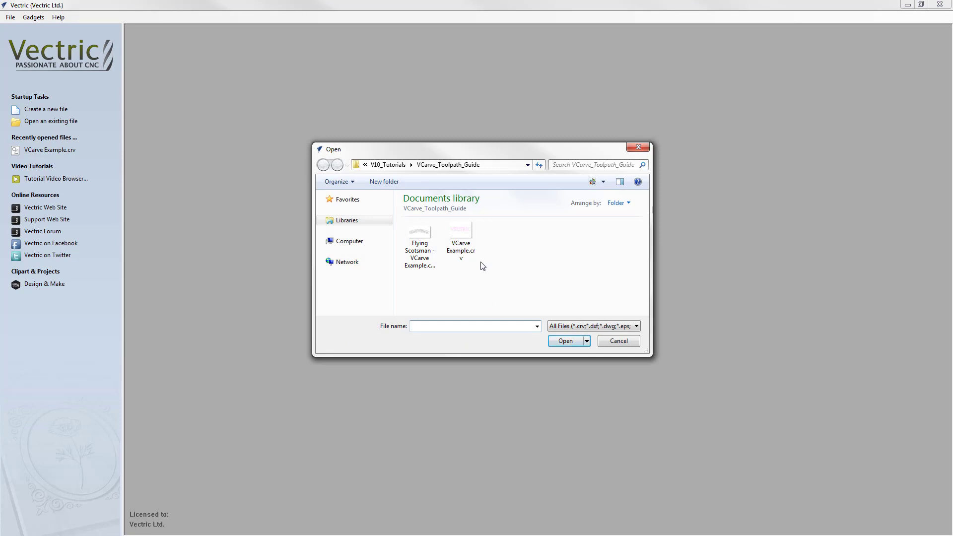
Step: Open the file VCarve Example.crv and switch the workspace to the toolpath layout
left_click(471, 243)
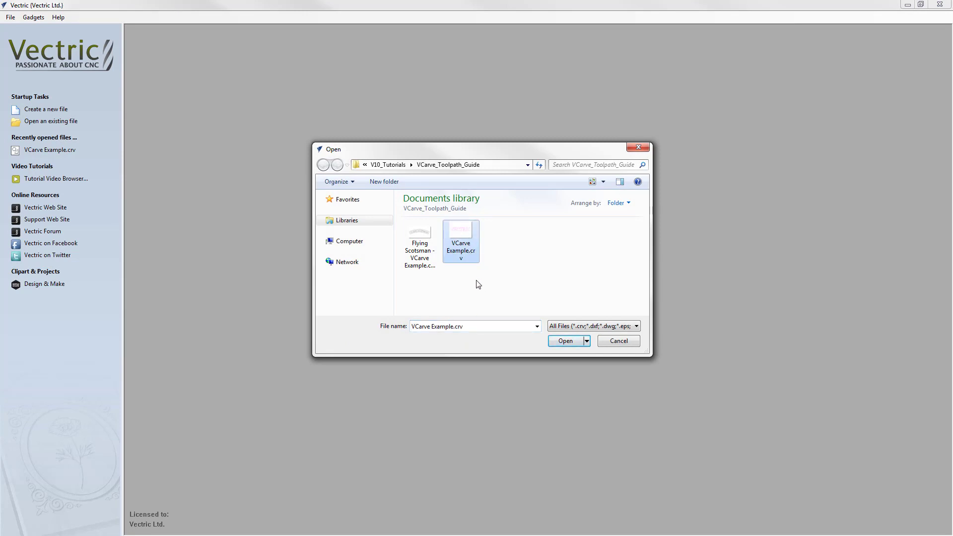
left_click(564, 341)
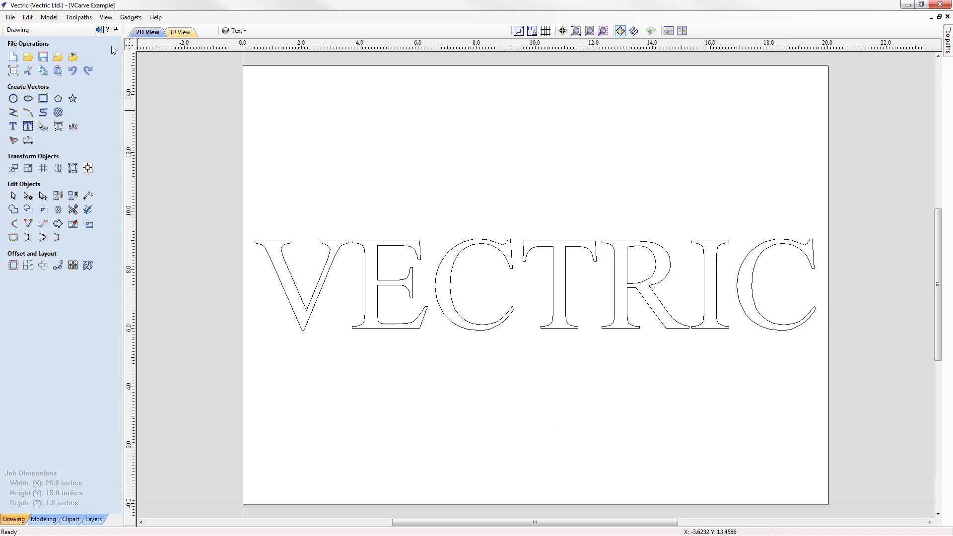
left_click(100, 31)
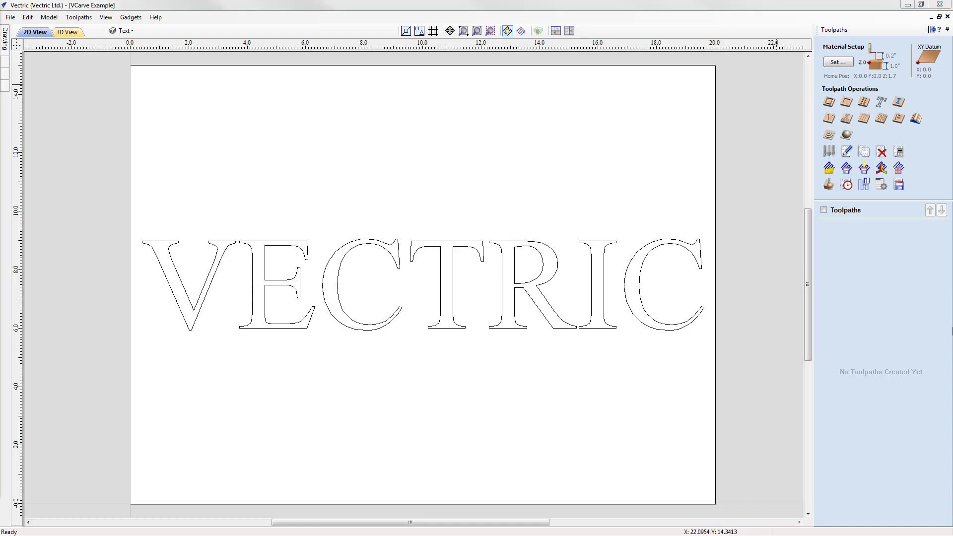
Step: Set up the material with a thickness of 0.5 inches and a home position Z gap of 0.5 inches
left_click(840, 61)
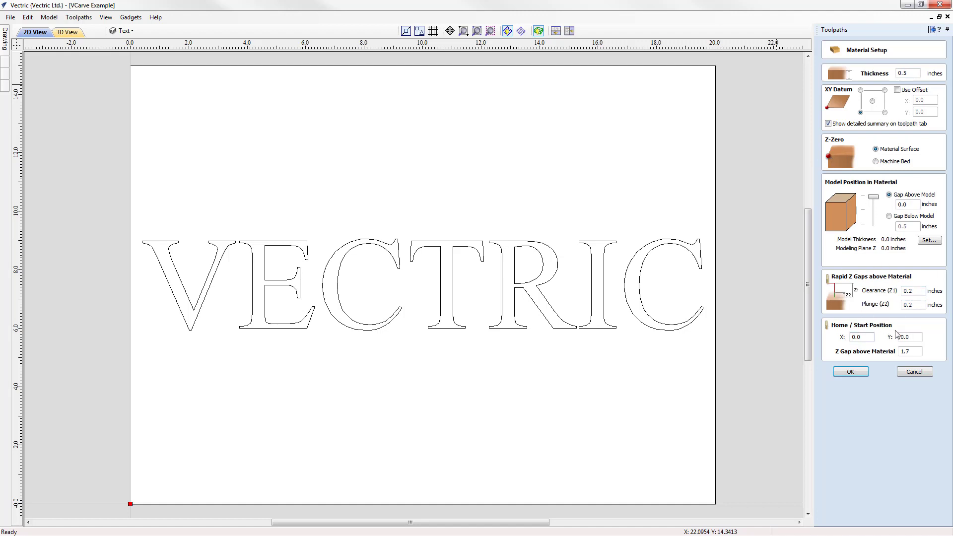
left_click(852, 371)
type("0.5")
left_click(850, 373)
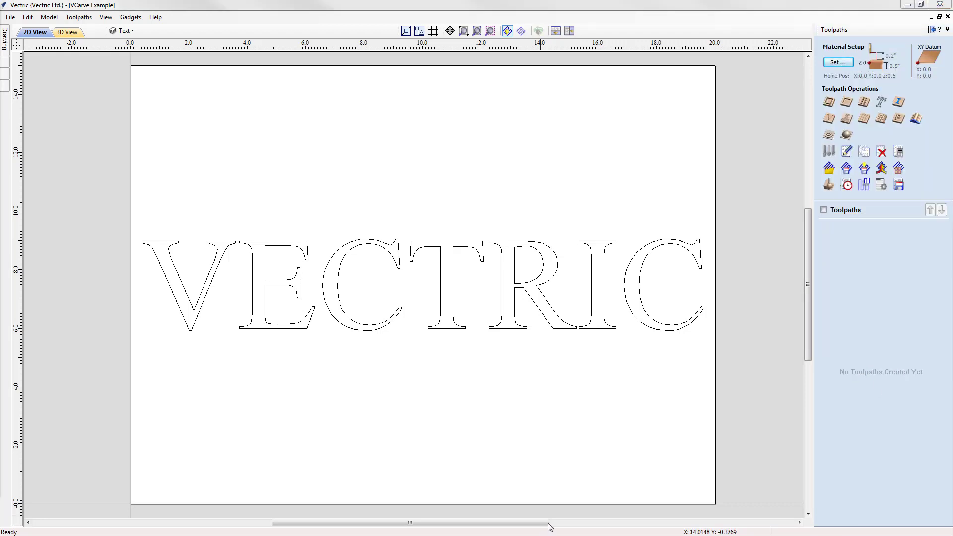
Step: Start a V-Carve toolpath on the VECTRIC text with the V-Bit (90.0° - 1/2") from the imperial tools
left_click(441, 318)
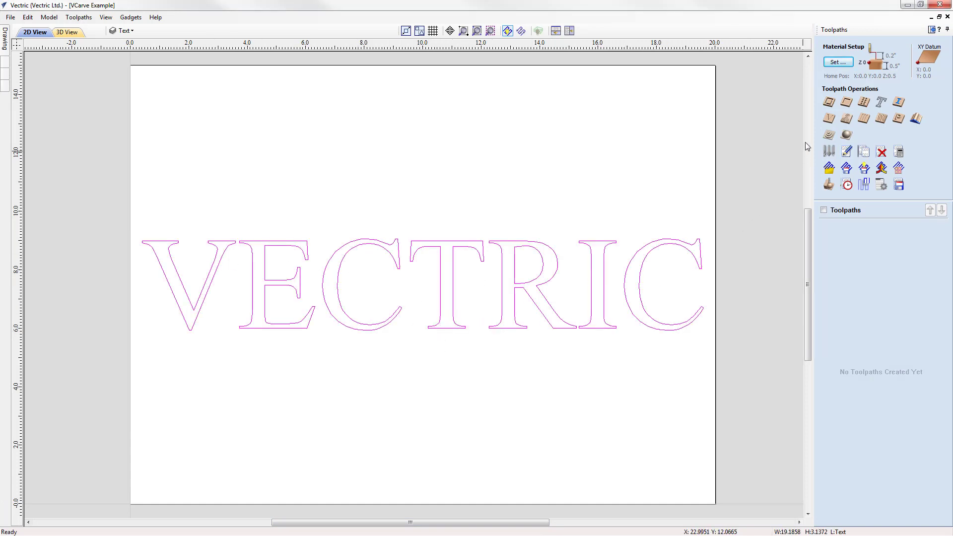
left_click(830, 119)
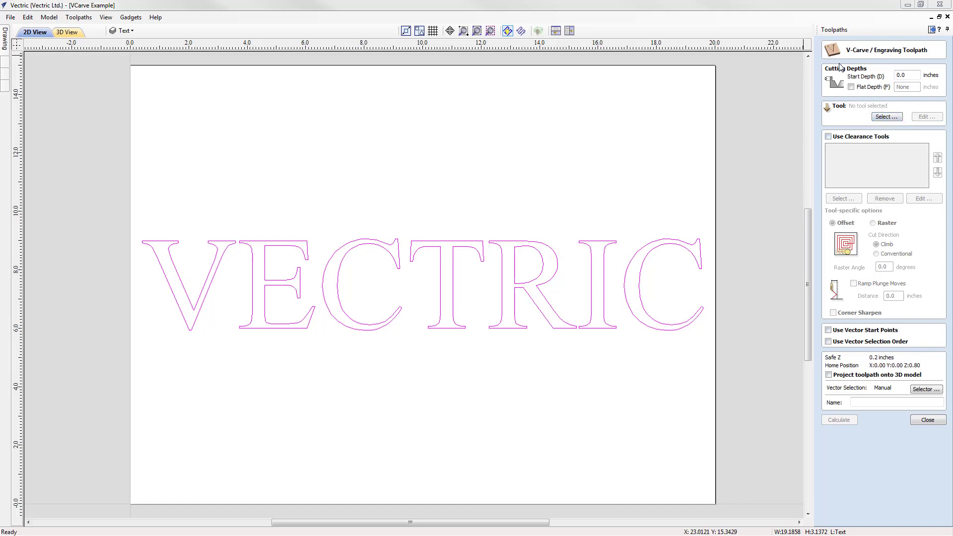
left_click(911, 76)
left_click(884, 117)
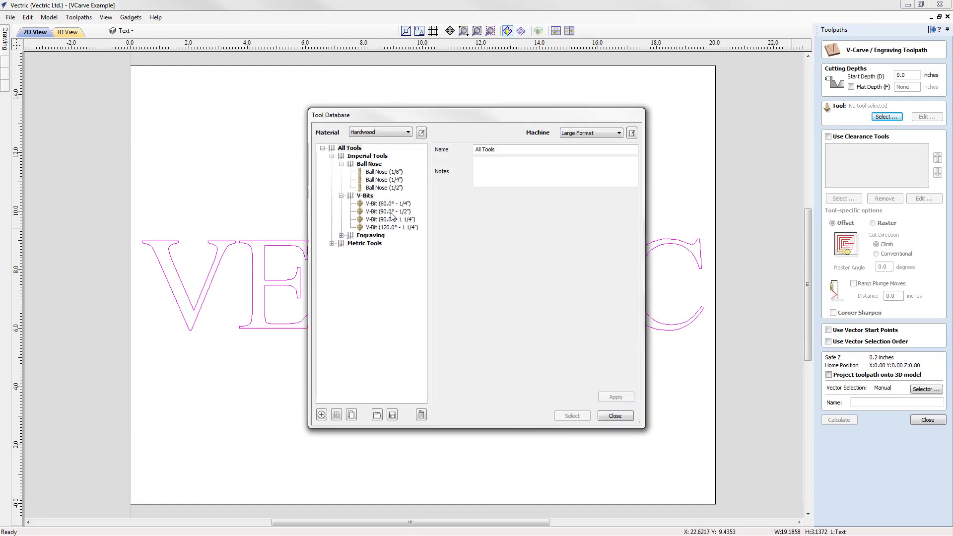
left_click(391, 212)
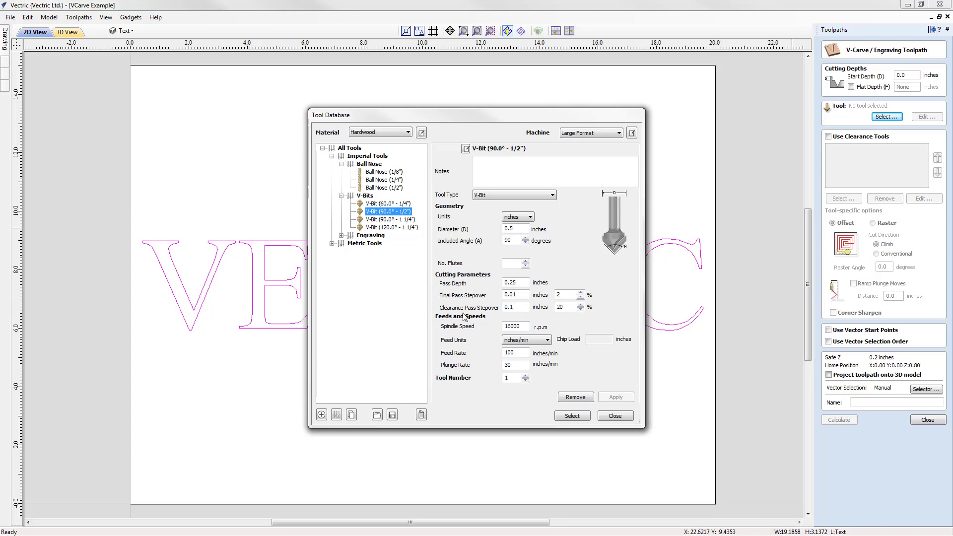
left_click(572, 417)
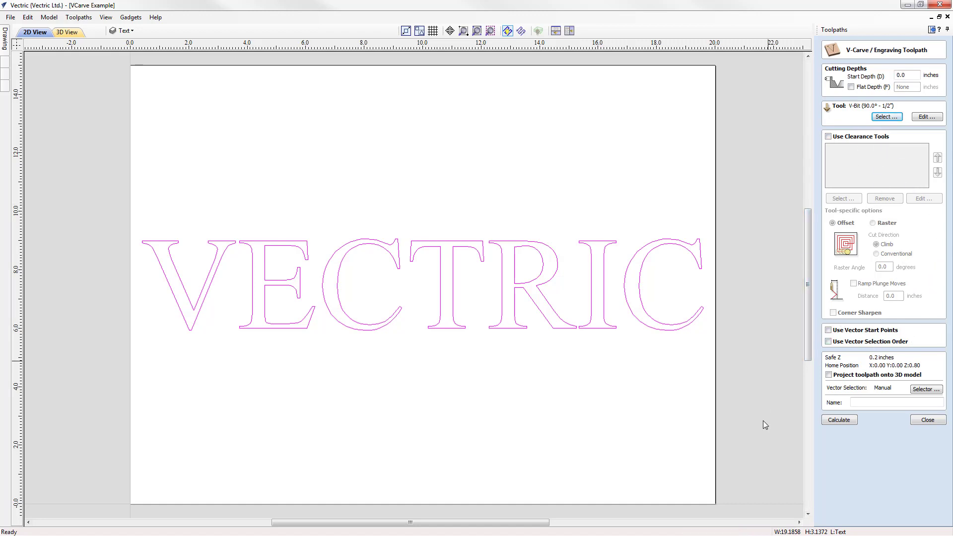
Step: Name the toolpath VCarve 90, calculate it and preview its cut in the material
left_click(859, 401)
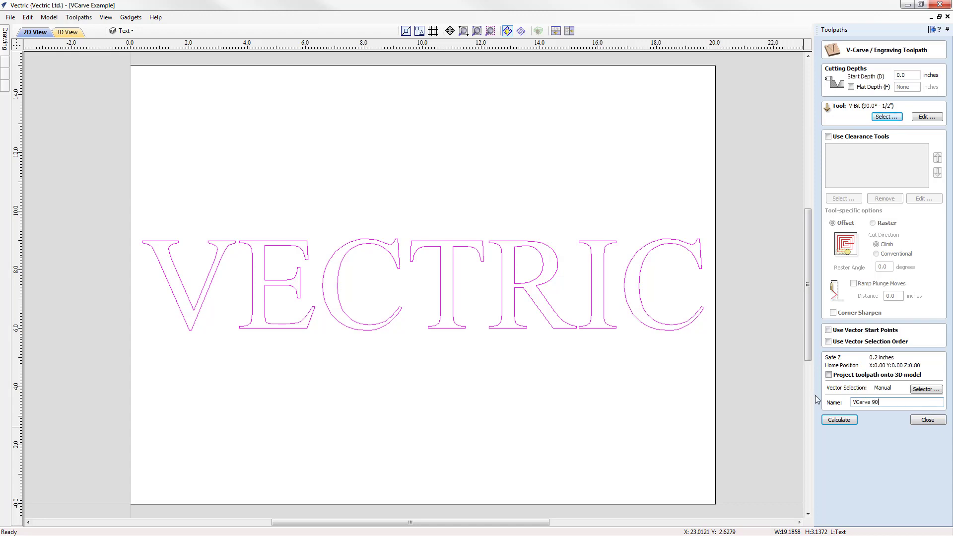
left_click(838, 421)
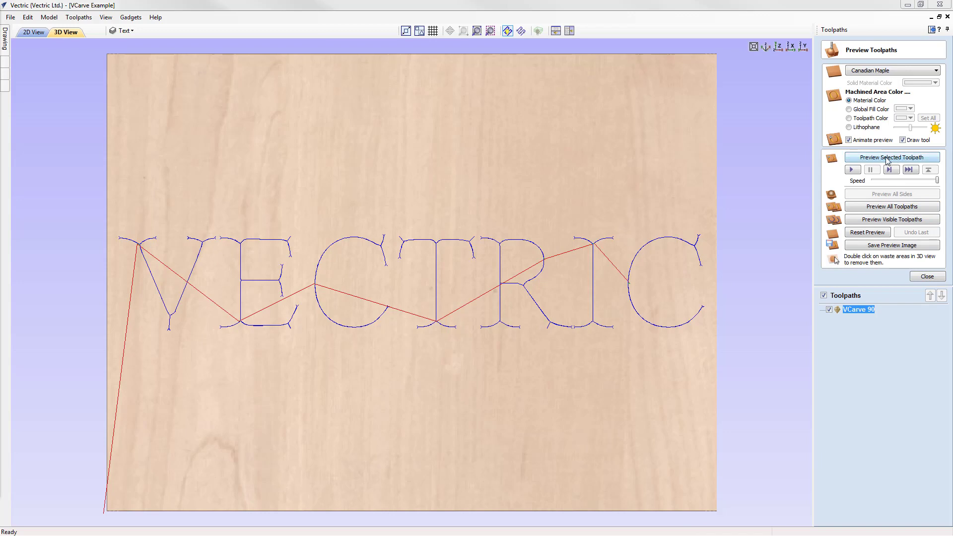
left_click(908, 158)
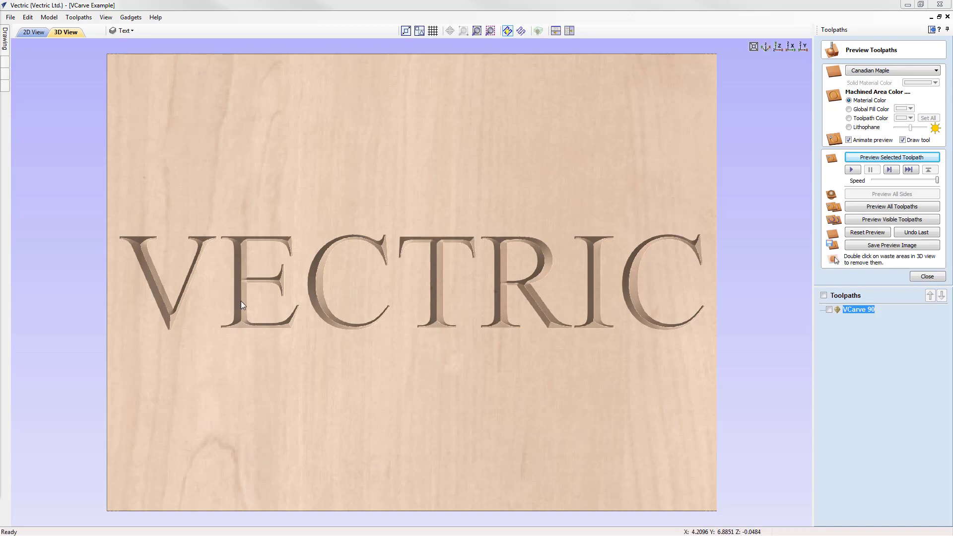
Step: Tile the 2D and 3D views one above the other and examine the first letters in the vectors and the carved preview
left_click(556, 33)
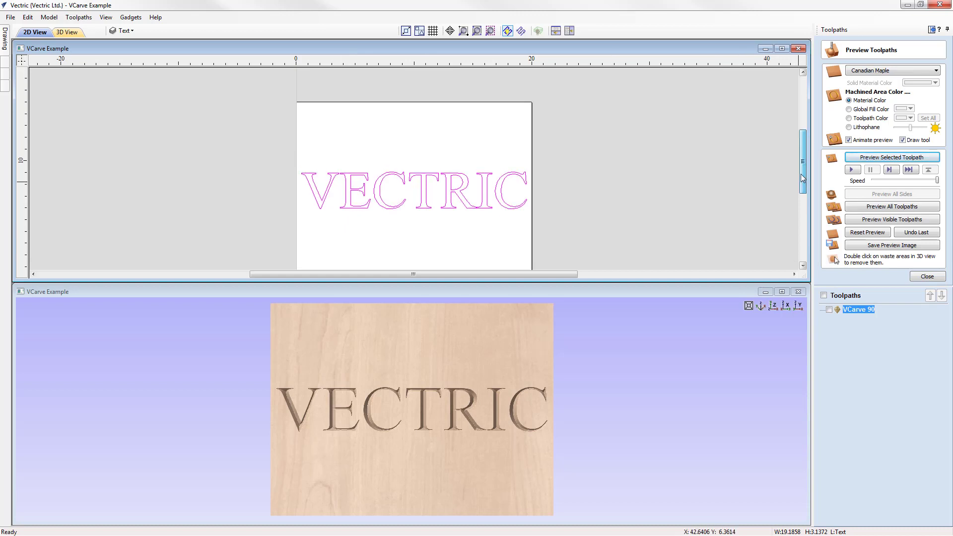
scroll(334, 189, "up", 5)
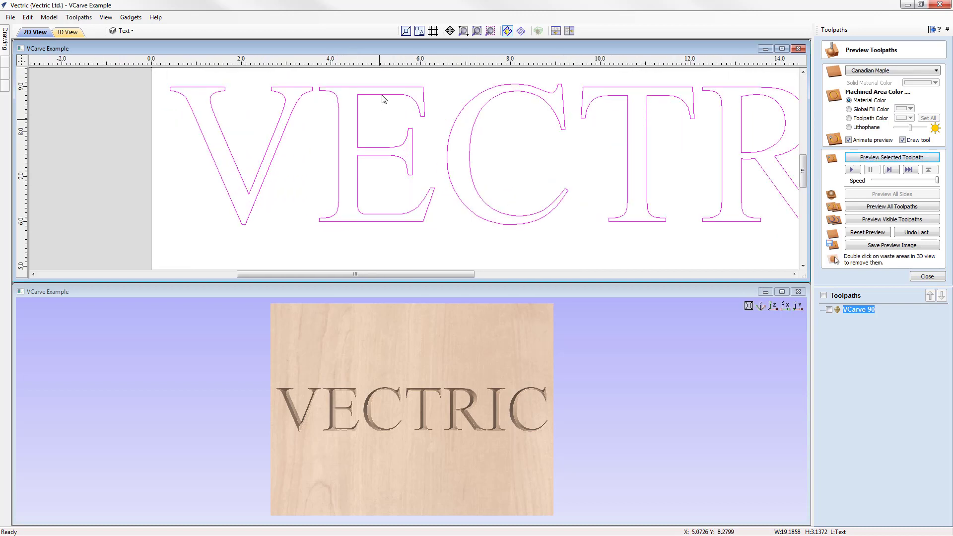
left_click(361, 424)
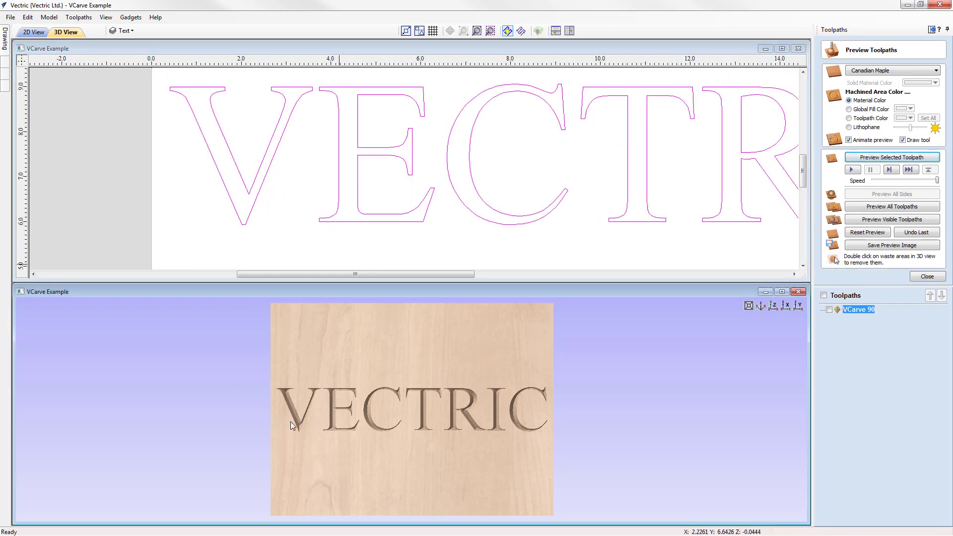
scroll(290, 422, "up", 4)
scroll(271, 425, "up", 3)
middle_click_drag(276, 424, 493, 425)
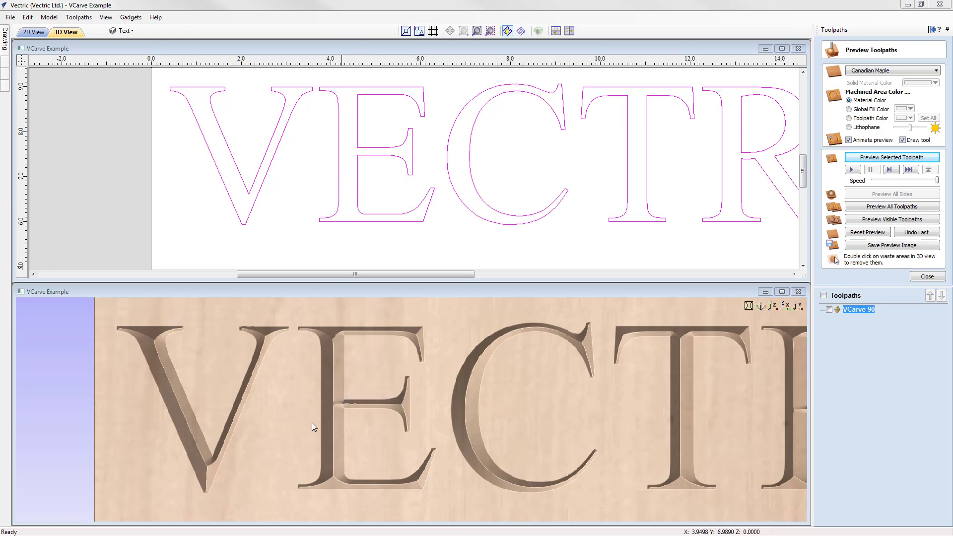
Step: Reset the carved preview, fit the whole job in both views and tile them side by side, closing the preview form
left_click(869, 232)
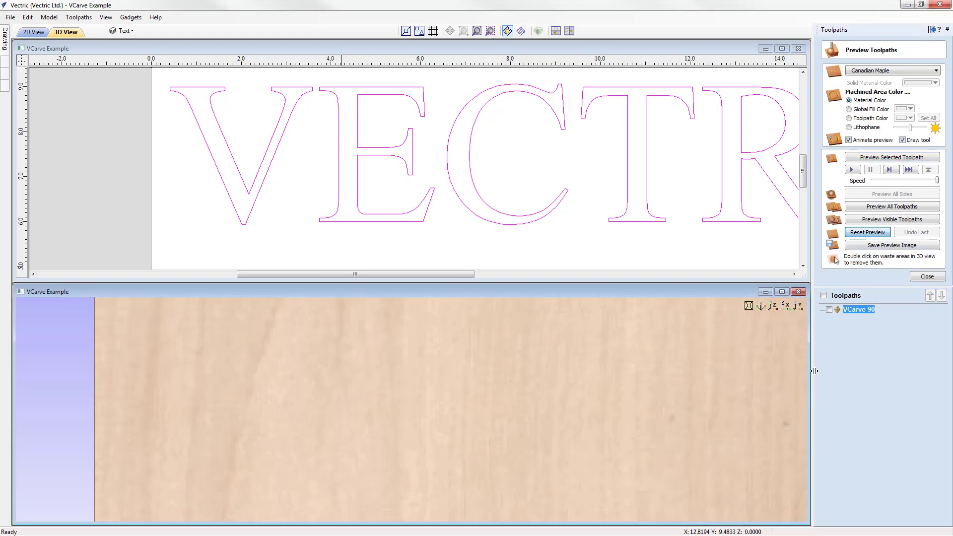
left_click(773, 306)
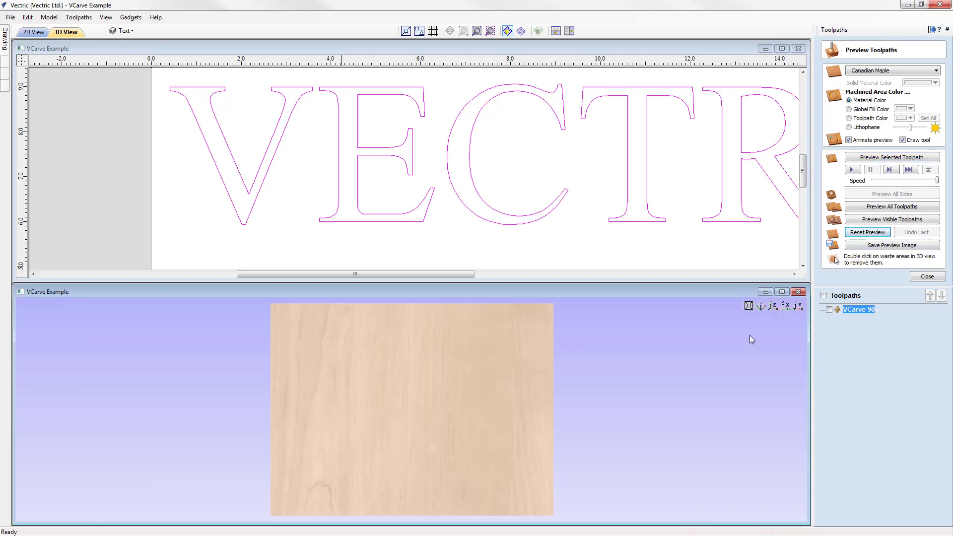
left_click(534, 73)
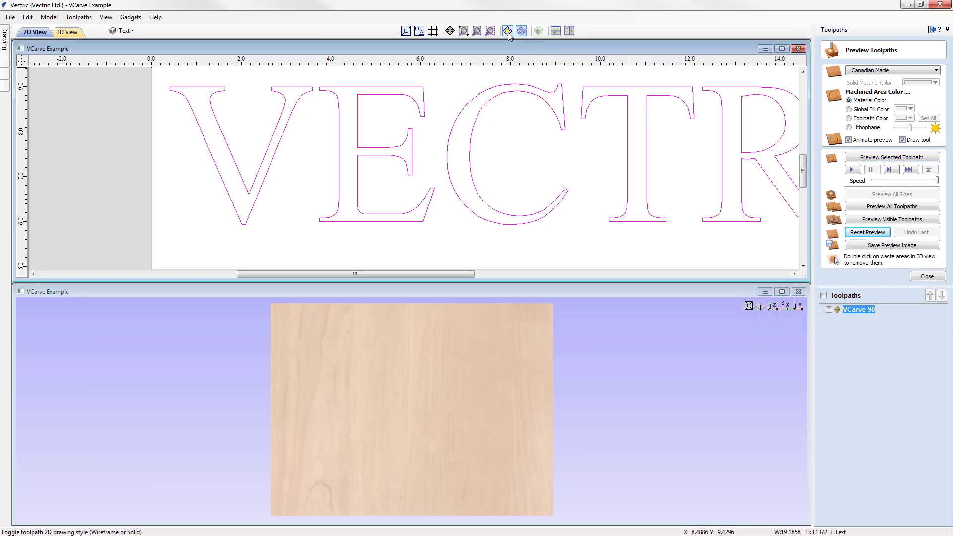
left_click(476, 30)
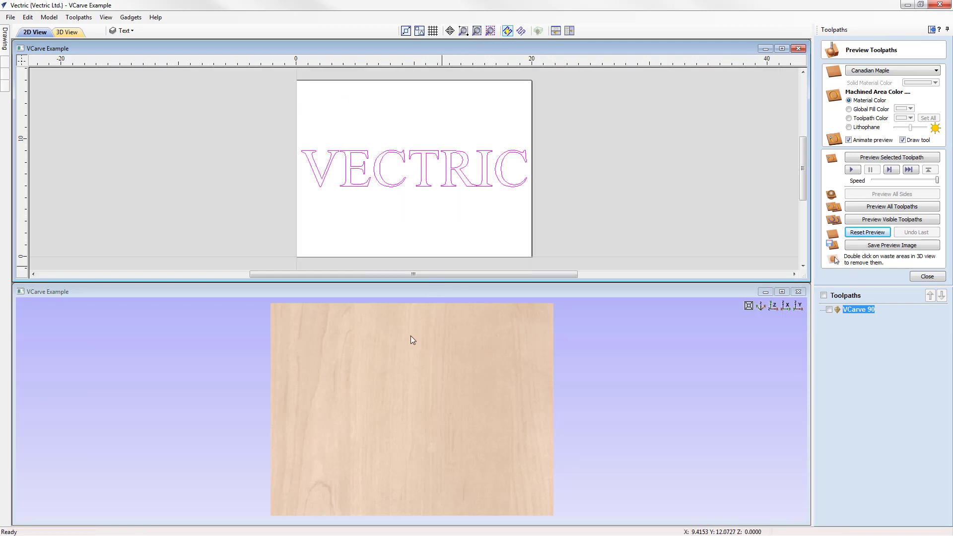
left_click(569, 30)
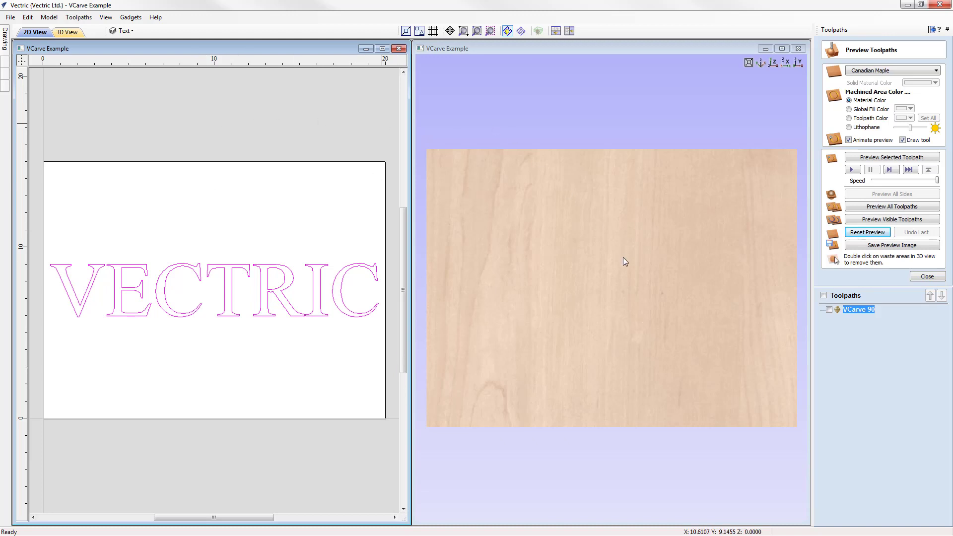
left_click(927, 276)
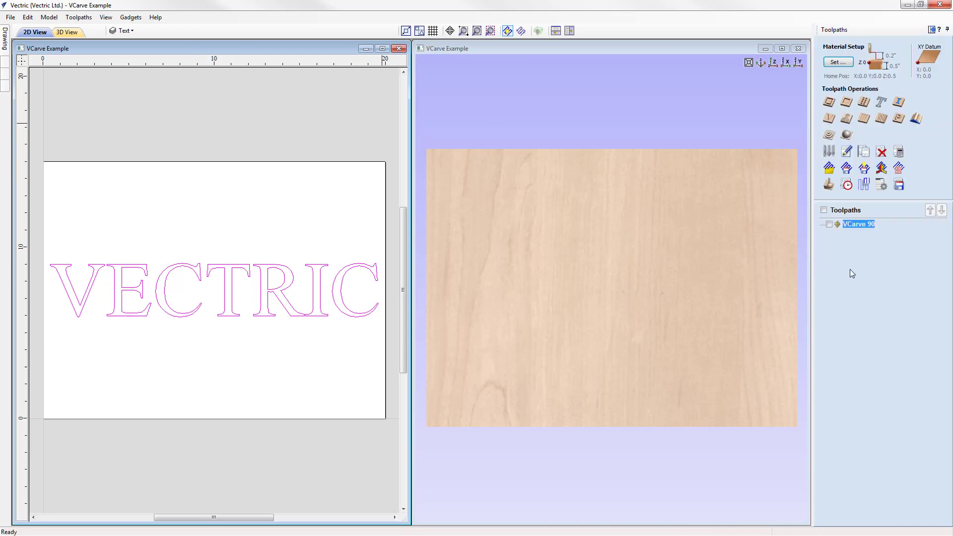
Step: Copy the VECTRIC text vertically so that one copy sits above and one below the original, and deselect everything
left_click(234, 296)
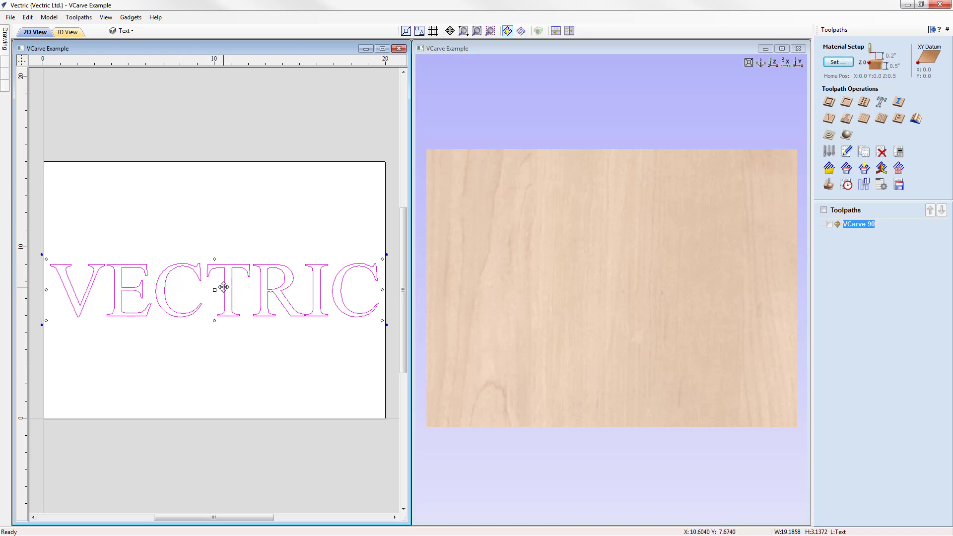
left_click_drag(224, 287, 226, 360, "ctrl")
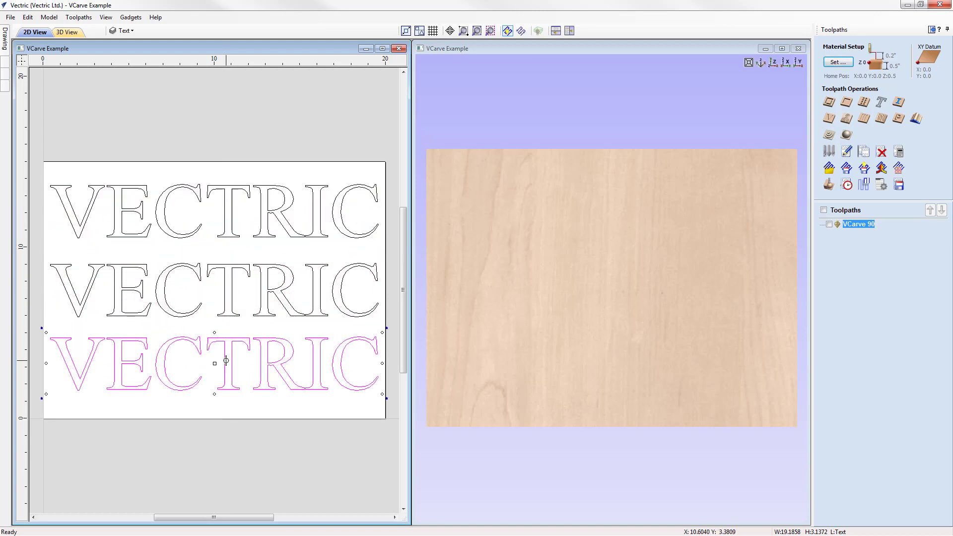
left_click(298, 448)
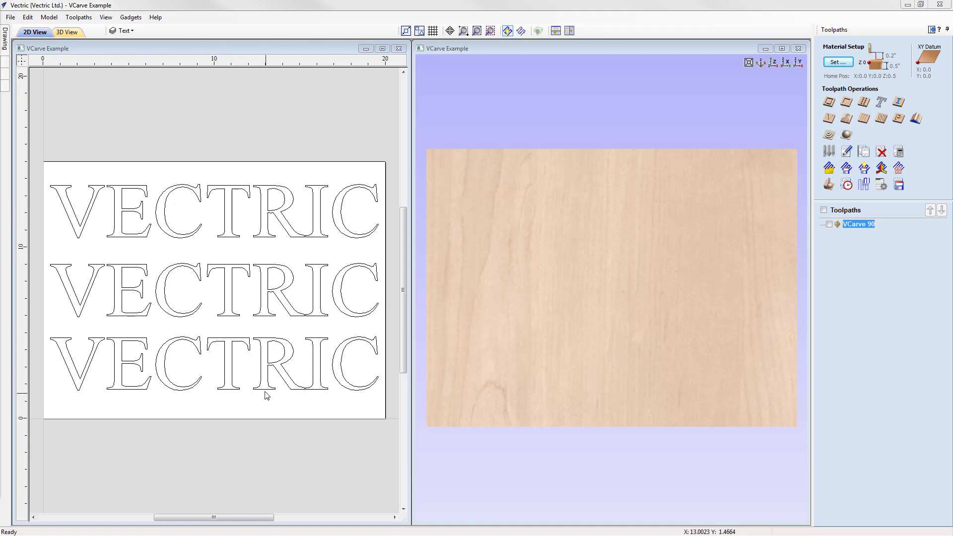
Step: Start a V-Carve toolpath on the uppermost VECTRIC text with the V-Bit (120.0° - 1 1/4")
left_click(230, 188)
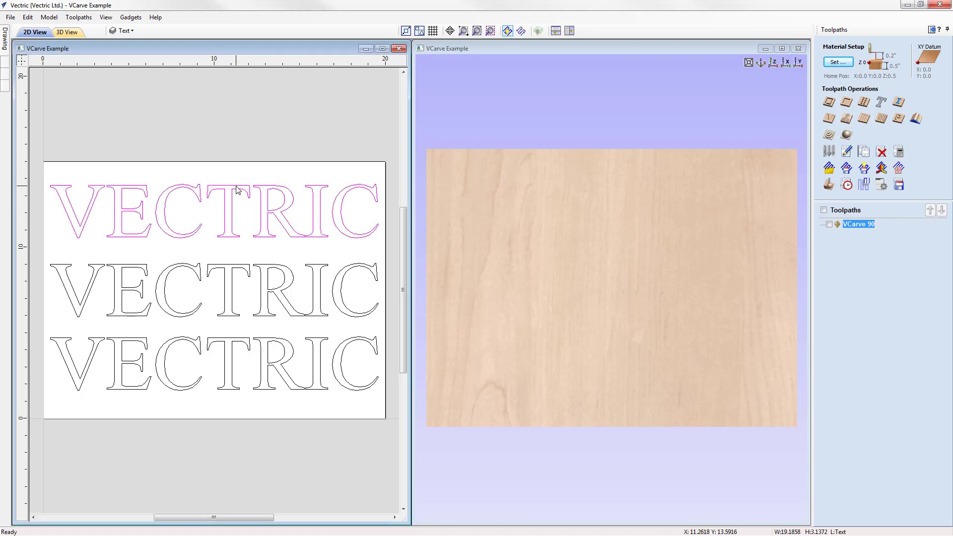
left_click(829, 118)
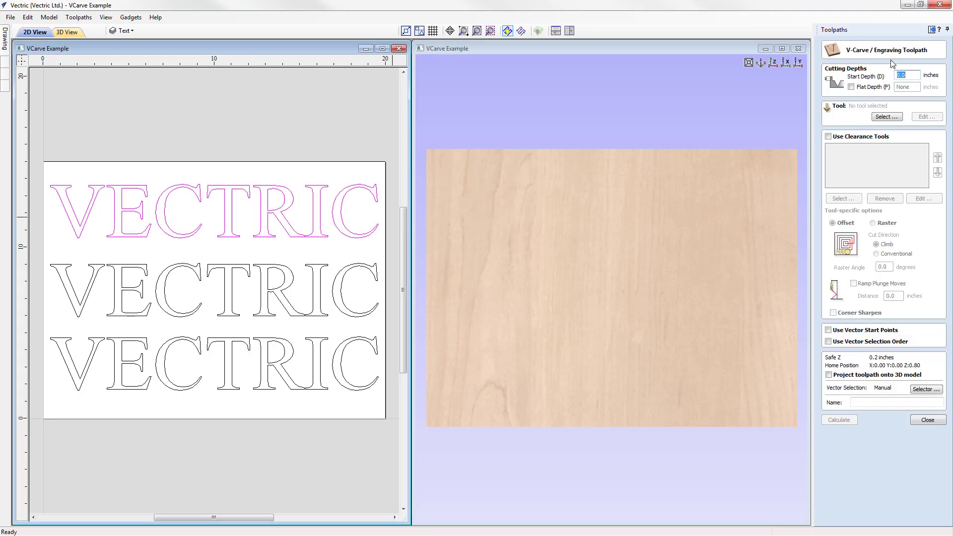
left_click(888, 117)
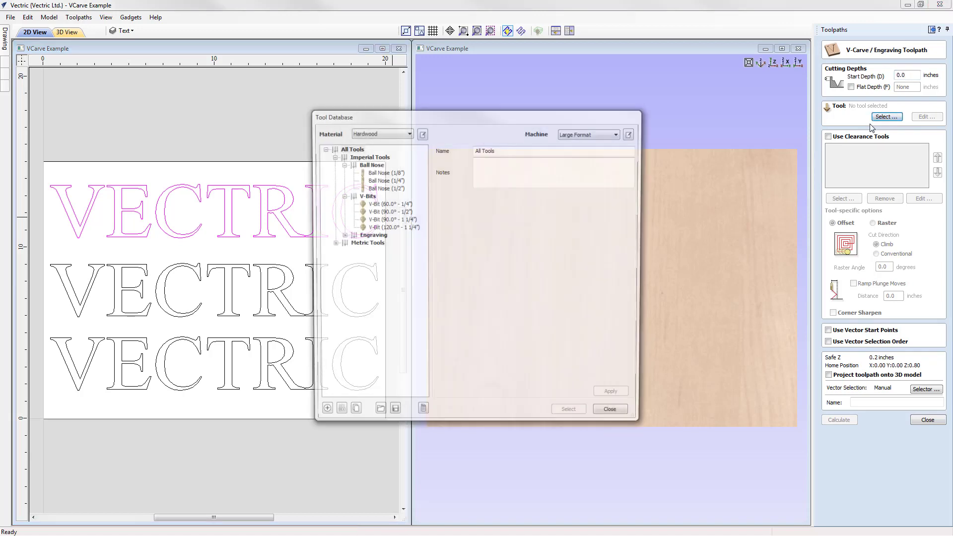
left_click(393, 228)
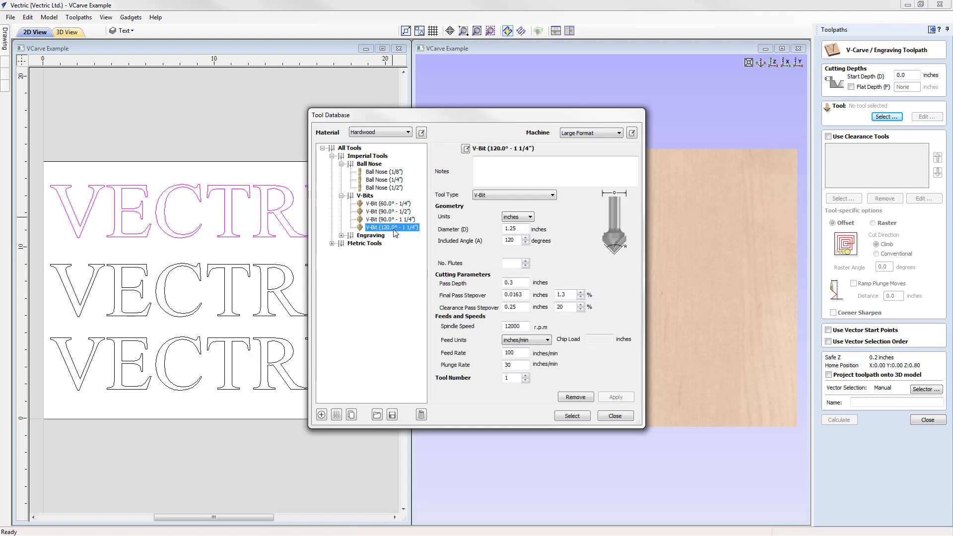
left_click(581, 418)
Step: Name the new toolpath VCarve 120 and calculate it
left_click(872, 402)
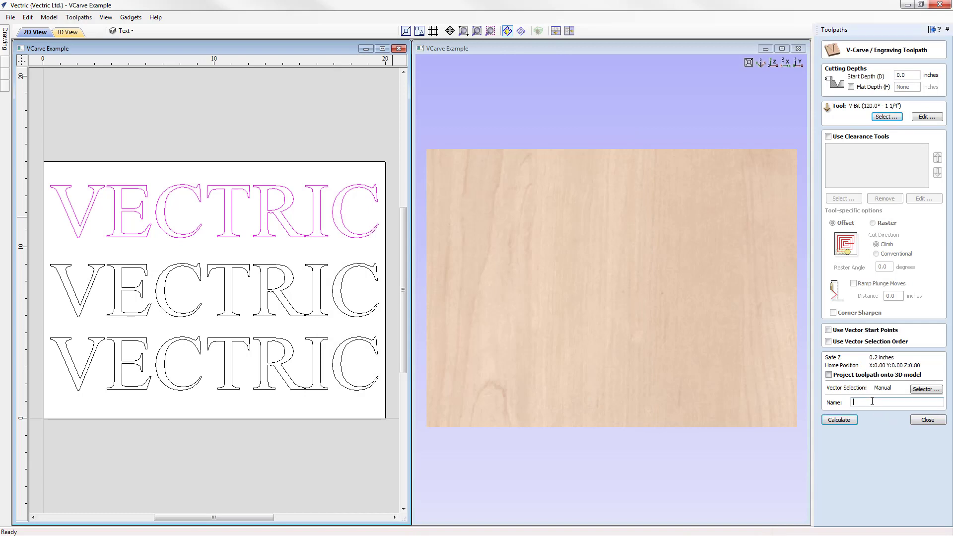
type("VCarve 120")
left_click(837, 420)
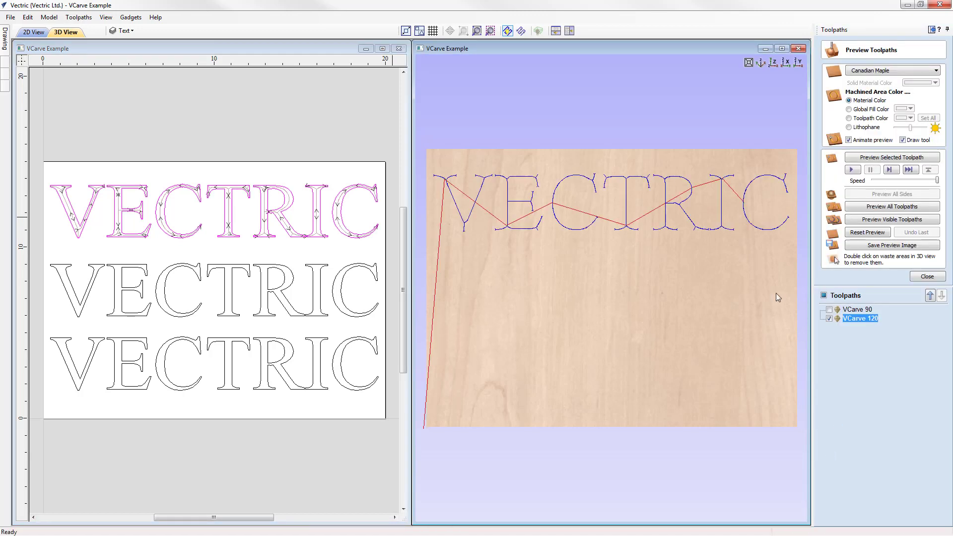
Step: Preview the VCarve 120 toolpath, preview all toolpaths together, and close the preview form
left_click(893, 158)
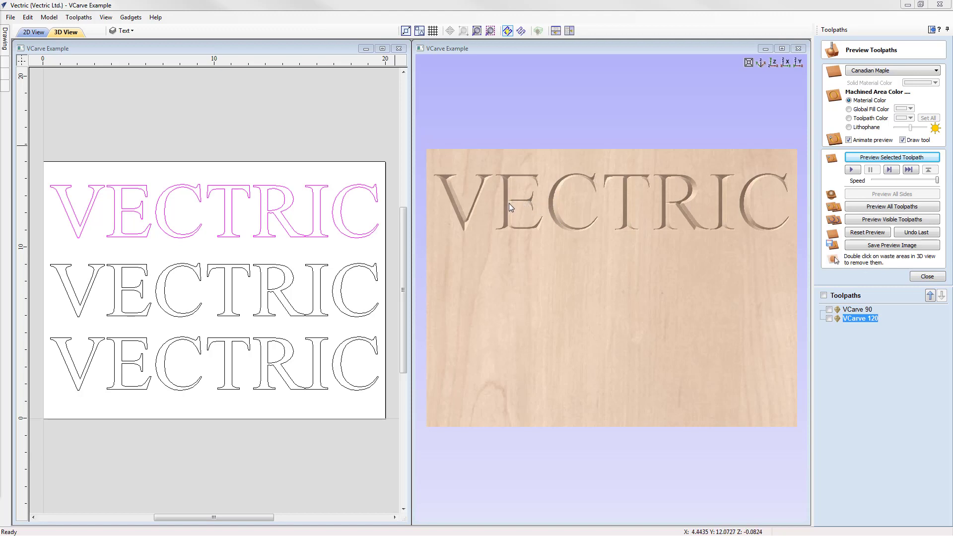
left_click(892, 207)
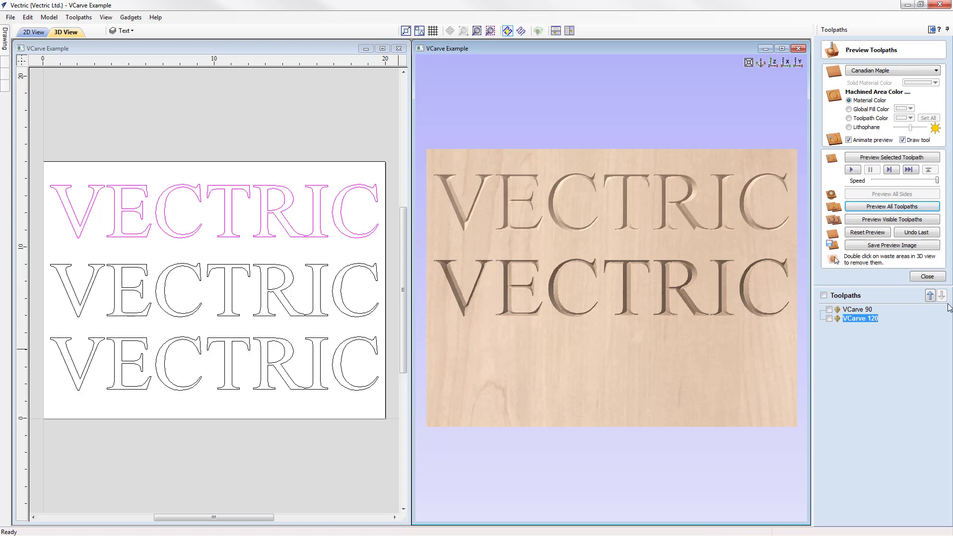
left_click(926, 276)
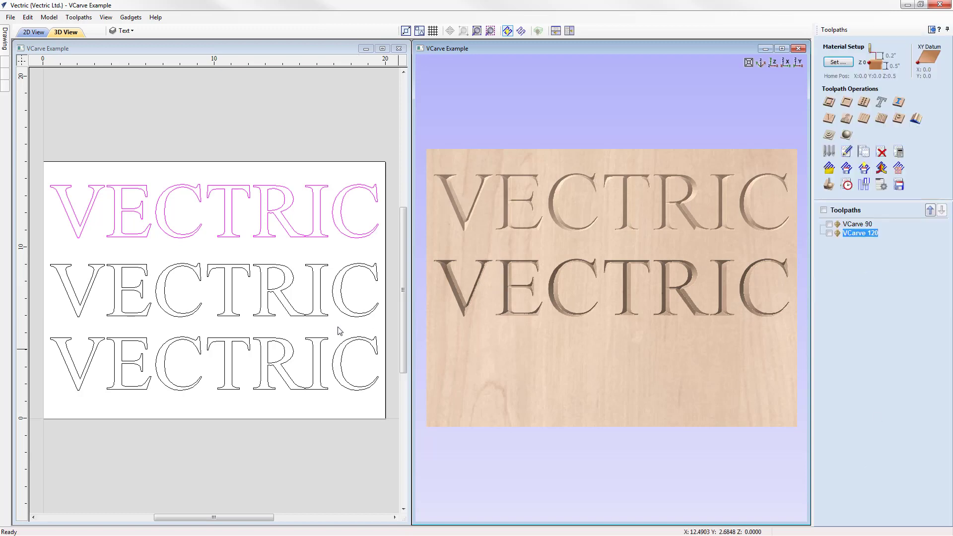
Step: Calculate a V-Carve toolpath named VCarve 60 on the lowest VECTRIC text with the V-Bit (60.0° - 1/4")
left_click(277, 368)
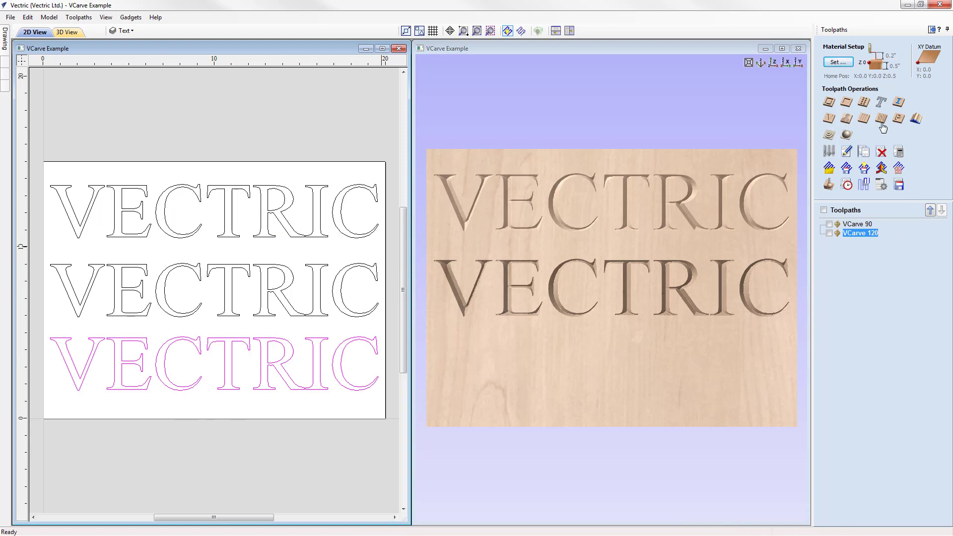
left_click(829, 120)
left_click(884, 117)
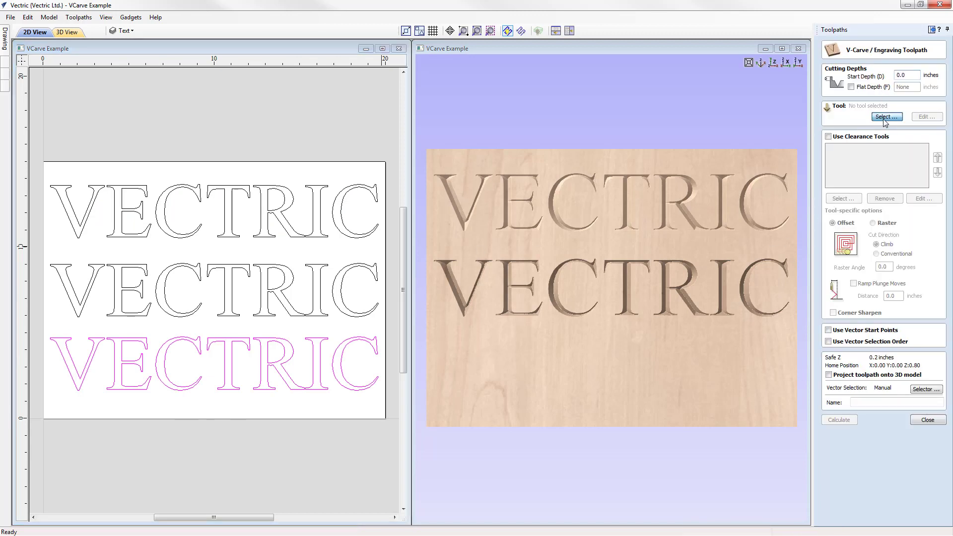
left_click(387, 204)
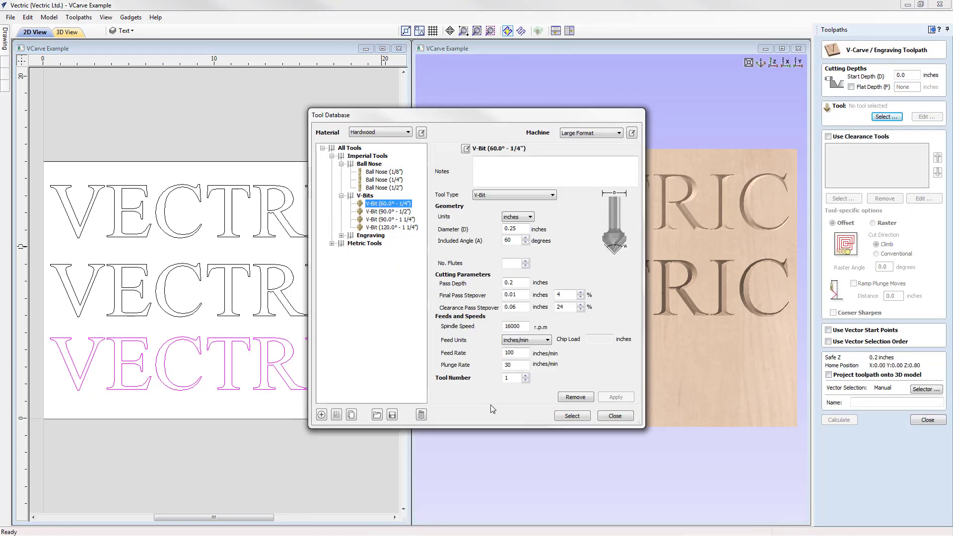
left_click(571, 416)
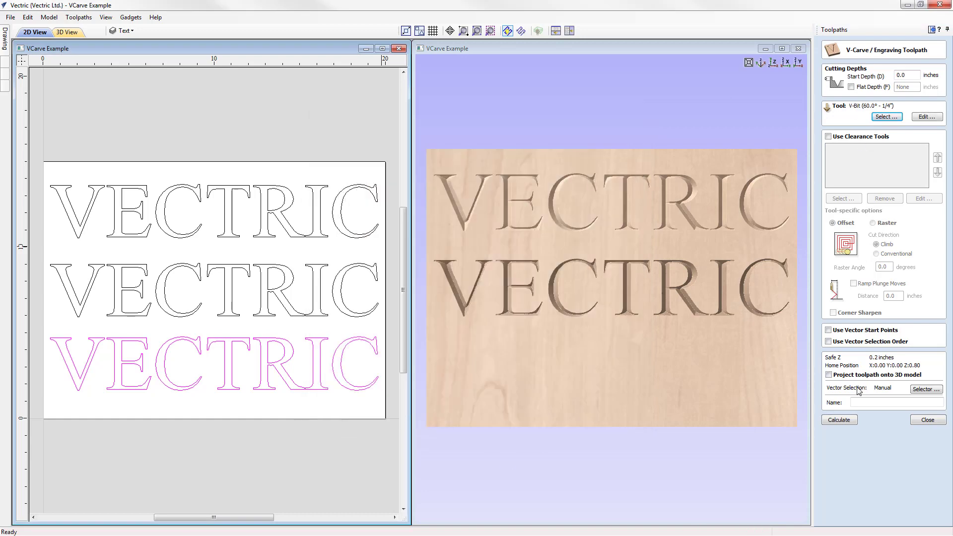
left_click(860, 401)
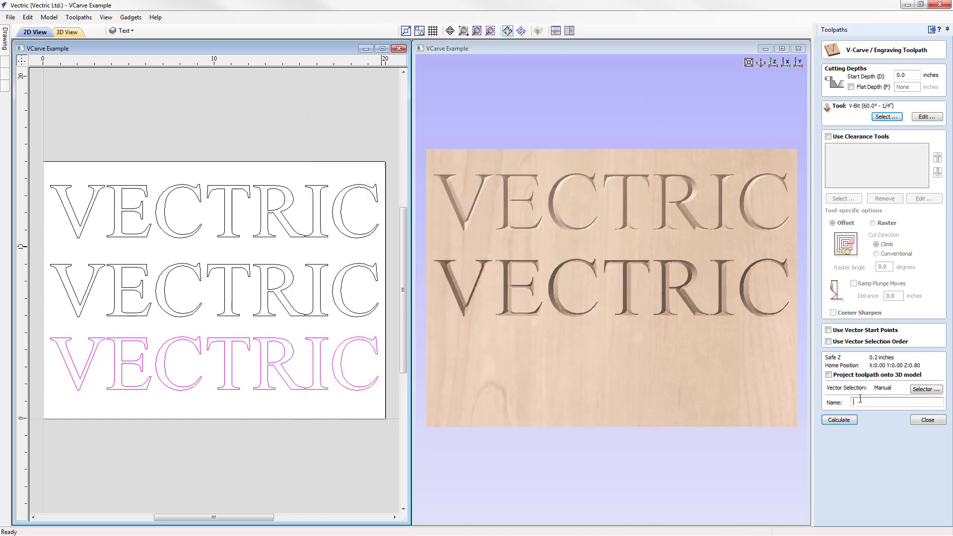
type("VCarve 60")
left_click(839, 420)
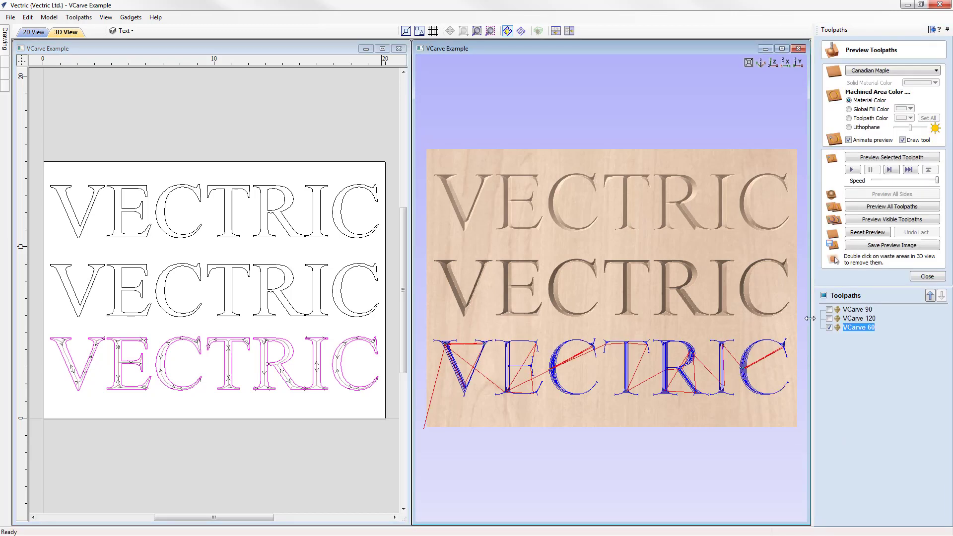
Step: Preview the VCarve 60 toolpath, compare the three carvings in an enlarged 3D view, and close the preview form
left_click(892, 158)
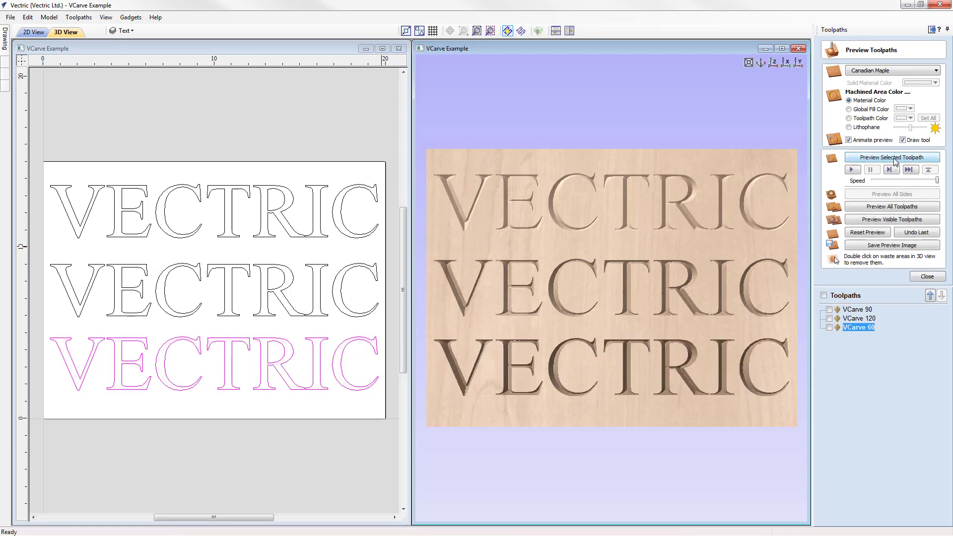
left_click(781, 48)
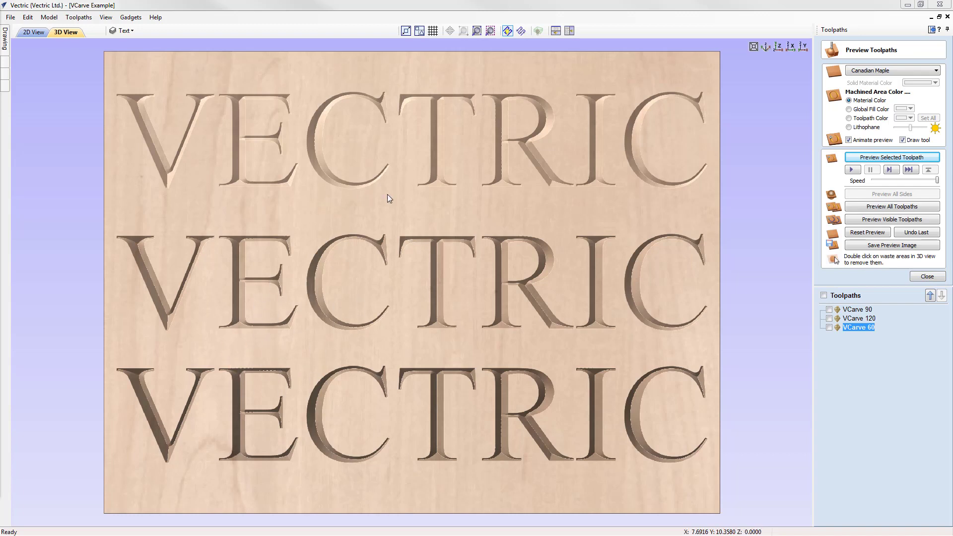
left_click(927, 277)
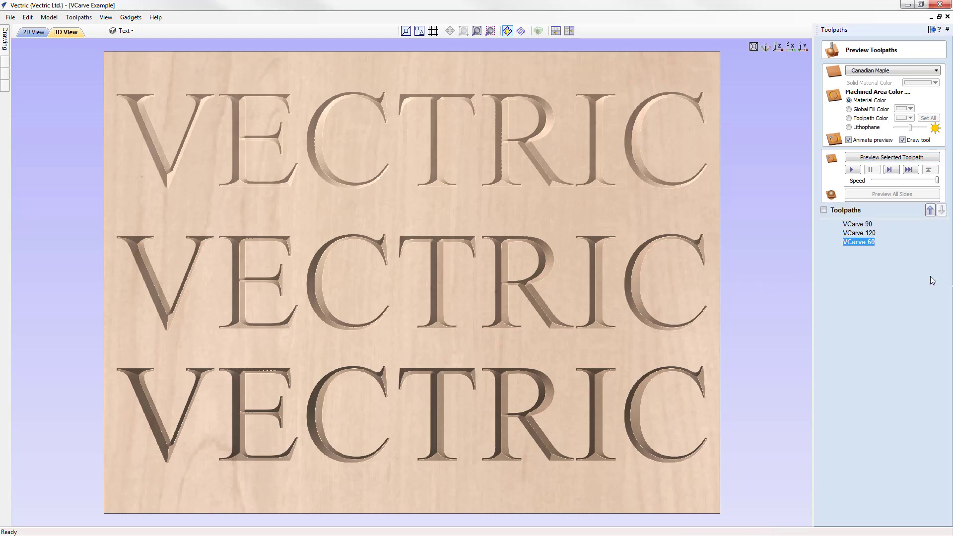
Step: Delete all toolpaths and reset the material preview to uncut wood
right_click(857, 226)
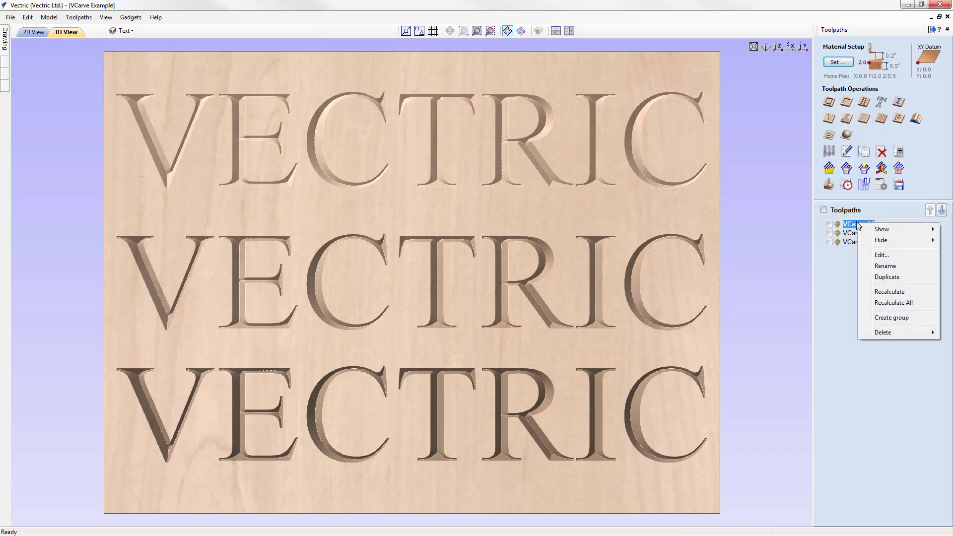
mouse_move(888, 332)
left_click(794, 365)
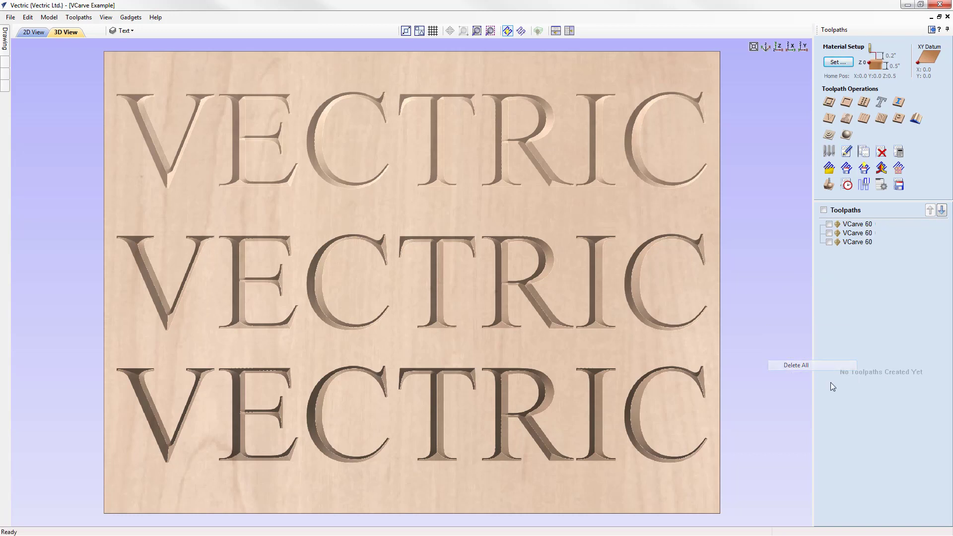
left_click(829, 191)
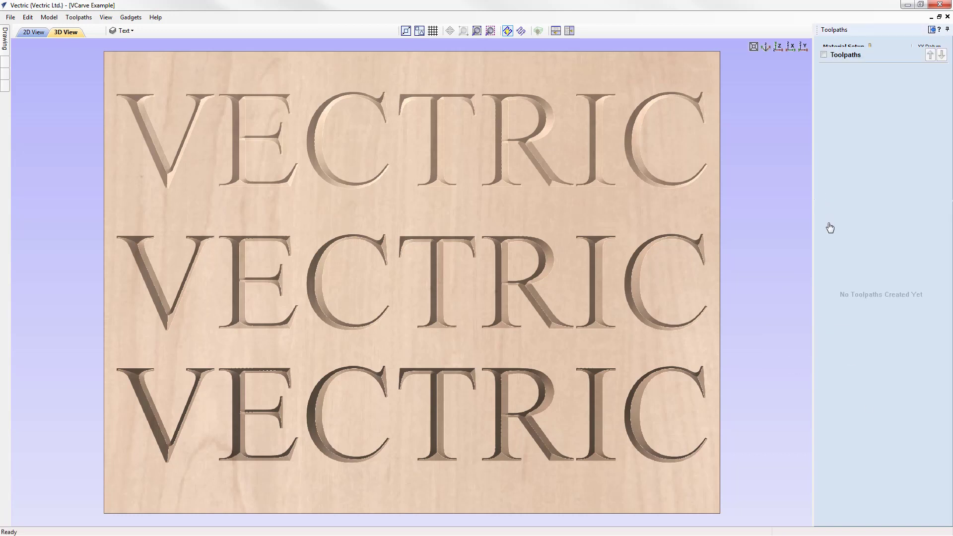
left_click(862, 232)
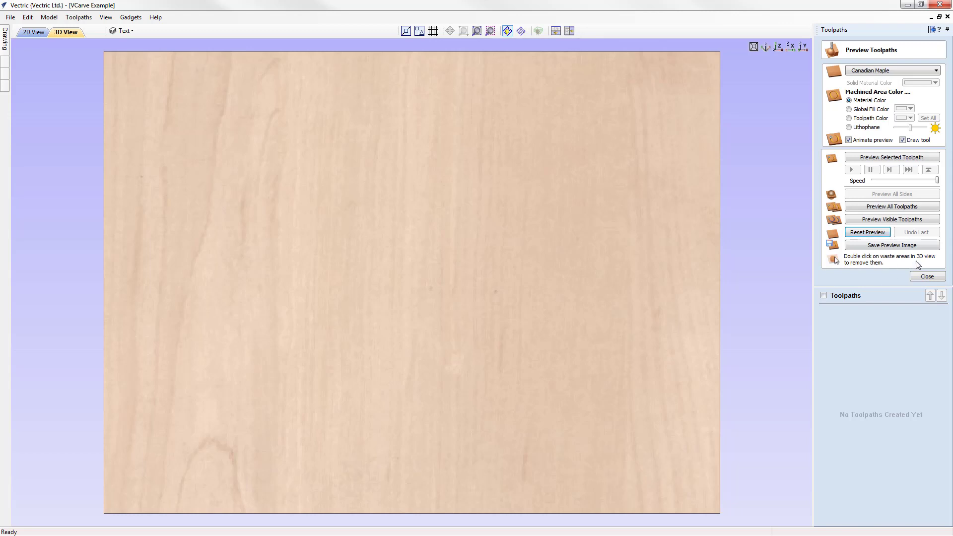
left_click(926, 277)
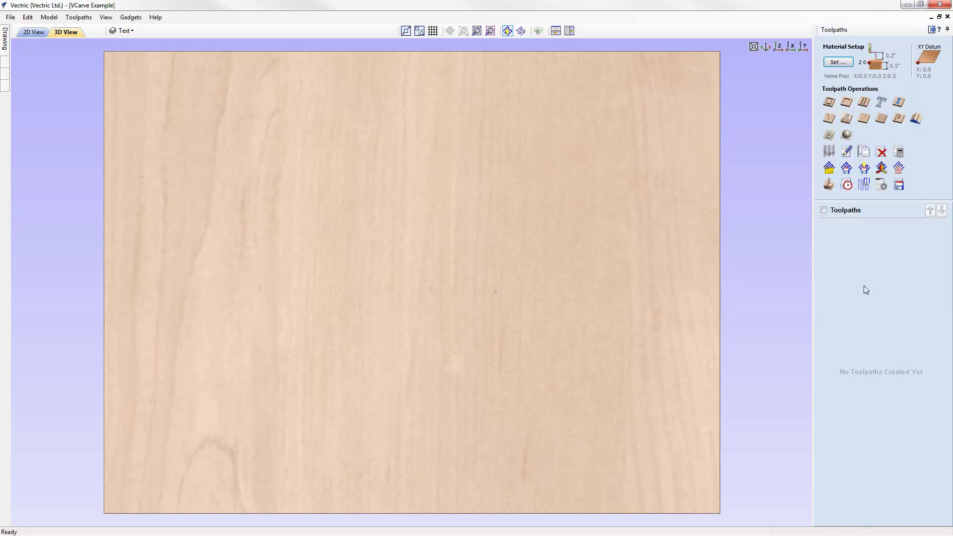
Step: With the 2D and 3D views side by side, switch the visible and active layer from Text to Overlapping Text and select the Welcome text
left_click(569, 31)
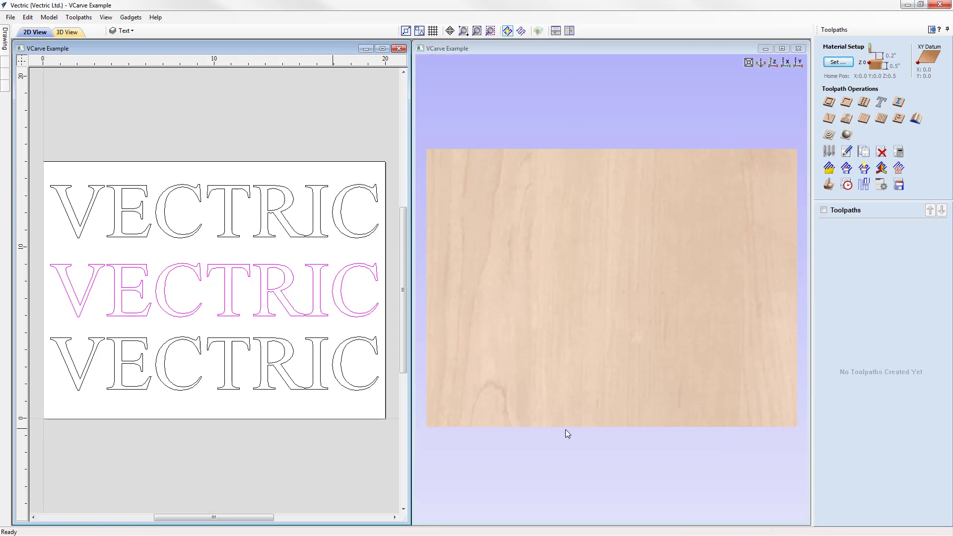
left_click(132, 32)
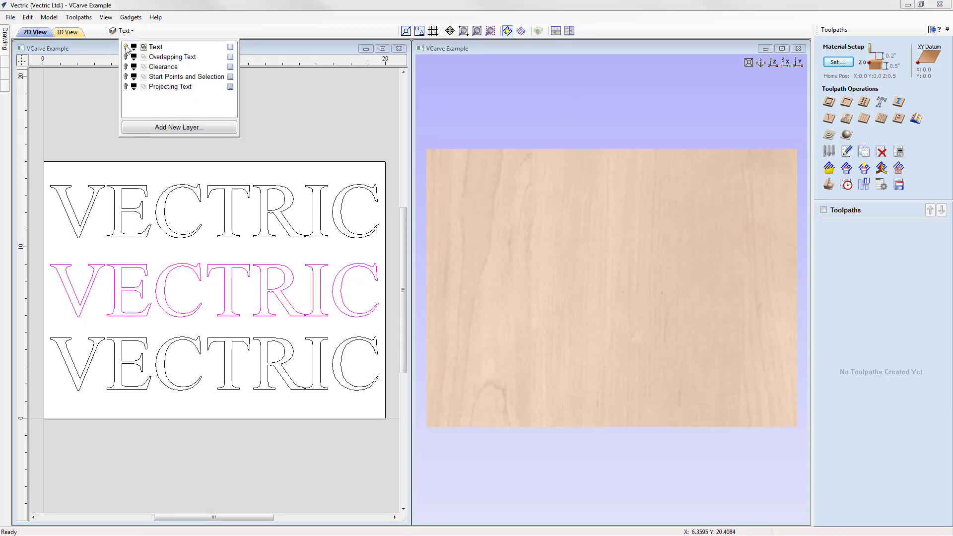
left_click(127, 47)
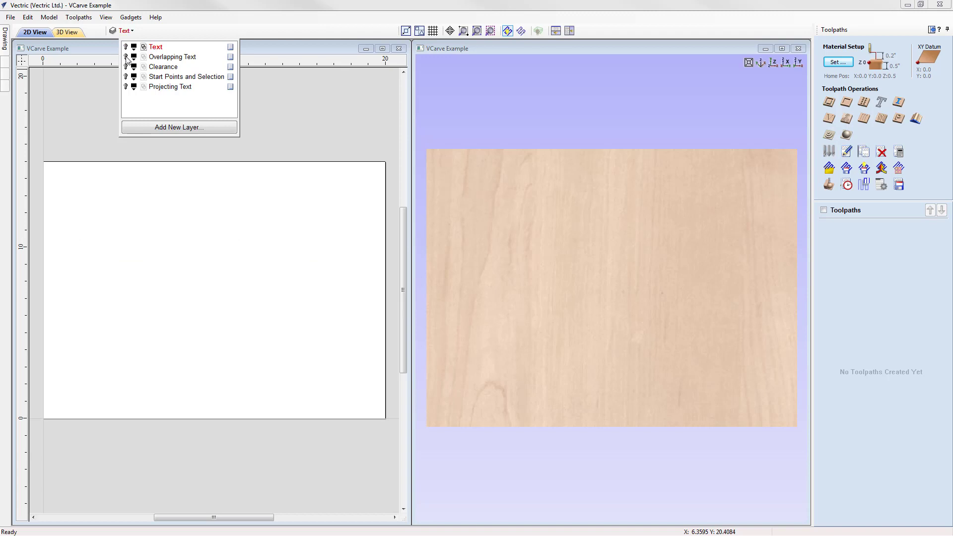
left_click(126, 57)
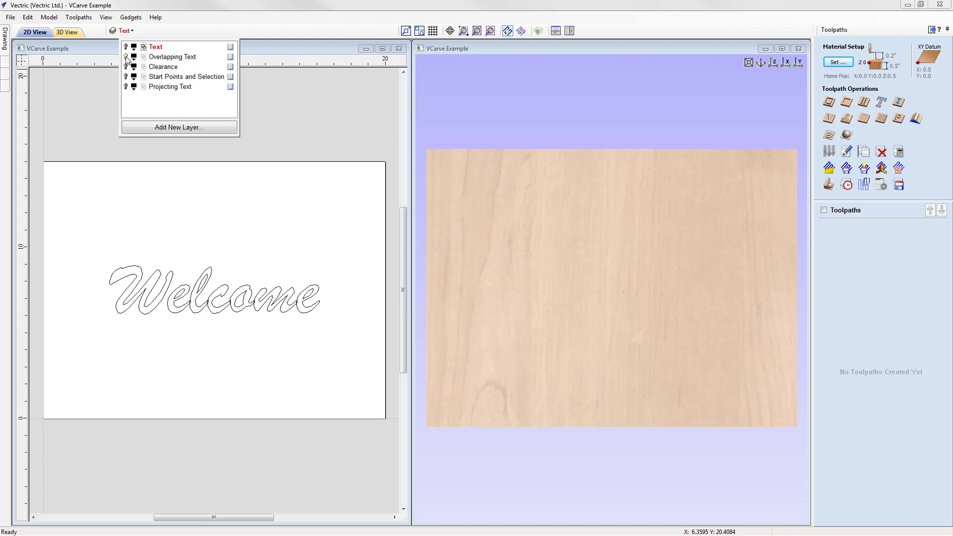
left_click(174, 58)
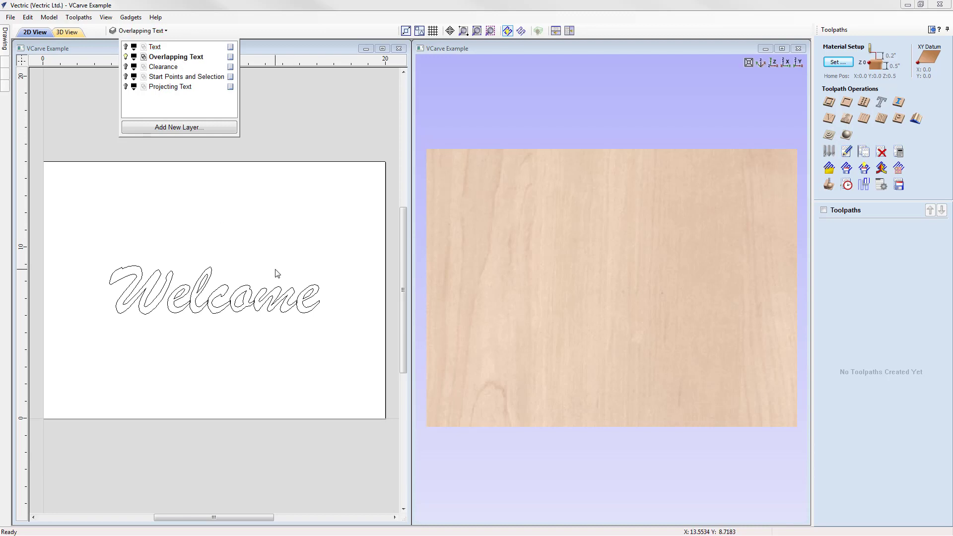
left_click(302, 267)
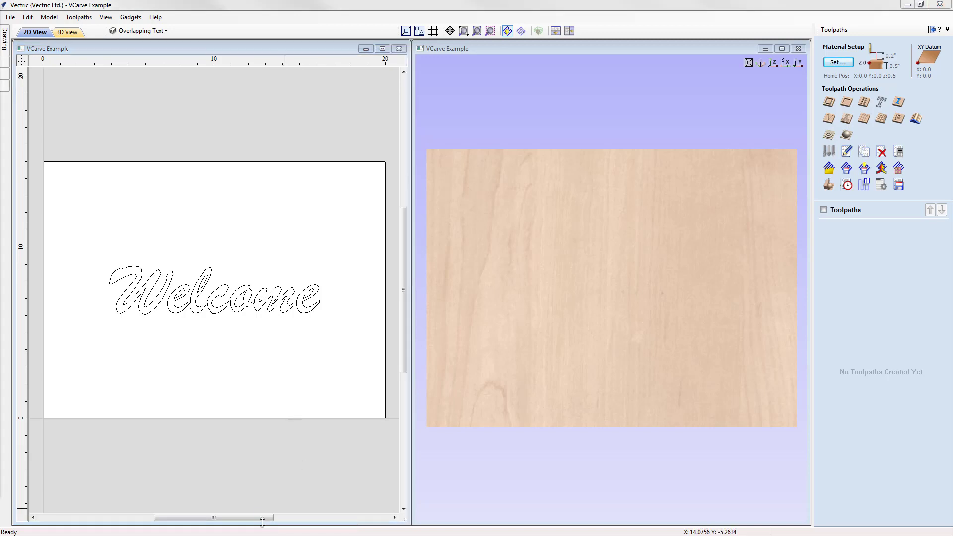
left_click(222, 298)
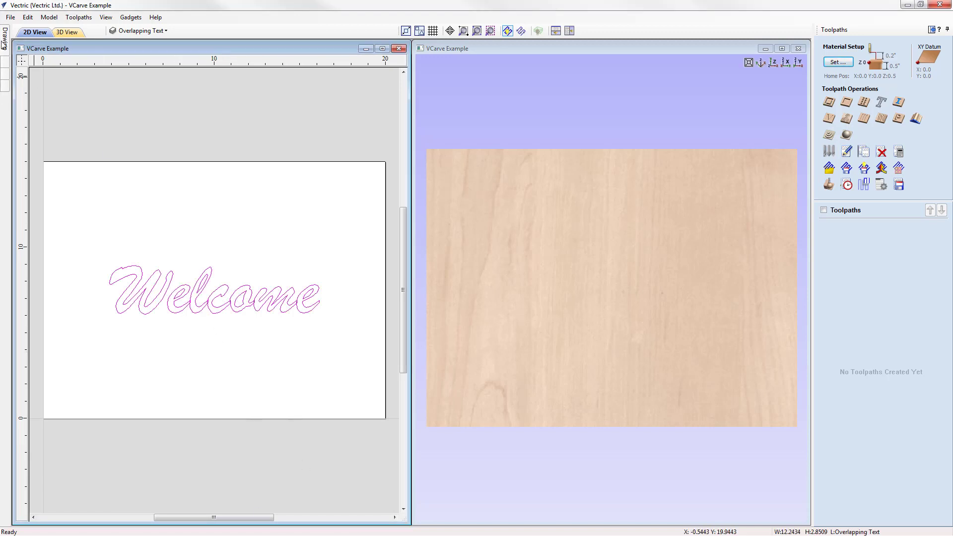
Step: Examine the Welcome text's font settings and look closely at where its letter outlines overlap in the 2D view
mouse_move(6, 42)
left_click(128, 30)
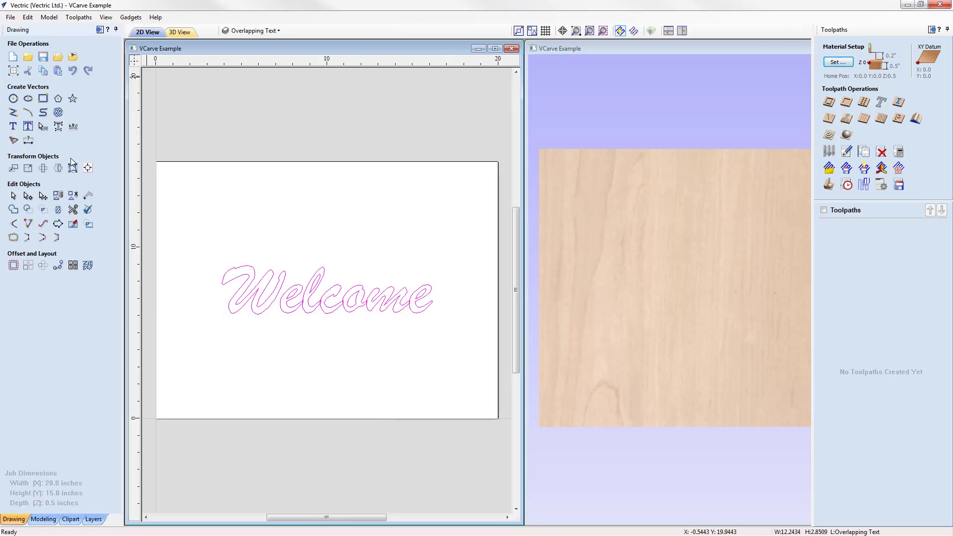
left_click(13, 127)
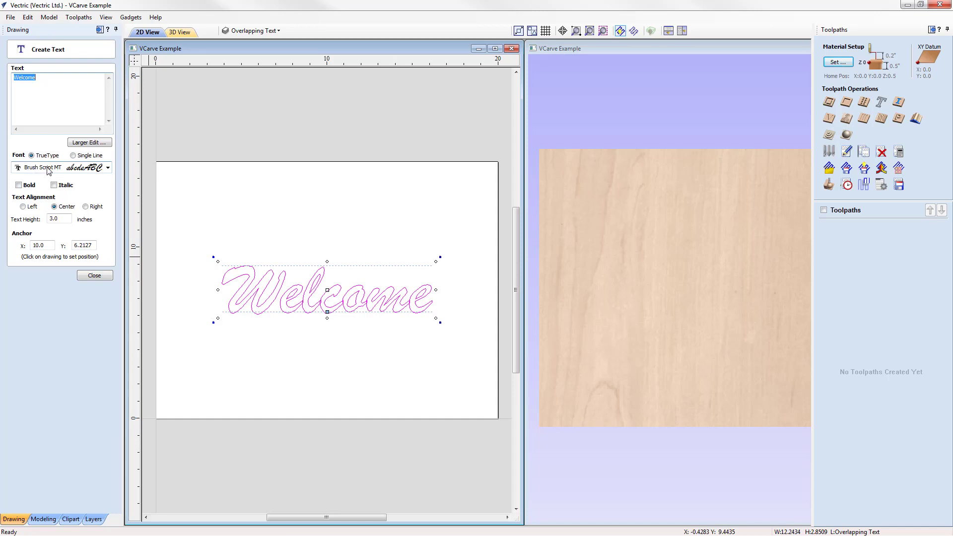
left_click(95, 277)
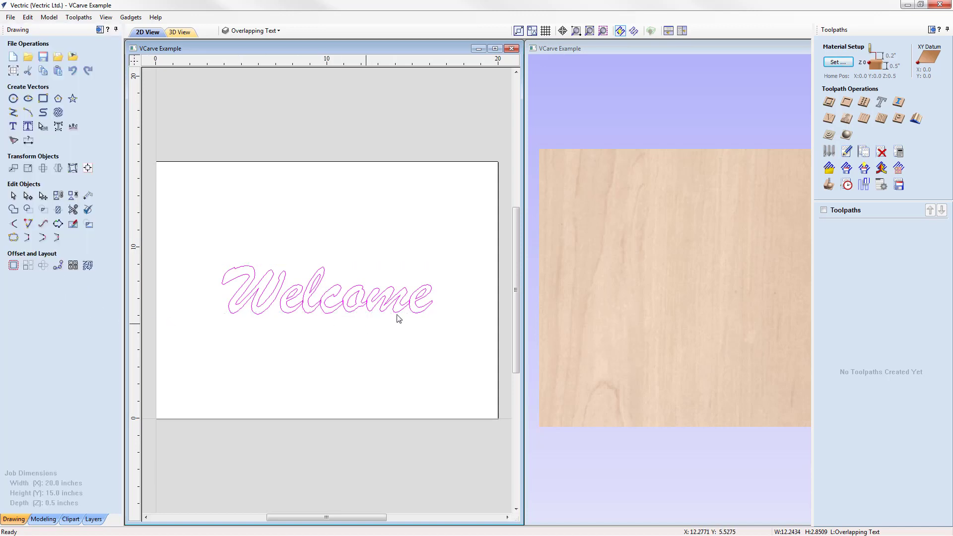
scroll(298, 330, "up", 1)
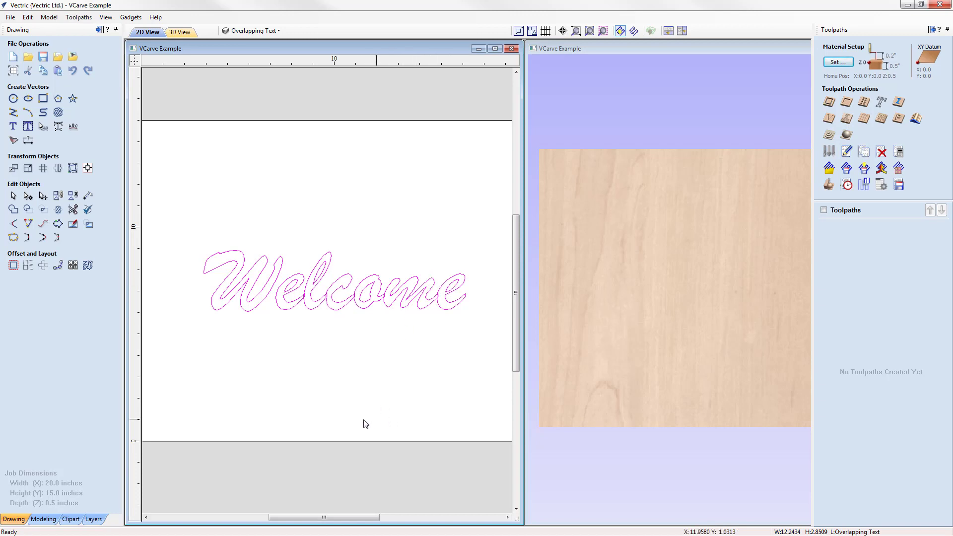
left_click(116, 29)
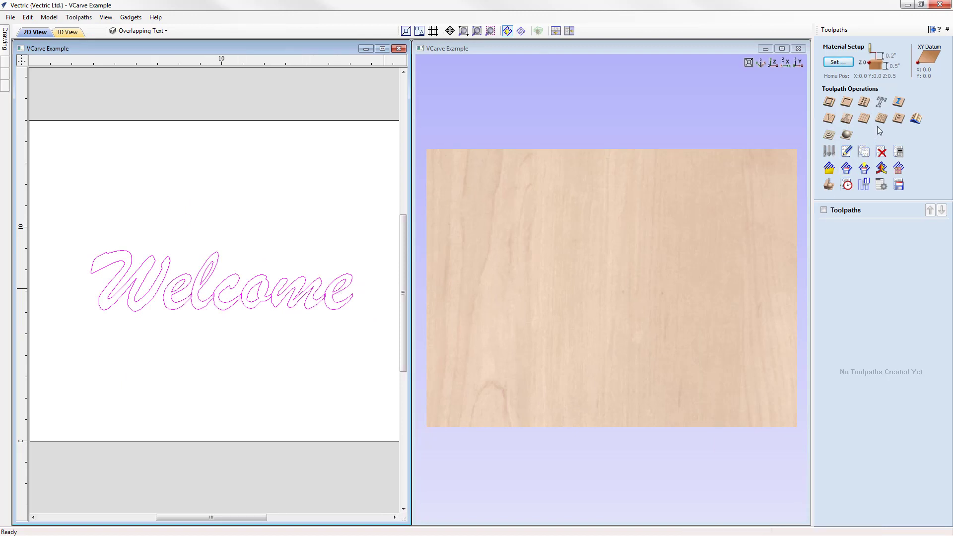
Step: Calculate a V-Carve toolpath named Welcome 90 on the Welcome text with the V-Bit (90.0° - 1/2")
left_click(828, 118)
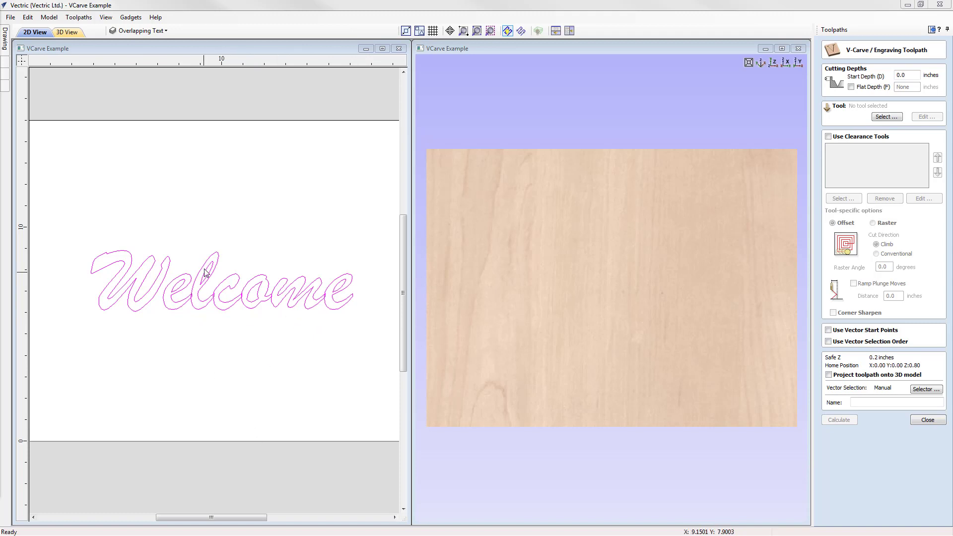
left_click(885, 117)
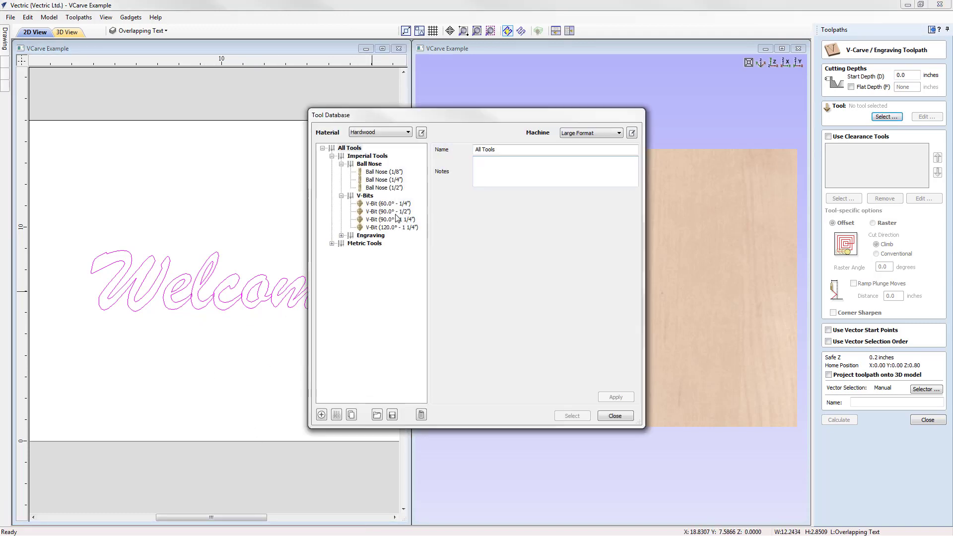
left_click(385, 212)
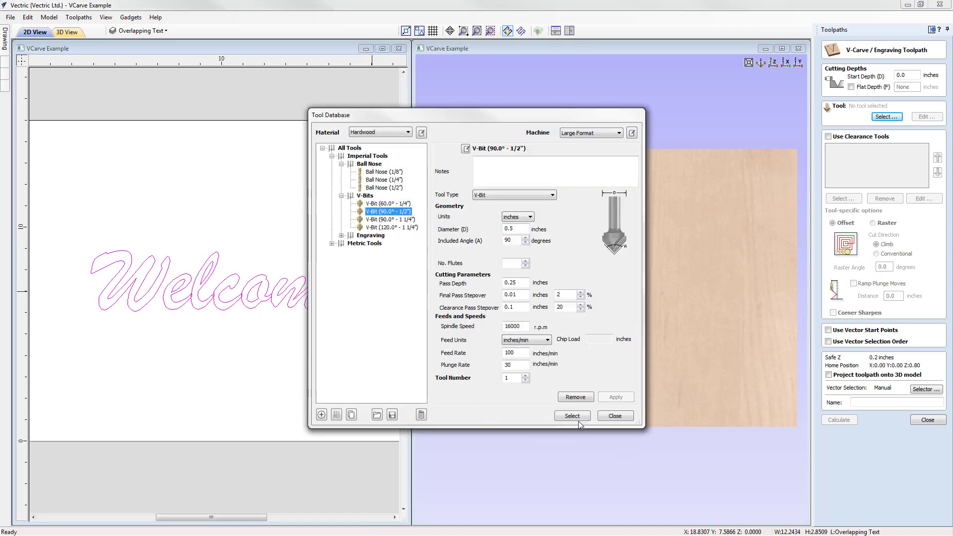
left_click(577, 419)
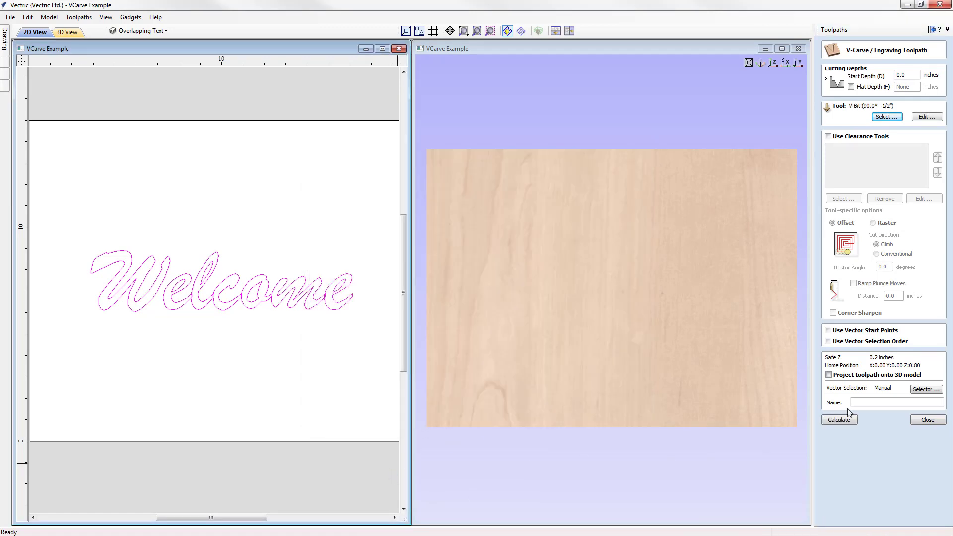
left_click(859, 403)
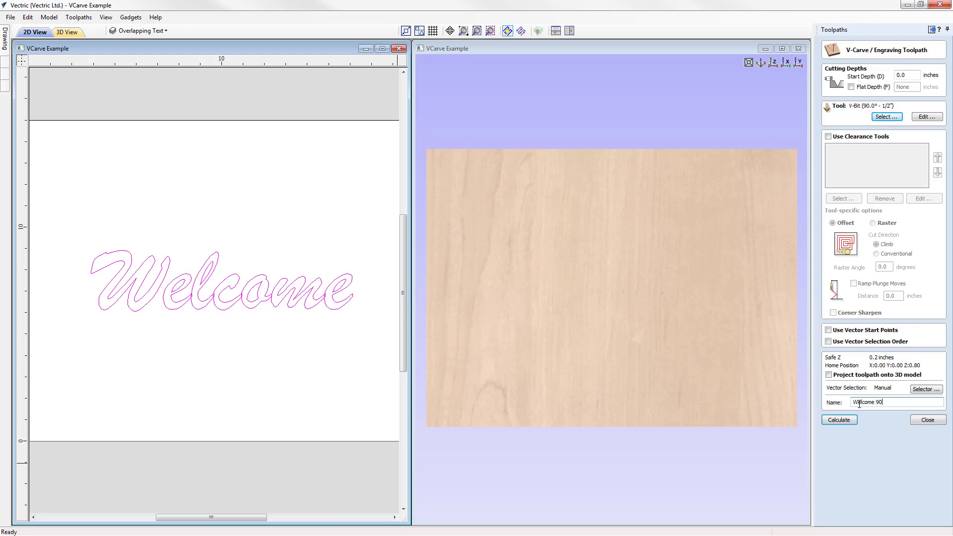
left_click(837, 421)
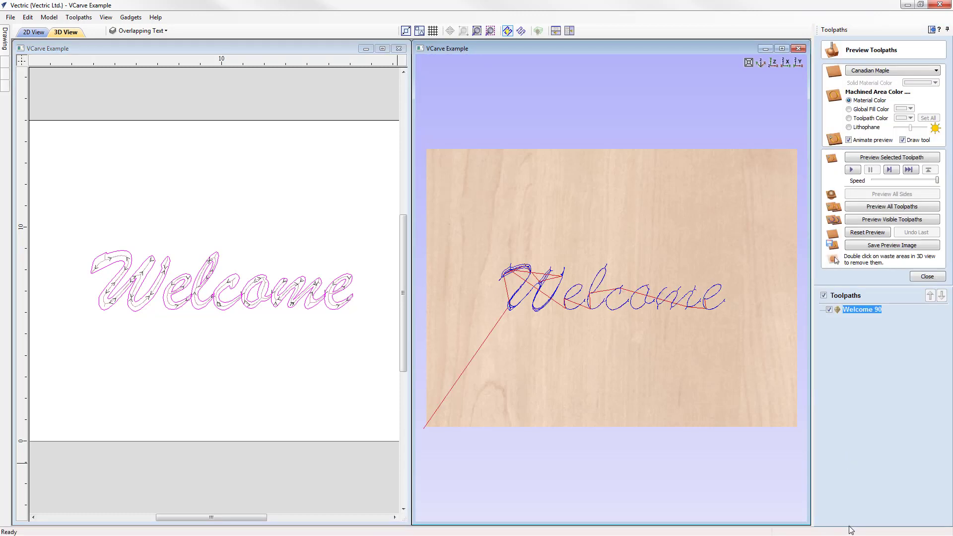
Step: Preview the Welcome 90 toolpath and examine the carved letters up close
left_click(899, 158)
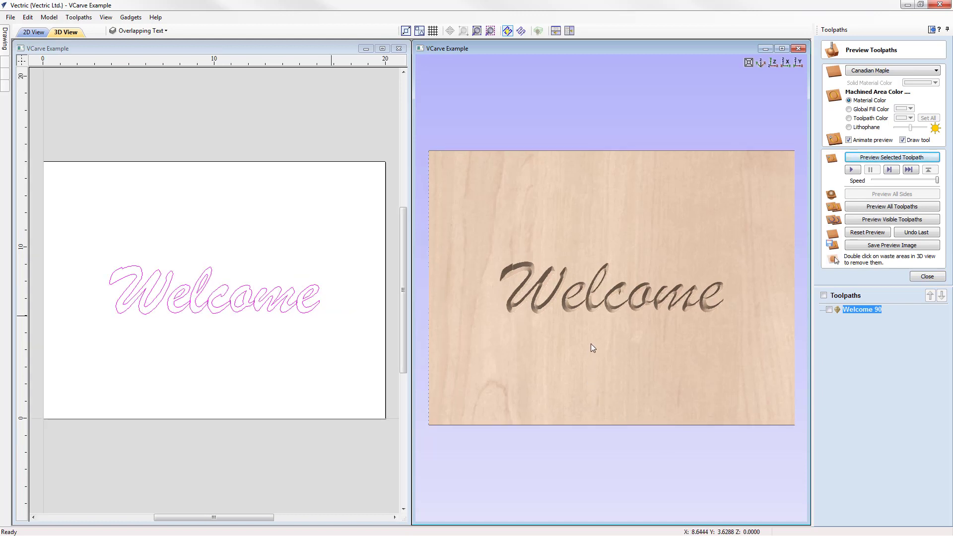
scroll(597, 344, "up", 2)
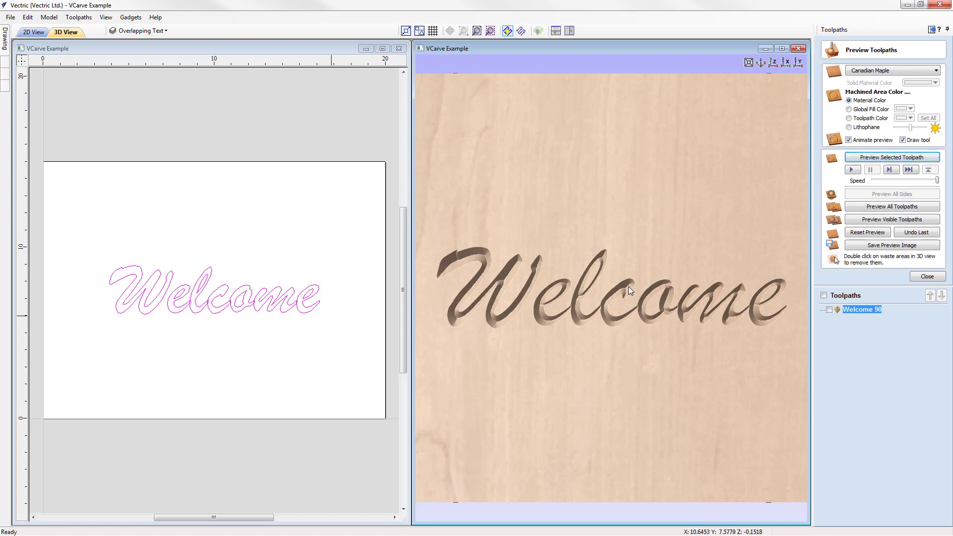
Step: Delete the Welcome 90 toolpath, then reset the carved preview to blank material and close the toolpath preview
right_click(866, 311)
mouse_move(891, 419)
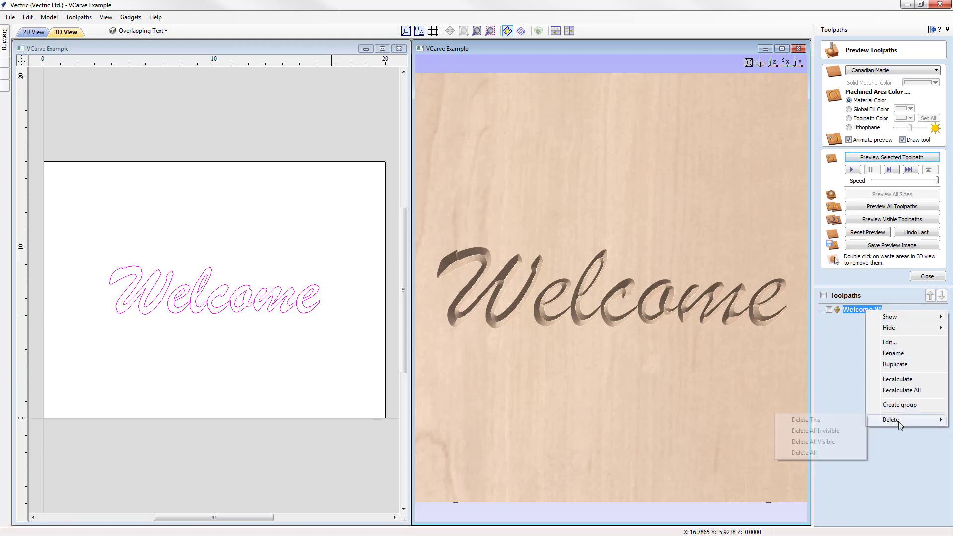
left_click(842, 421)
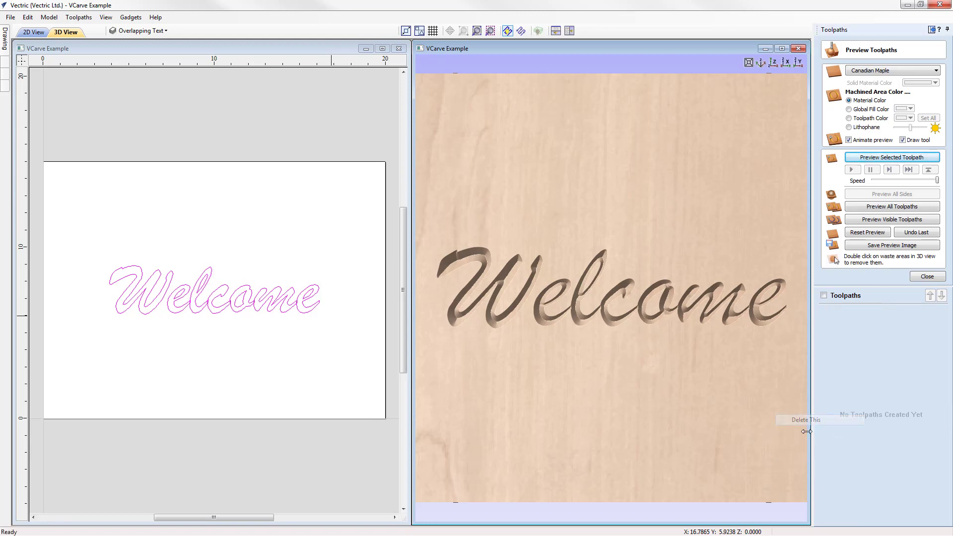
left_click(877, 235)
left_click(927, 276)
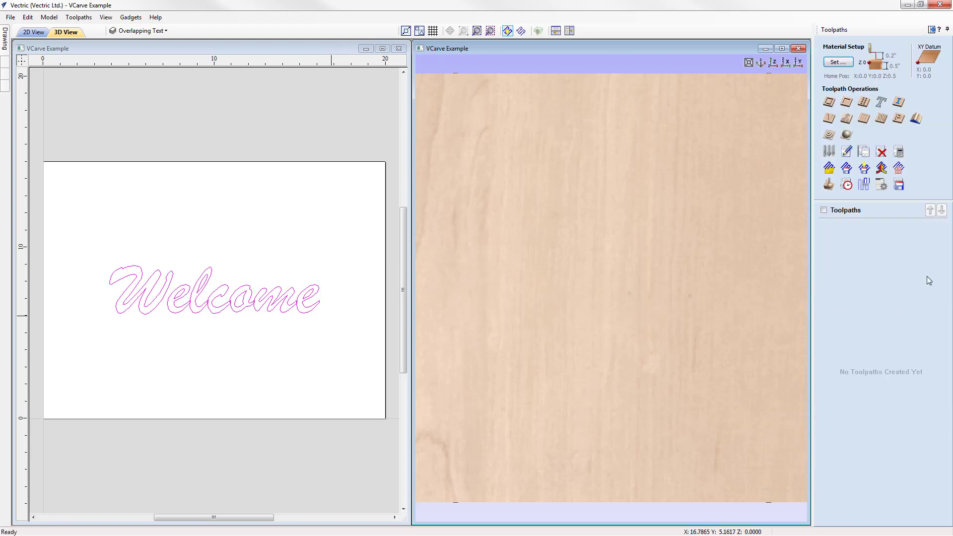
Step: Show the 2D view full size and move the Welcome text straight down into the lower half of the job
left_click(932, 30)
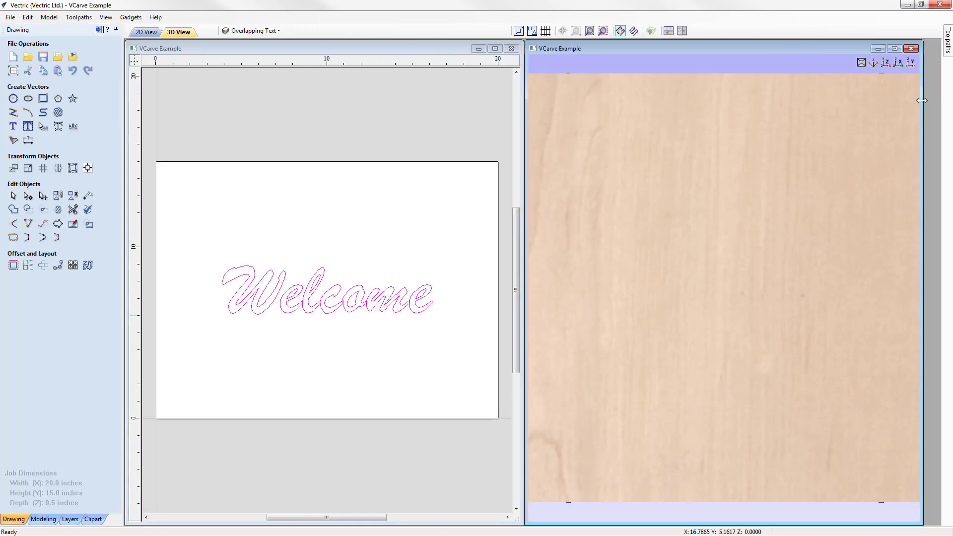
left_click(495, 48)
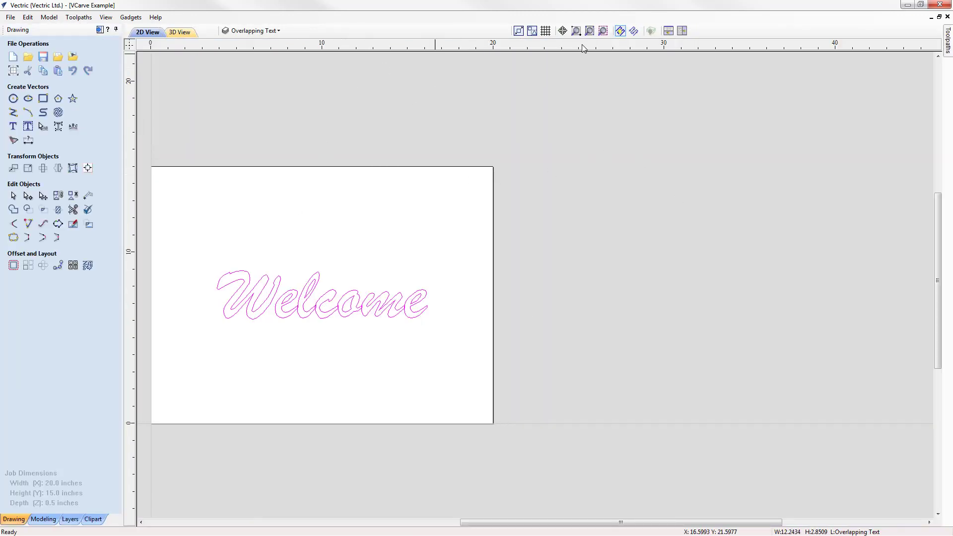
left_click(589, 30)
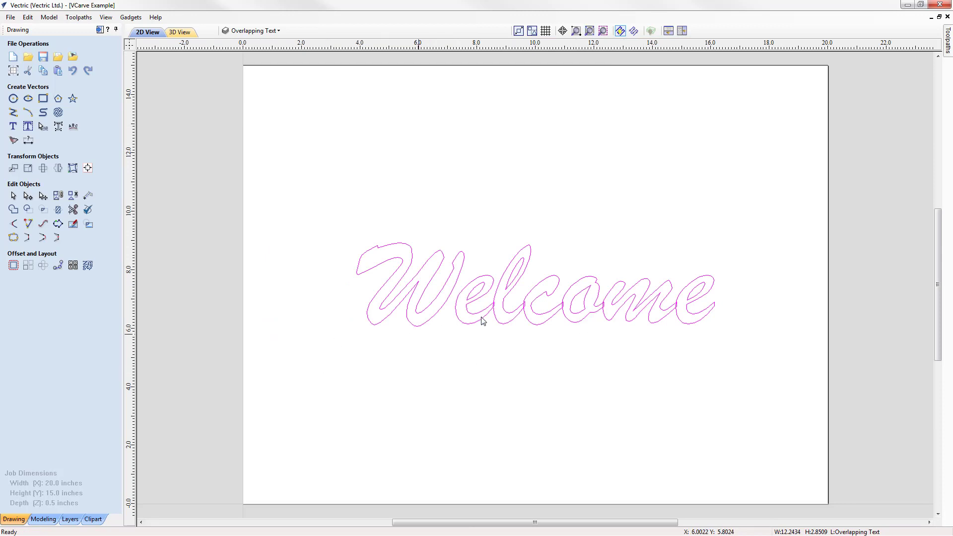
left_click(527, 292)
left_click_drag(535, 285, 536, 397)
left_click(350, 276)
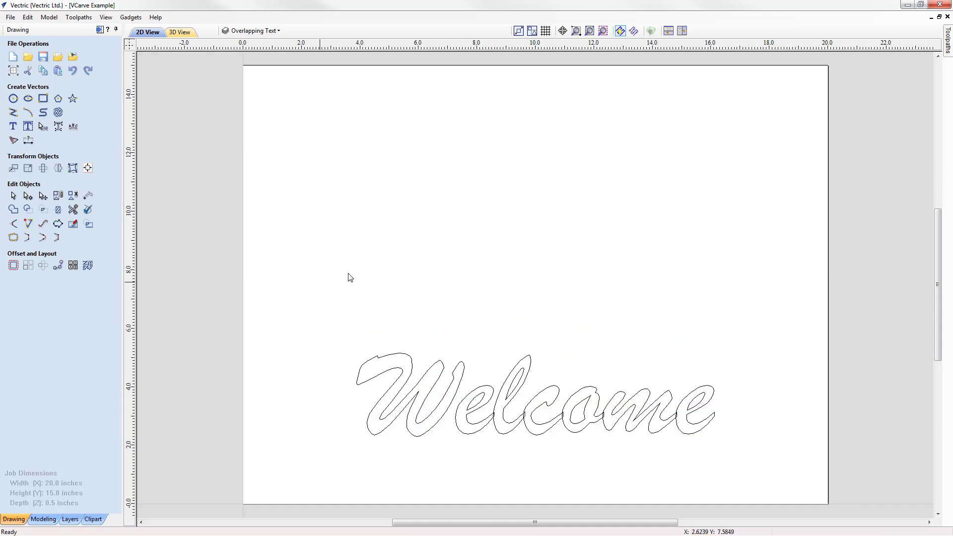
Step: Create the text Software in Brush Script MT at 3.0 inches high and place it above the Welcome text
left_click(13, 128)
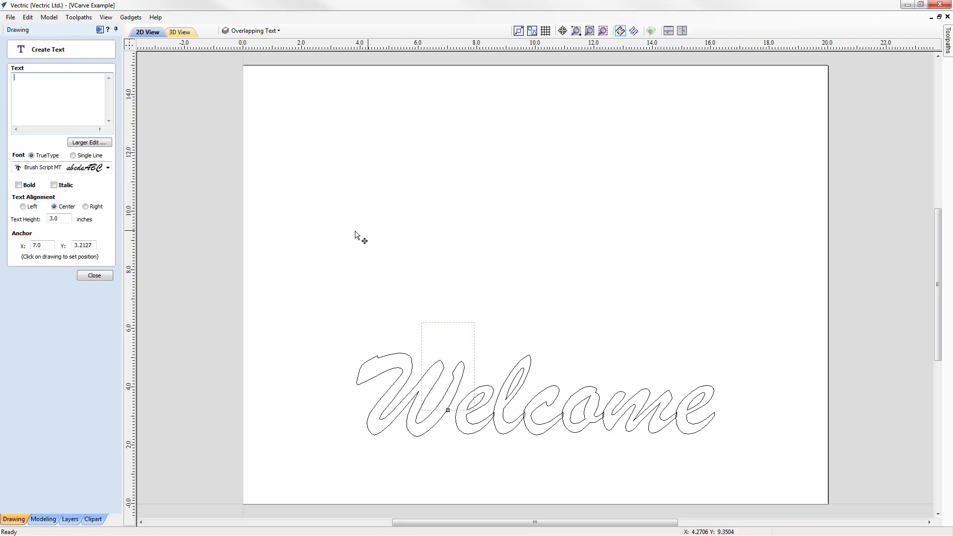
left_click(280, 236)
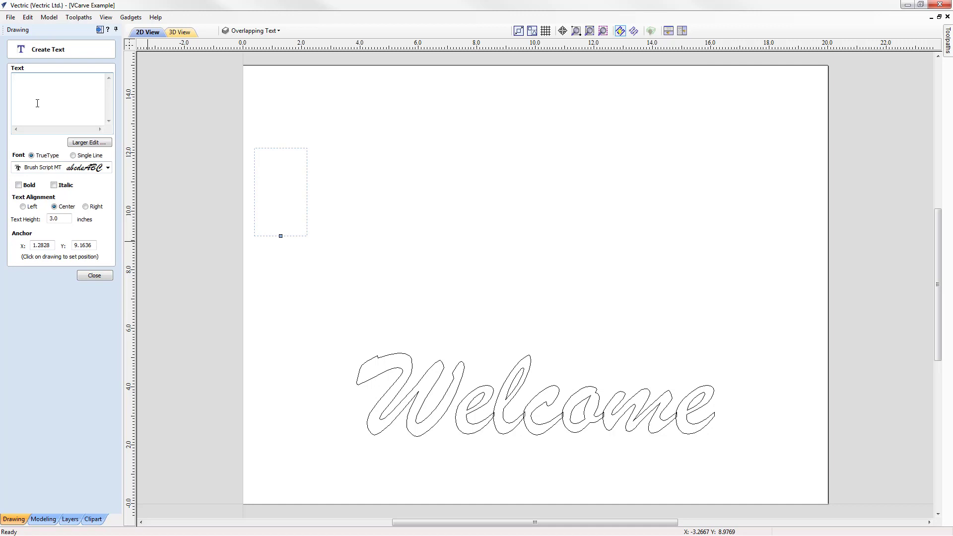
type("Software")
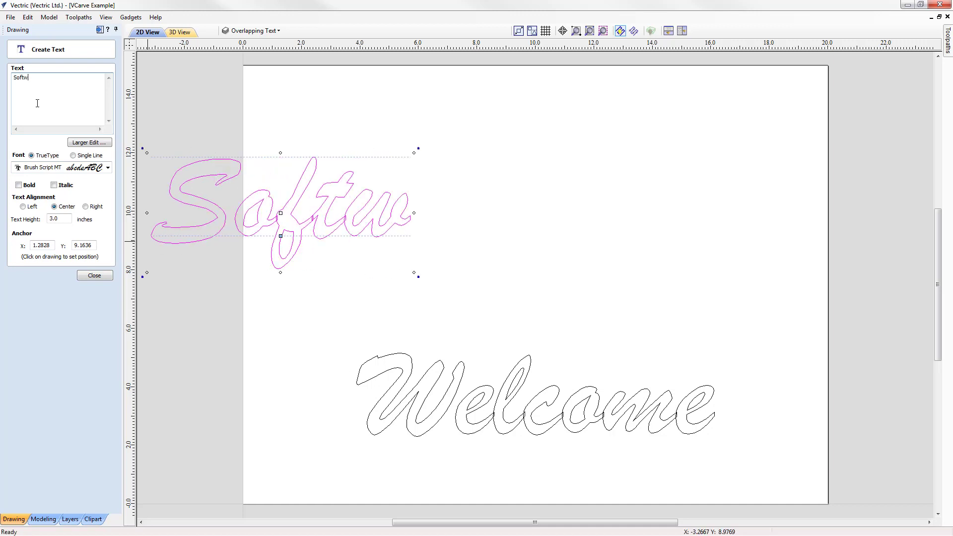
left_click(89, 278)
left_click_drag(281, 217, 527, 212)
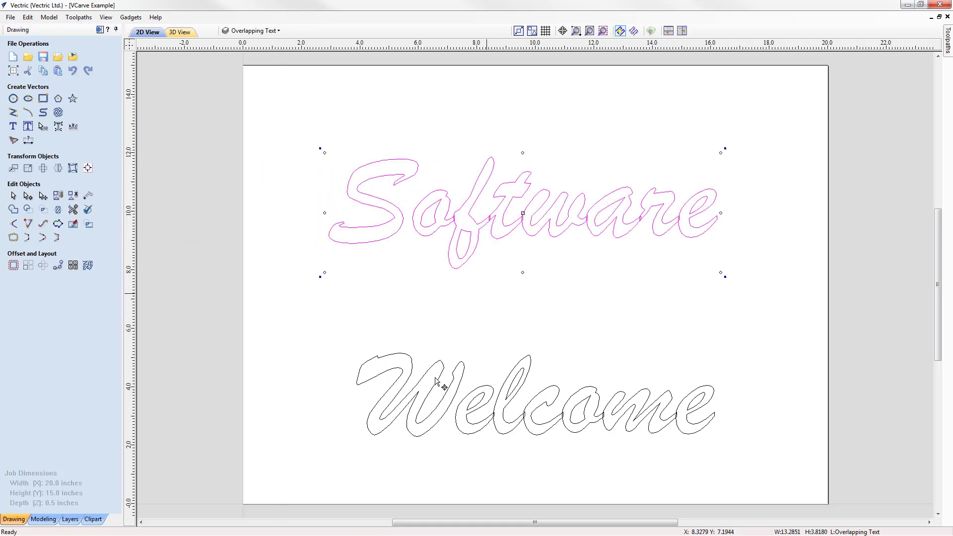
scroll(558, 234, "up", 1)
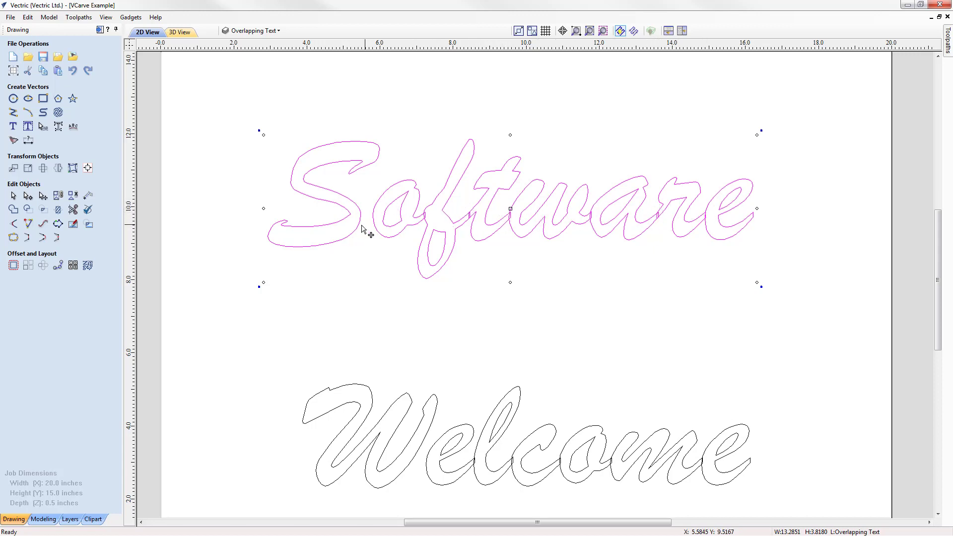
scroll(288, 194, "down", 1)
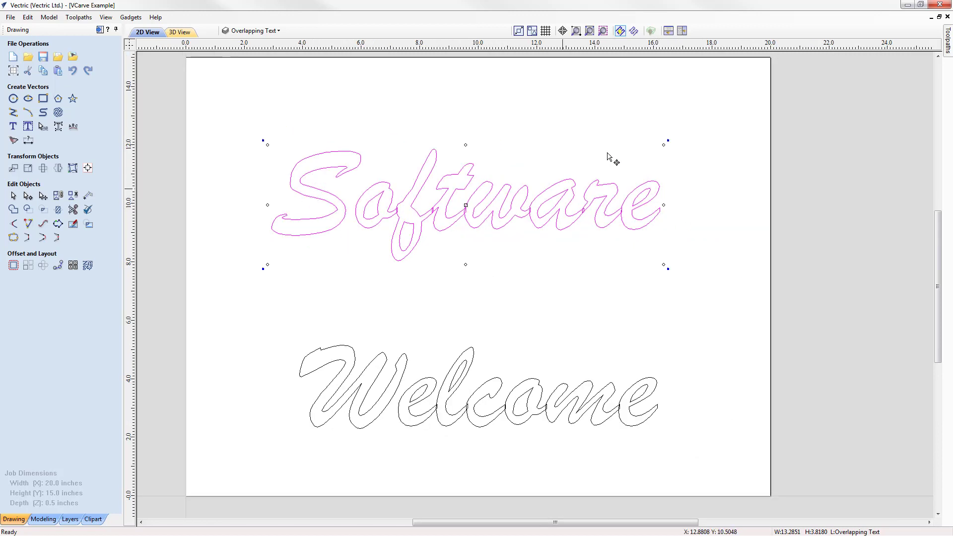
left_click(522, 269)
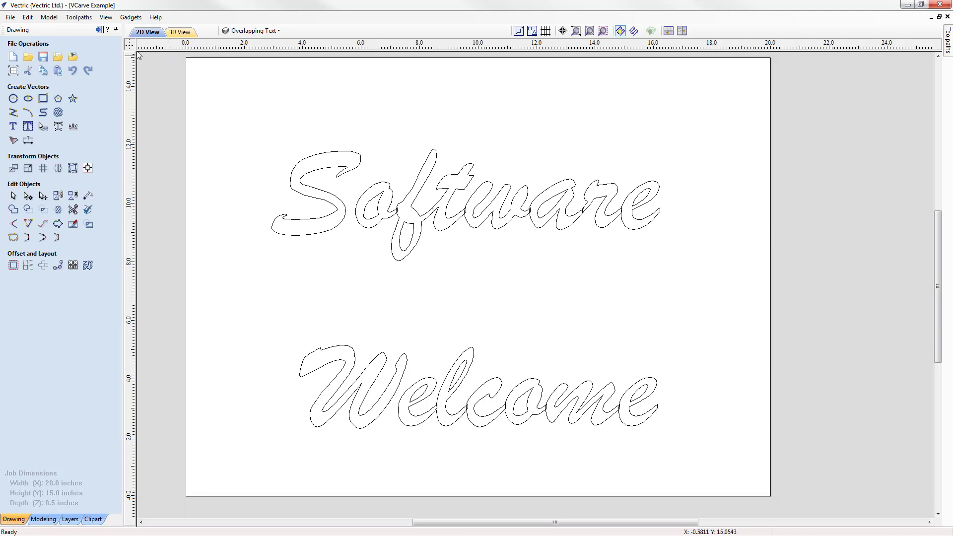
Step: Calculate a V-Carve toolpath named Software 90 on the Software text with the V-Bit (90.0° - 1/2")
left_click(100, 30)
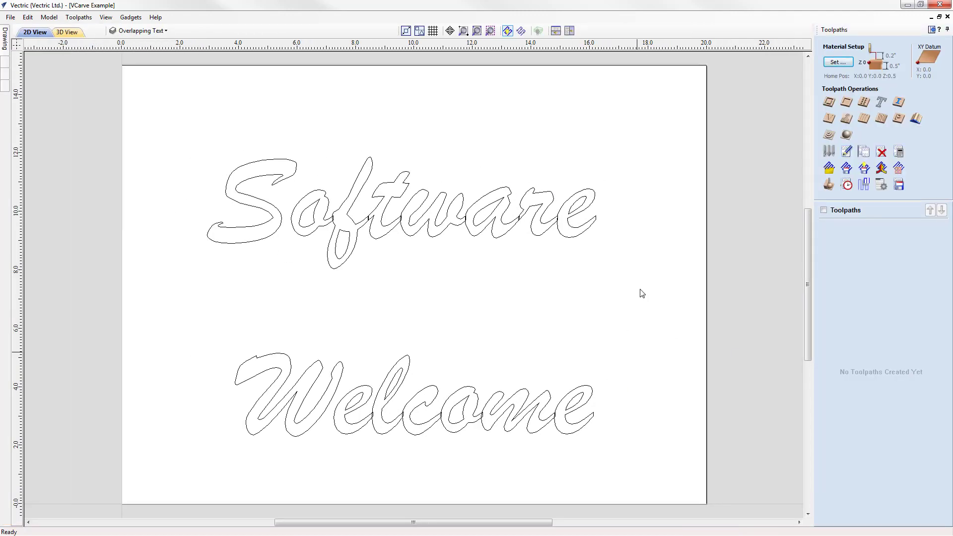
left_click(476, 204)
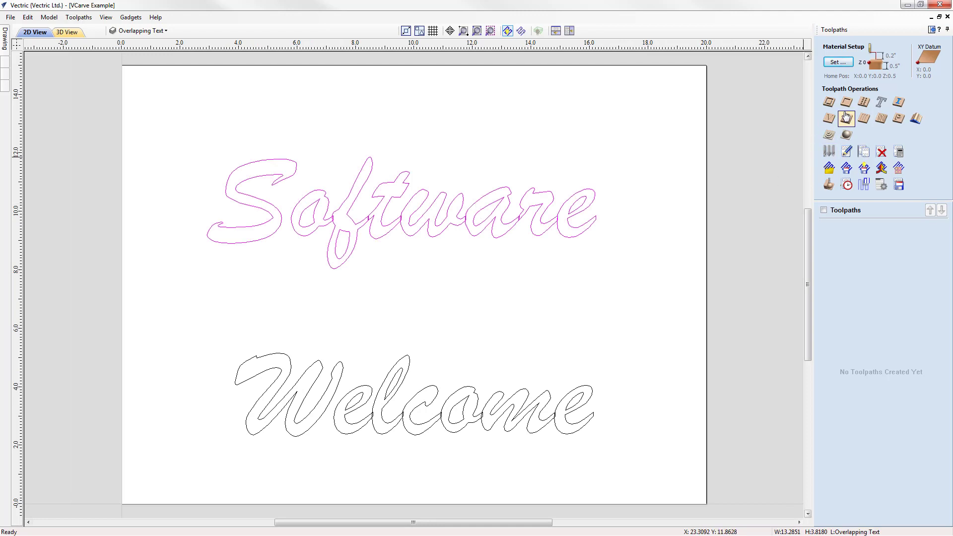
left_click(828, 118)
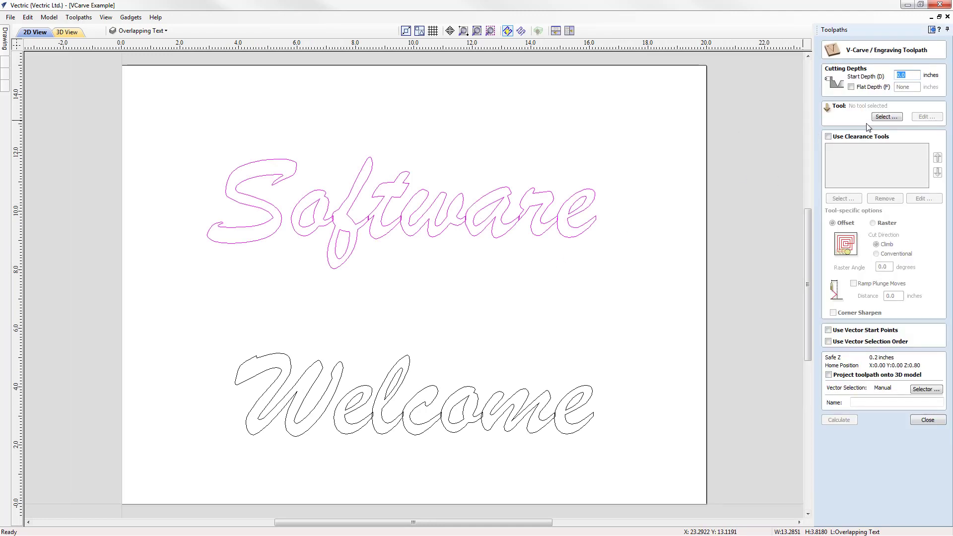
left_click(884, 117)
left_click(387, 213)
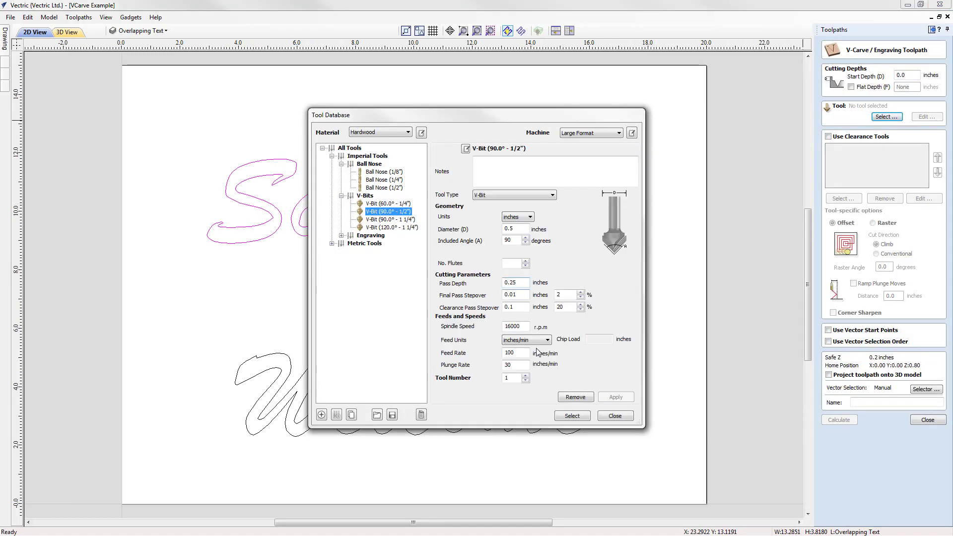
left_click(571, 416)
left_click(863, 401)
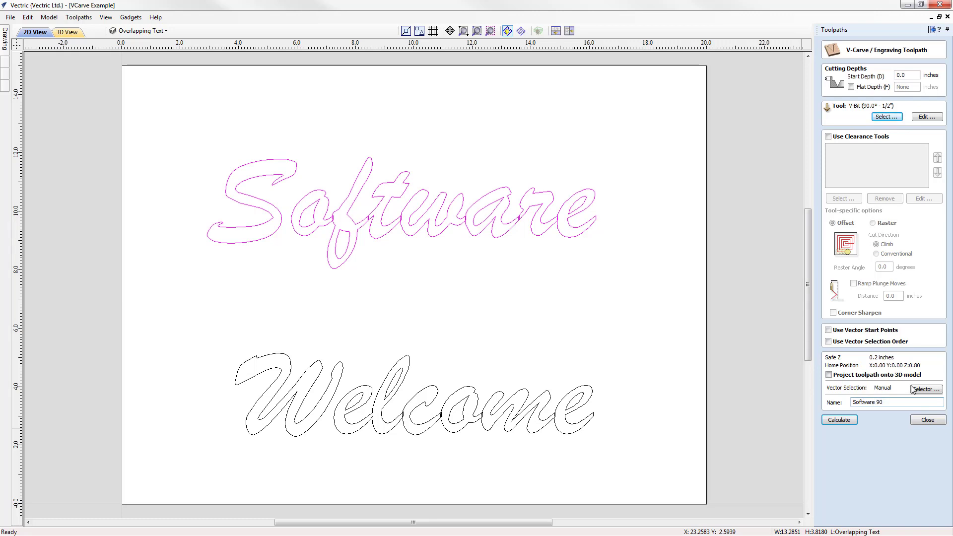
left_click(839, 420)
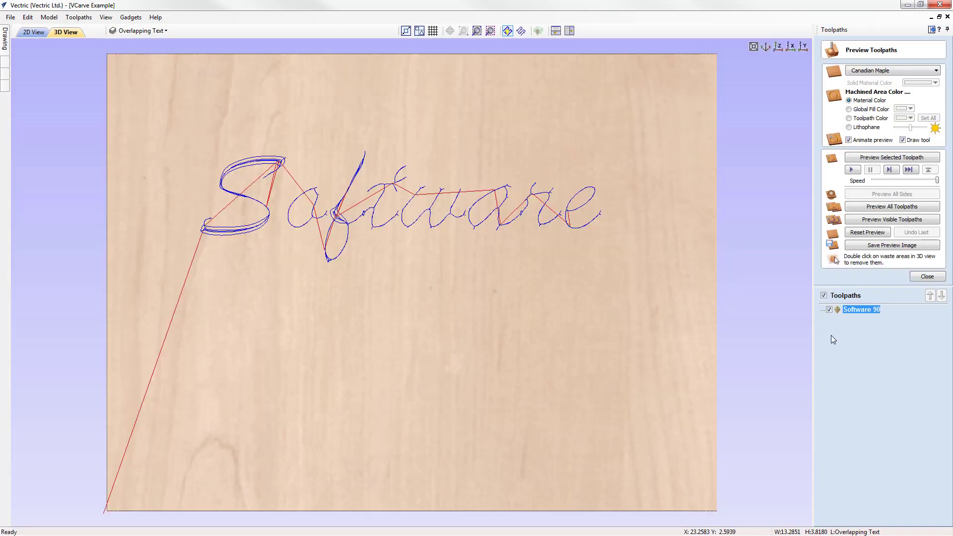
Step: Preview the Software 90 toolpath and examine up close how the joined letters are carved
left_click(913, 158)
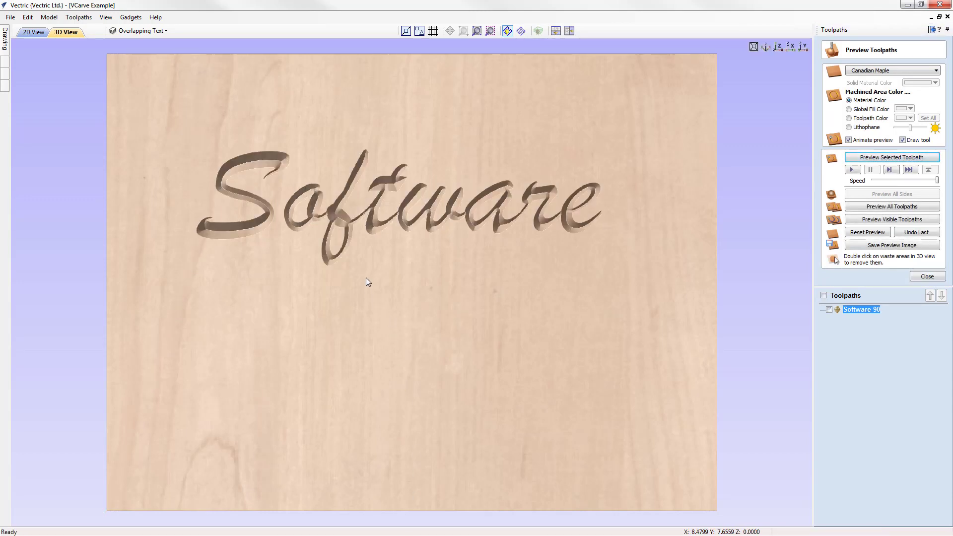
middle_click_drag(366, 278, 376, 328)
scroll(376, 329, "up", 3)
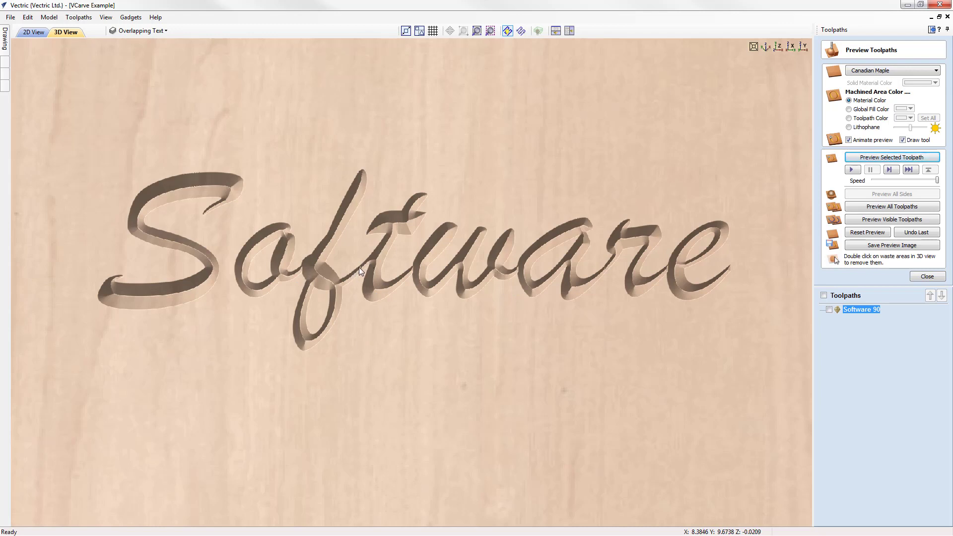
scroll(331, 273, "up", 3)
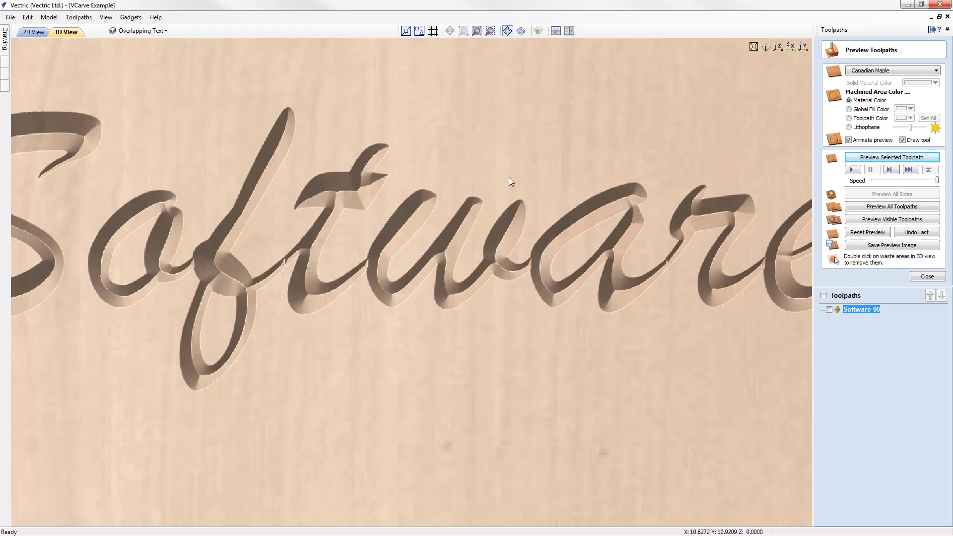
left_click(778, 47)
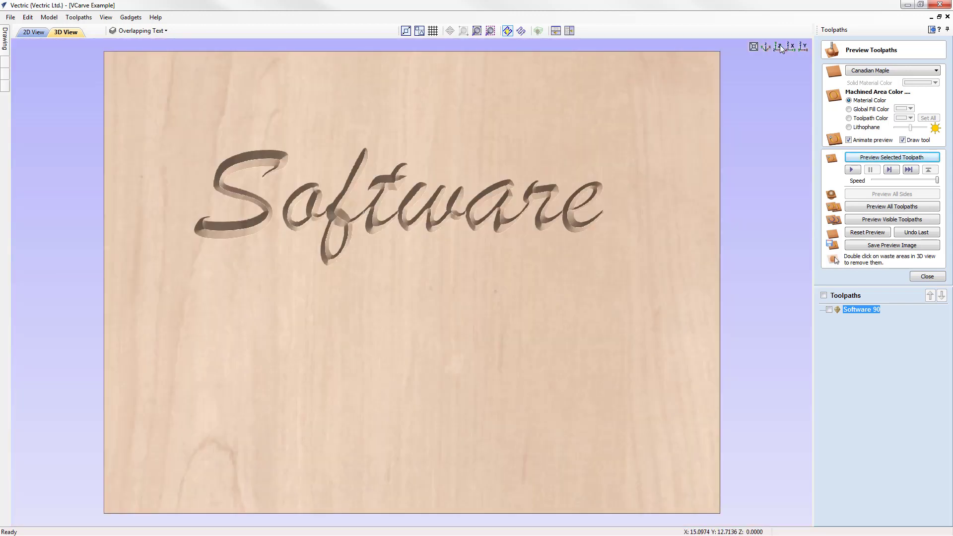
Step: Arrange the 2D and 3D views side by side, close the toolpath preview and return to the drawing tools
left_click(555, 31)
left_click(570, 31)
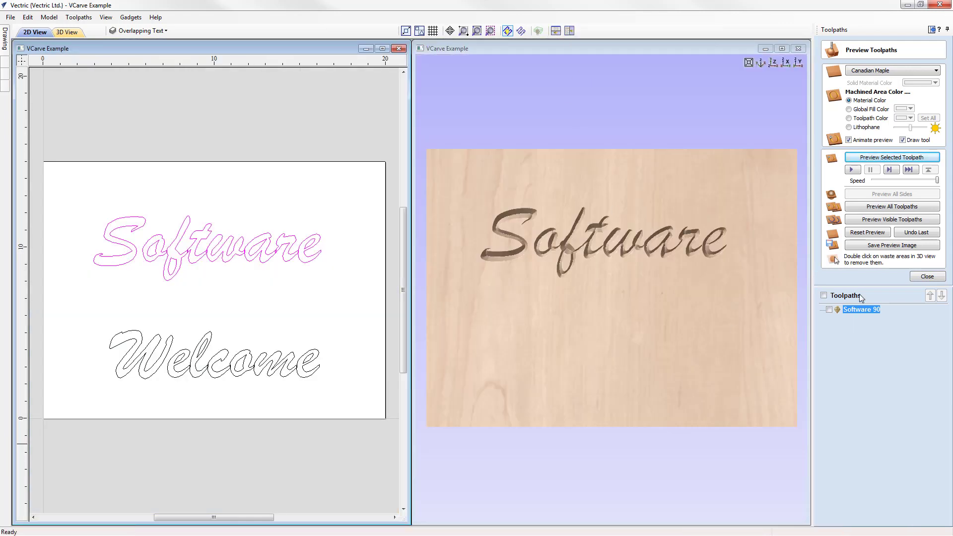
left_click(928, 277)
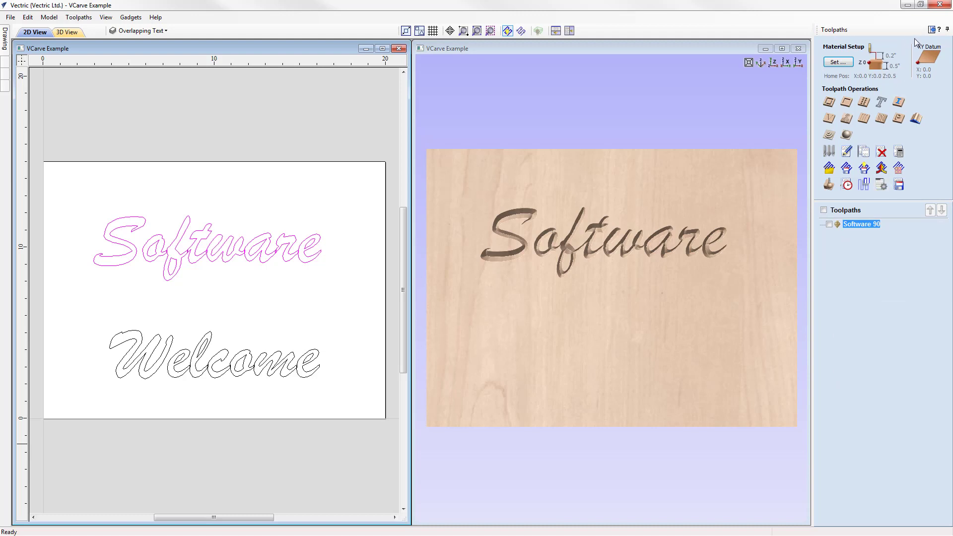
left_click(932, 30)
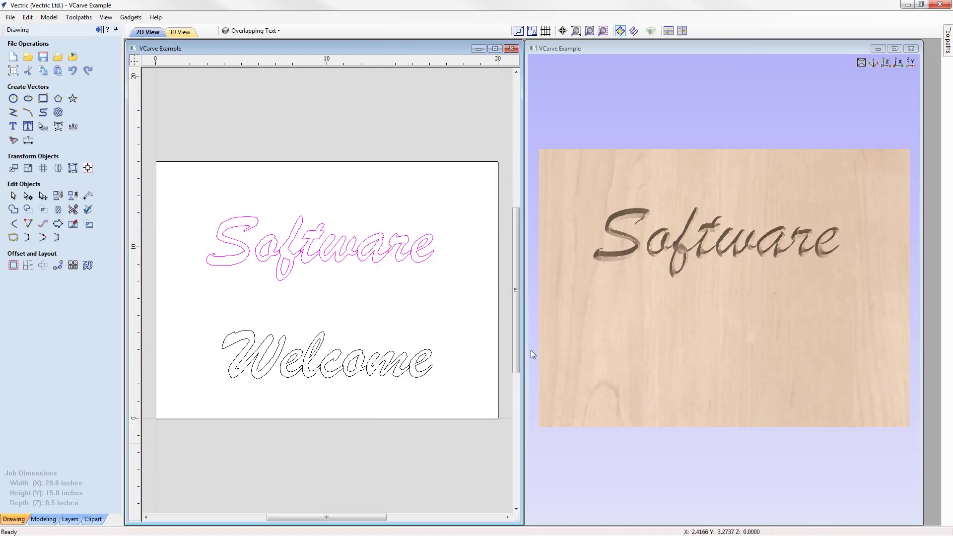
Step: Examine the overlapping outlines between the letters of the Software text in the 2D view, including where the a meets the r
left_click_drag(516, 296, 517, 300)
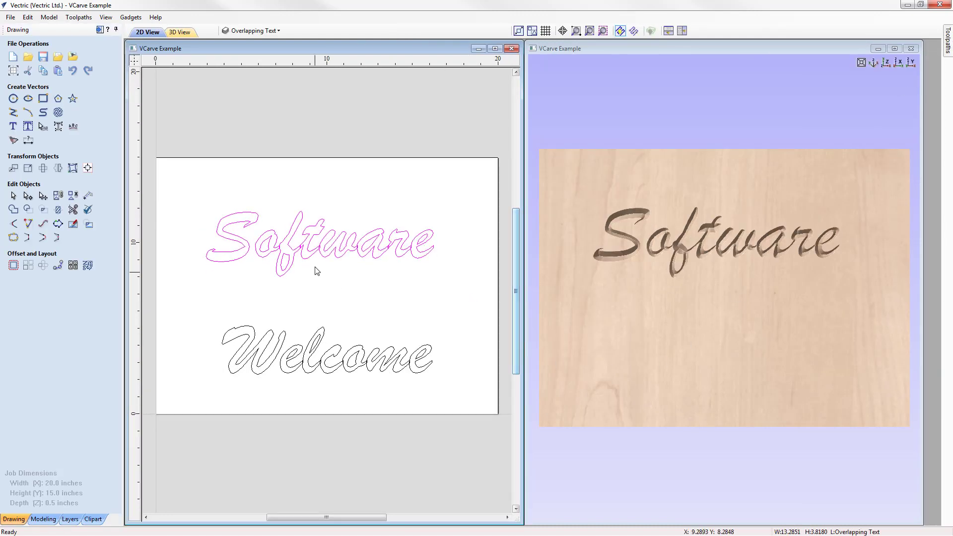
scroll(278, 240, "up", 5)
scroll(302, 256, "up", 10)
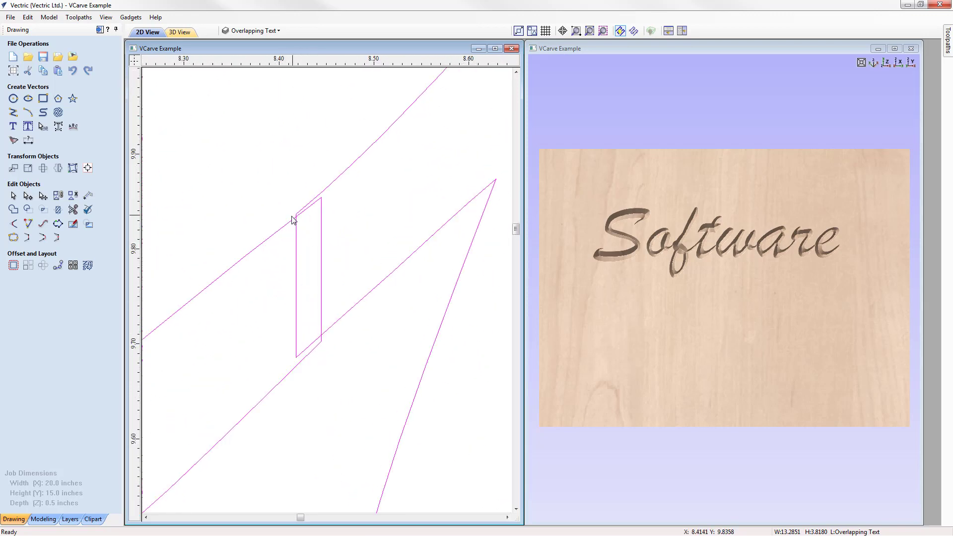
scroll(193, 237, "down", 10)
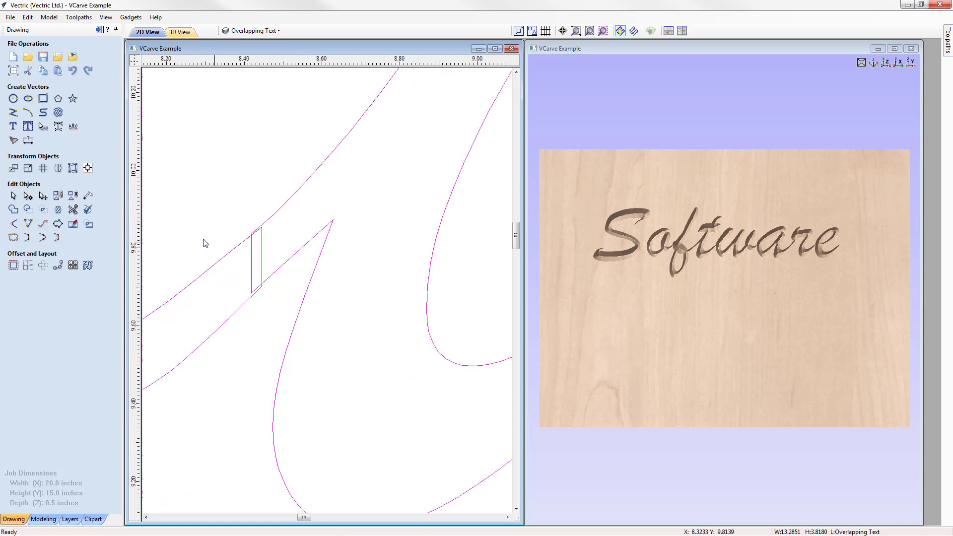
scroll(193, 237, "down", 2)
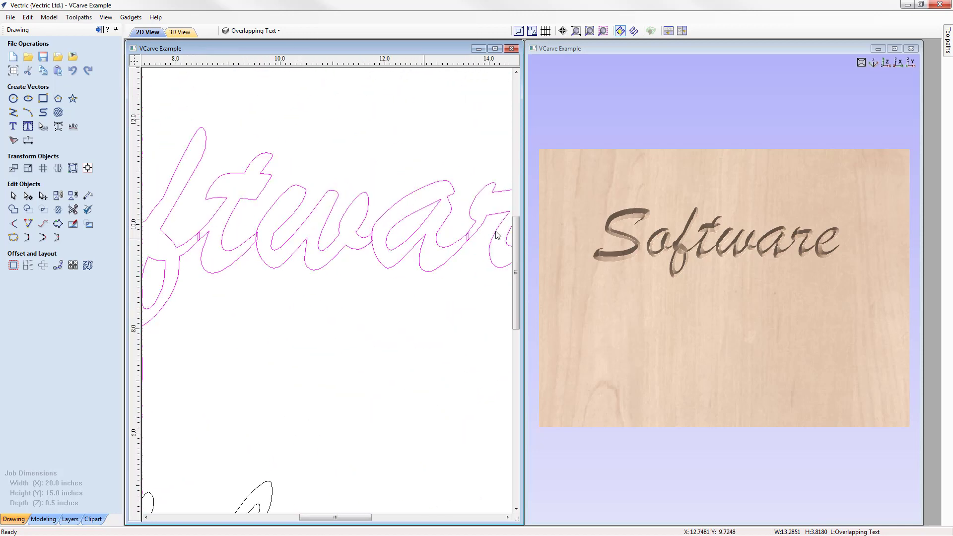
scroll(460, 240, "up", 3)
scroll(434, 244, "up", 6)
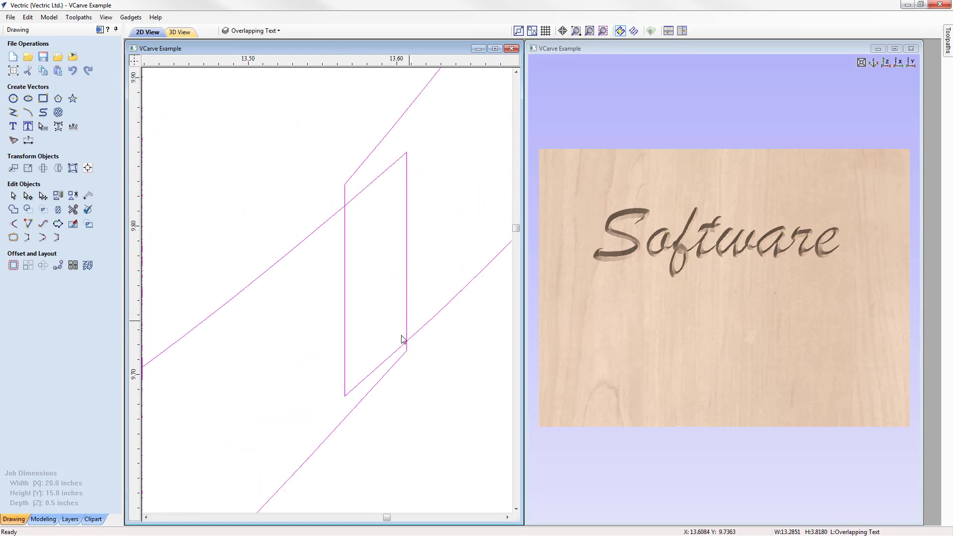
scroll(365, 238, "down", 10)
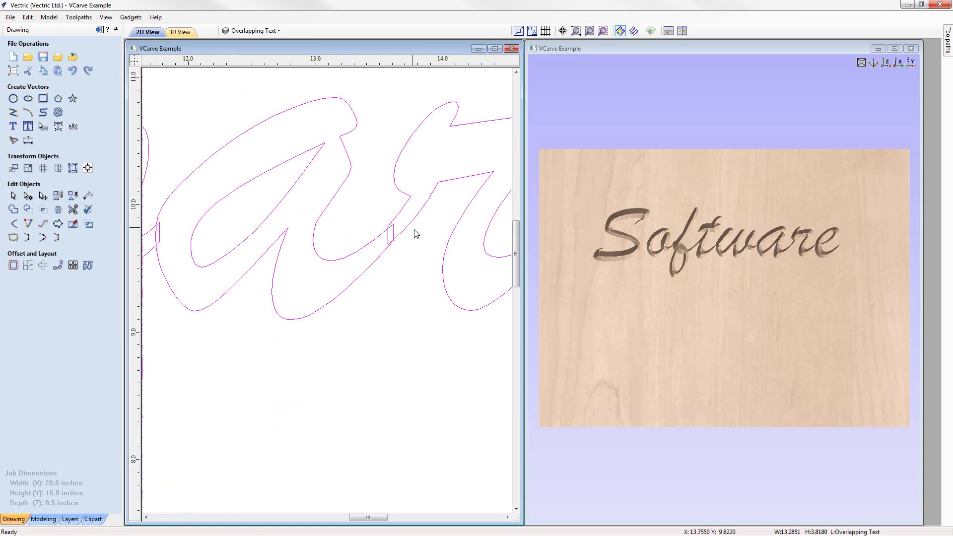
scroll(416, 252, "down", 2)
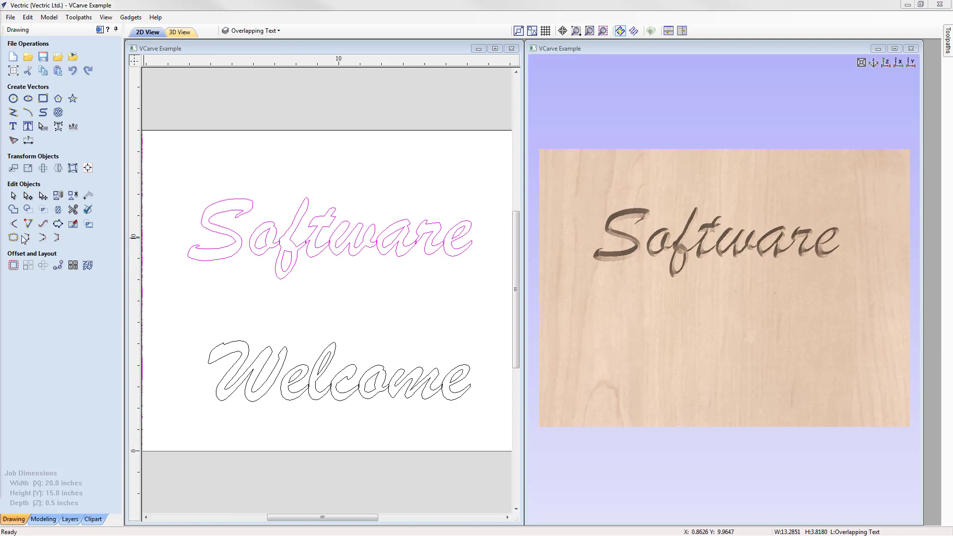
Step: Weld the overlapping letters of the Software text, replacing the original text objects with the resulting curves
left_click(15, 208)
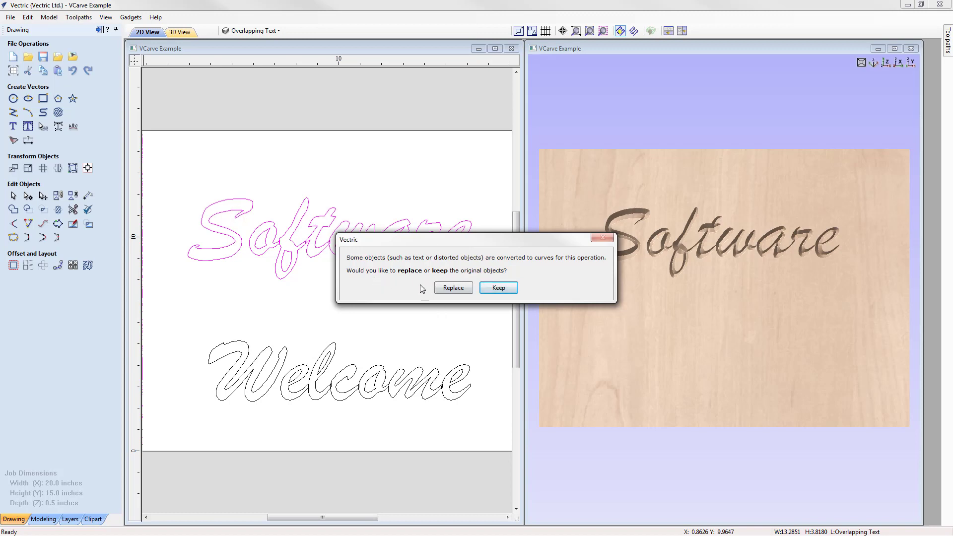
left_click(453, 288)
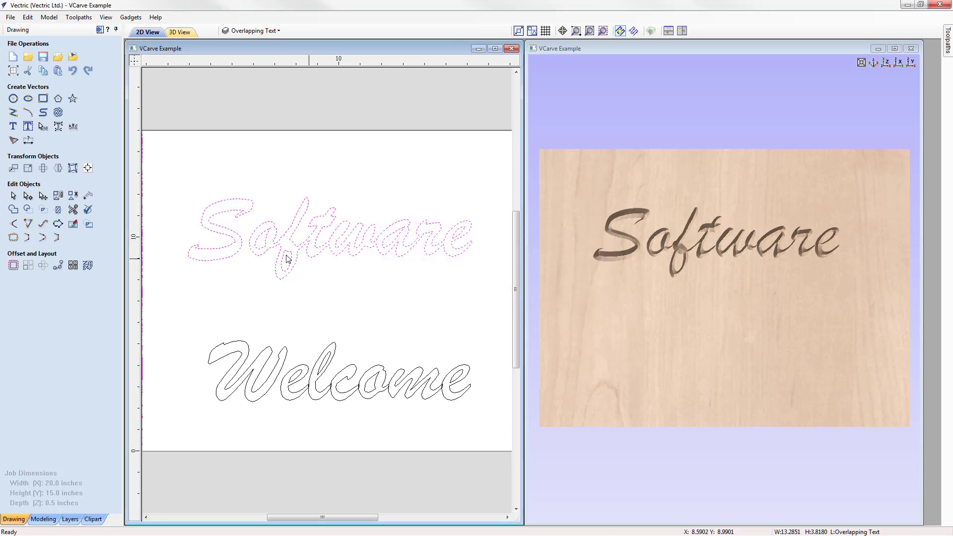
Step: In node editing, delete the stray nodes forming small notches on both edges of the stroke joining the a and r of Software
scroll(419, 244, "up", 10)
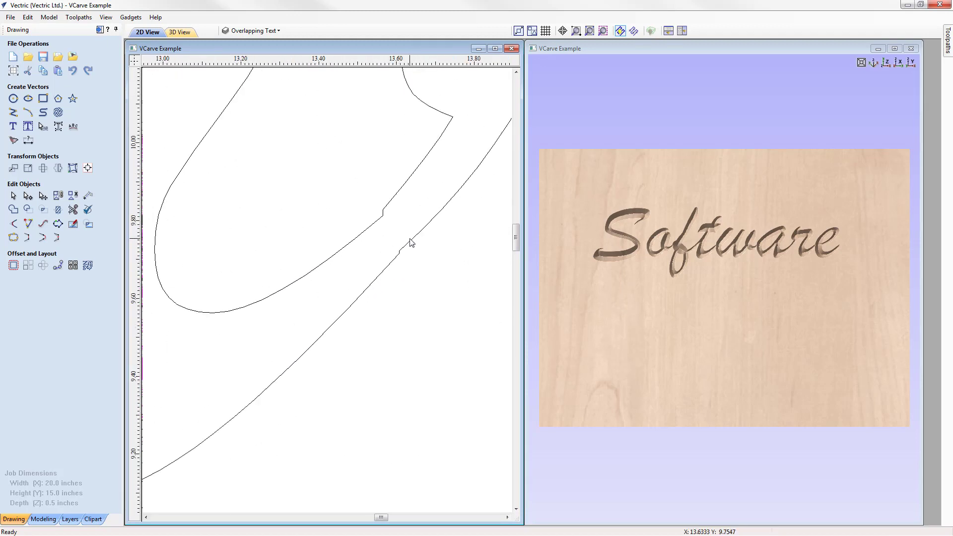
left_click(409, 243)
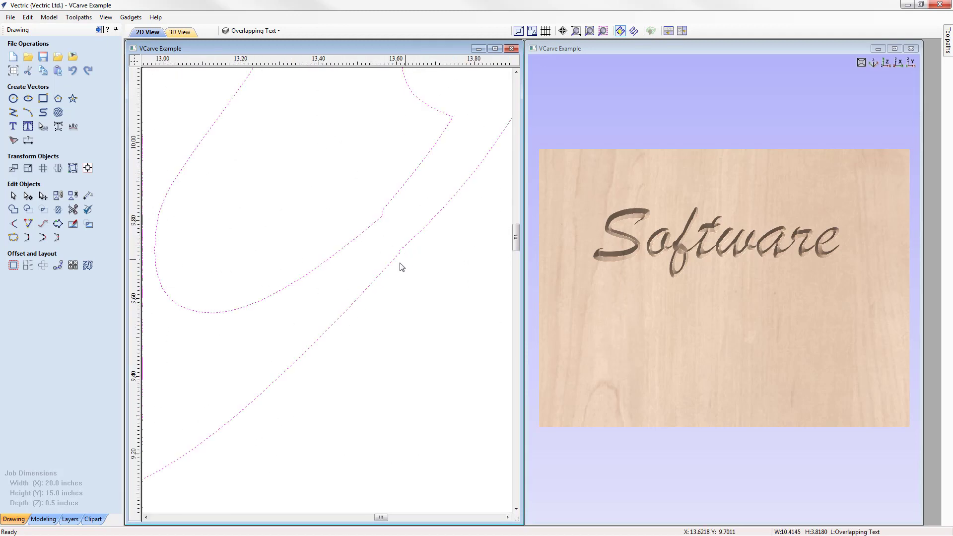
left_click(43, 198)
scroll(389, 221, "up", 2)
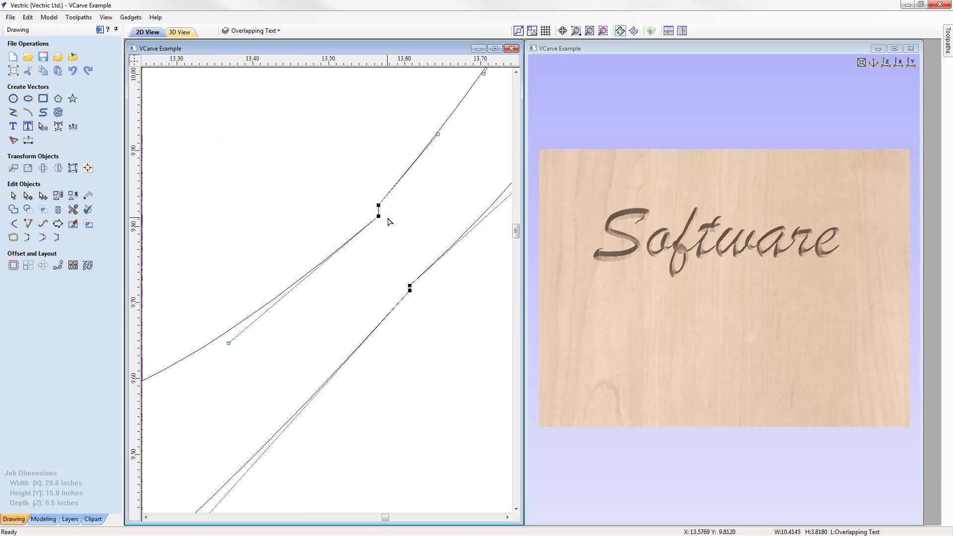
scroll(342, 233, "down", 2)
scroll(411, 194, "up", 2)
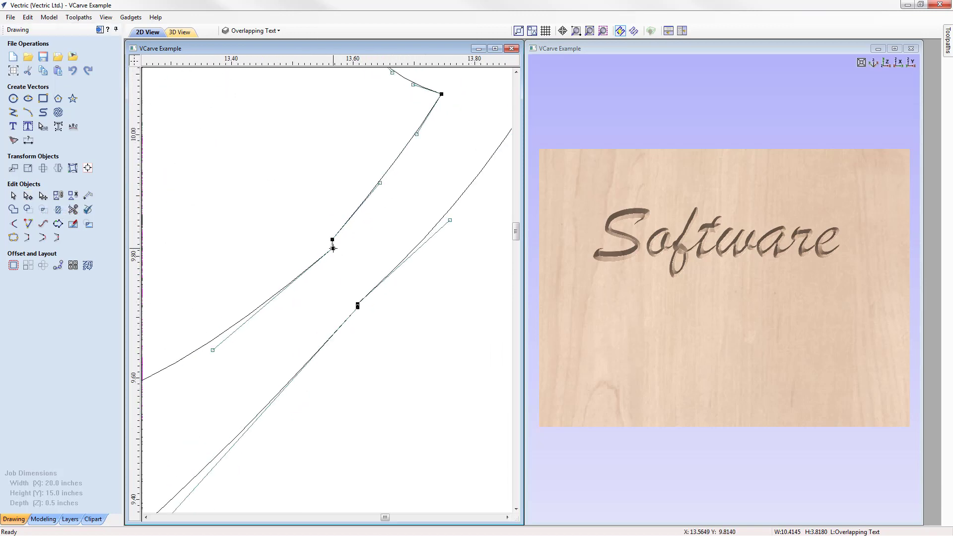
key("d")
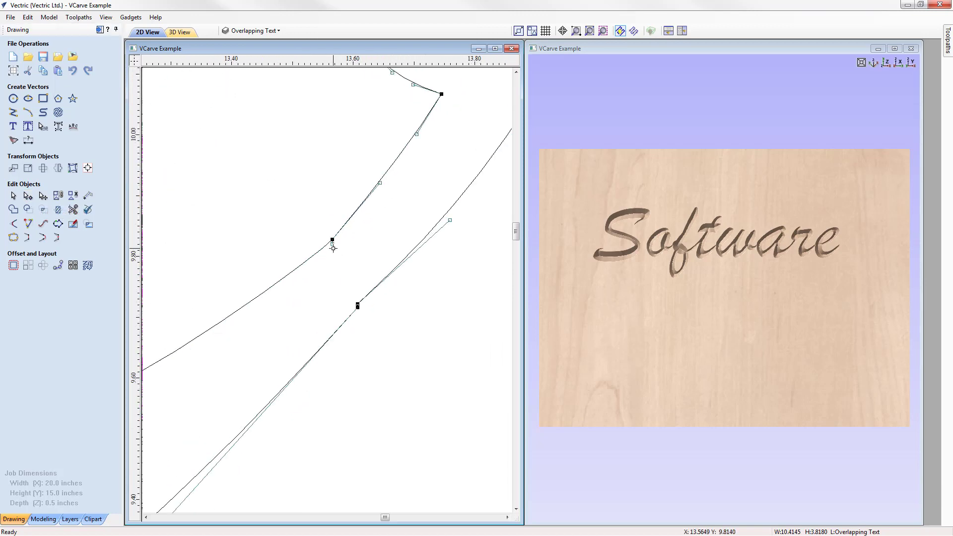
key("d")
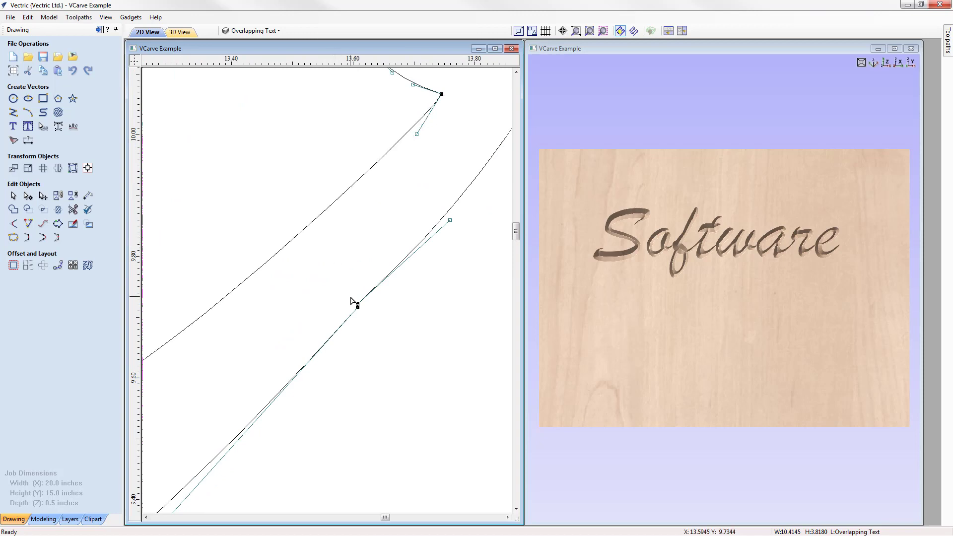
key("d")
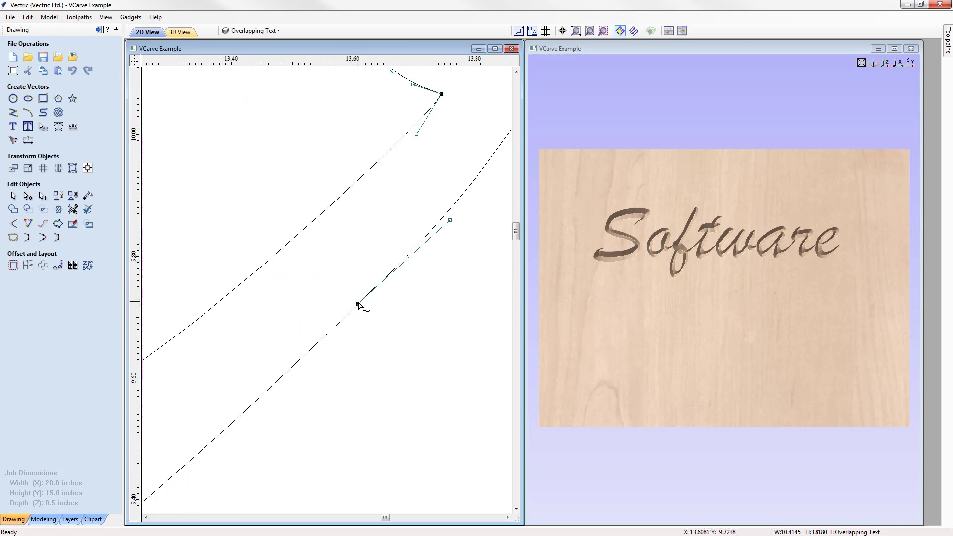
Step: Delete the stray nodes on both edges of the stroke joining the f and t of Software
scroll(358, 305, "up", 2)
scroll(354, 308, "down", 5)
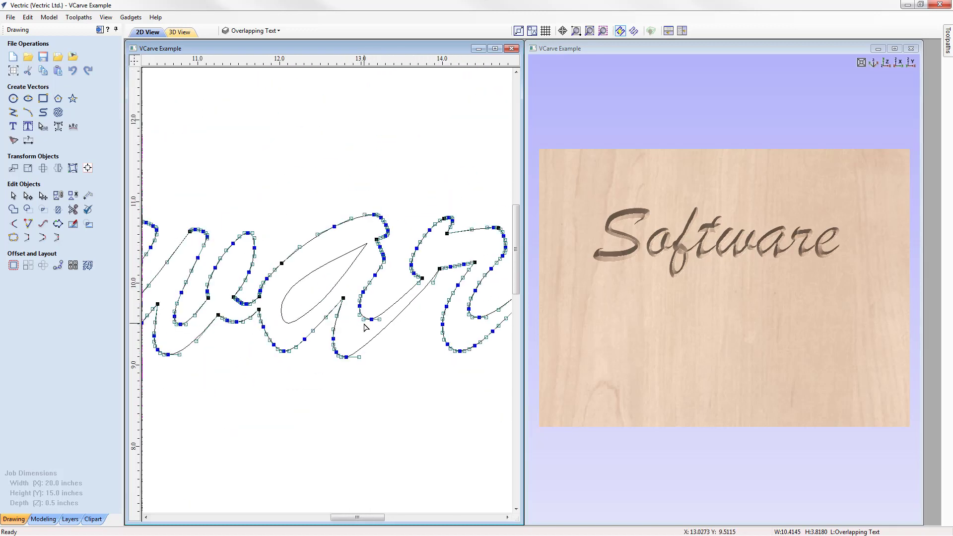
scroll(496, 290, "down", 2)
scroll(496, 289, "down", 1)
scroll(330, 297, "up", 5)
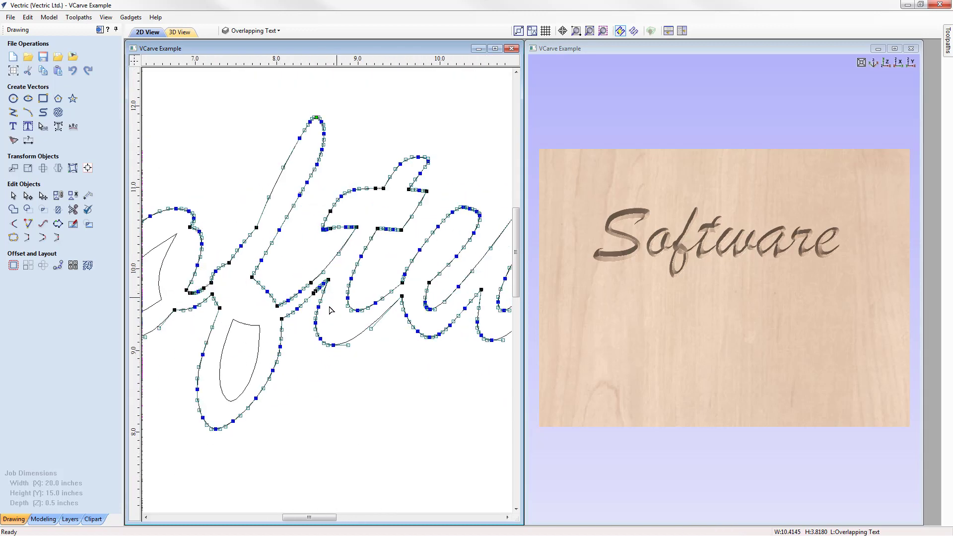
scroll(334, 304, "up", 1)
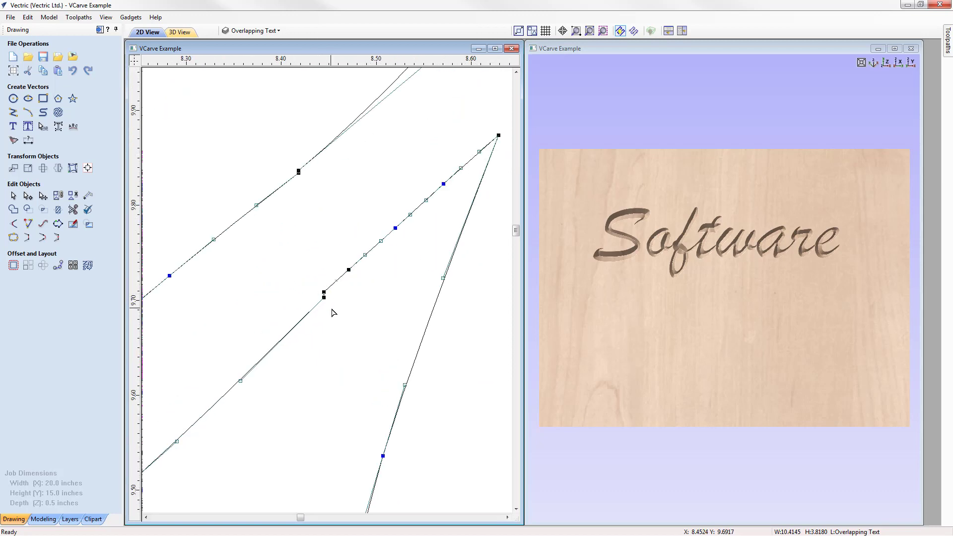
key("Delete")
key("Delete")
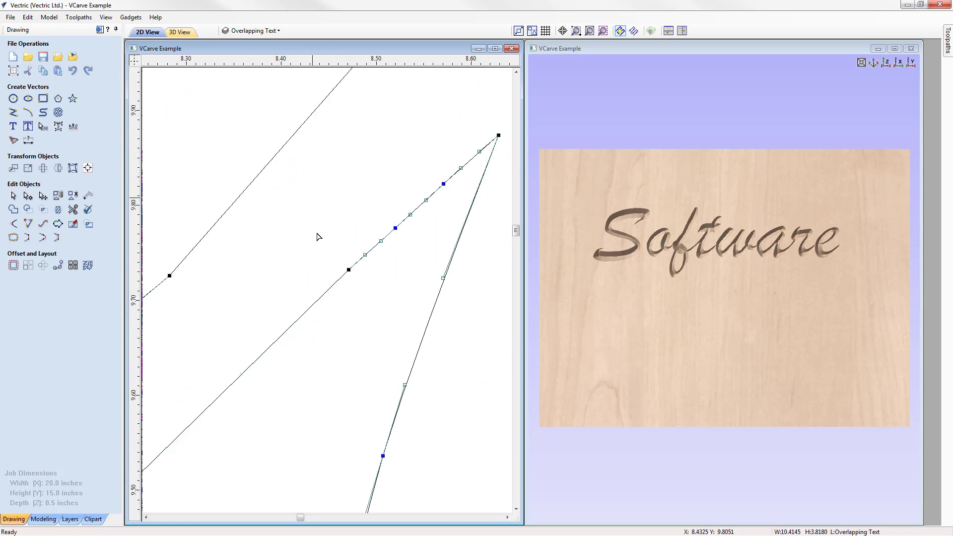
key("Delete")
Step: Smooth the corner node on the upper edge of the f–t joining stroke, adjust its curve handle and finish node editing
scroll(359, 294, "down", 2)
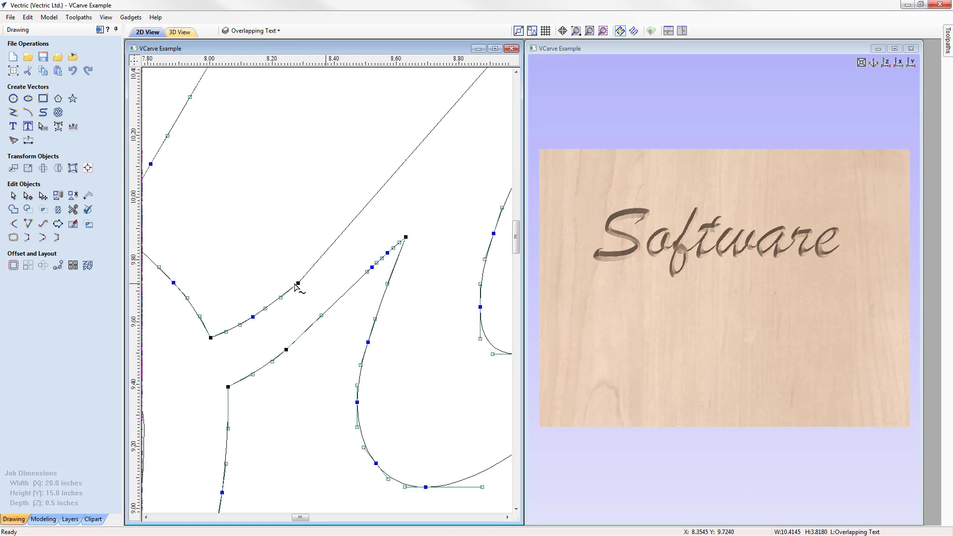
scroll(298, 283, "down", 2)
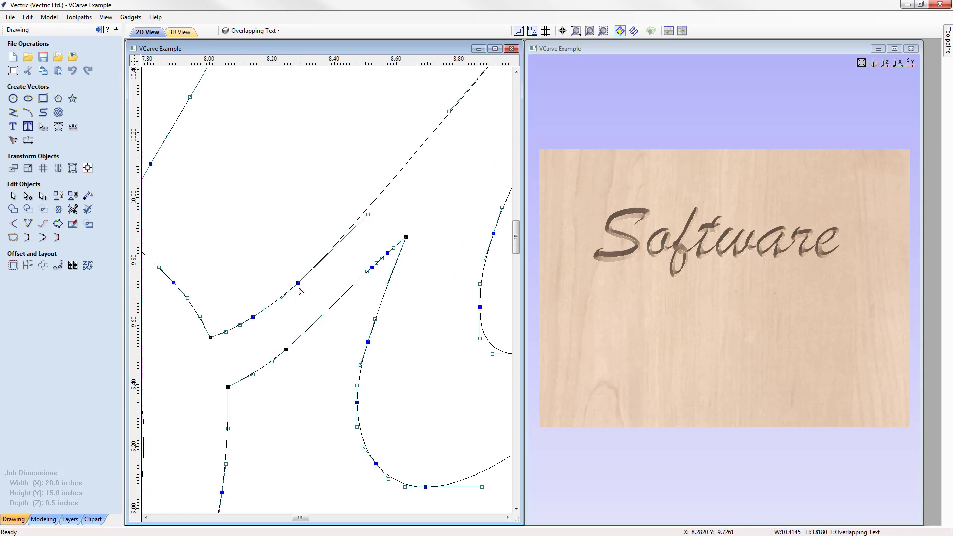
left_click_drag(321, 249, 328, 248)
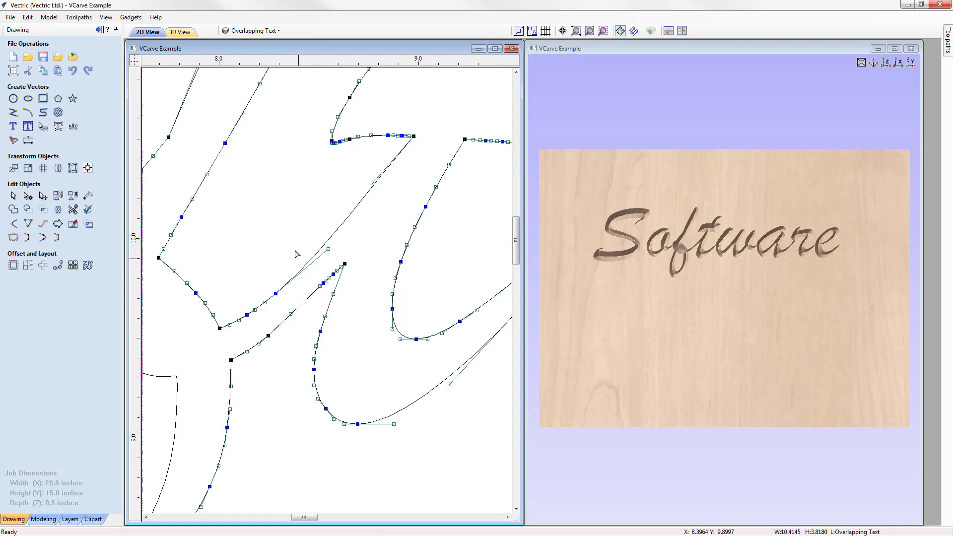
left_click(296, 256)
Step: Select all the welded Software vectors and recalculate the Software 90 V-Carve toolpath with the V-Bit (90.0° - 1/2")
scroll(300, 269, "down", 3)
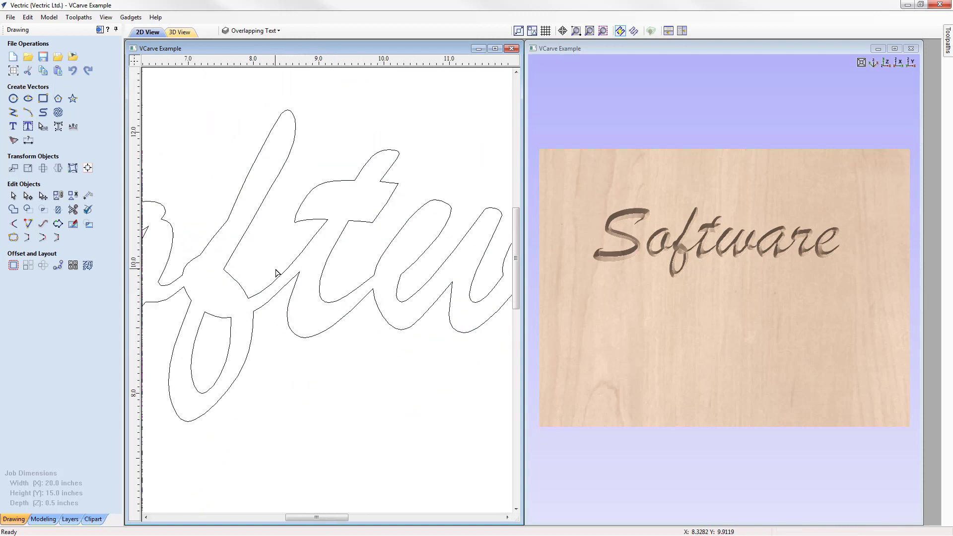
scroll(278, 273, "down", 3)
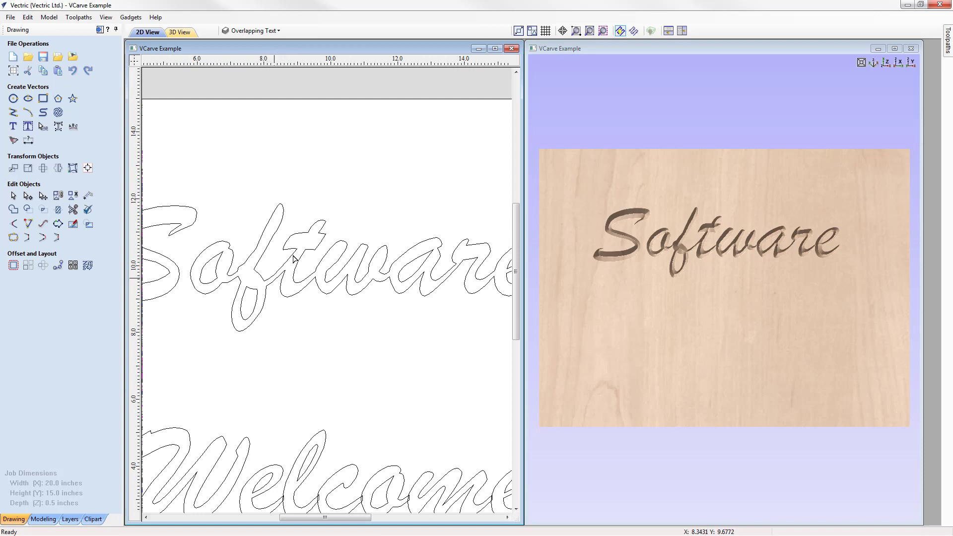
scroll(374, 282, "down", 2)
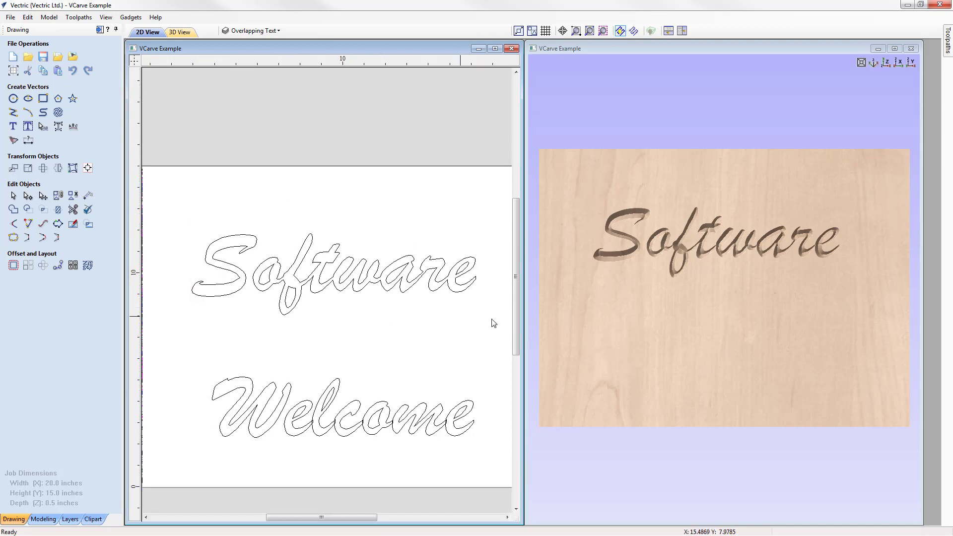
left_click_drag(493, 323, 181, 214)
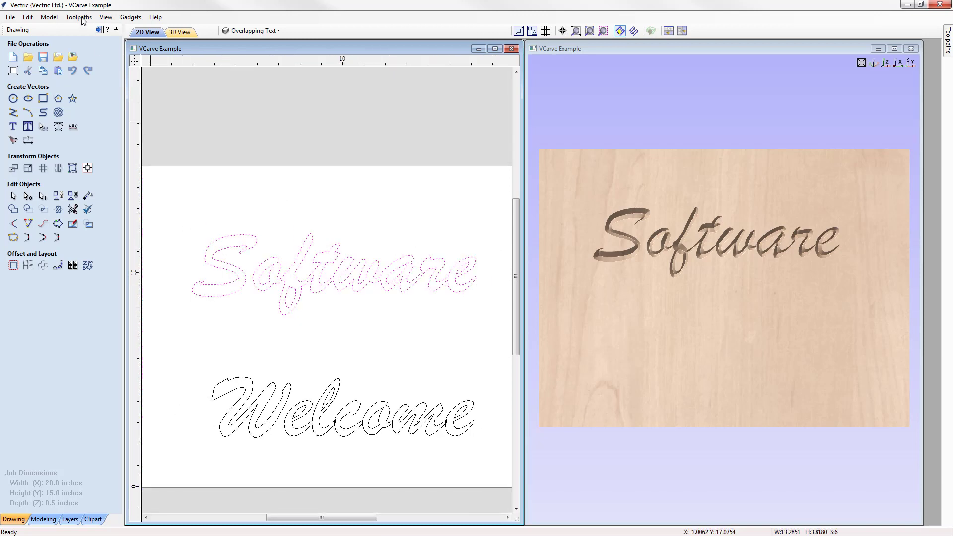
left_click(99, 29)
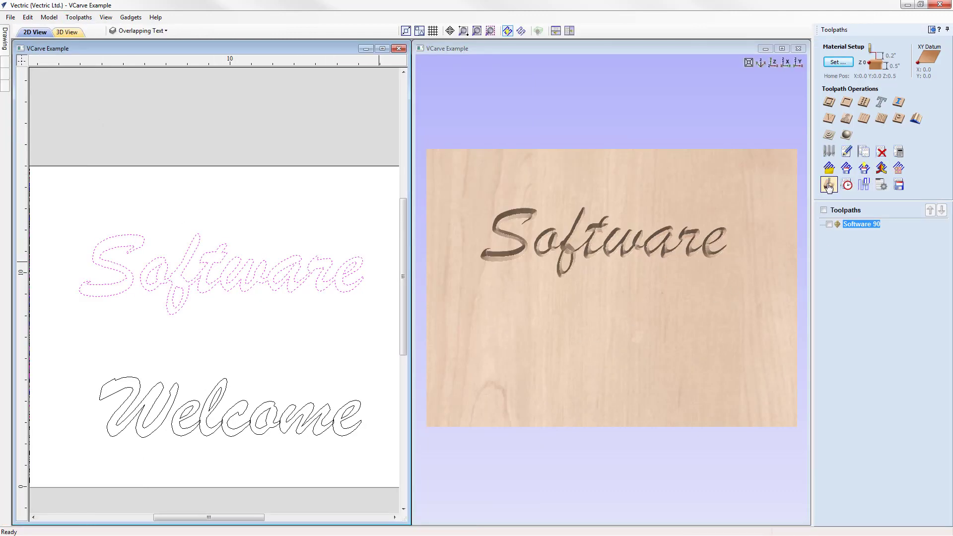
left_click(829, 119)
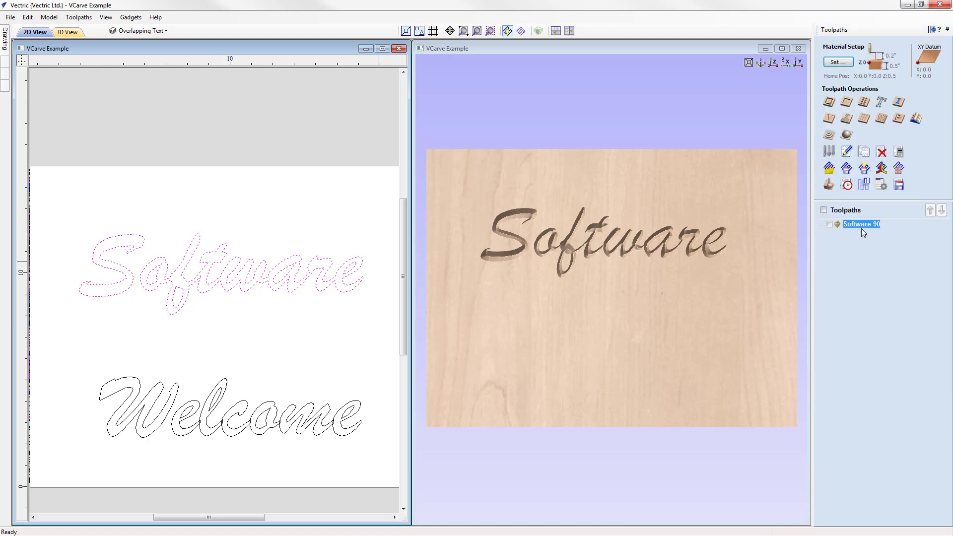
double_click(862, 226)
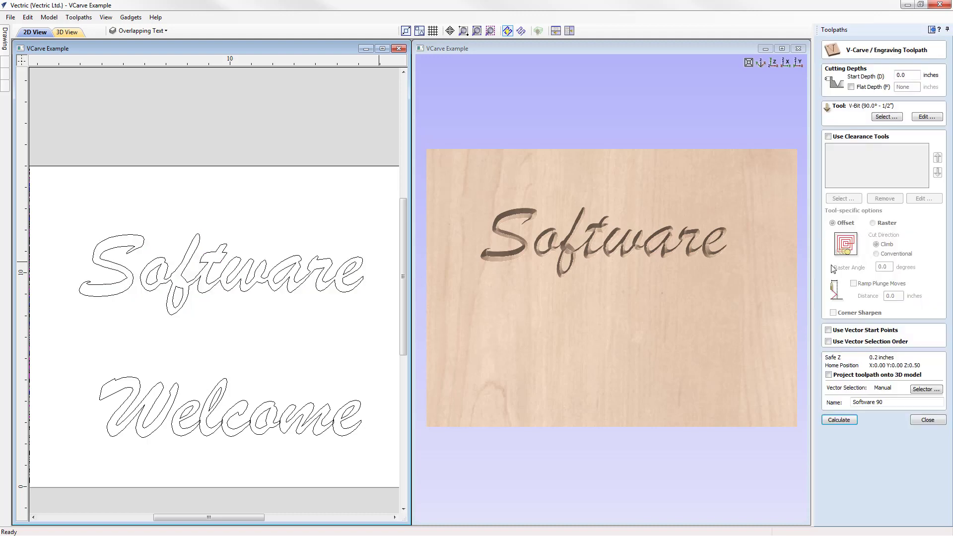
left_click_drag(378, 311, 65, 219)
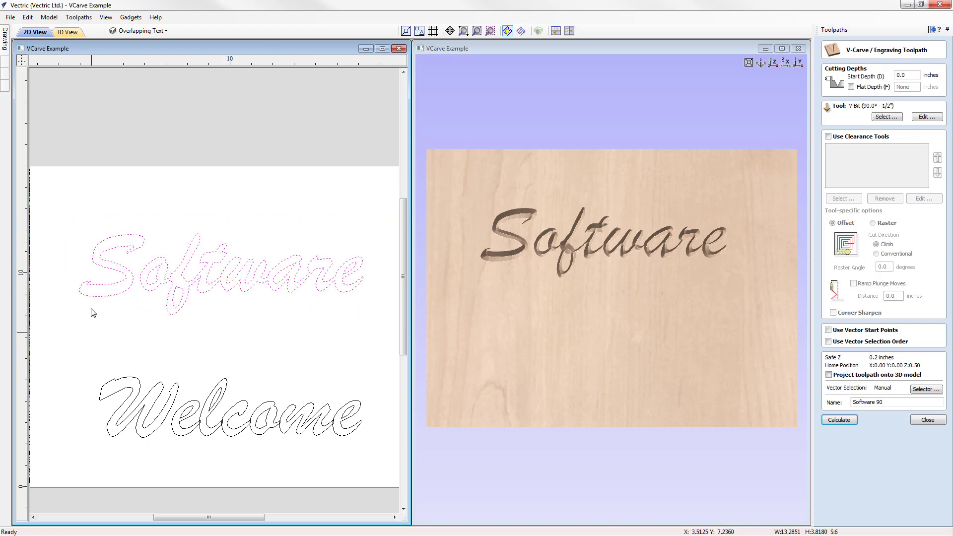
left_click(839, 419)
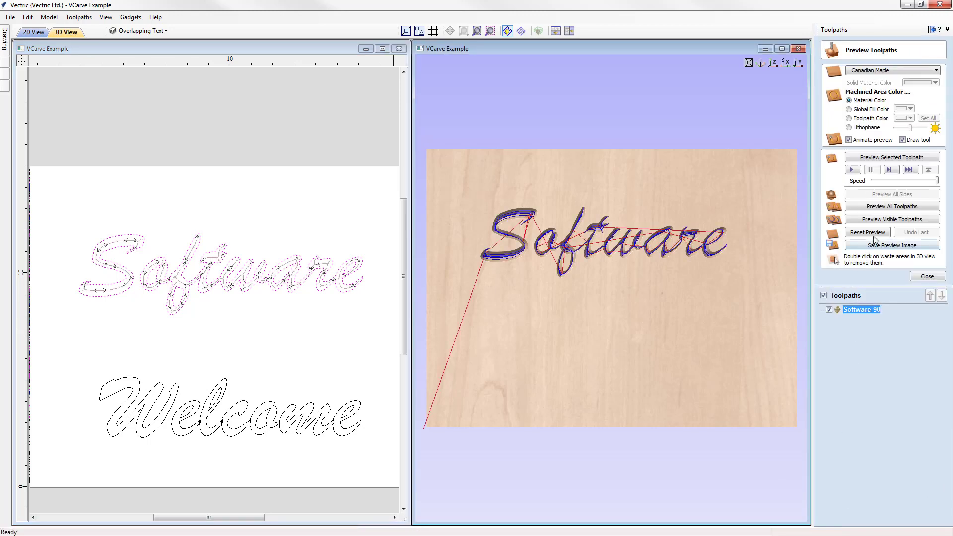
Step: Reset and rerun the Software 90 toolpath preview, and examine the carved joins between f and t and between a and r
left_click(874, 237)
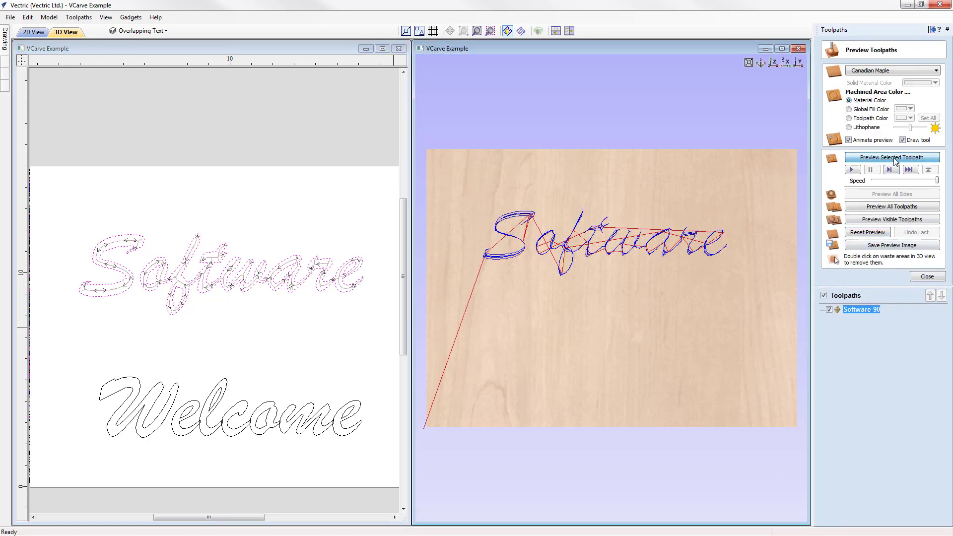
left_click(895, 158)
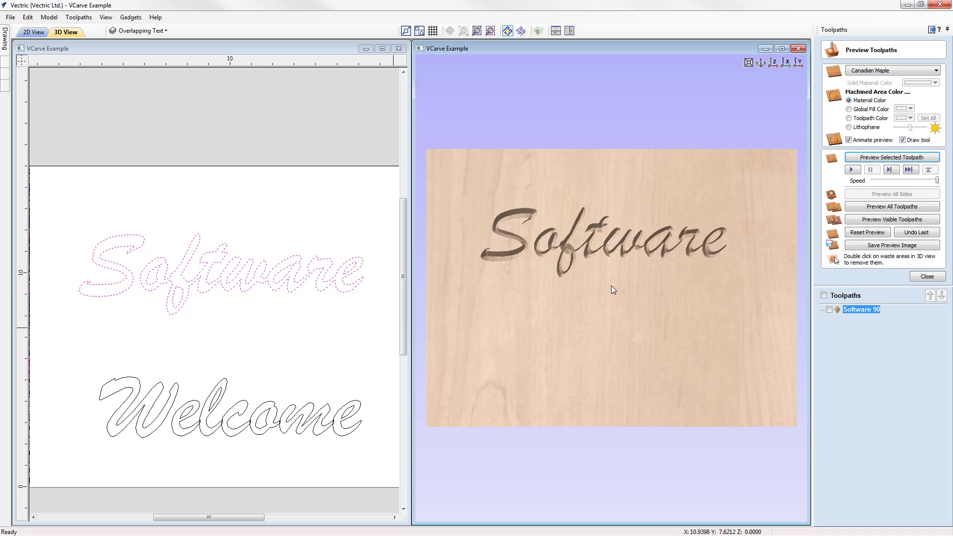
scroll(613, 291, "up", 5)
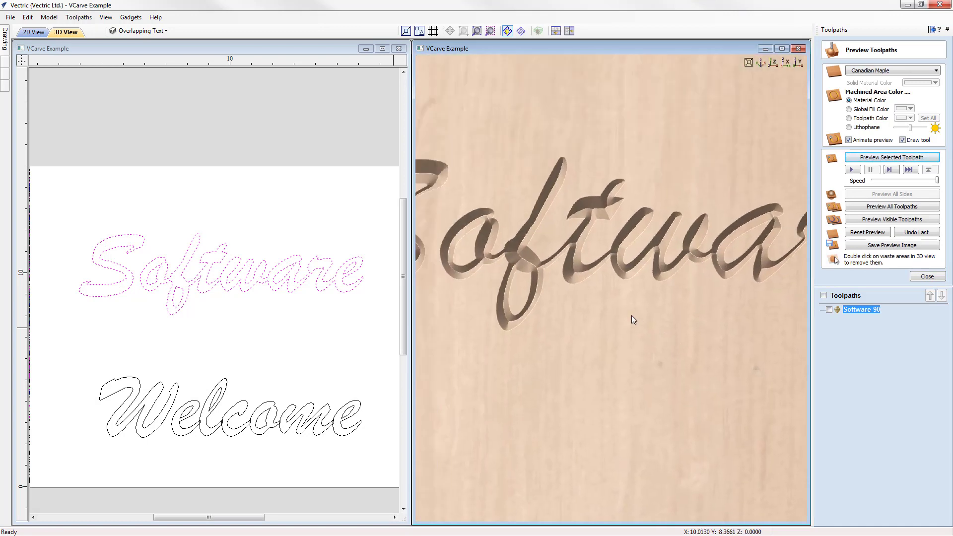
scroll(577, 258, "up", 4)
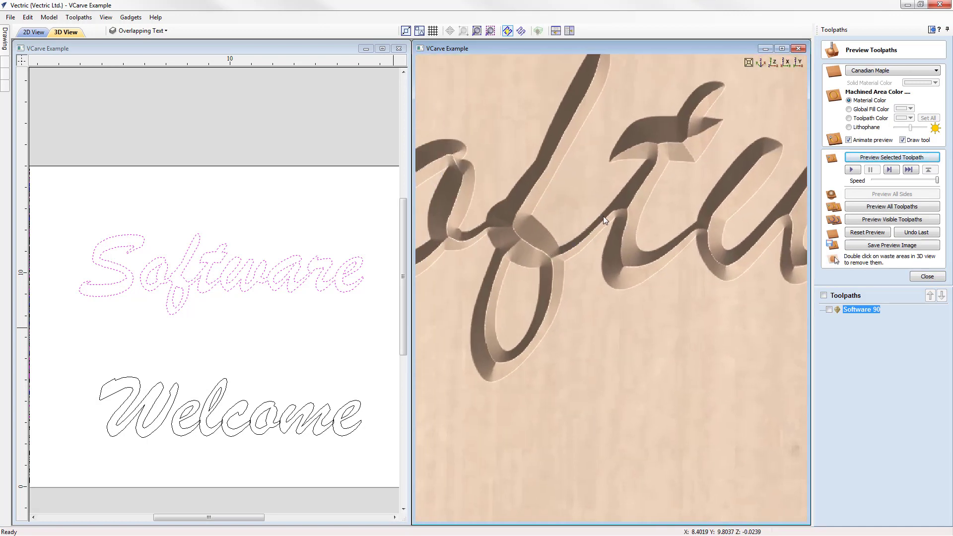
middle_click_drag(524, 271, 248, 280)
middle_click_drag(702, 277, 477, 297)
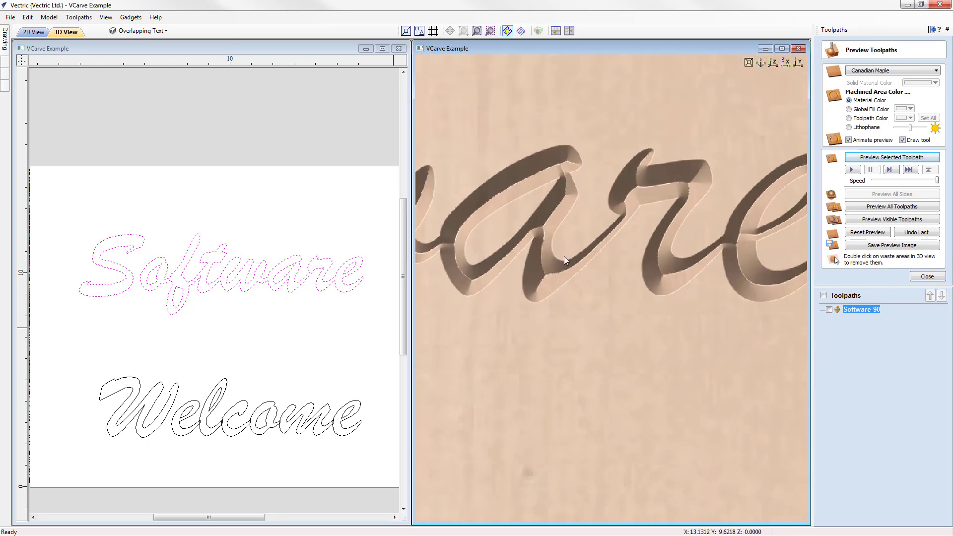
left_click(772, 63)
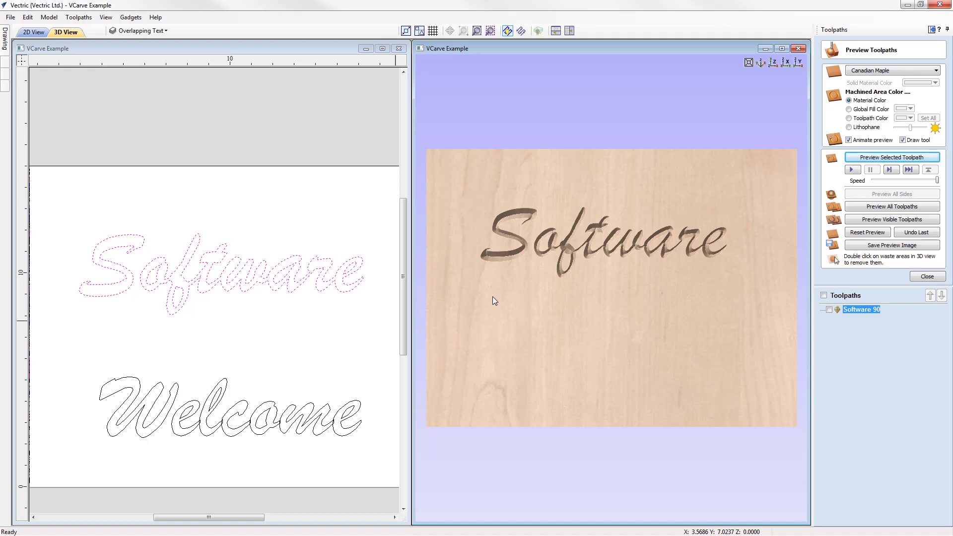
Step: Clear the carved preview, delete the Software 90 toolpath and close the toolpath preview
left_click(873, 233)
right_click(860, 309)
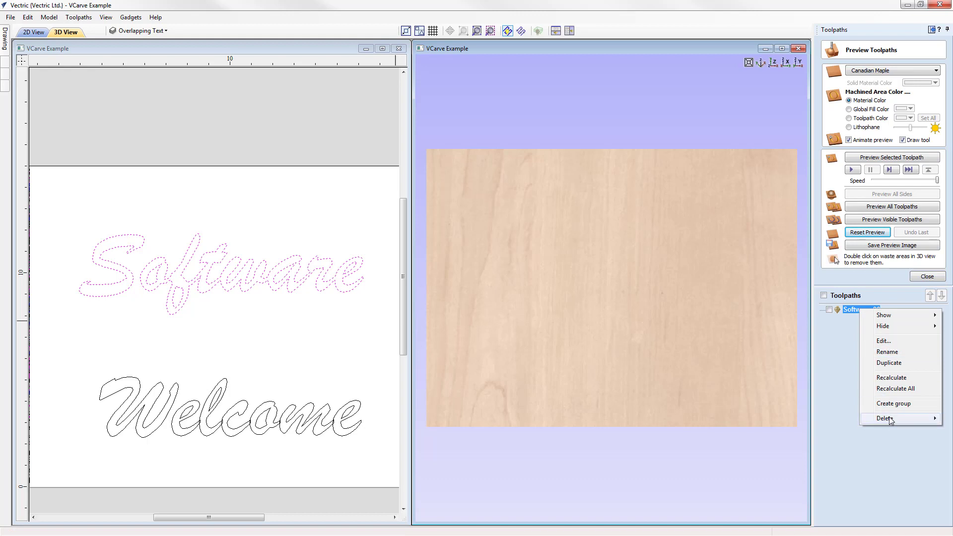
mouse_move(889, 417)
left_click(850, 419)
left_click(927, 276)
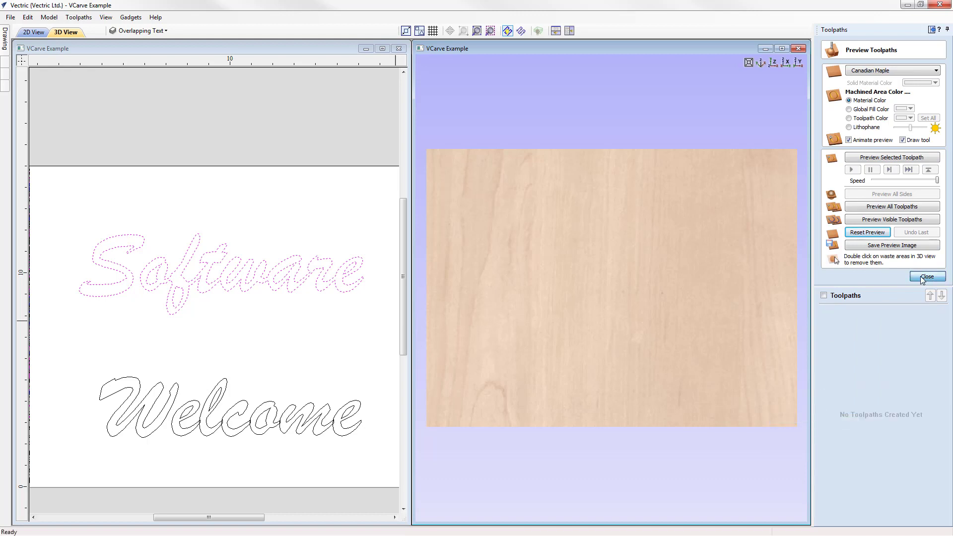
Step: Return to the drawing tools and maximize the 2D view
left_click(932, 30)
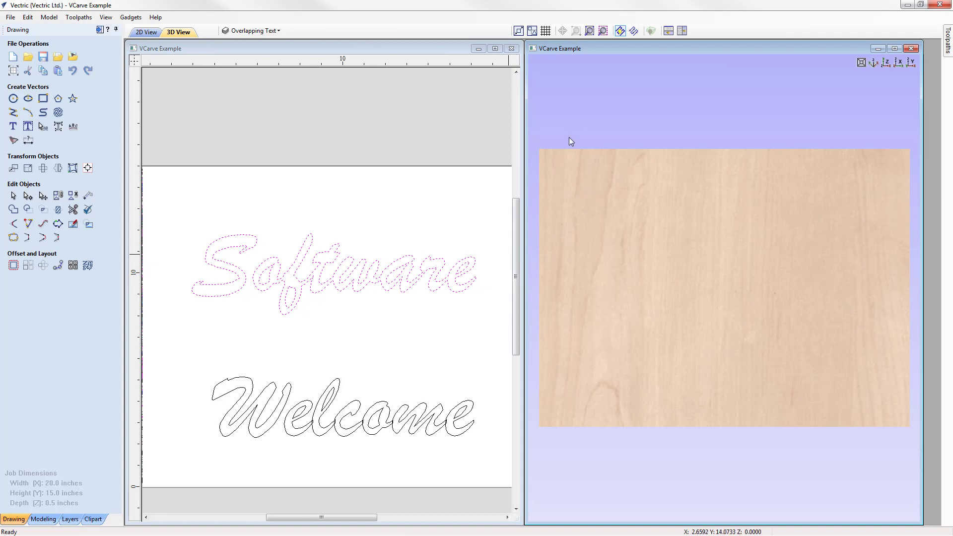
left_click(495, 48)
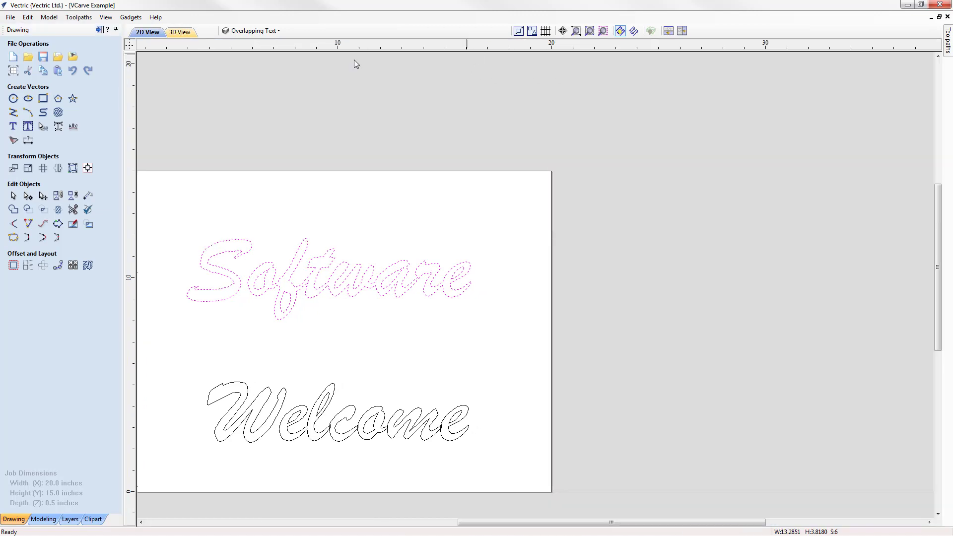
Step: Delete all the Software and Welcome vectors from the job
left_click(590, 29)
left_click_drag(302, 96, 780, 486)
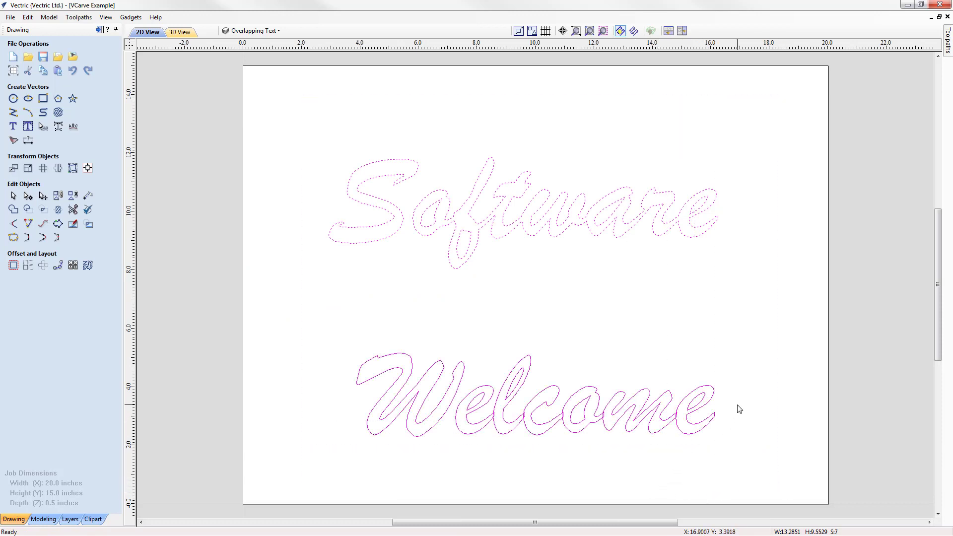
key("Delete")
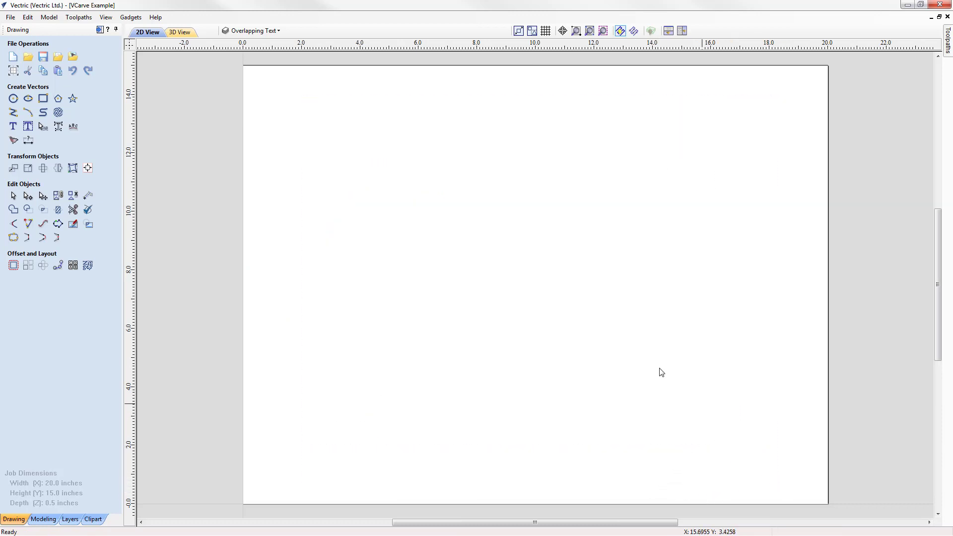
Step: Start a new text object and choose the Matilda TrueType font
left_click(14, 128)
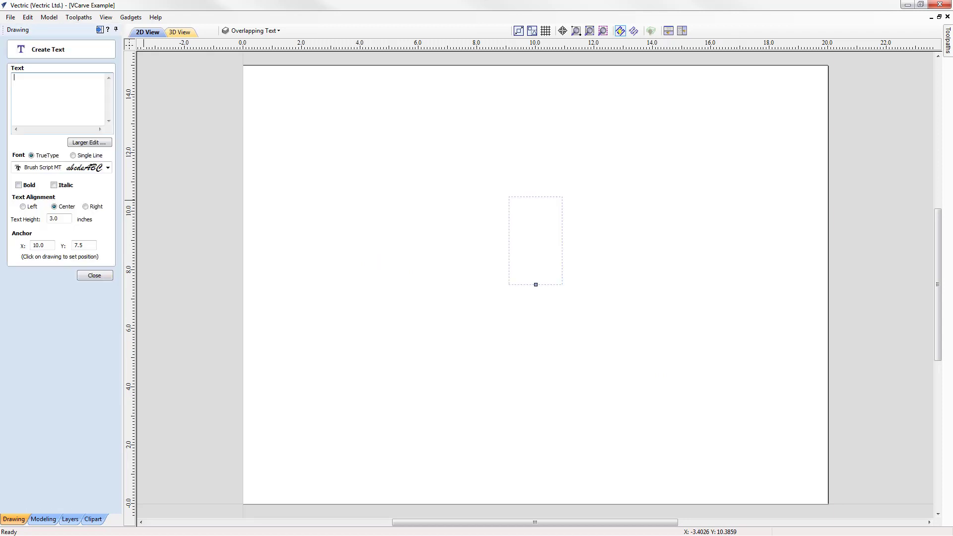
left_click(82, 167)
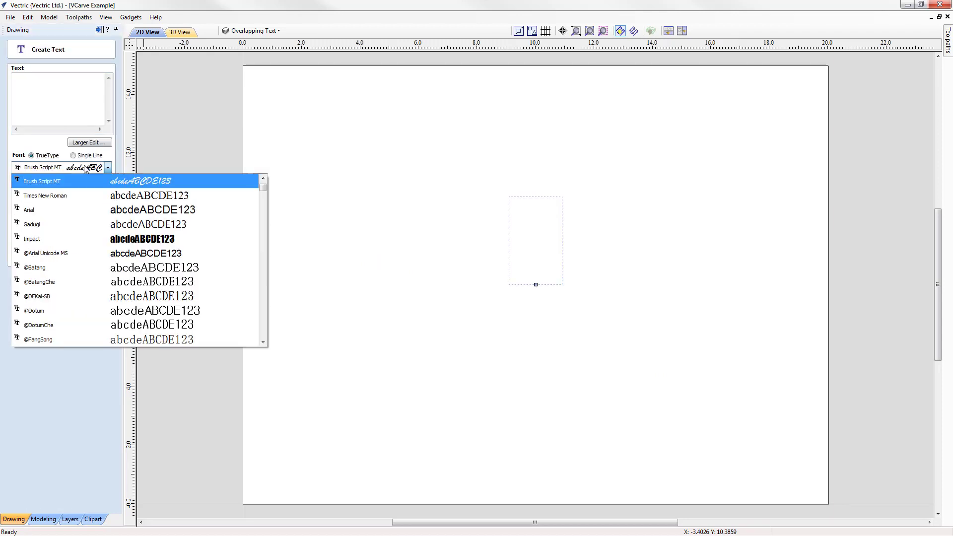
scroll(50, 209, "down", 7)
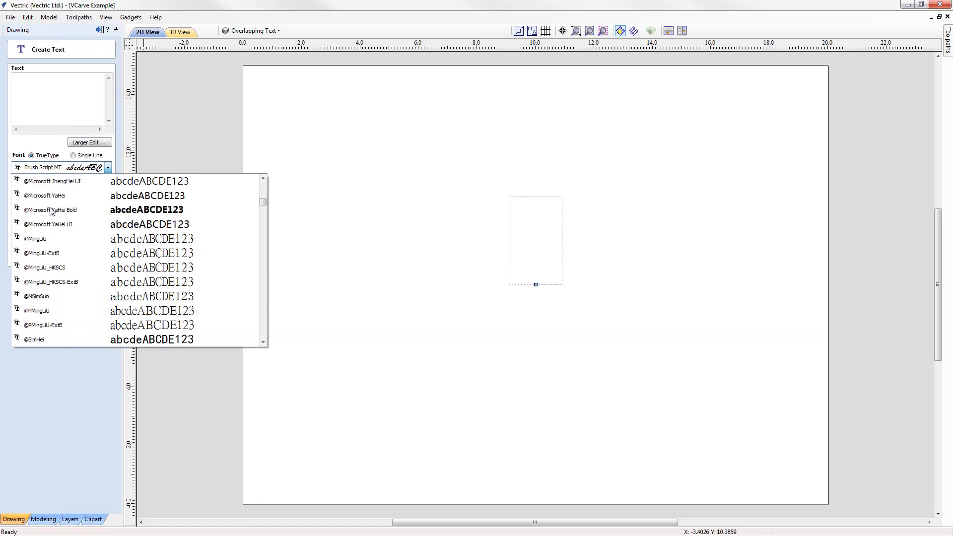
key("m")
scroll(50, 238, "down", 5)
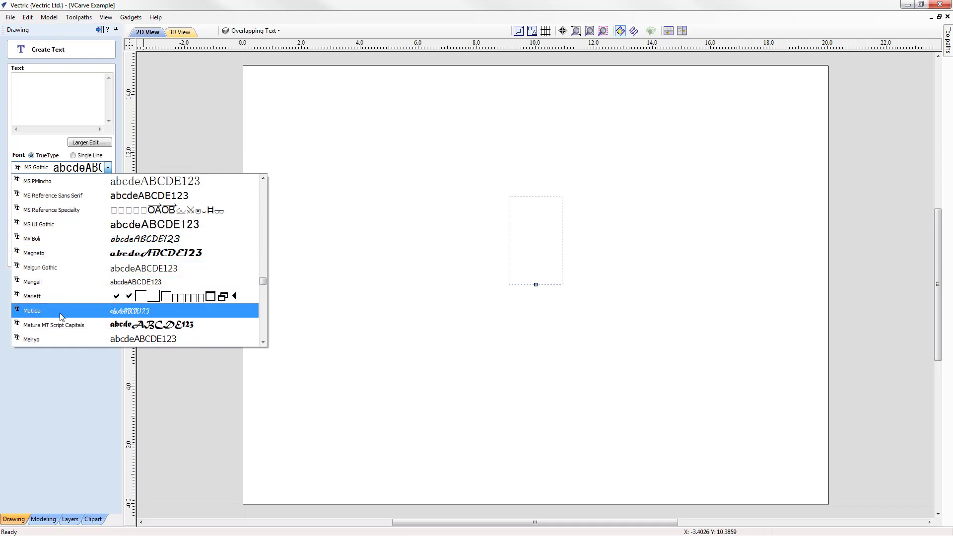
left_click(37, 311)
Step: Create the text "Welcome" with a height of 4 inches and center it in the job
left_click(46, 96)
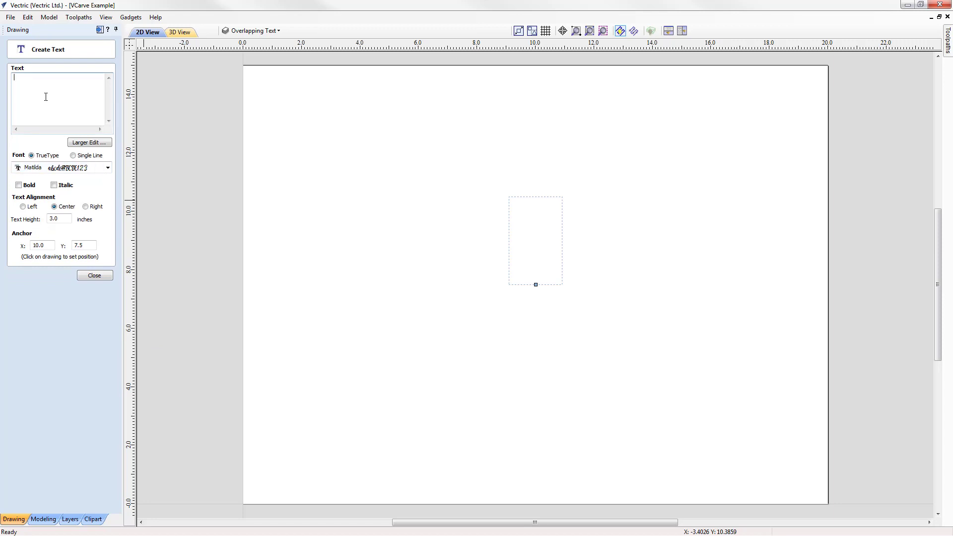
double_click(63, 218)
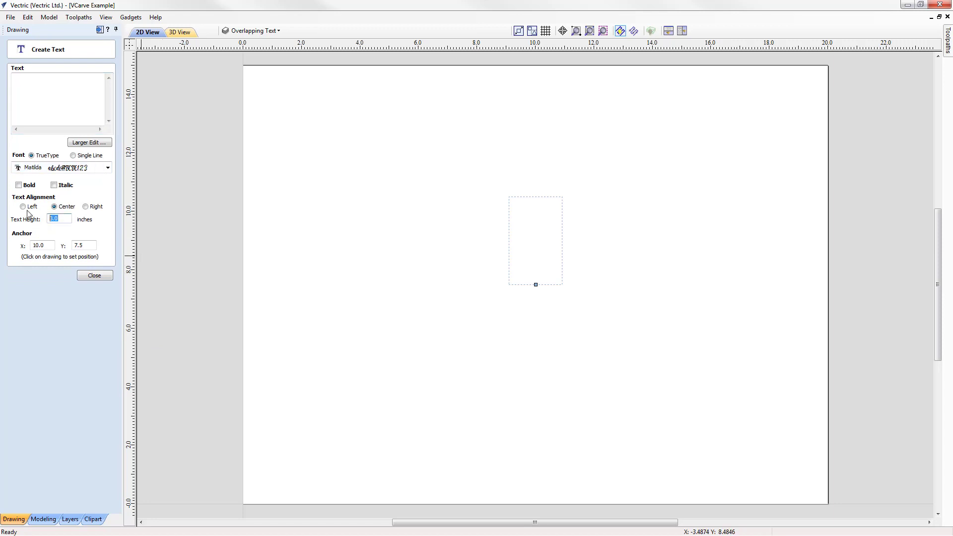
type("4")
left_click(58, 93)
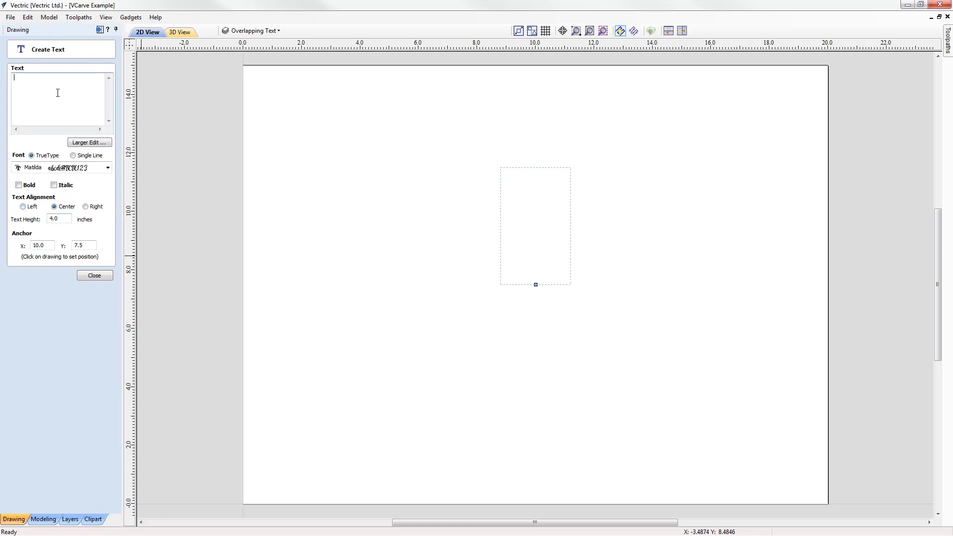
type("We")
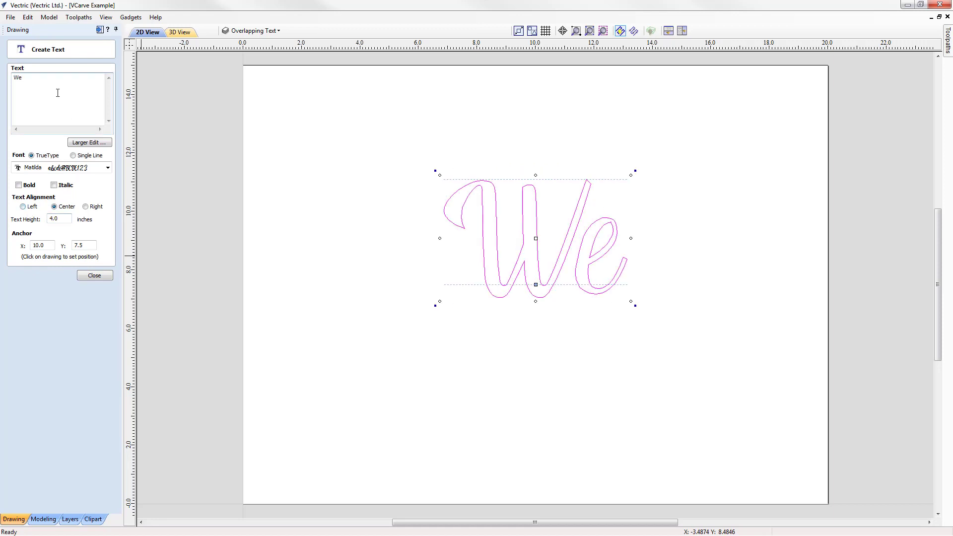
type("lcome")
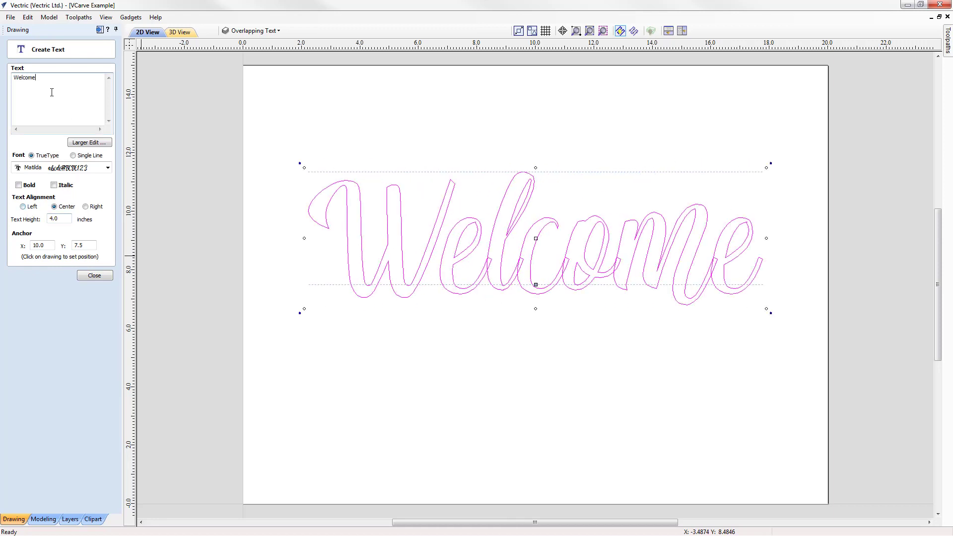
left_click(95, 276)
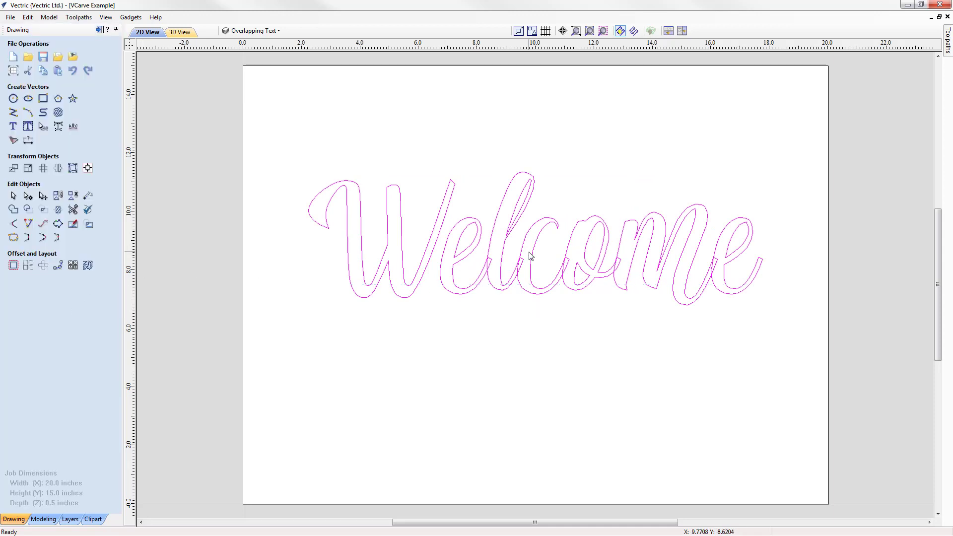
key("F9")
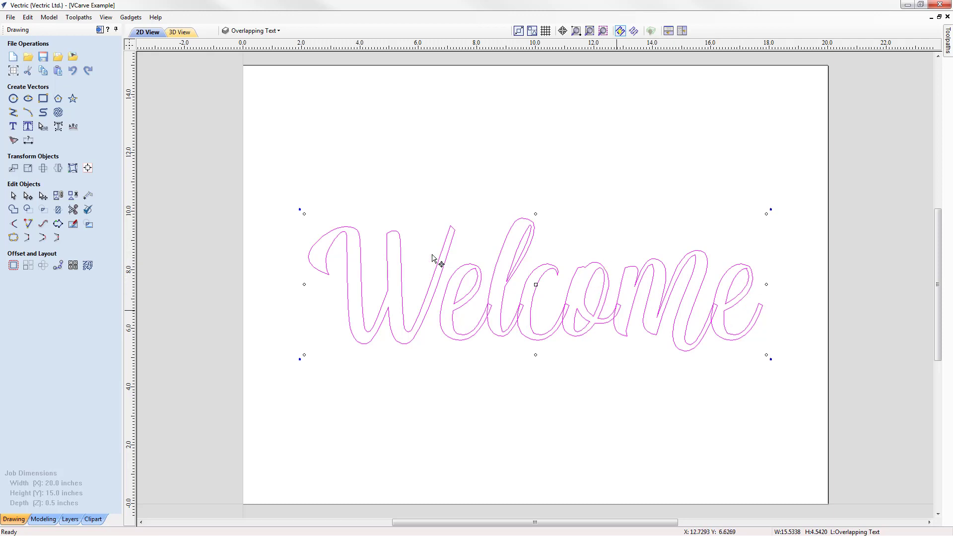
Step: Set up a V-Carve toolpath named Welcome 90 for the text, using the V-Bit (90.0° - 1/2")
left_click(100, 29)
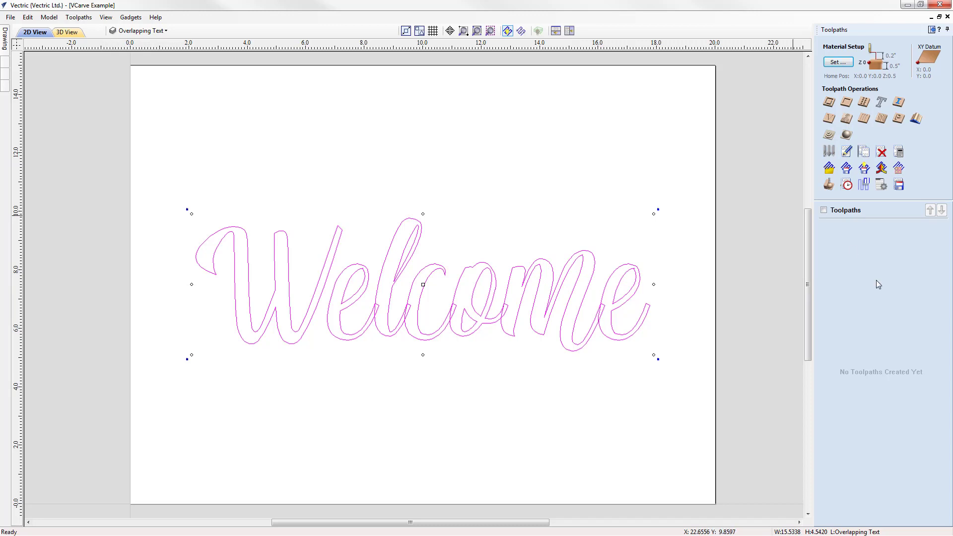
left_click(829, 118)
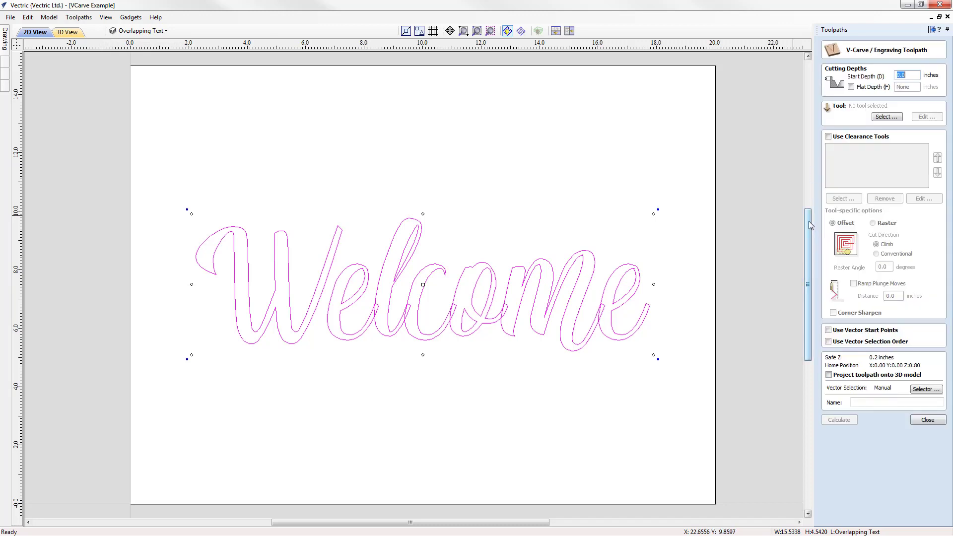
left_click(880, 118)
left_click(389, 212)
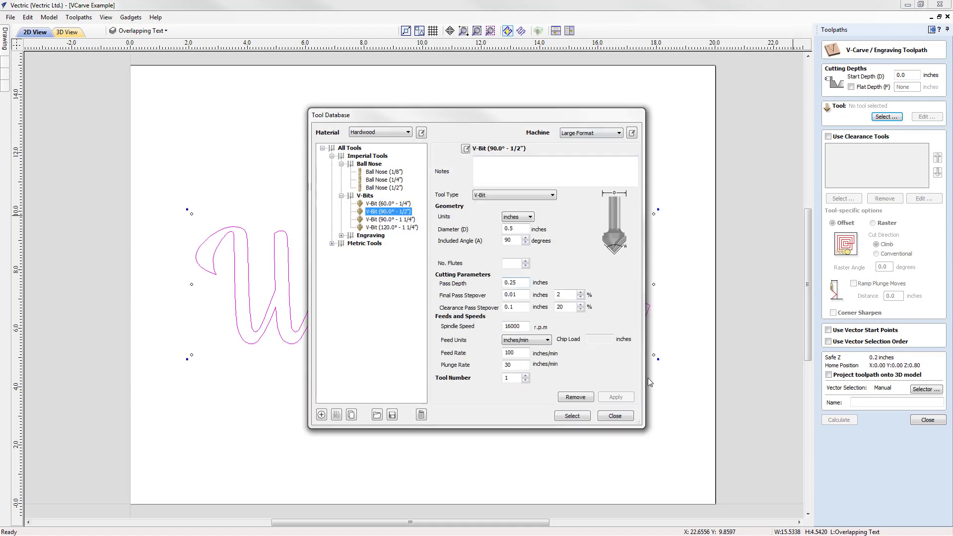
left_click(572, 415)
left_click(873, 400)
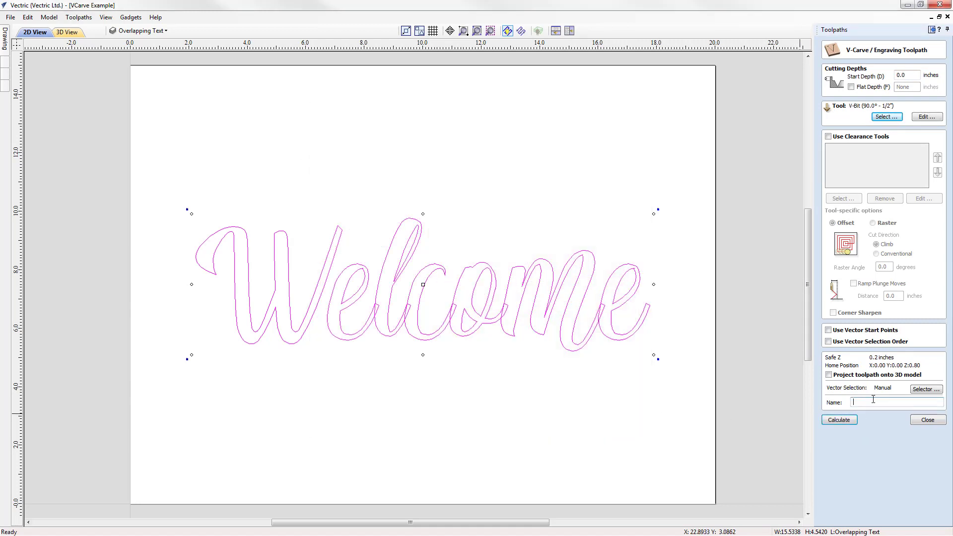
type("Welcome 90")
Step: Try to calculate the Welcome 90 toolpath, and search the selected text for problems with the Vector Validator
left_click(848, 421)
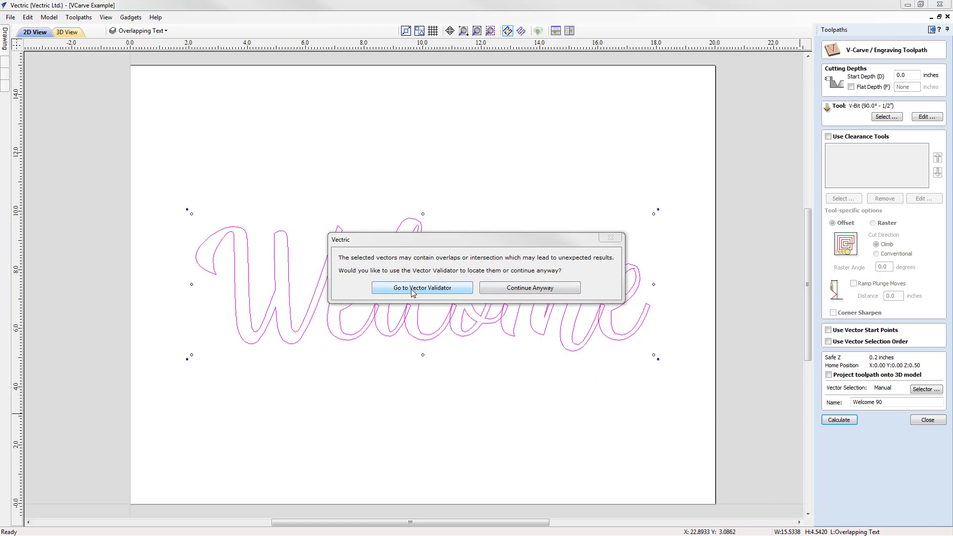
left_click(427, 289)
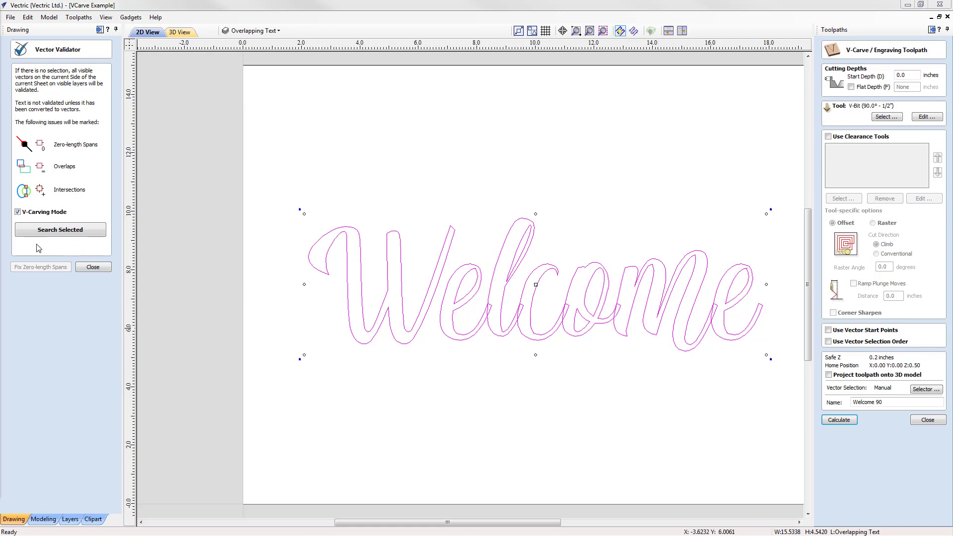
left_click(64, 234)
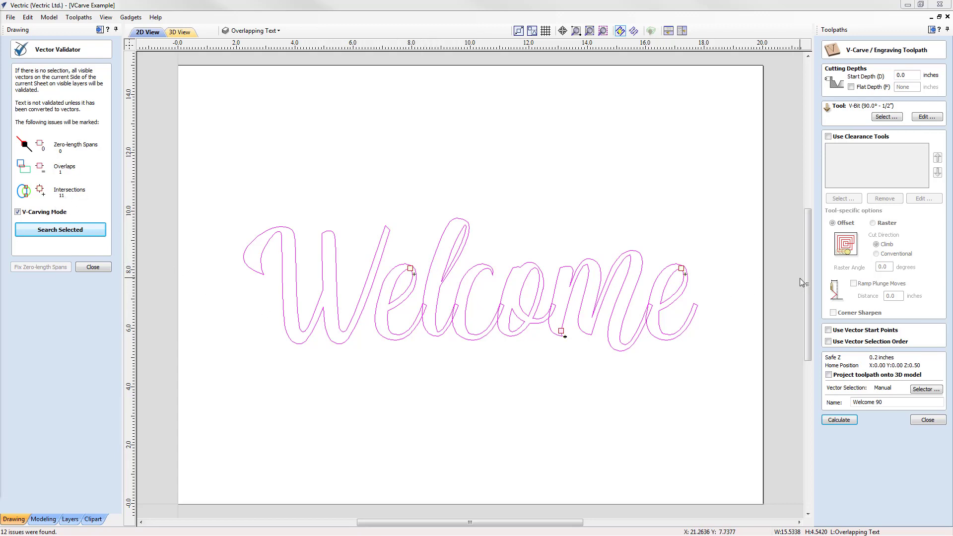
Step: Examine the marked vector problems up close in the first e, at the foot of the m and in the last e
left_click_drag(808, 272, 808, 293)
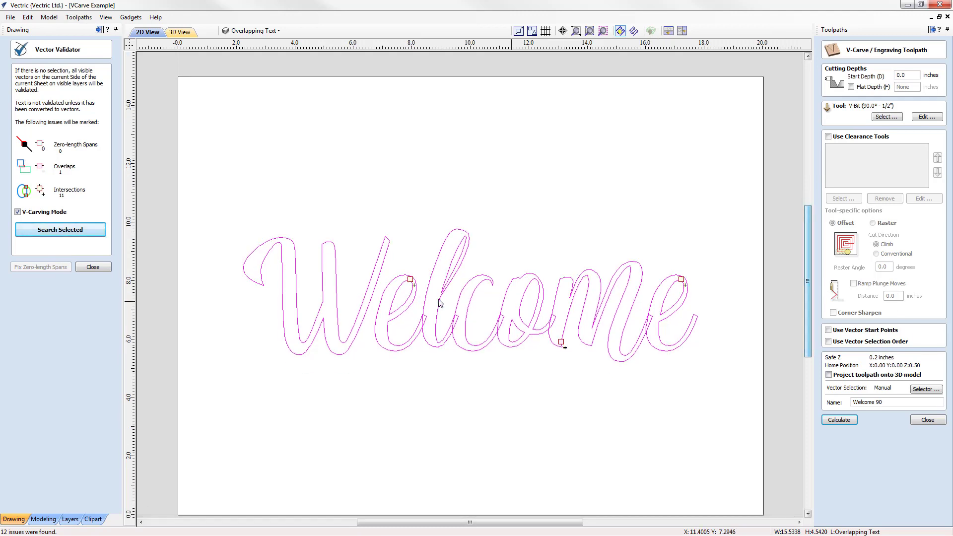
left_click(410, 291)
scroll(410, 292, "up", 15)
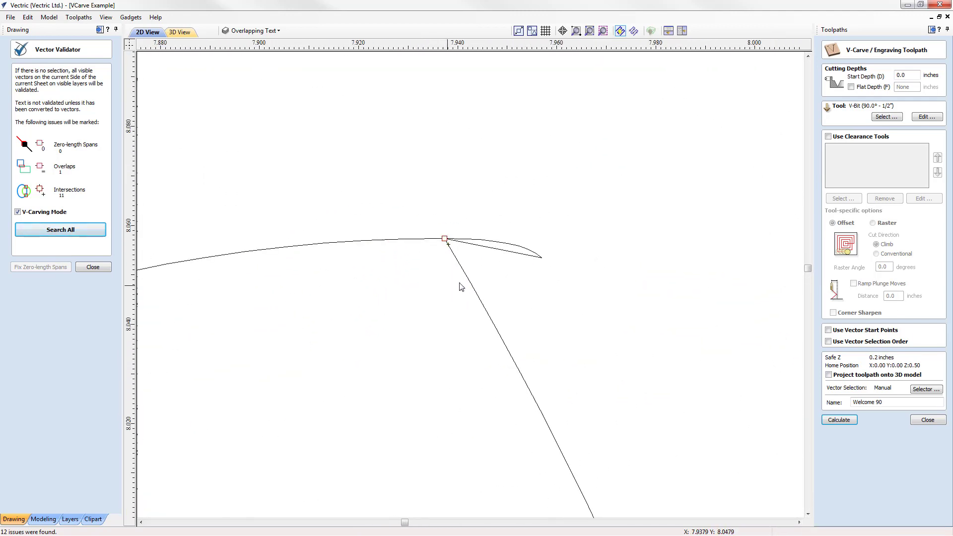
scroll(450, 248, "up", 3)
scroll(282, 179, "down", 18)
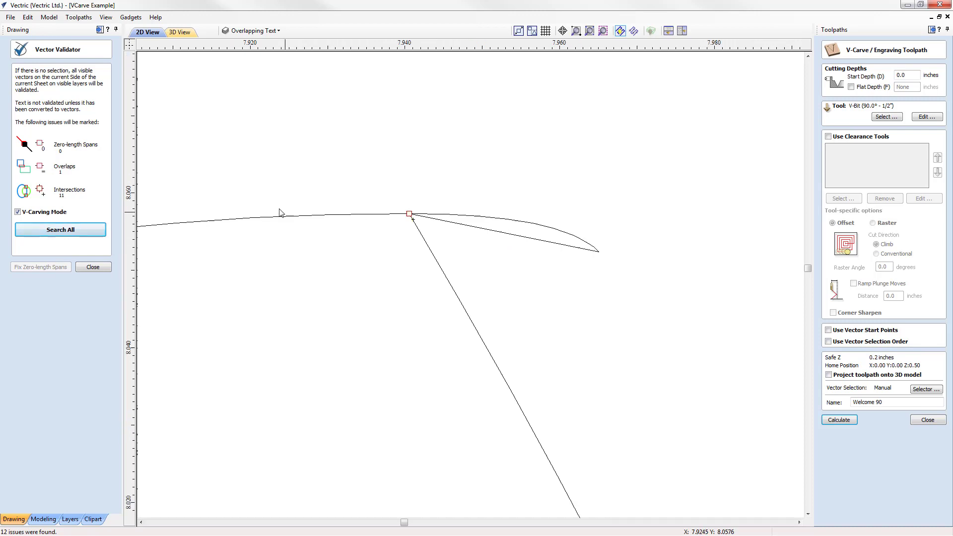
scroll(282, 177, "down", 3)
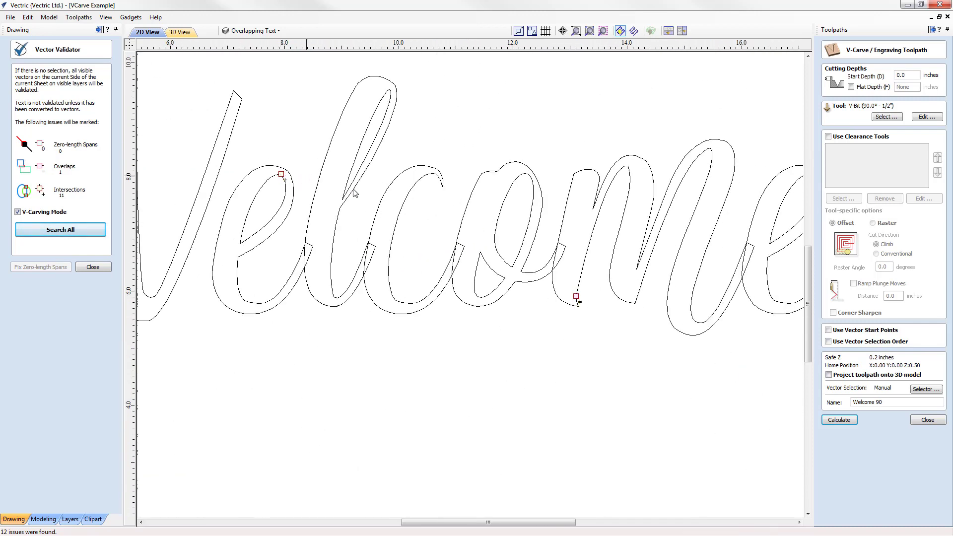
scroll(576, 297, "up", 15)
scroll(538, 244, "up", 10)
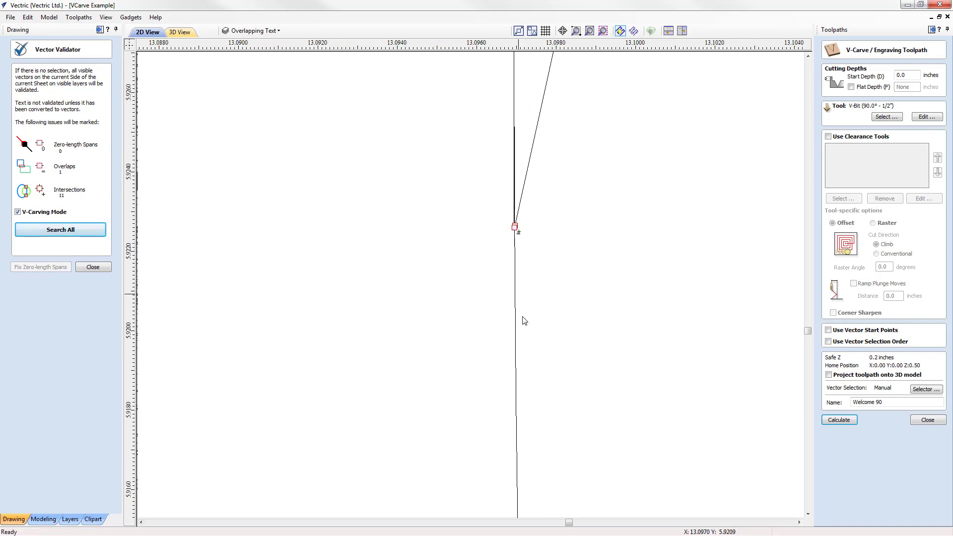
scroll(522, 322, "down", 2)
scroll(519, 171, "up", 2)
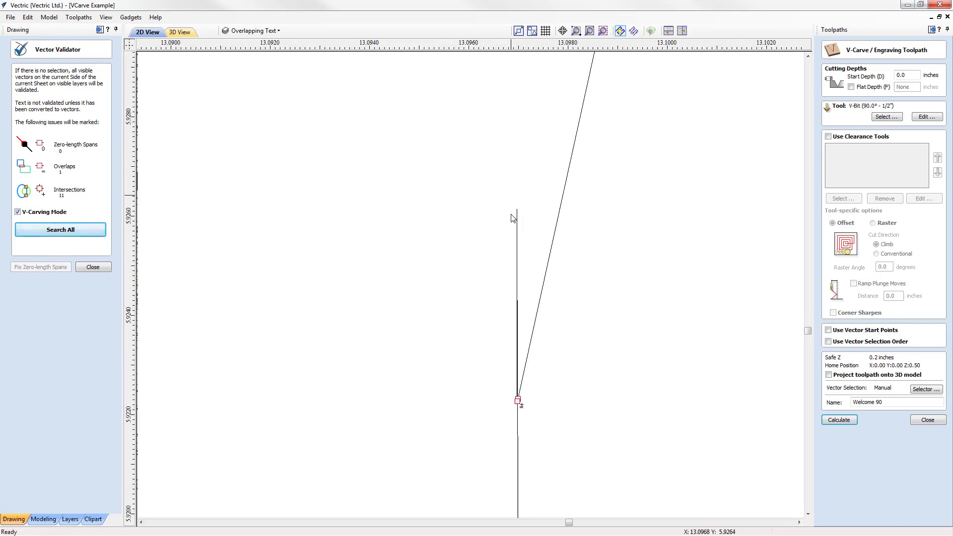
scroll(482, 362, "down", 2)
scroll(464, 363, "down", 8)
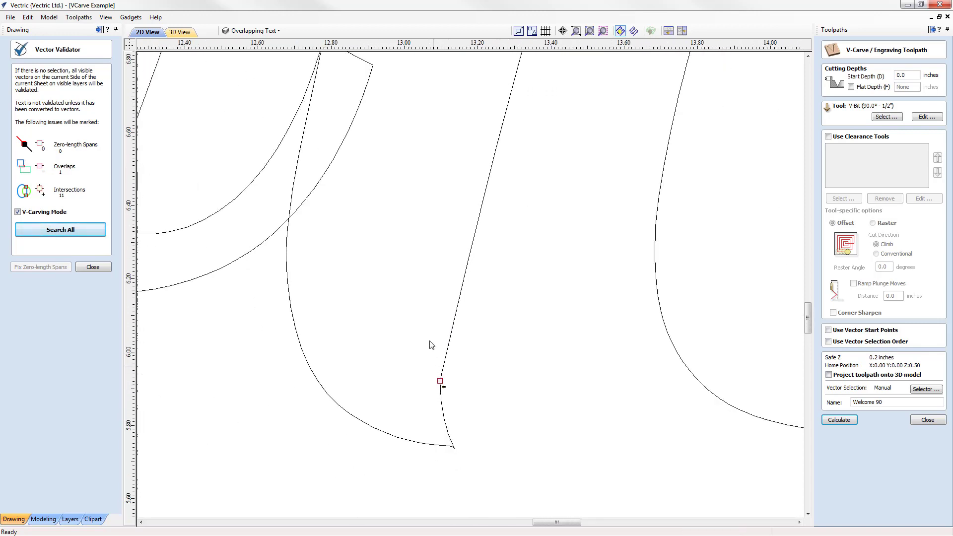
scroll(397, 292, "down", 4)
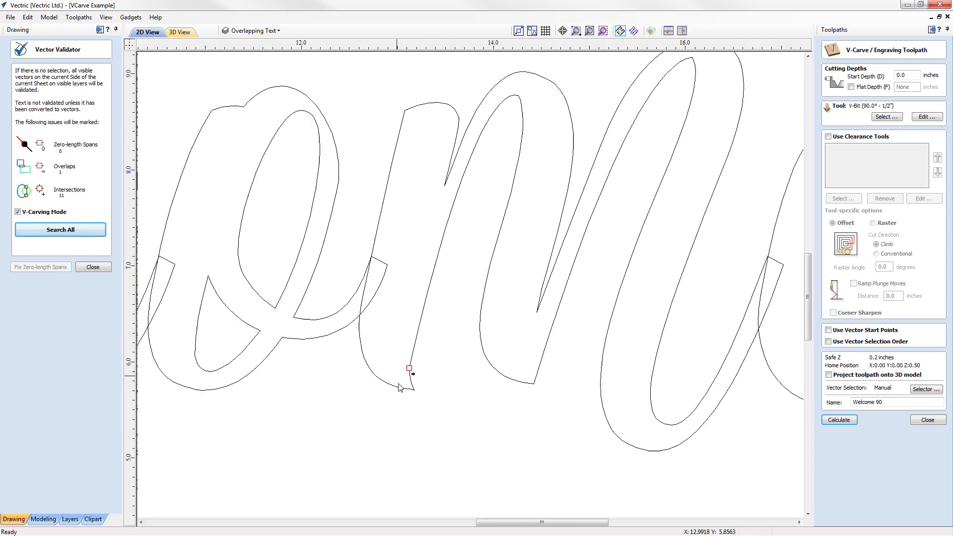
scroll(728, 203, "up", 3)
scroll(713, 220, "up", 5)
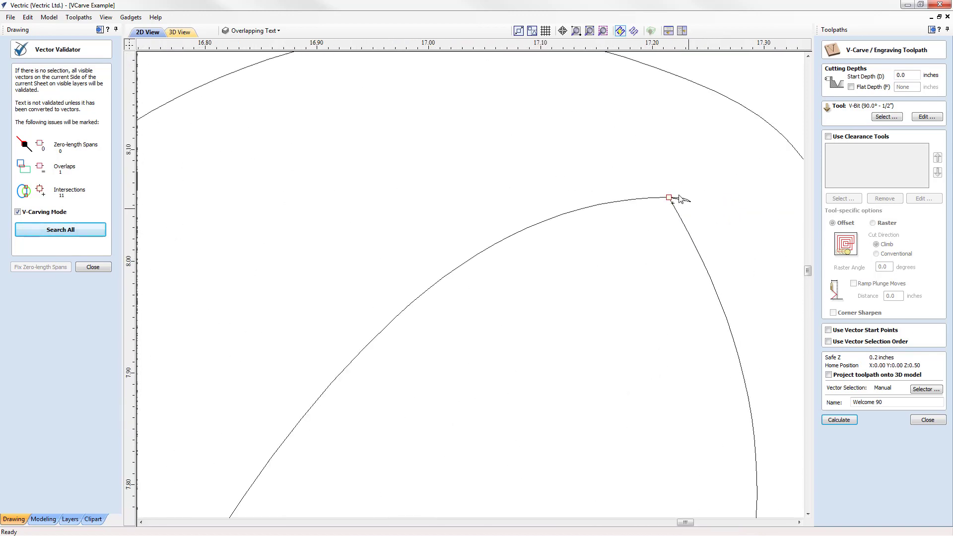
scroll(620, 219, "down", 9)
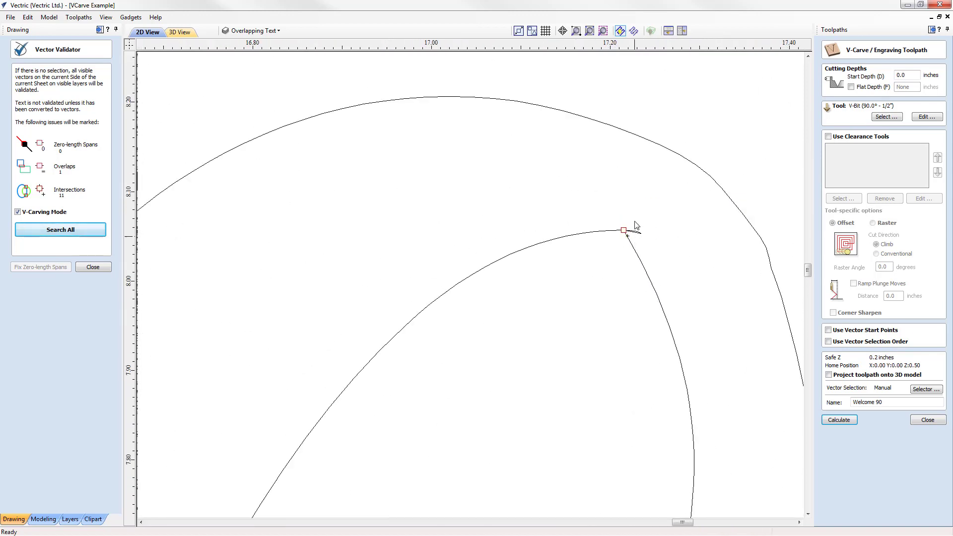
scroll(666, 232, "down", 3)
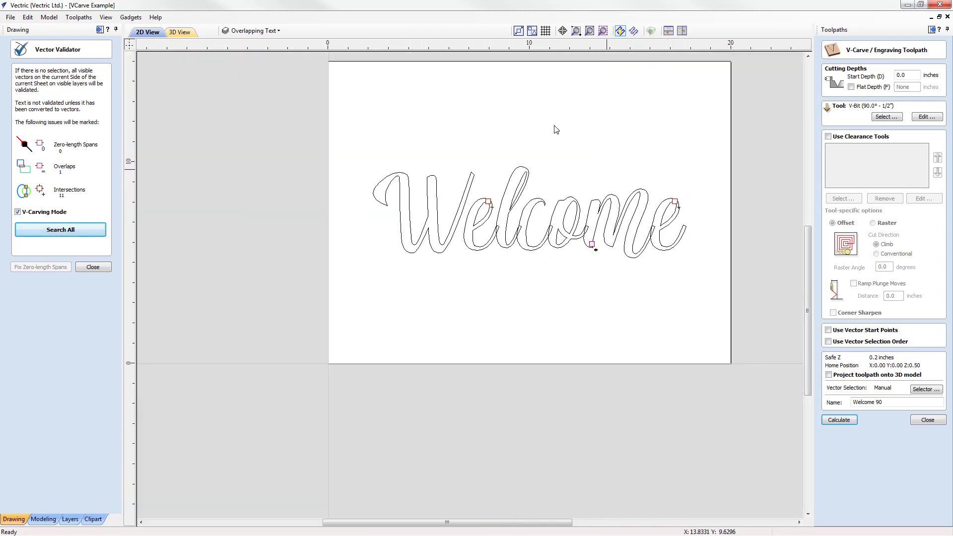
scroll(471, 169, "up", 2)
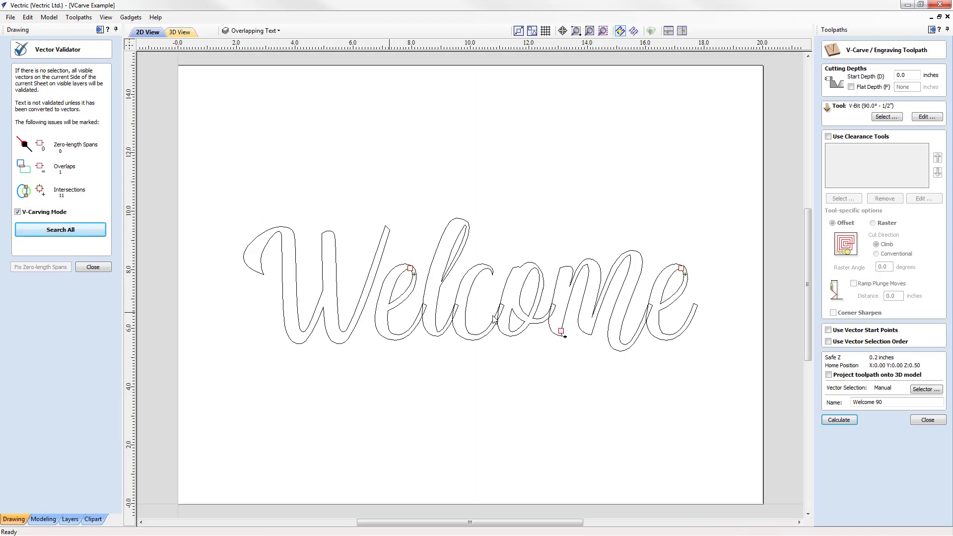
Step: Select the Welcome text and calculate the Welcome 90 toolpath, continuing despite the overlap warning
left_click(848, 419)
left_click(476, 297)
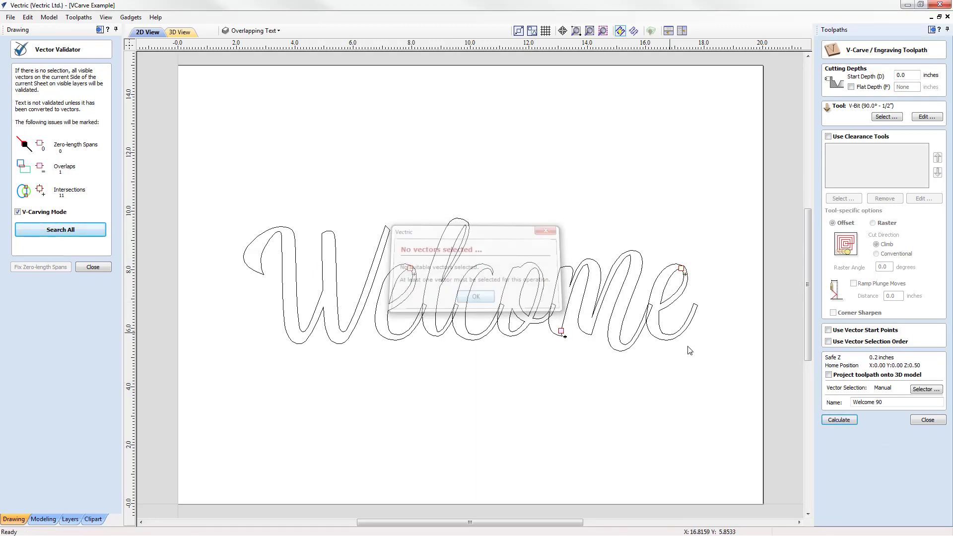
left_click(643, 325)
left_click(838, 420)
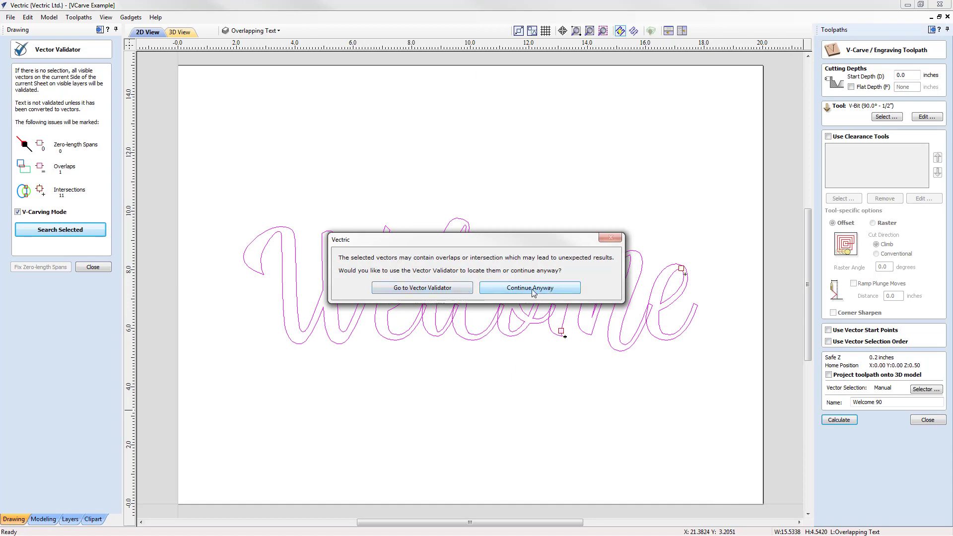
left_click(551, 291)
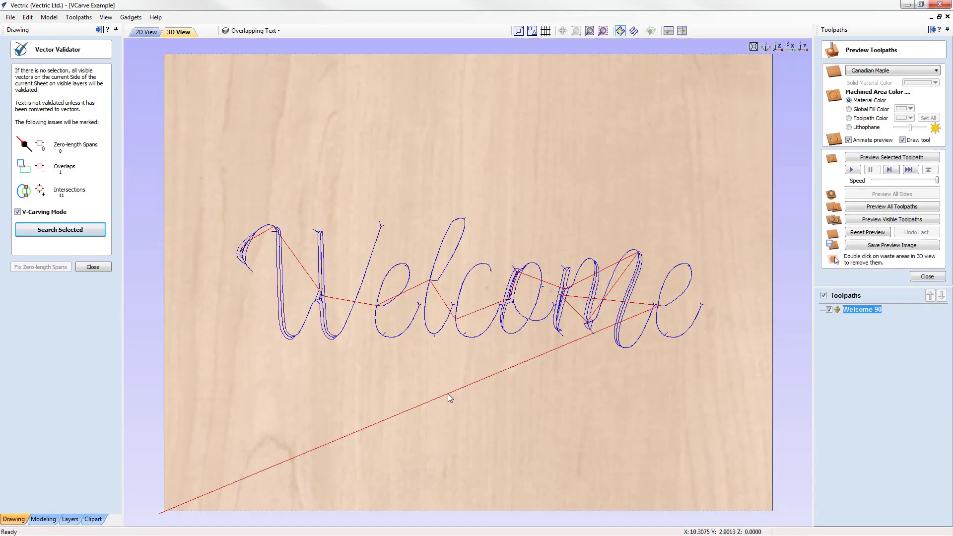
Step: Preview the Welcome 90 toolpath and inspect the carved letters up close through to the last e, clearing the preview when done
left_click(889, 158)
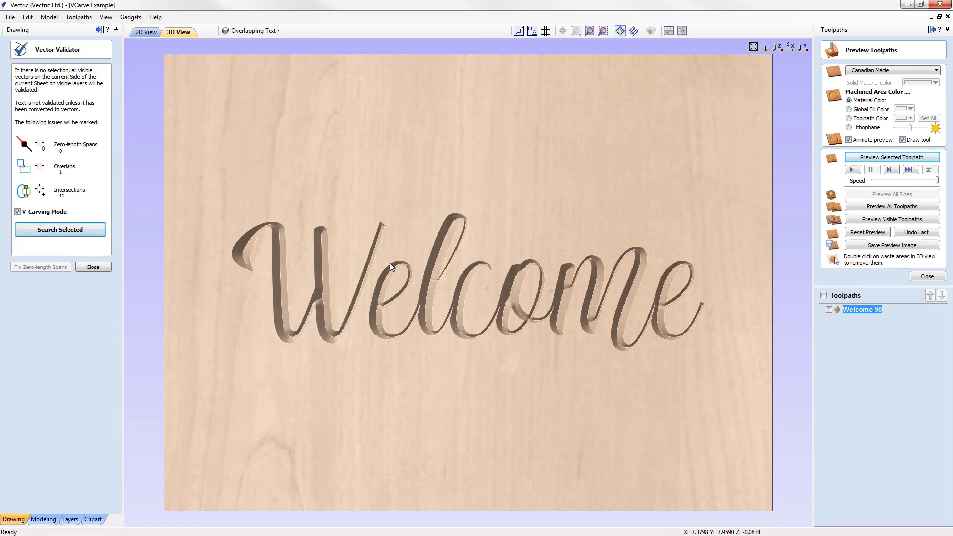
scroll(410, 271, "up", 3)
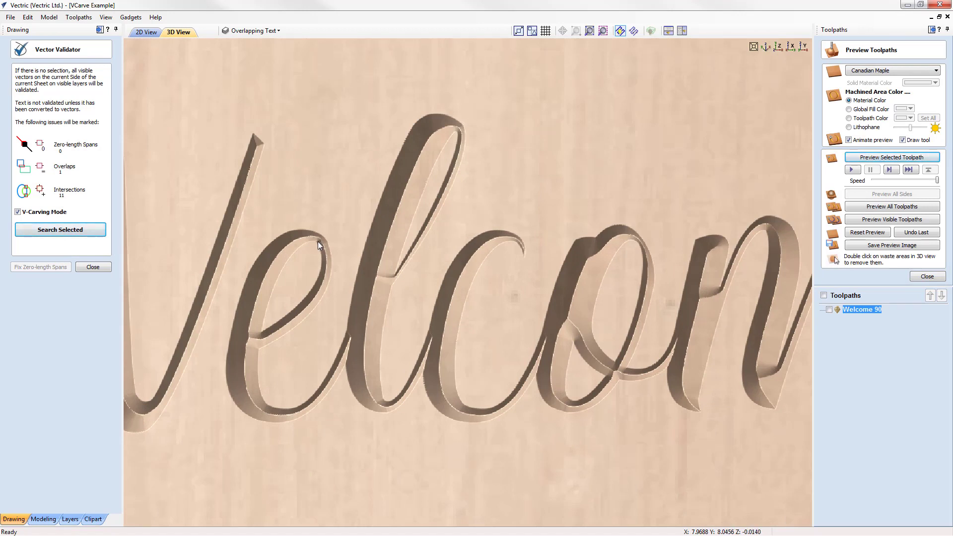
middle_click_drag(480, 312, 228, 297)
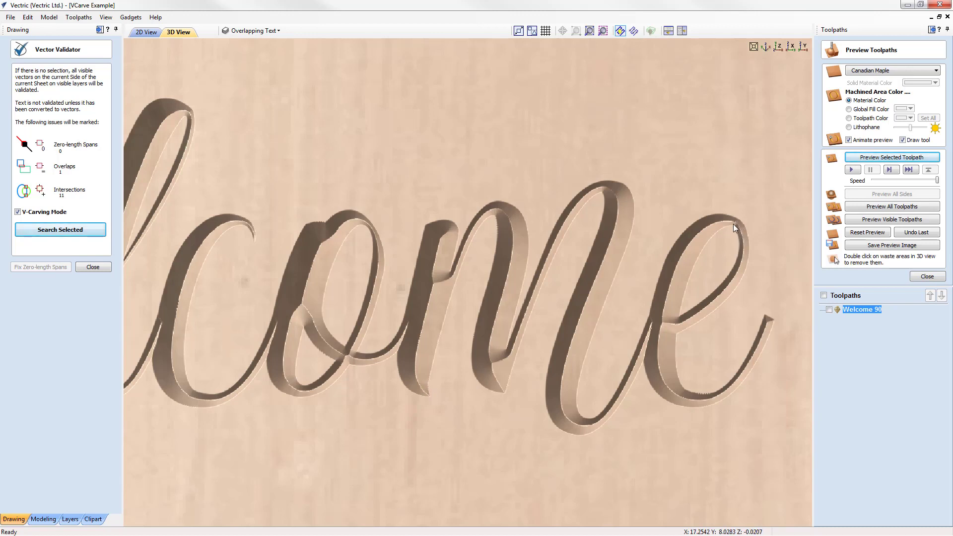
left_click(780, 48)
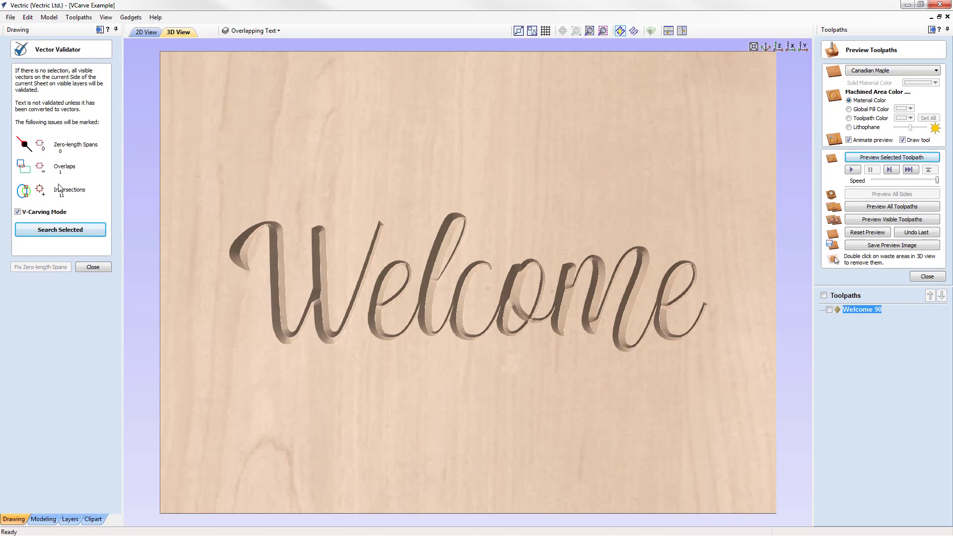
left_click(874, 236)
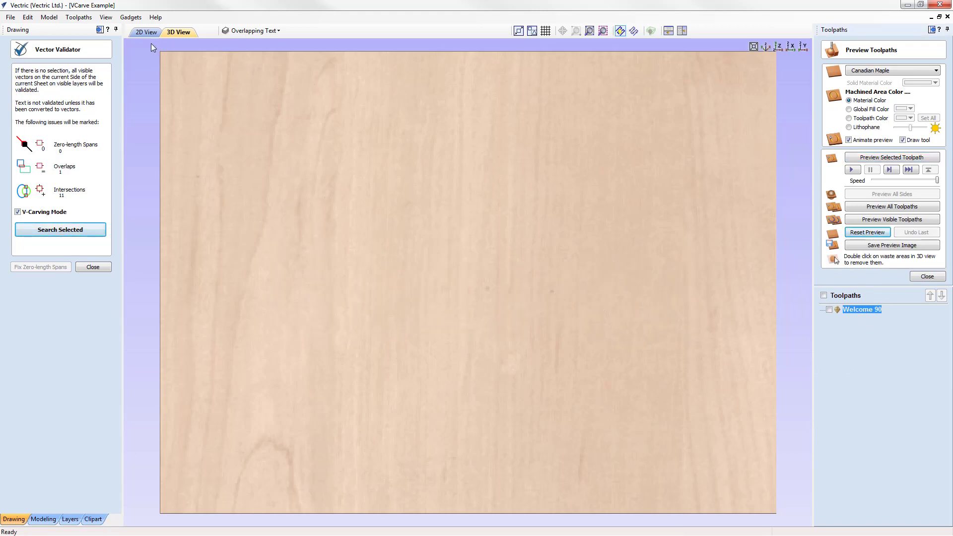
Step: Examine the marked intersection inside the first e and the marked spot at the foot of the m in the 2D view
left_click(144, 32)
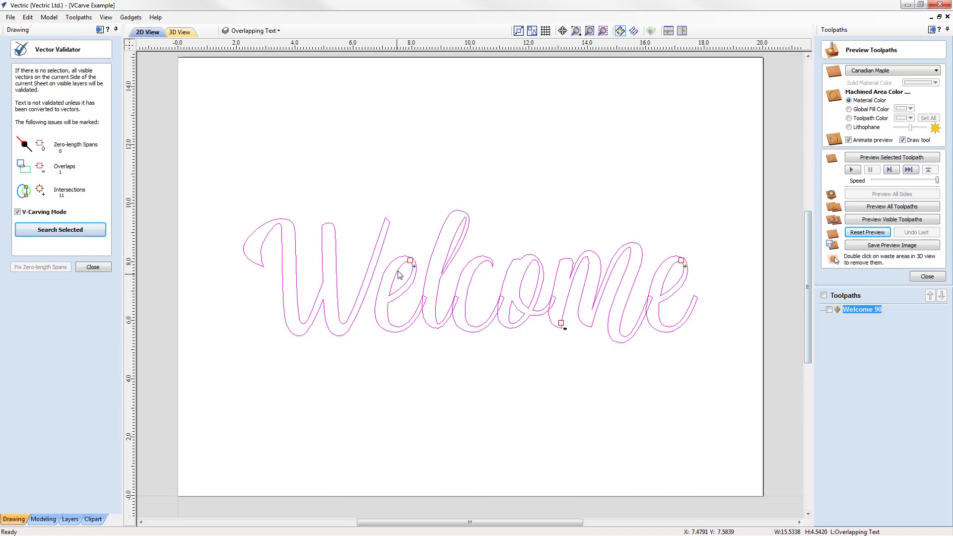
scroll(403, 271, "up", 4)
scroll(410, 268, "up", 10)
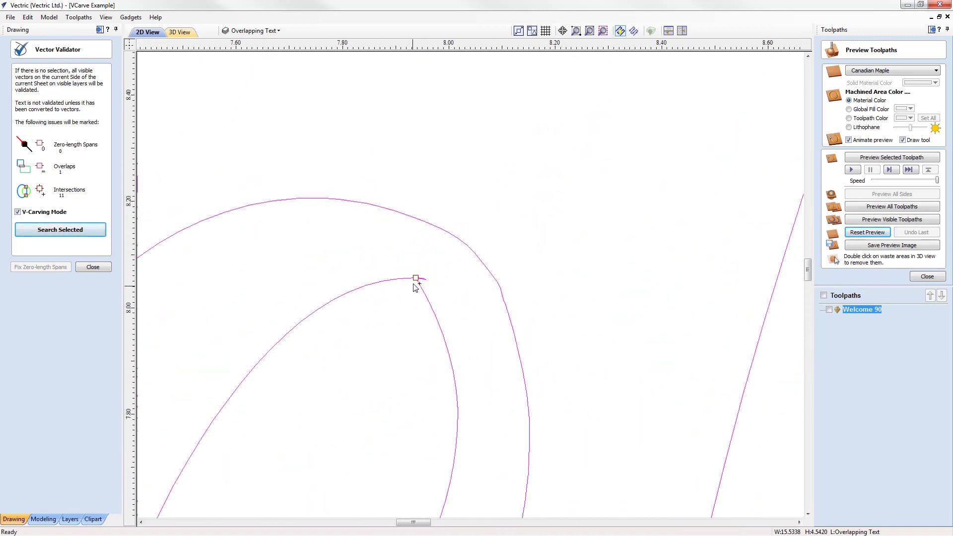
scroll(419, 278, "up", 2)
scroll(386, 241, "down", 16)
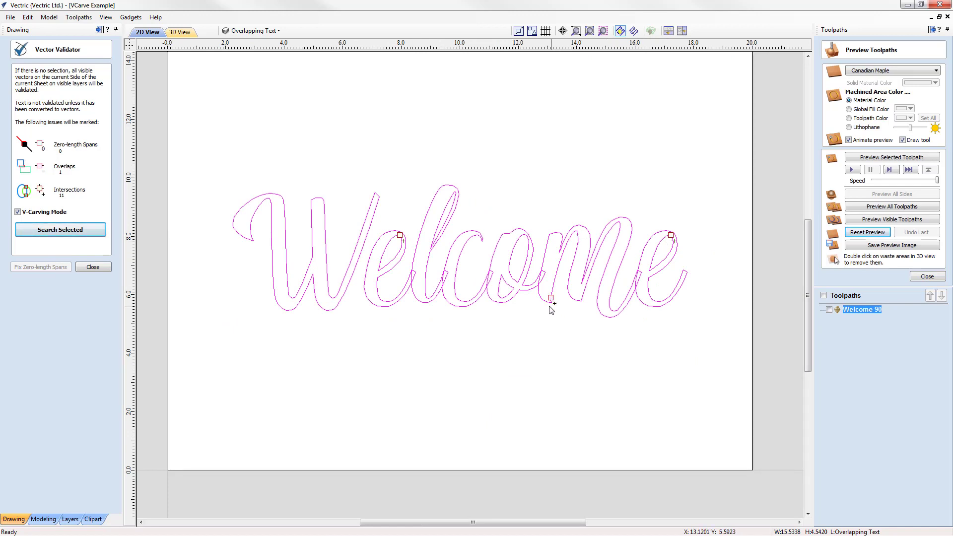
Step: Close the Vector Validator and weld the Welcome text into a single outline, replacing the original objects
left_click(91, 268)
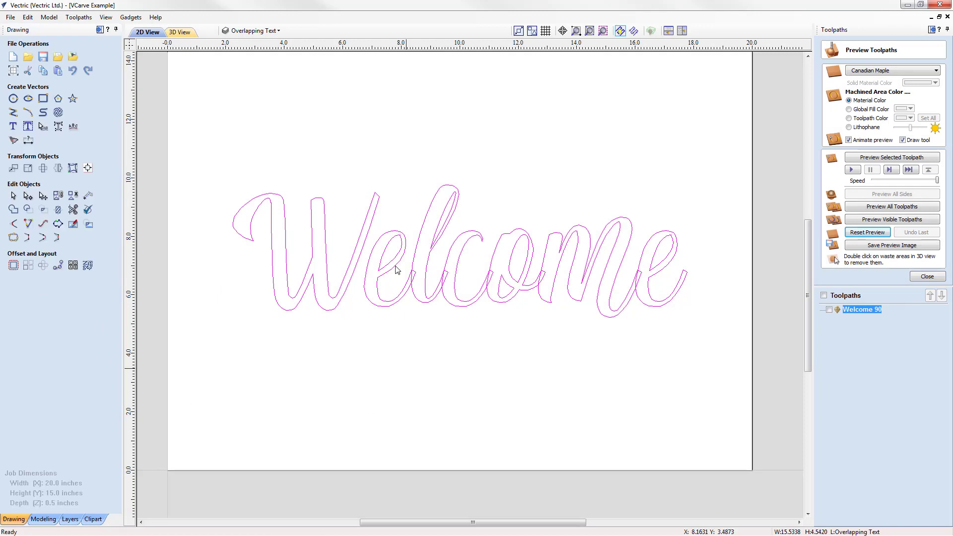
left_click(12, 210)
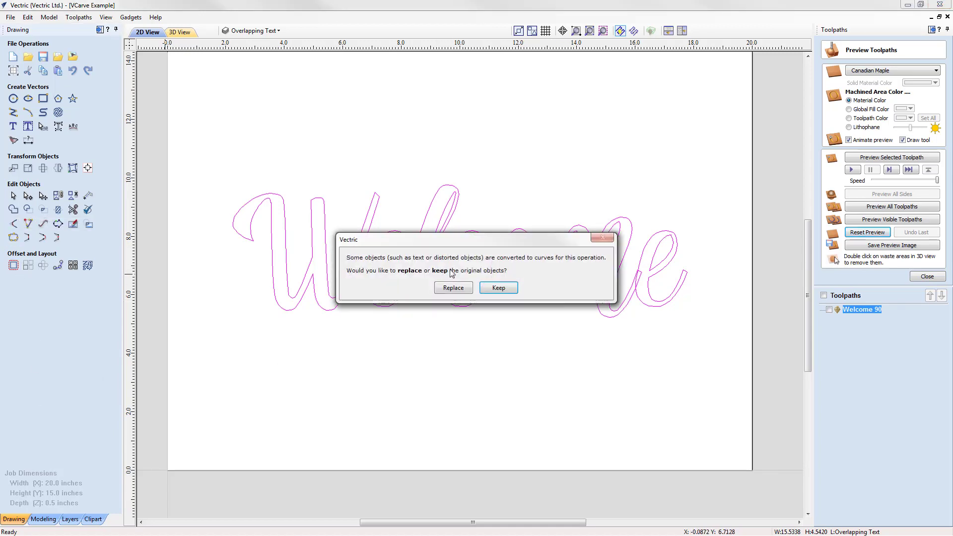
left_click(453, 289)
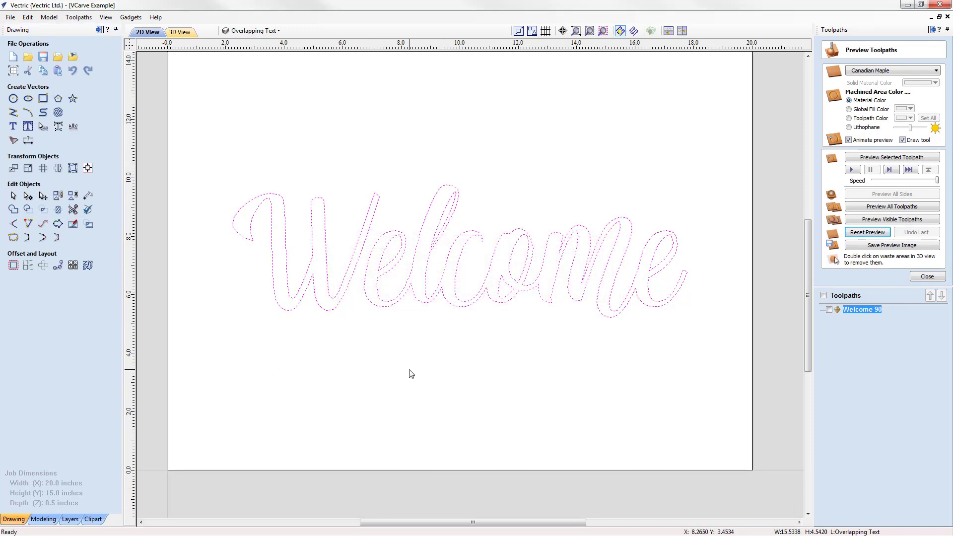
left_click(398, 316)
Step: Delete the tiny stray sliver vector at the top of the first e's inner loop and check the remaining loop
scroll(397, 233, "up", 15)
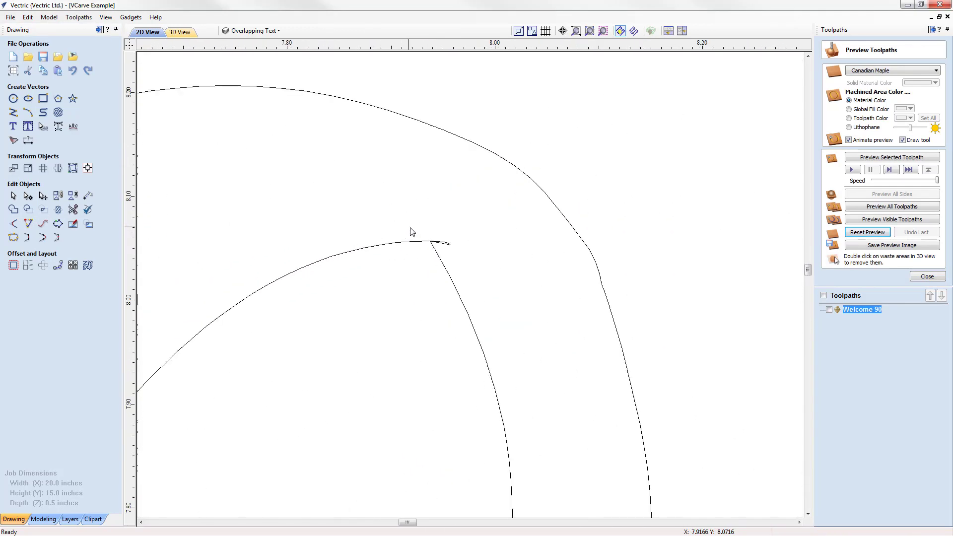
left_click(428, 258)
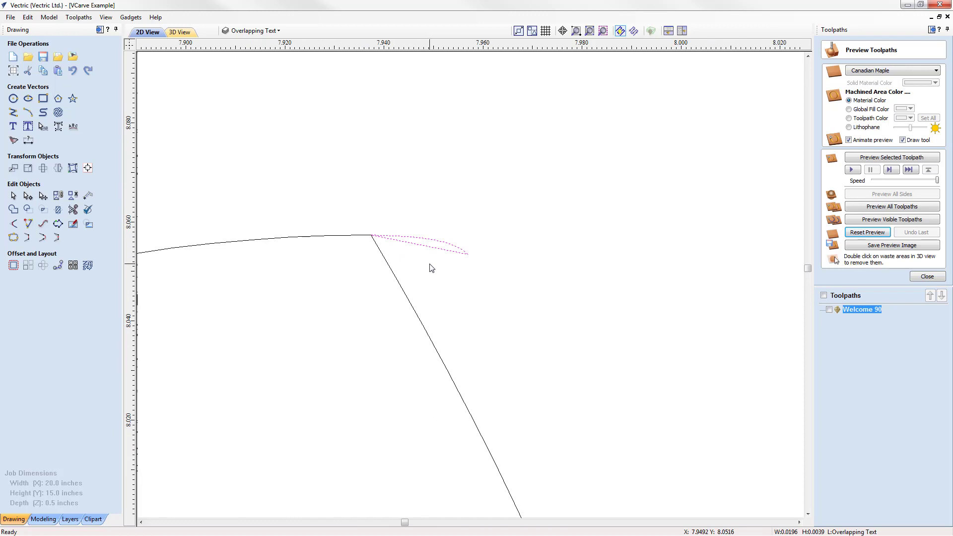
key("Delete")
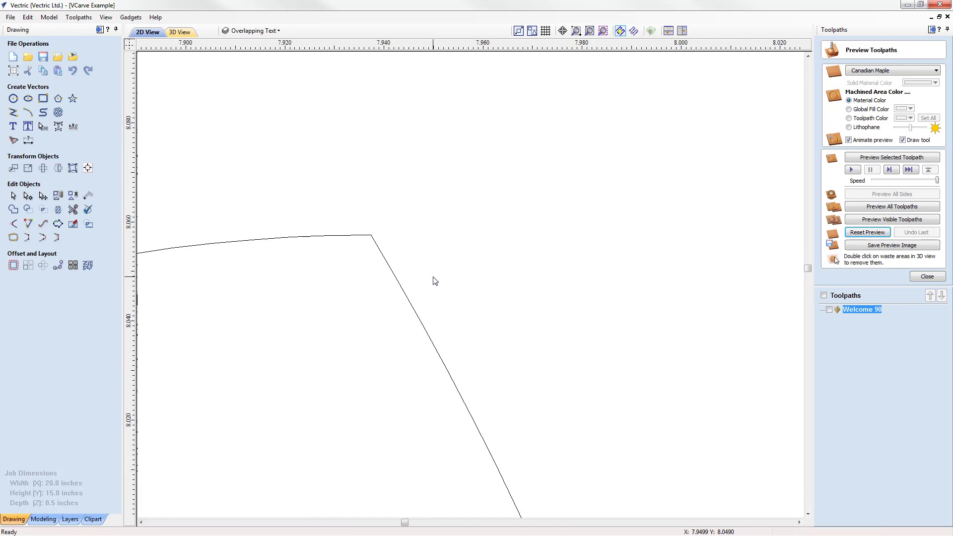
left_click(397, 277)
scroll(326, 204, "down", 10)
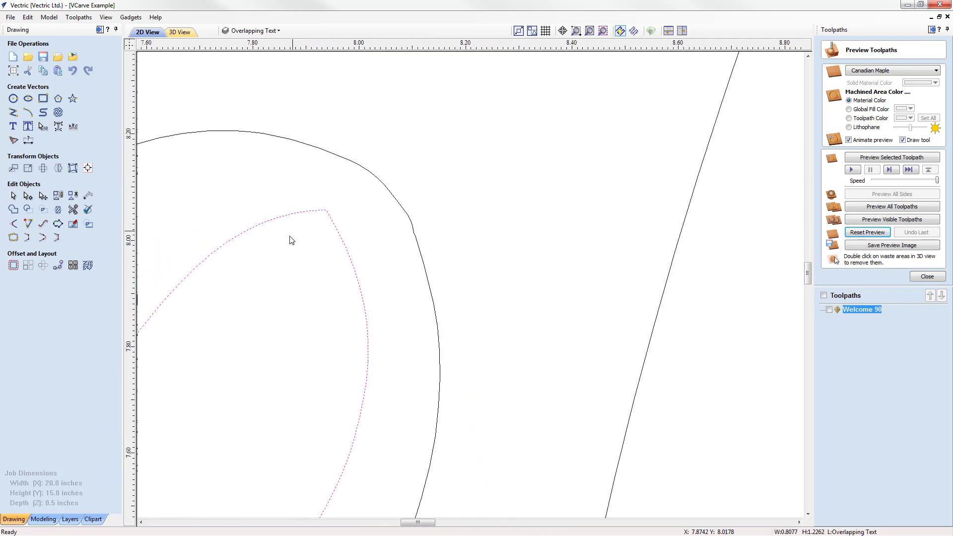
scroll(305, 228, "down", 5)
scroll(610, 387, "down", 2)
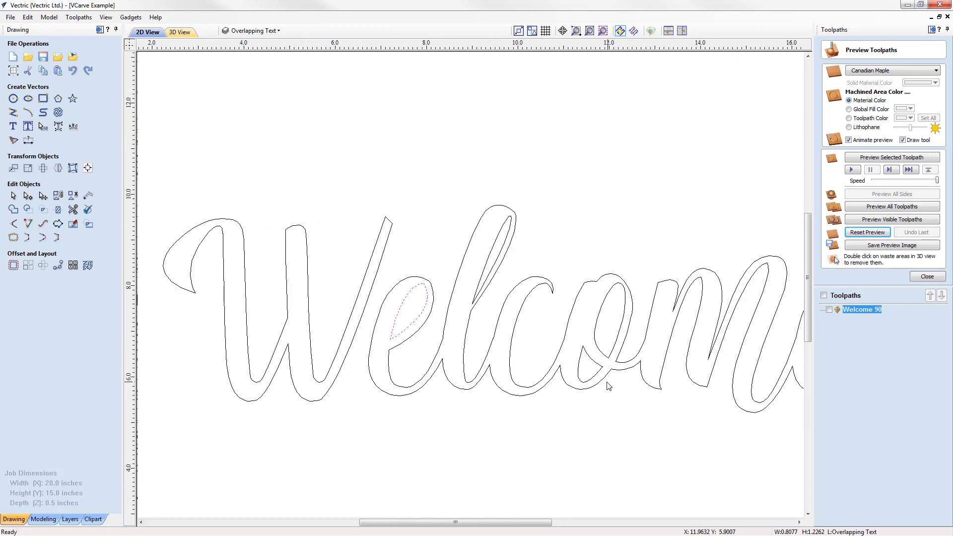
Step: Clean up the overlapping spur near the foot of the m in node editing and delete the node where it met the stem
scroll(668, 387, "up", 10)
scroll(556, 392, "up", 15)
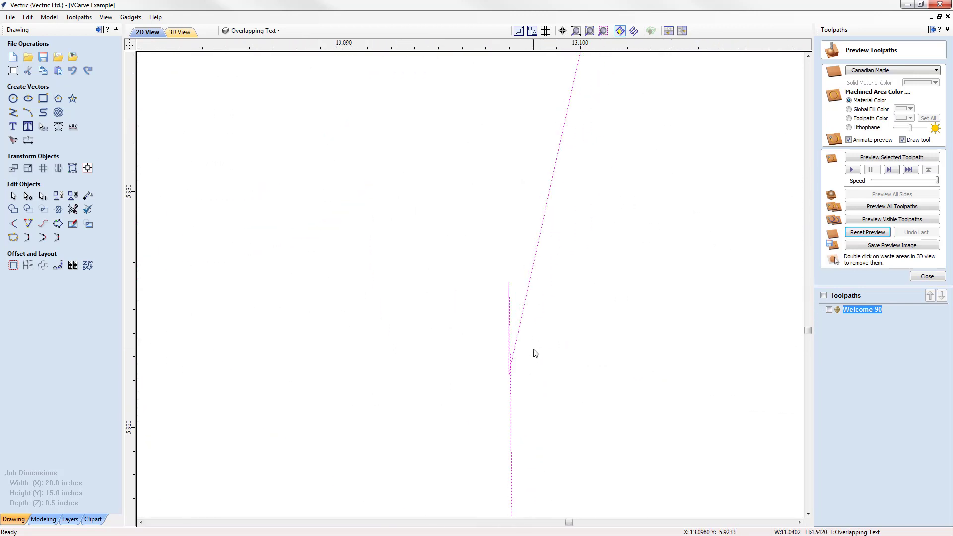
scroll(516, 347, "up", 2)
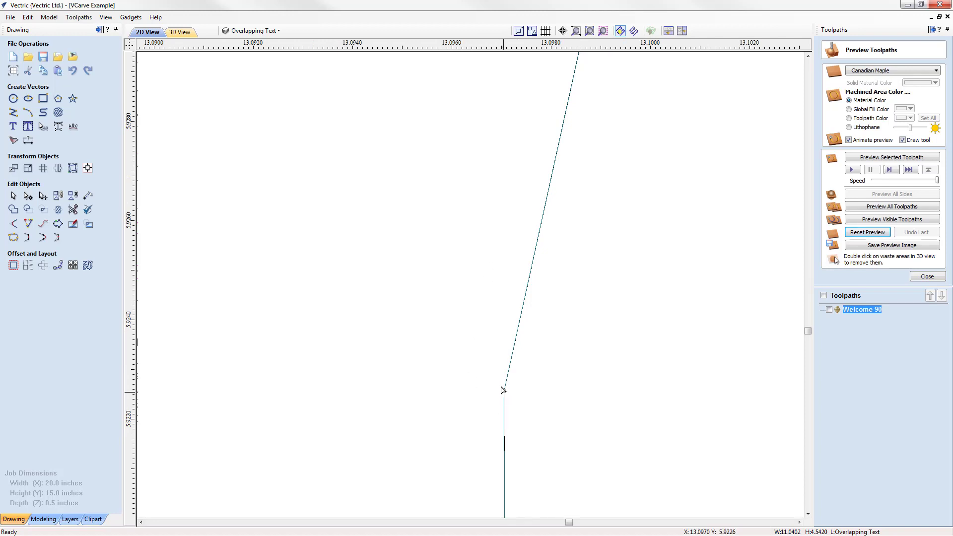
scroll(502, 390, "down", 5)
scroll(478, 299, "down", 5)
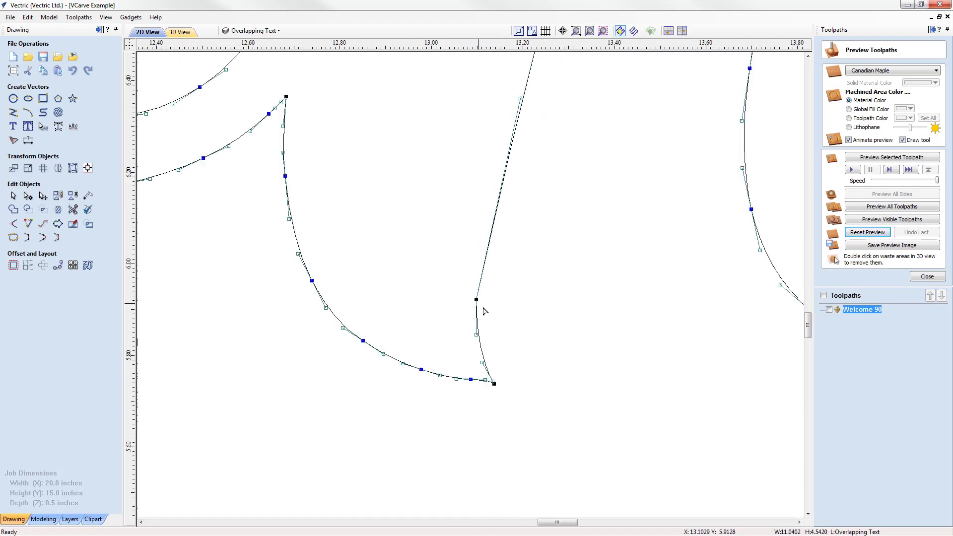
left_click(475, 300)
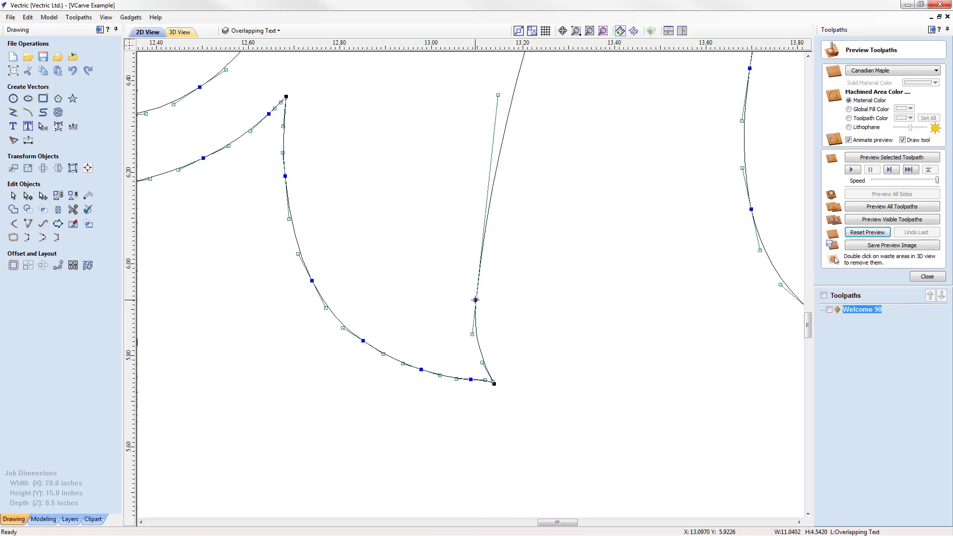
scroll(479, 306, "down", 2)
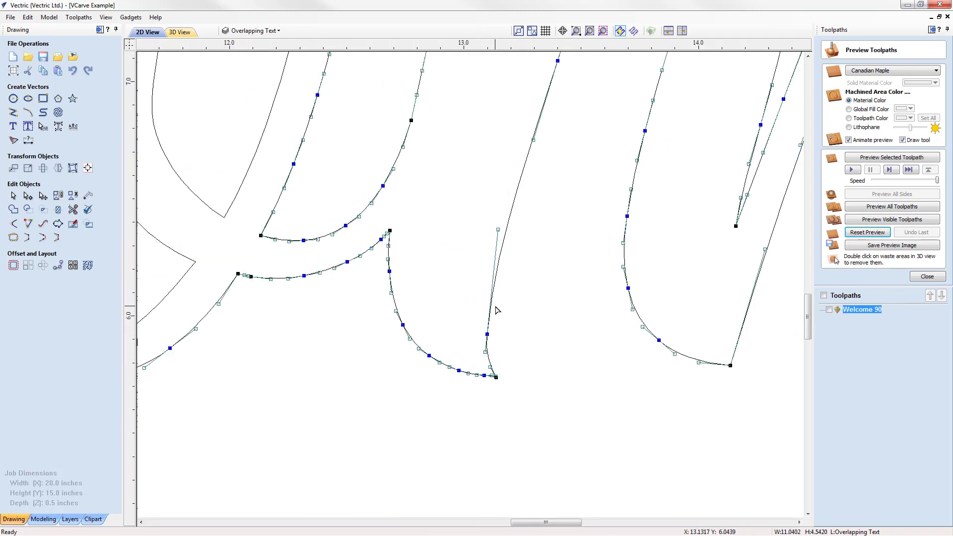
key("d")
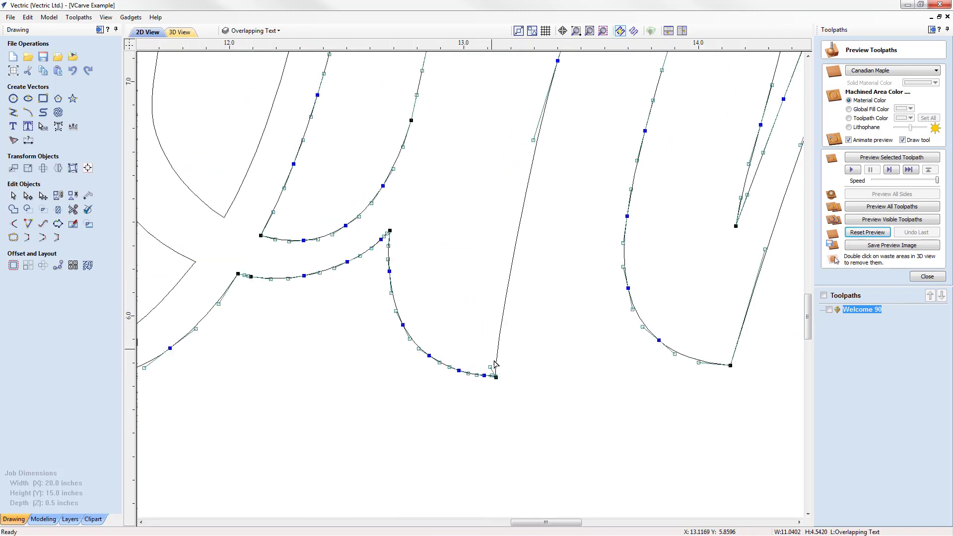
Step: Reshape the curve at the foot of the m's first stem by adjusting its Bezier handle, and finish node editing
left_click_drag(490, 367, 471, 334)
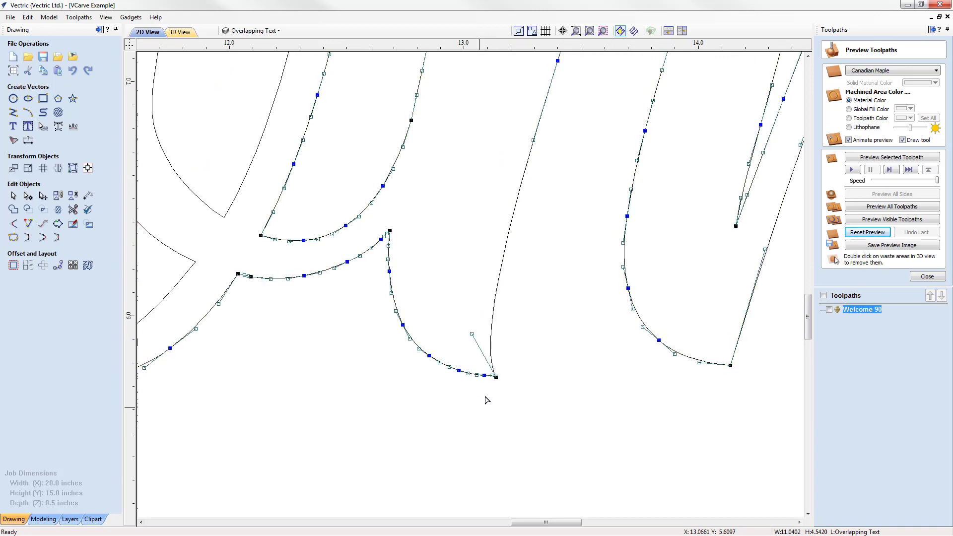
scroll(477, 382, "down", 3)
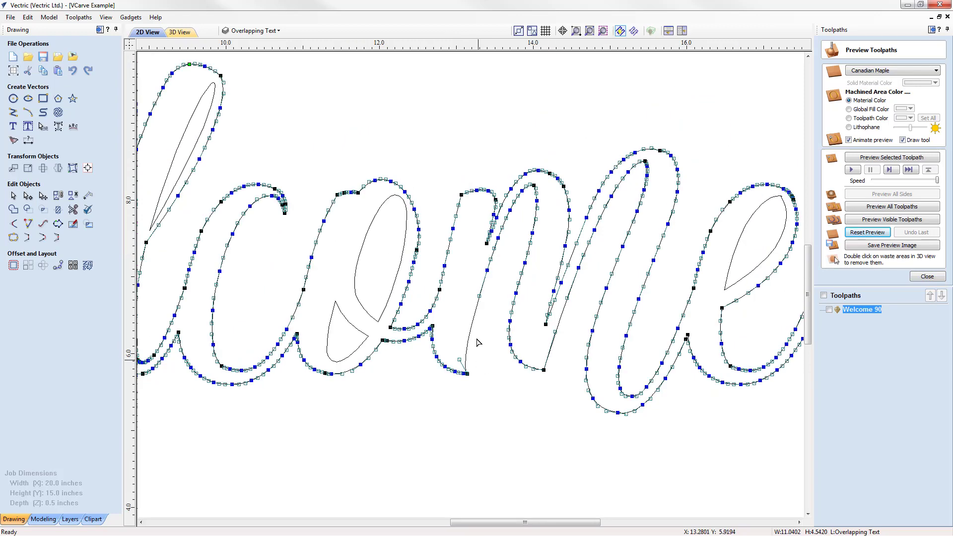
left_click(495, 386)
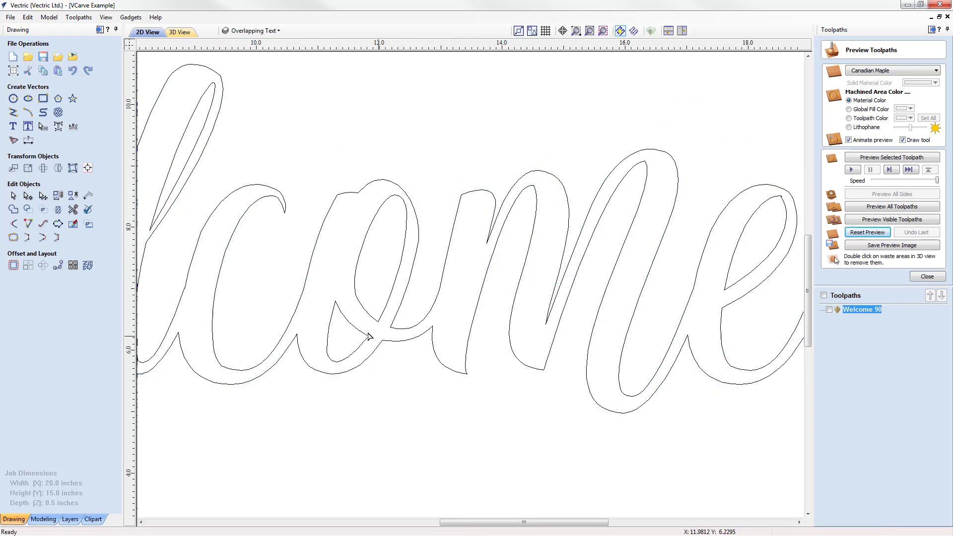
Step: Delete the stray sliver vector at the top of the last e's inner loop and leave node editing
scroll(369, 335, "down", 3)
scroll(587, 263, "up", 10)
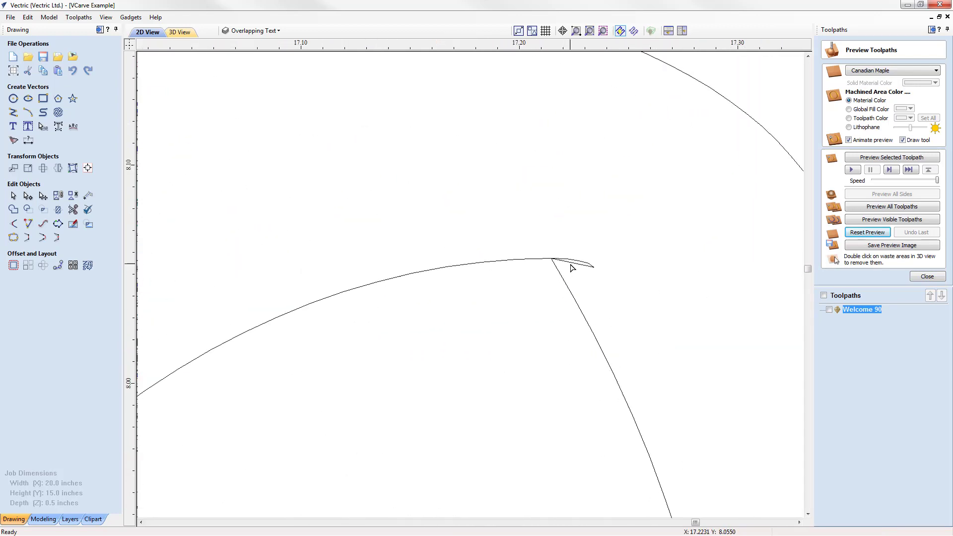
left_click(572, 292)
scroll(645, 274, "down", 5)
scroll(624, 307, "down", 4)
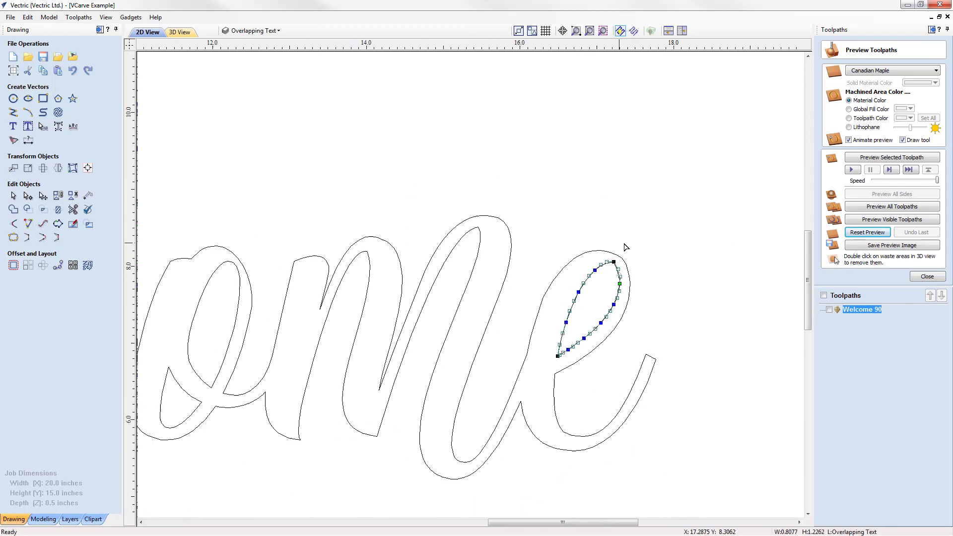
left_click(673, 328)
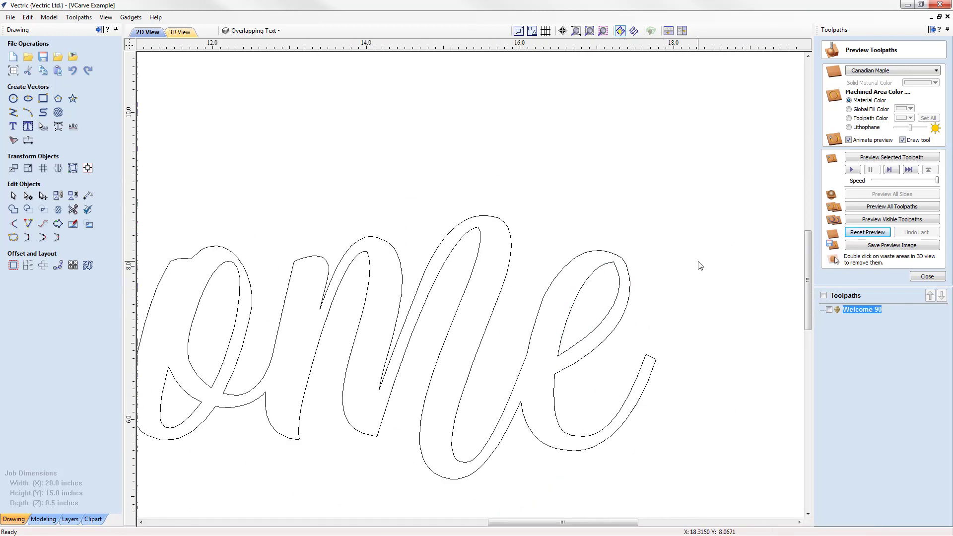
key("F6")
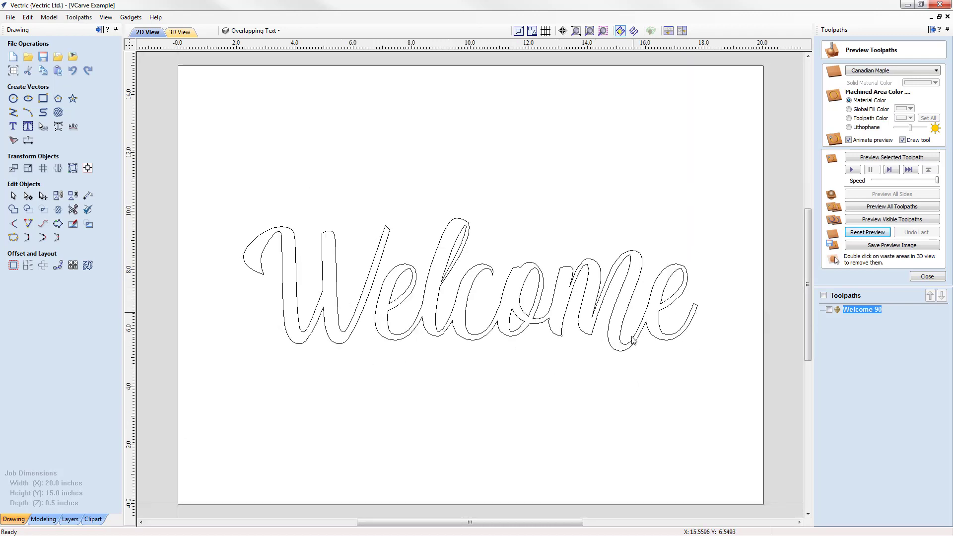
Step: Reopen the Welcome 90 toolpath and recalculate it using all the cleaned-up Welcome vectors
double_click(855, 310)
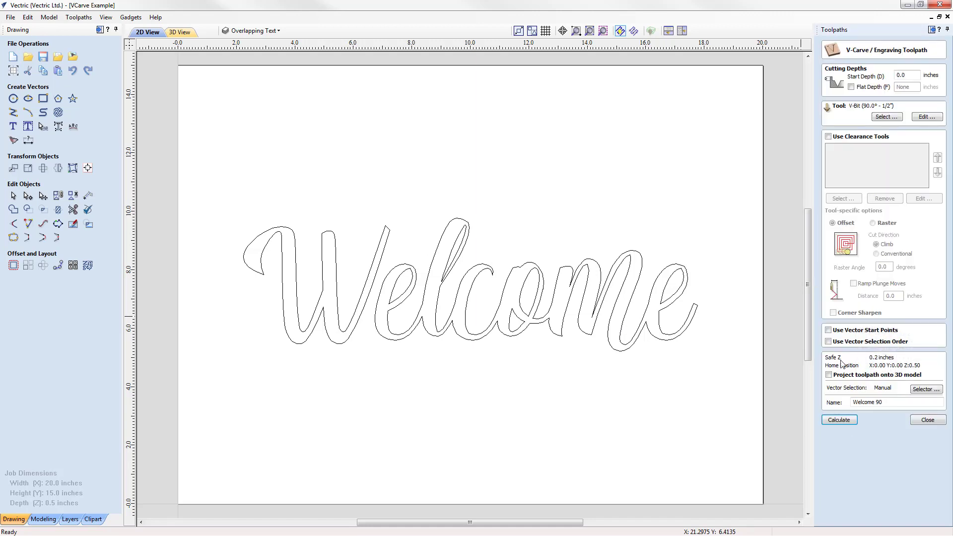
left_click_drag(231, 162, 718, 376)
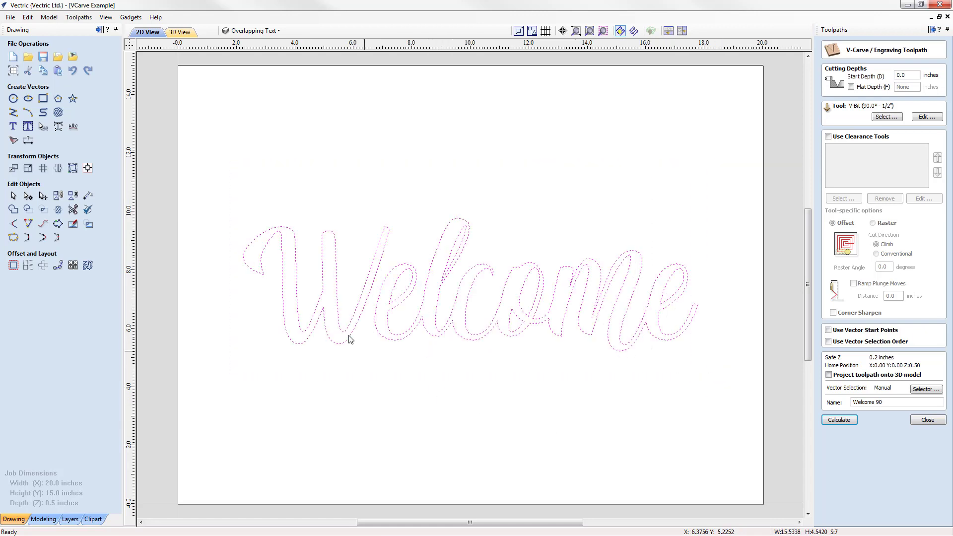
left_click(842, 419)
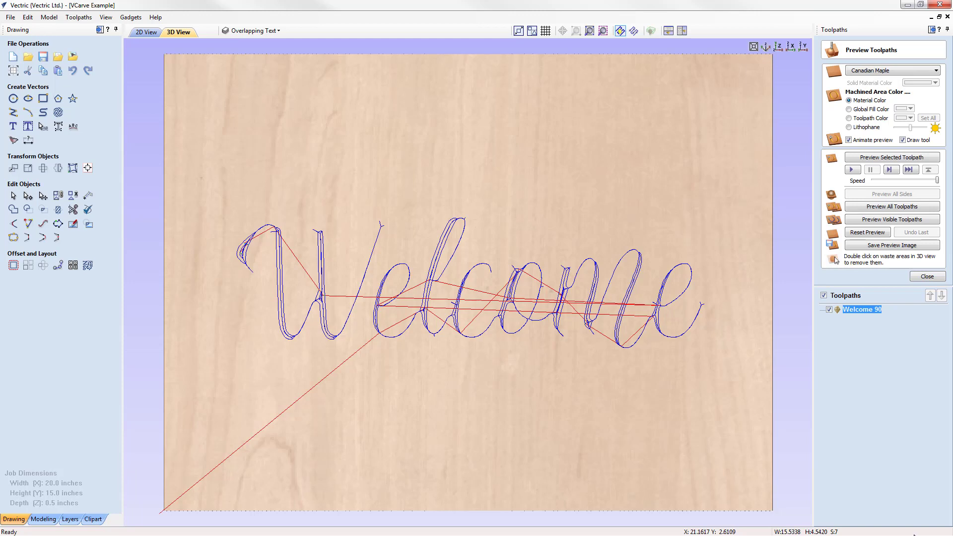
Step: Preview the recalculated Welcome 90 toolpath and inspect the carved first e up close
left_click(886, 157)
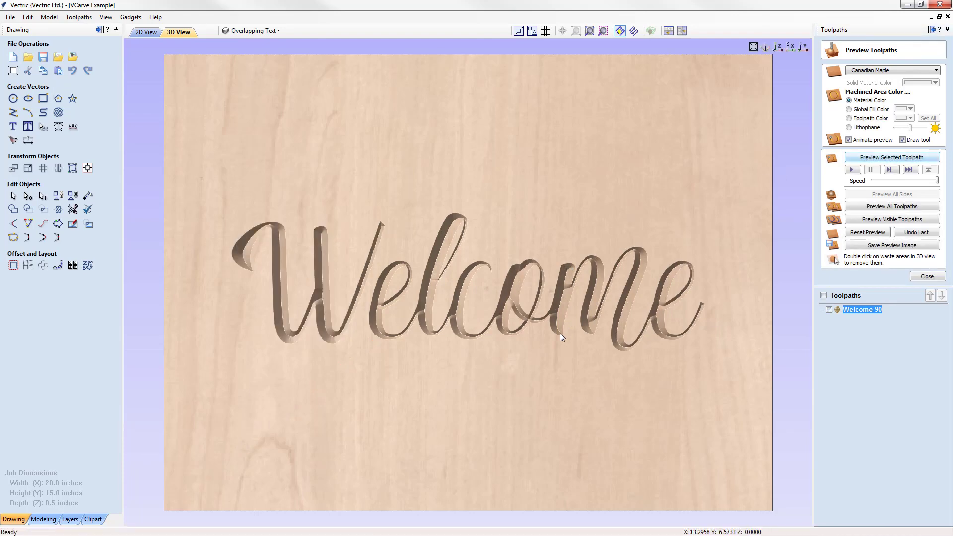
scroll(549, 368, "up", 5)
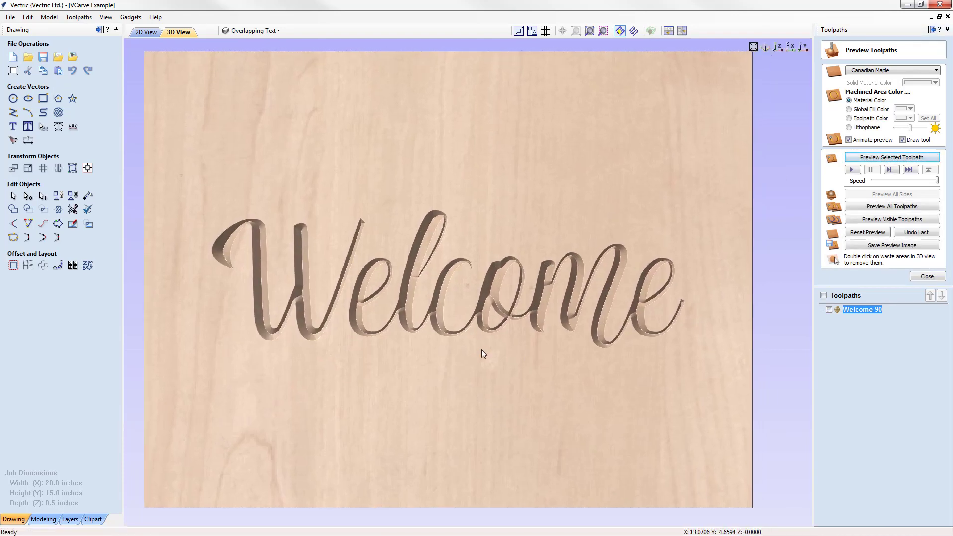
scroll(394, 274, "up", 8)
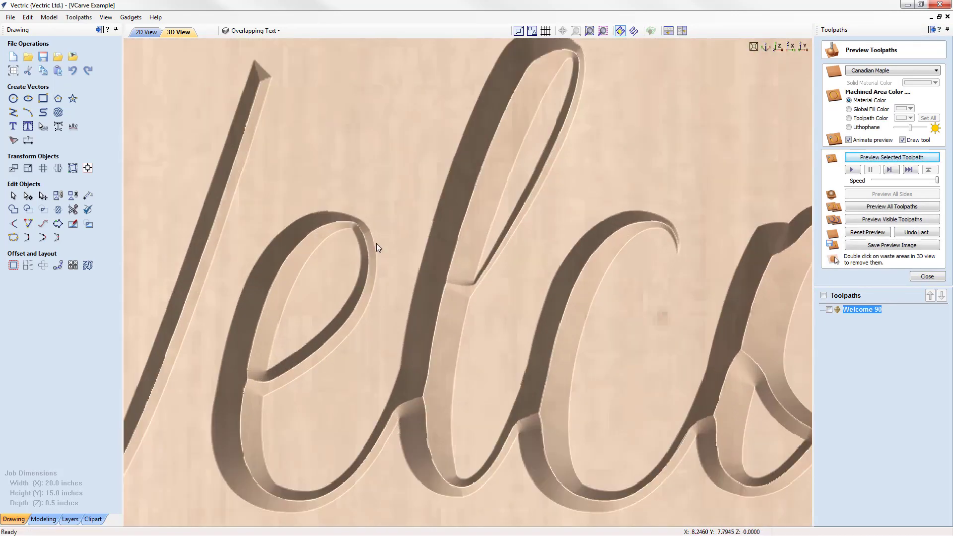
Step: Examine the remaining carved letters of Welcome up close, from the l to the final e, and return to the whole board
mouse_move(381, 366)
middle_mouse_down()
mouse_move(282, 342)
mouse_move(95, 329)
middle_mouse_up()
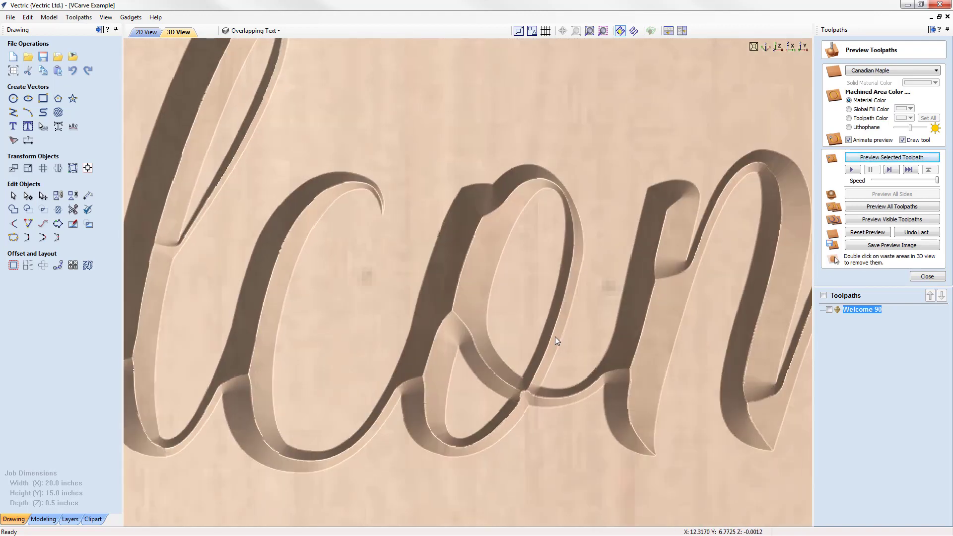
middle_click_drag(648, 331, 357, 329)
middle_click_drag(720, 328, 740, 238)
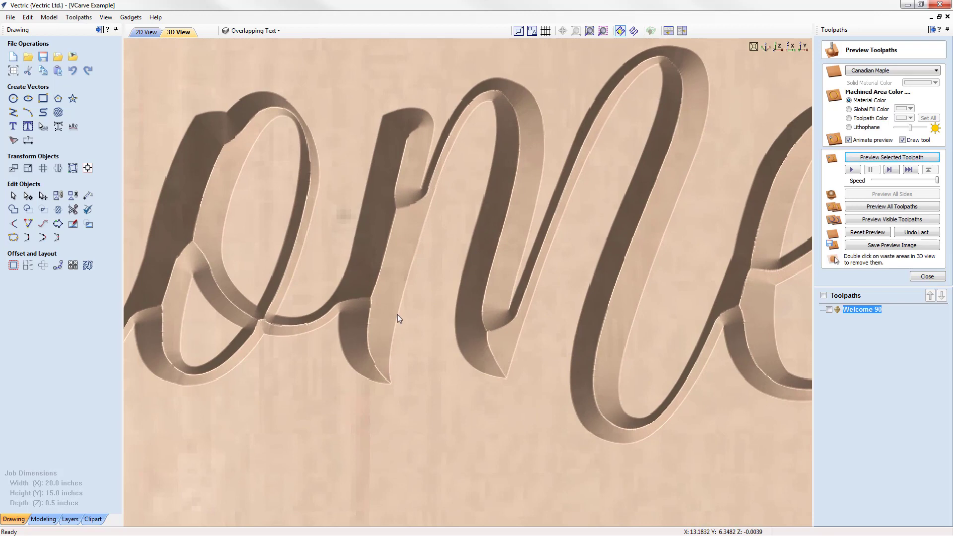
scroll(393, 354, "down", 2)
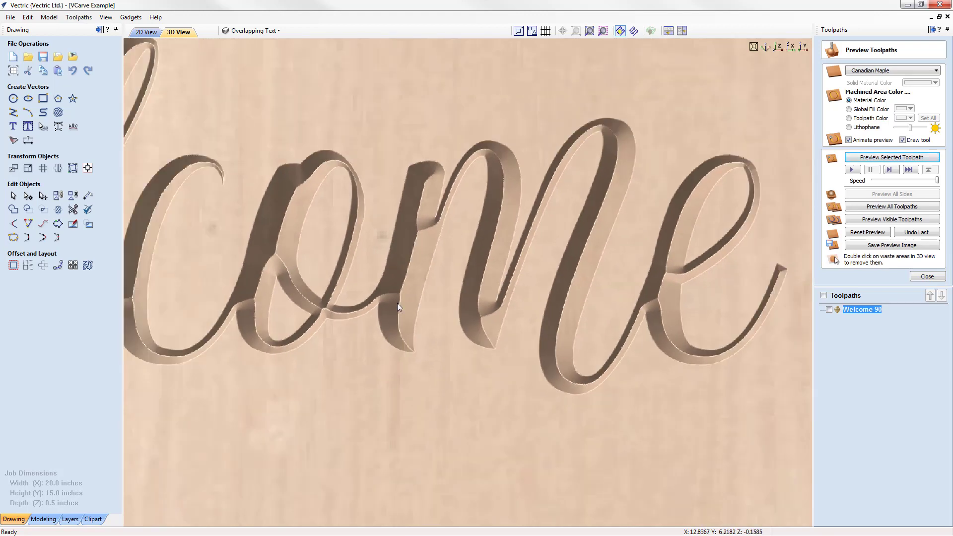
left_click(778, 46)
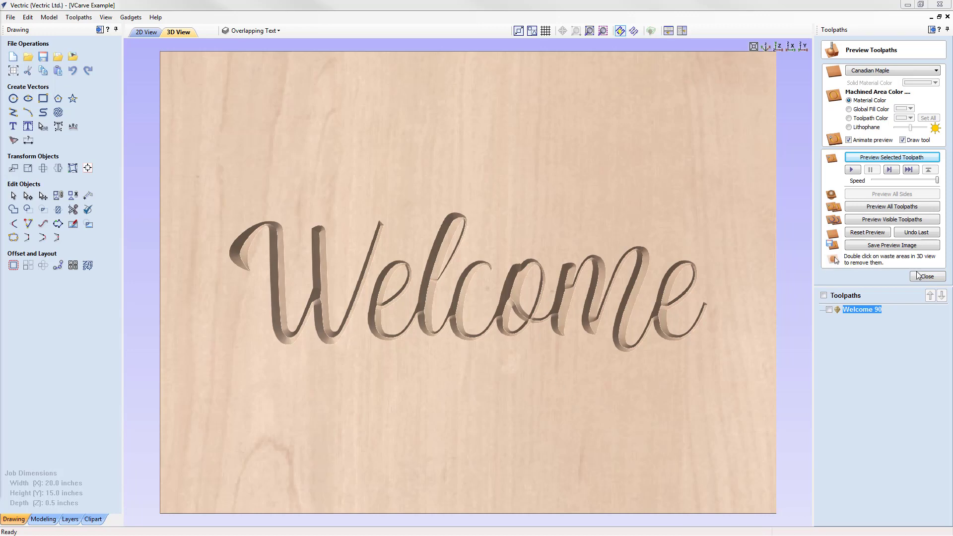
Step: Reset the material preview, delete the Welcome 90 toolpath, and leave the toolpath preview
left_click(866, 235)
right_click(852, 311)
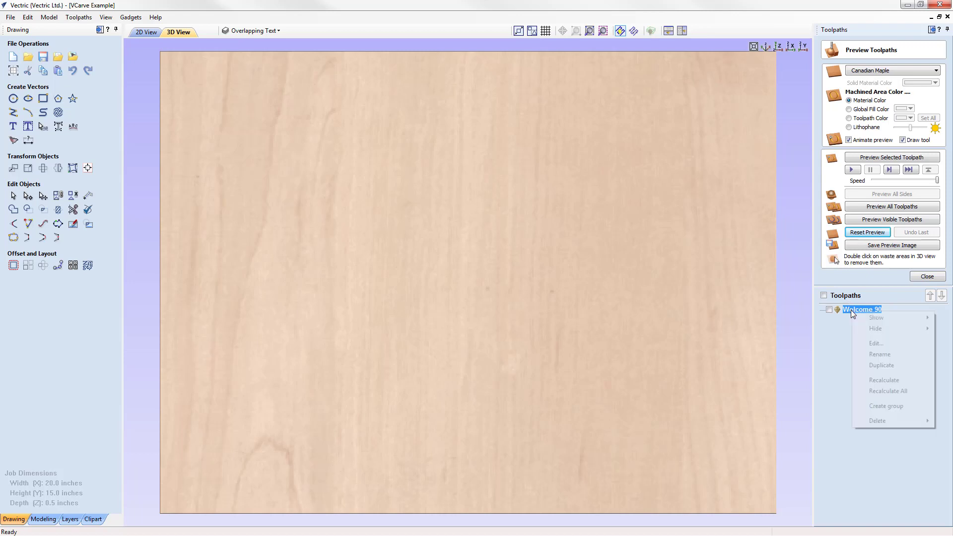
mouse_move(897, 421)
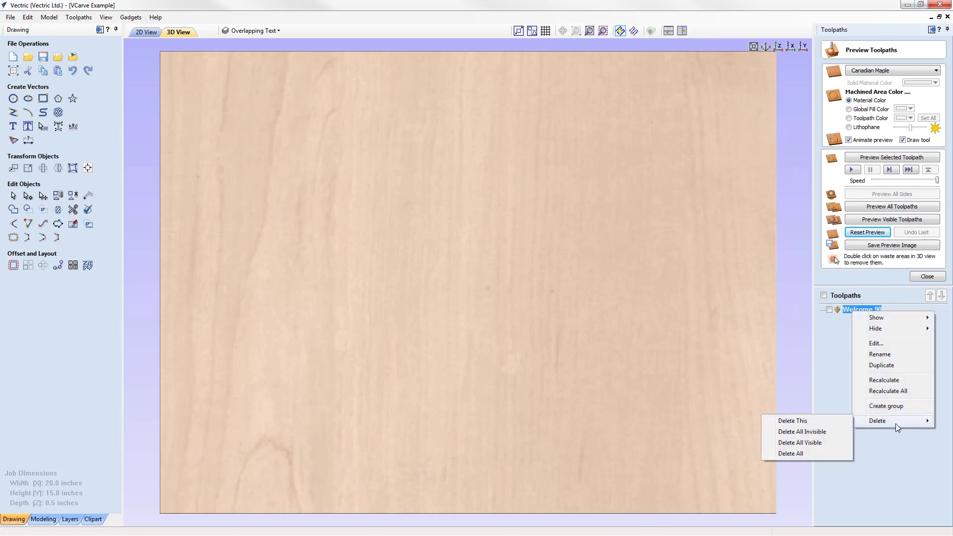
left_click(837, 421)
left_click(928, 275)
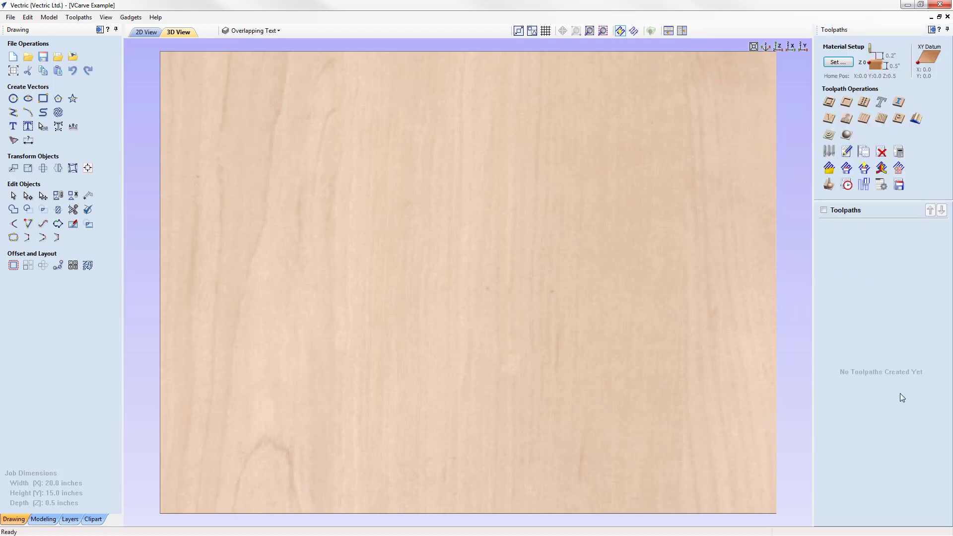
Step: In the 2D view, hide the Overlapping Text layer and make the Clearance layer visible and active
left_click(144, 33)
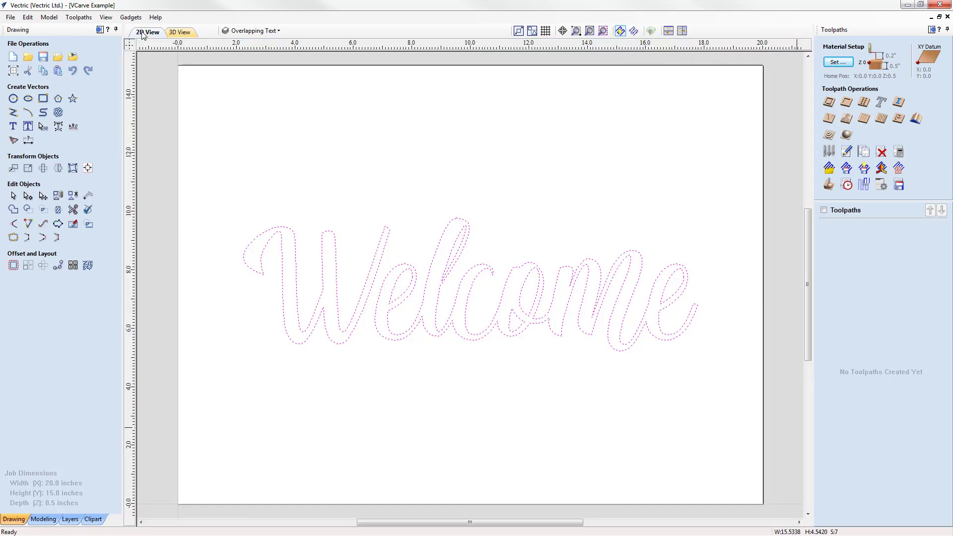
left_click(230, 94)
left_click(253, 31)
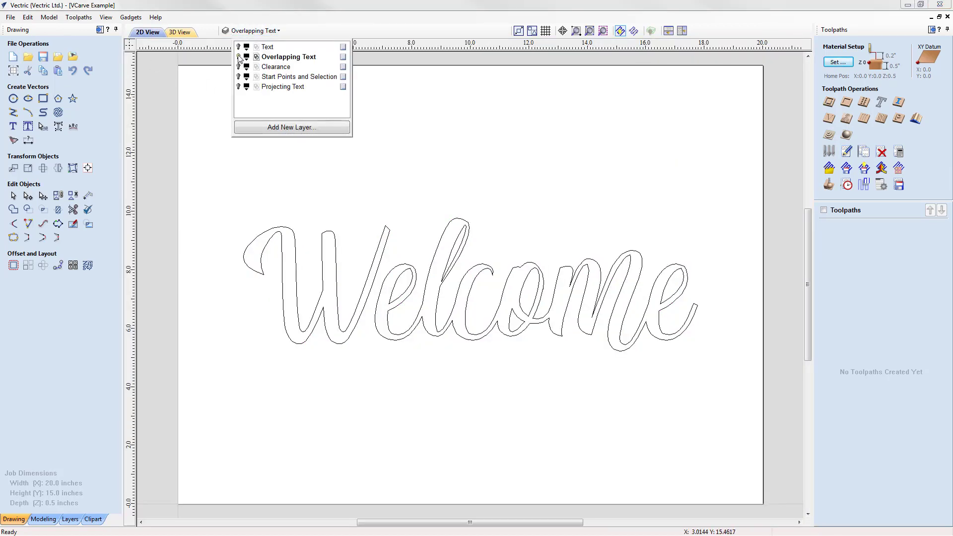
left_click(238, 57)
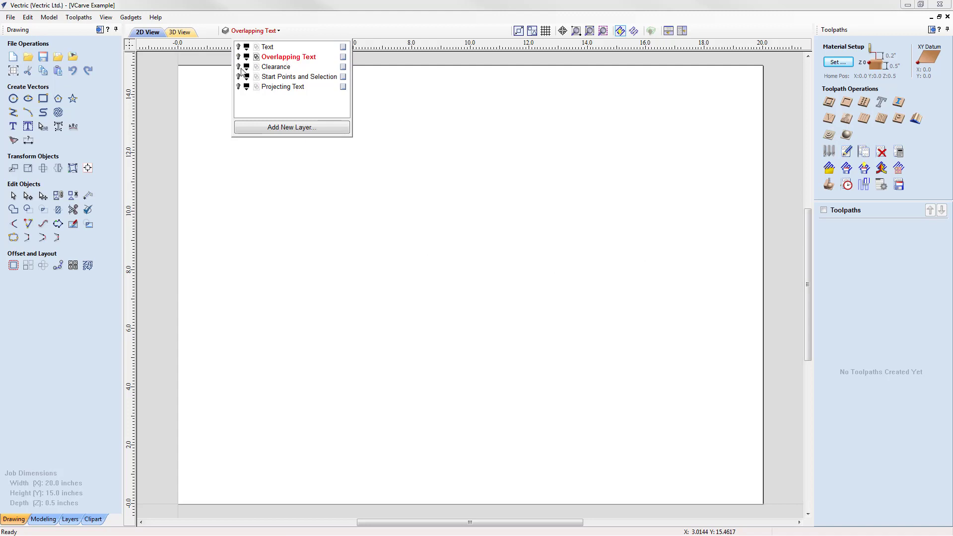
left_click(239, 67)
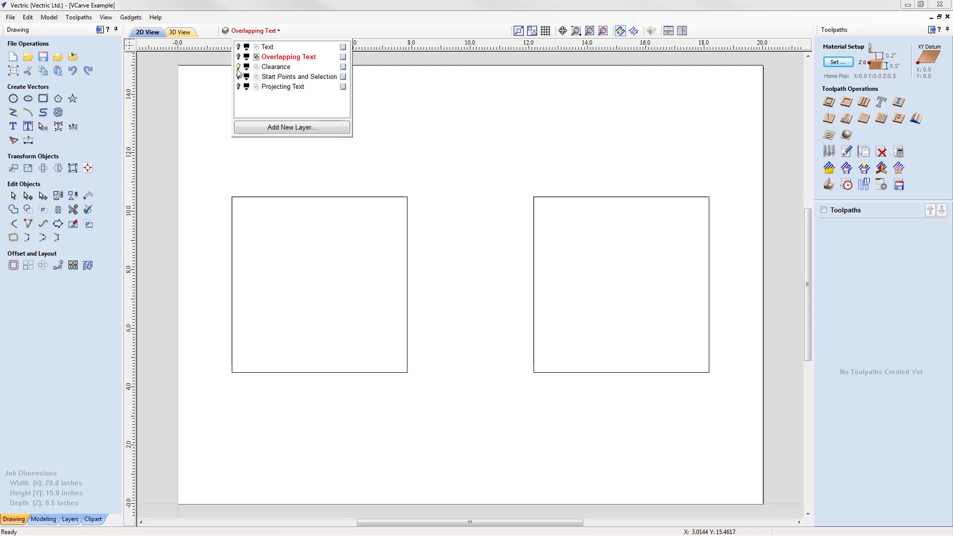
left_click(276, 68)
left_click(292, 158)
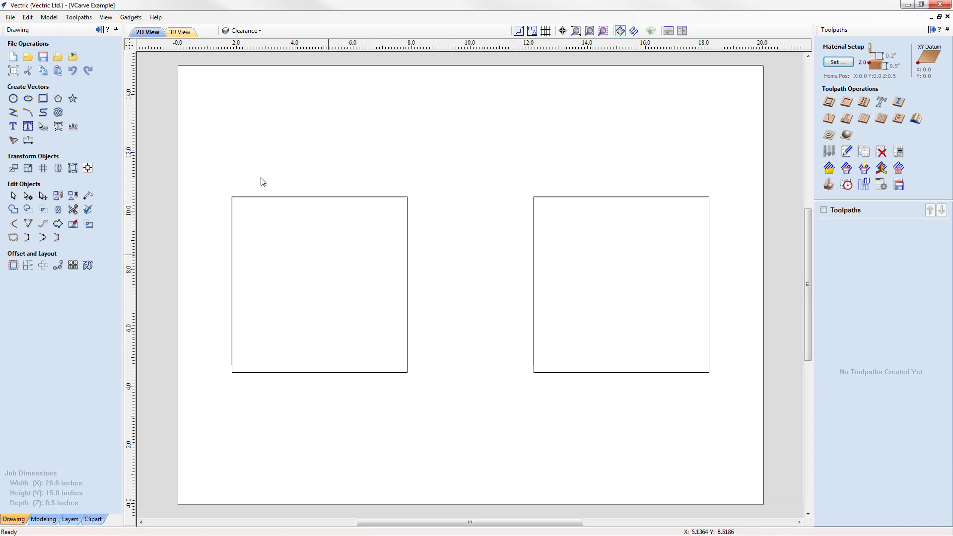
Step: Start a V-Carve toolpath on the left square with a flat depth of 0.2 inches
left_click(99, 30)
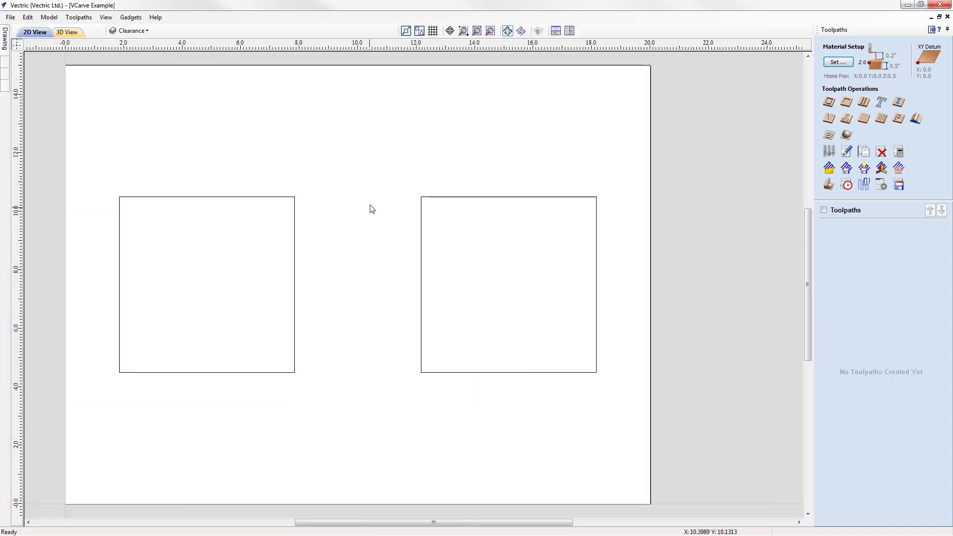
left_click(477, 32)
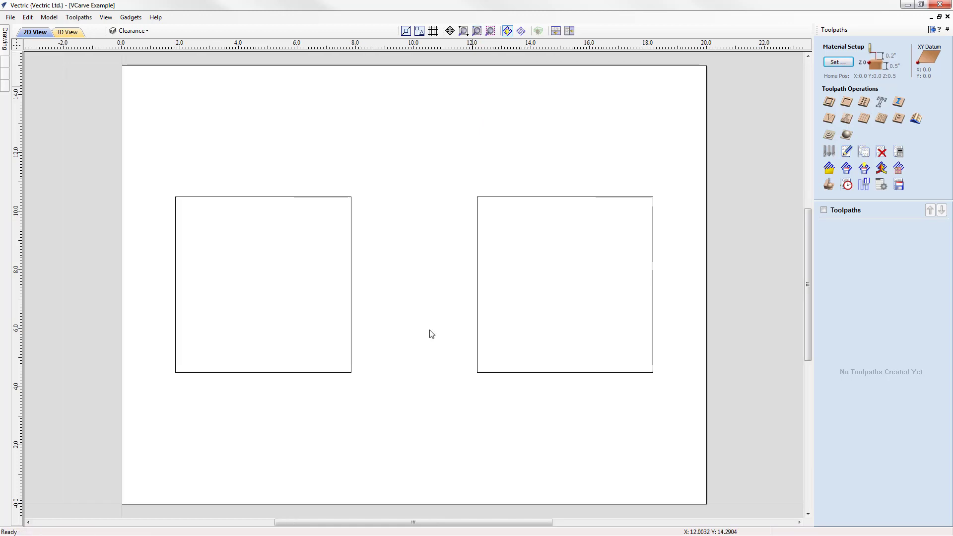
left_click(352, 250)
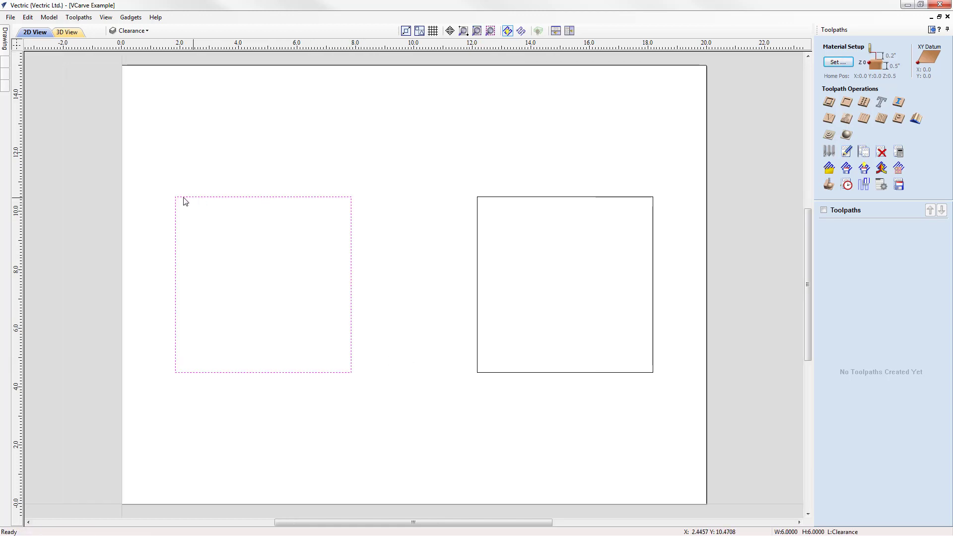
left_click(829, 119)
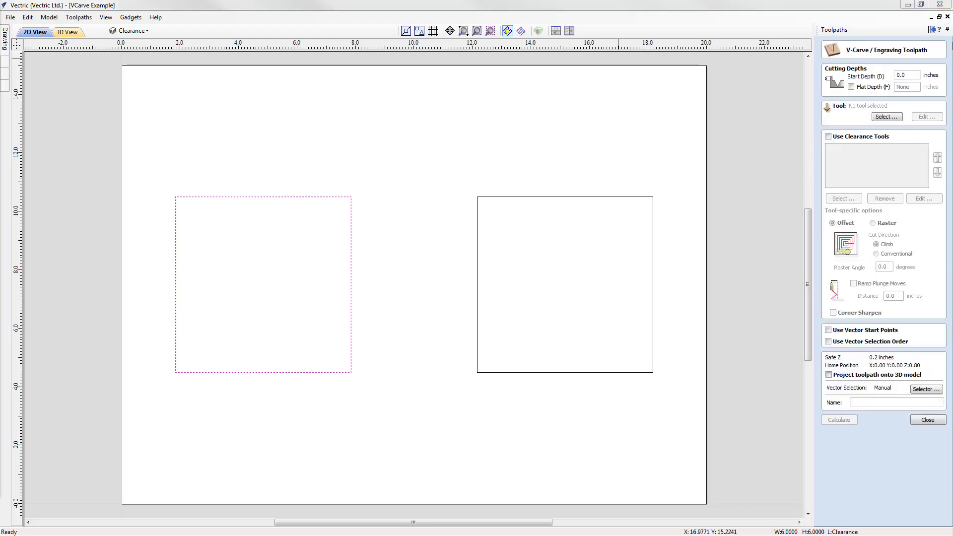
left_click(852, 88)
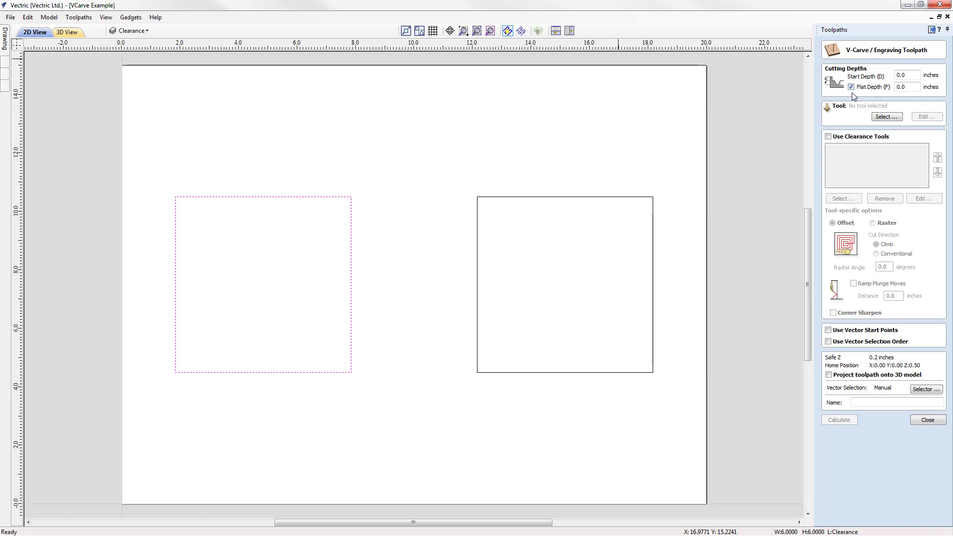
double_click(903, 87)
left_click(910, 83)
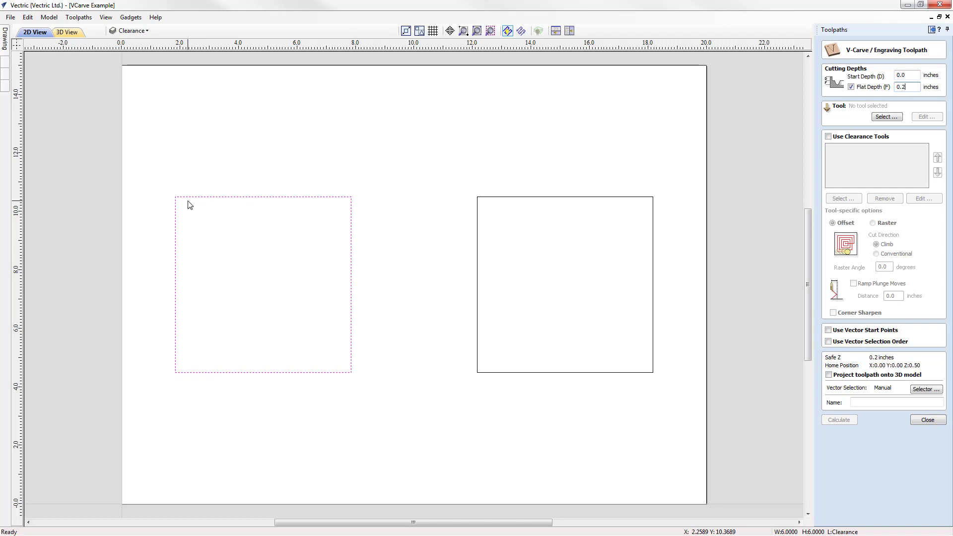
Step: Assign the imperial V-Bit (90.0° - 1/2") as the tool for the square's V-Carve toolpath
left_click(887, 117)
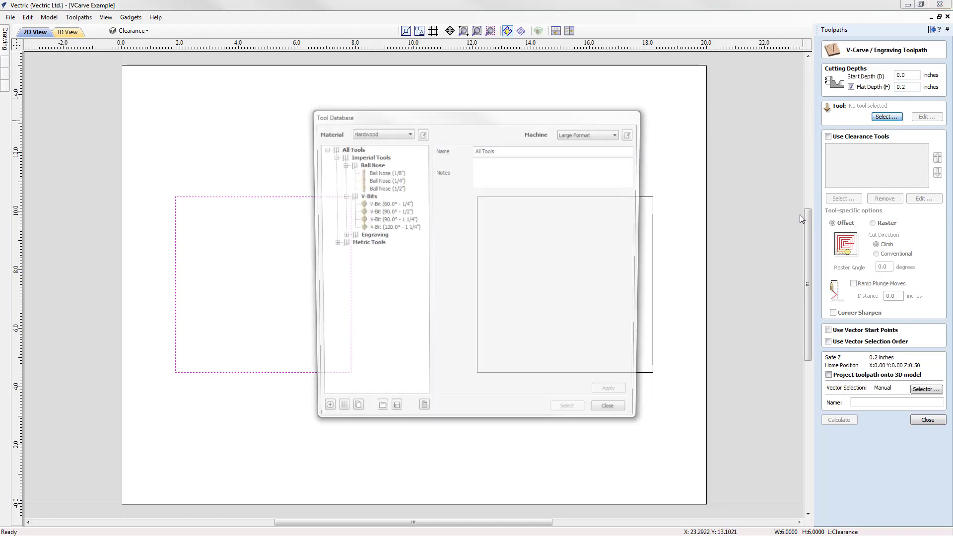
left_click(388, 212)
left_click(572, 415)
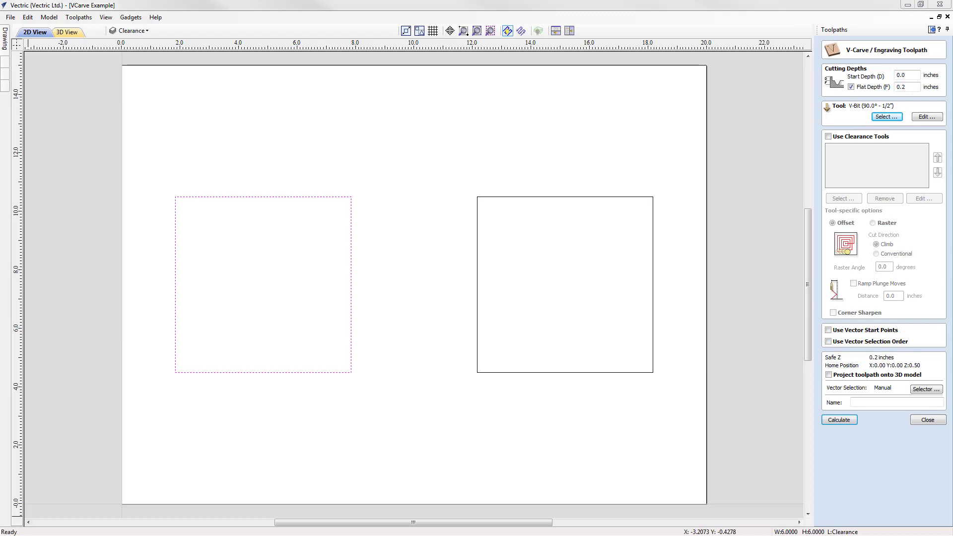
Step: Calculate the V-Carve toolpath under the name Square 1 90 and preview its carved result
left_click(858, 402)
type("Square 1 90")
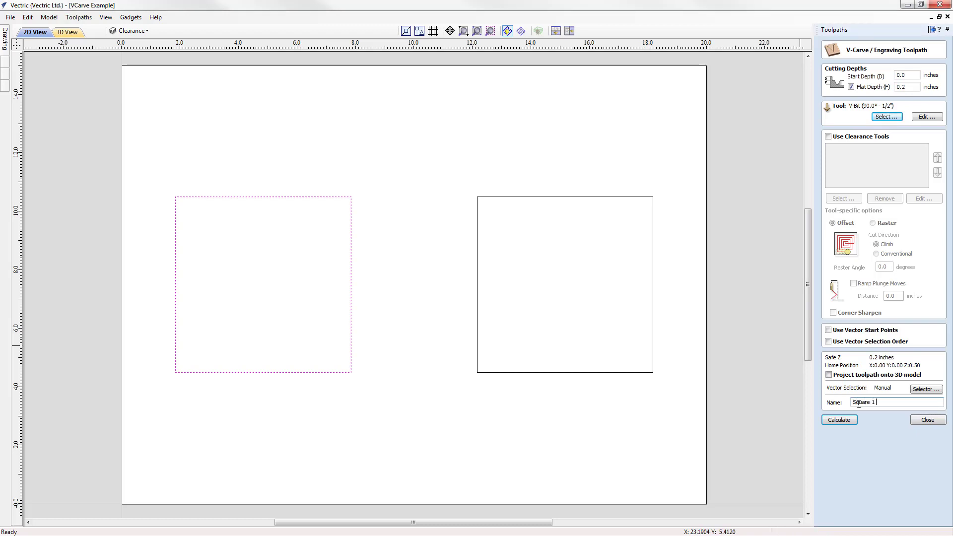
left_click(838, 423)
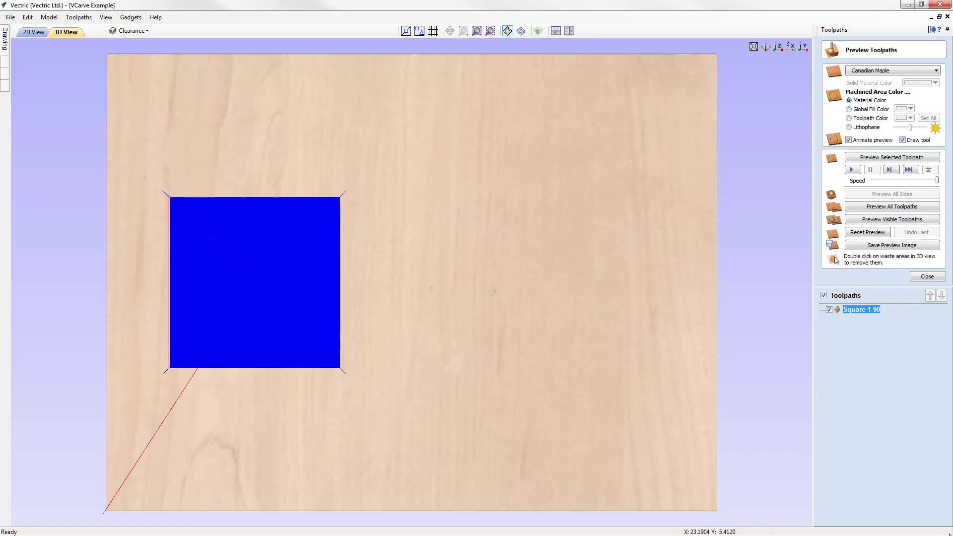
left_click(889, 158)
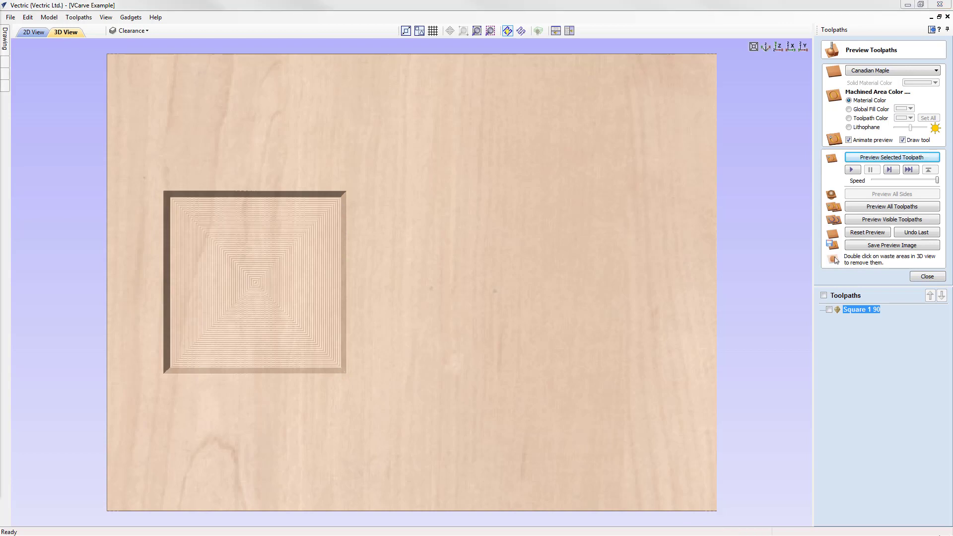
left_click(927, 276)
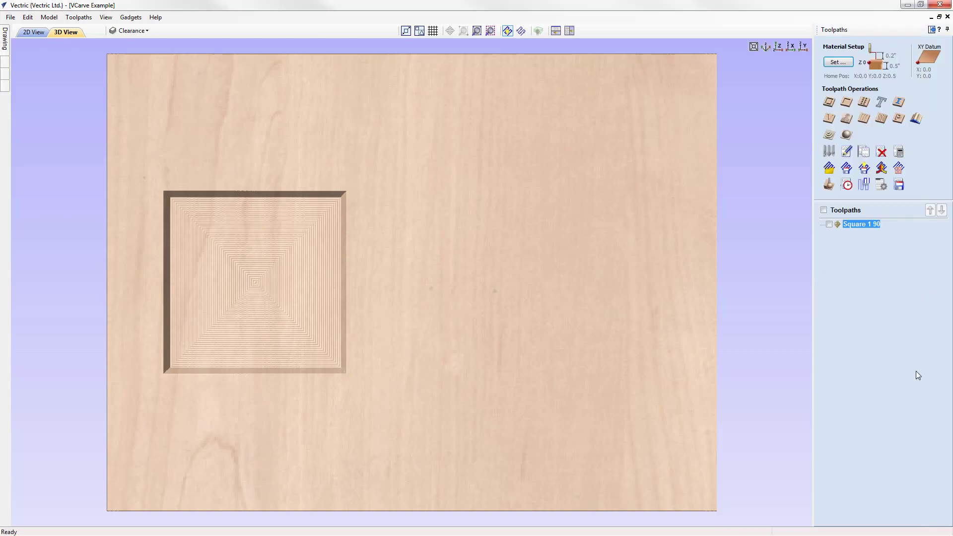
Step: Start a V-Carve / Engraving toolpath on the second, unmachined square in the 2D view and assign the V-Bit (90.0° - 1/2") as its tool
left_click(34, 32)
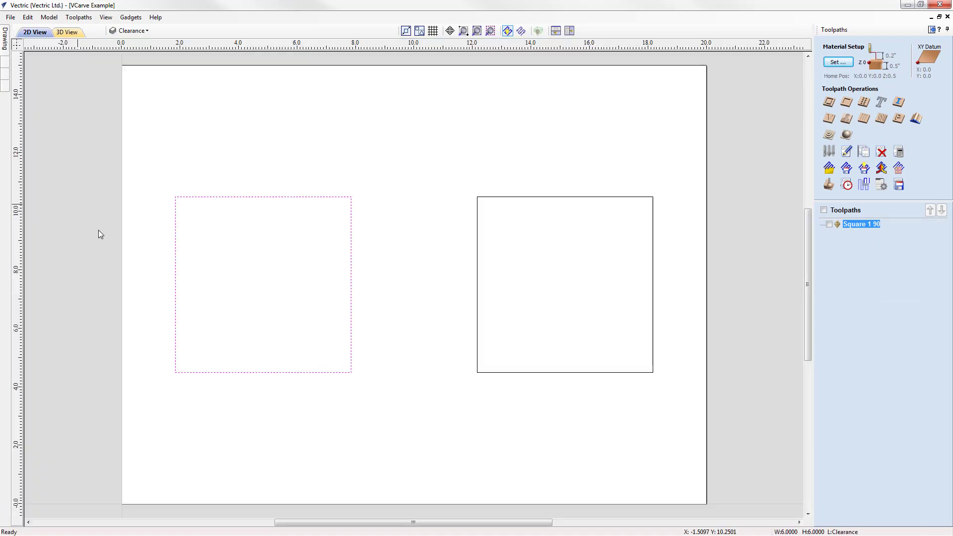
left_click(575, 198)
left_click(835, 119)
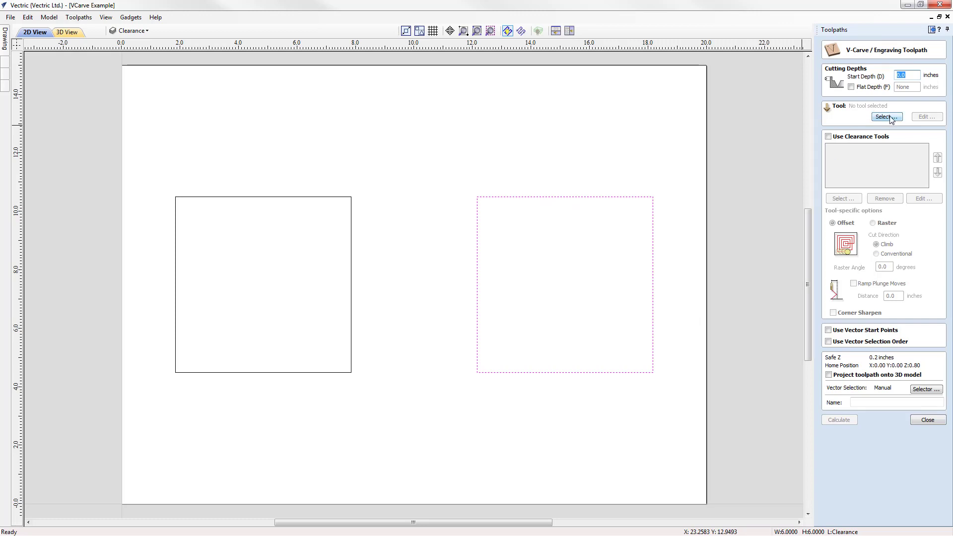
left_click(886, 117)
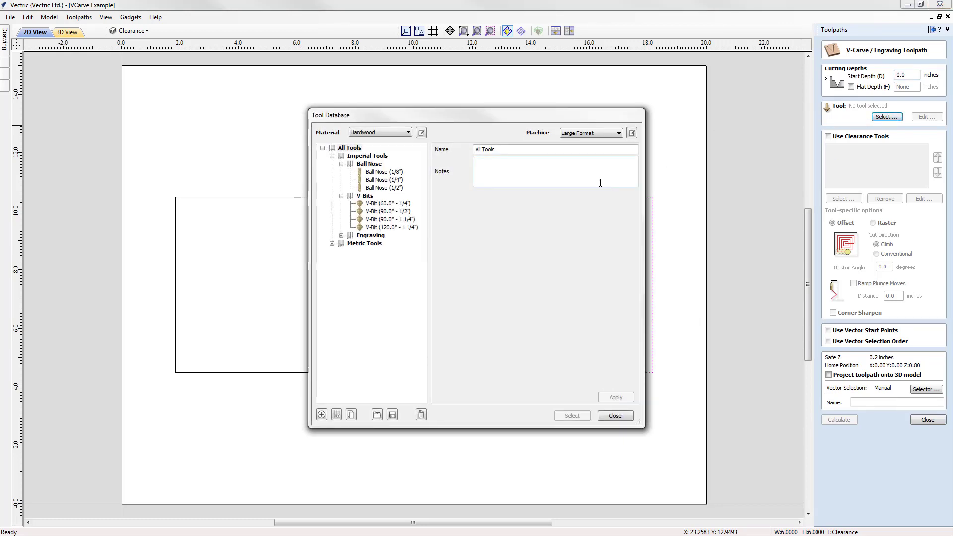
left_click(374, 213)
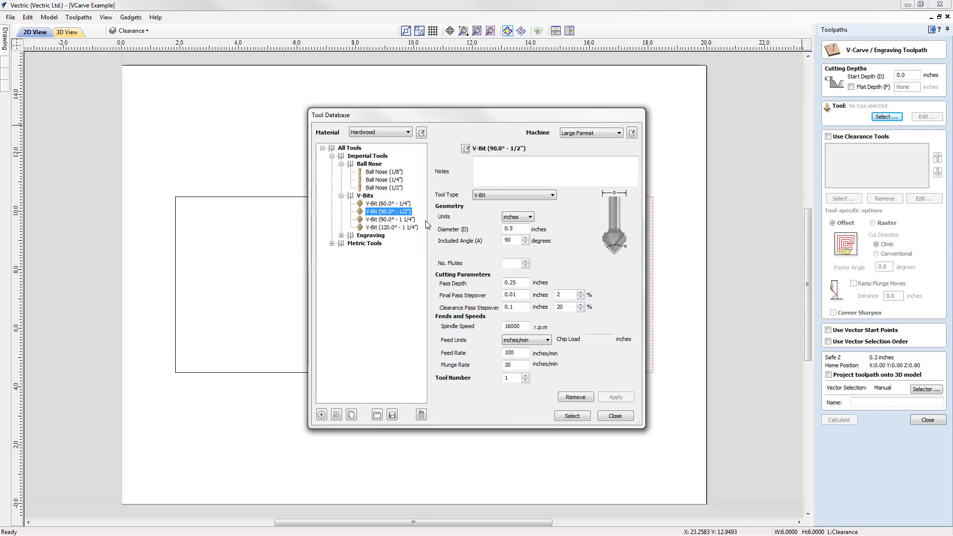
left_click(572, 416)
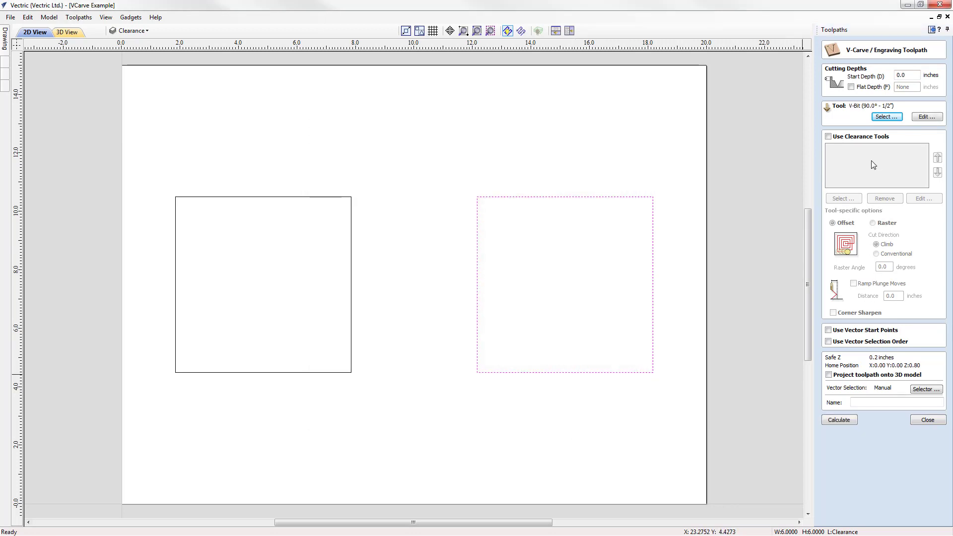
Step: Enable clearance tools with a flat depth of 0.2 inches and add End Mill (1/4") as the clearance tool
left_click(849, 137)
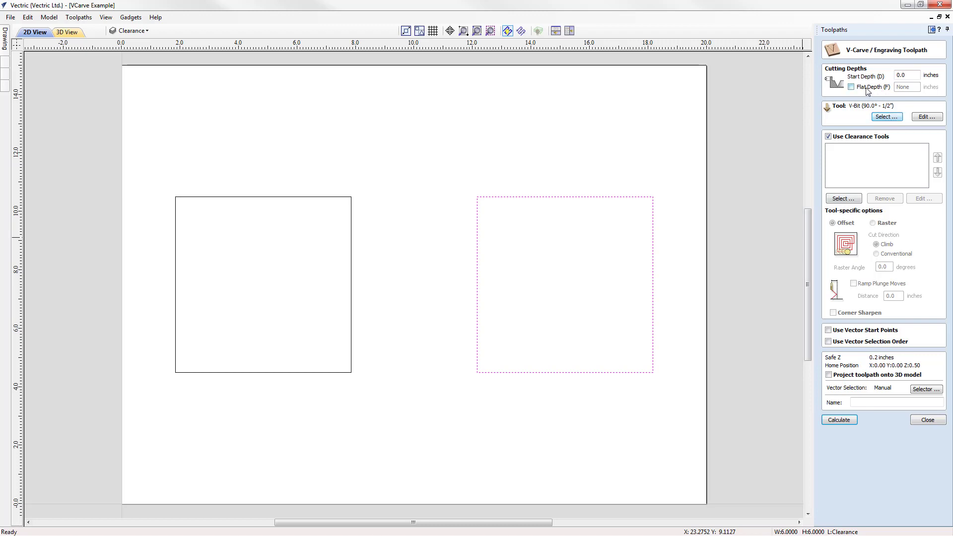
left_click(851, 87)
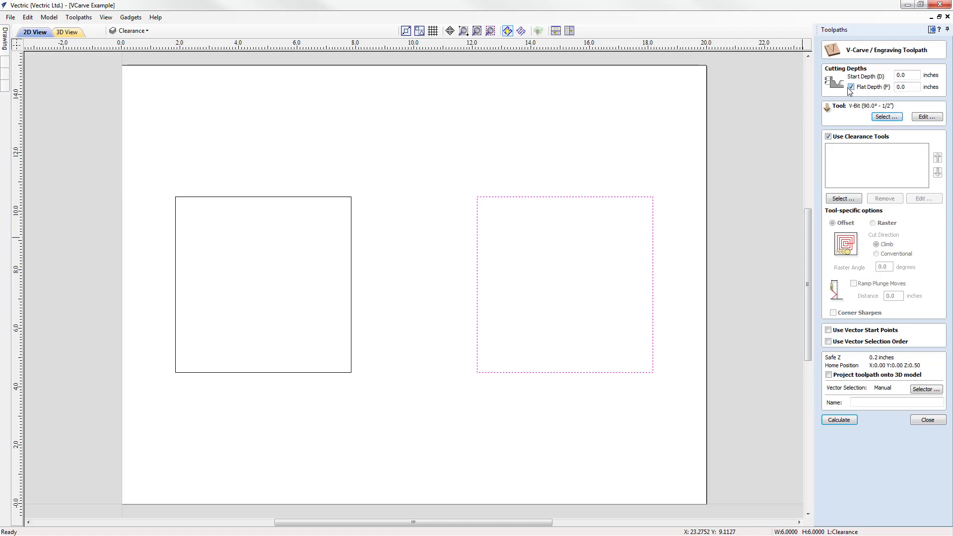
double_click(902, 88)
left_click(845, 200)
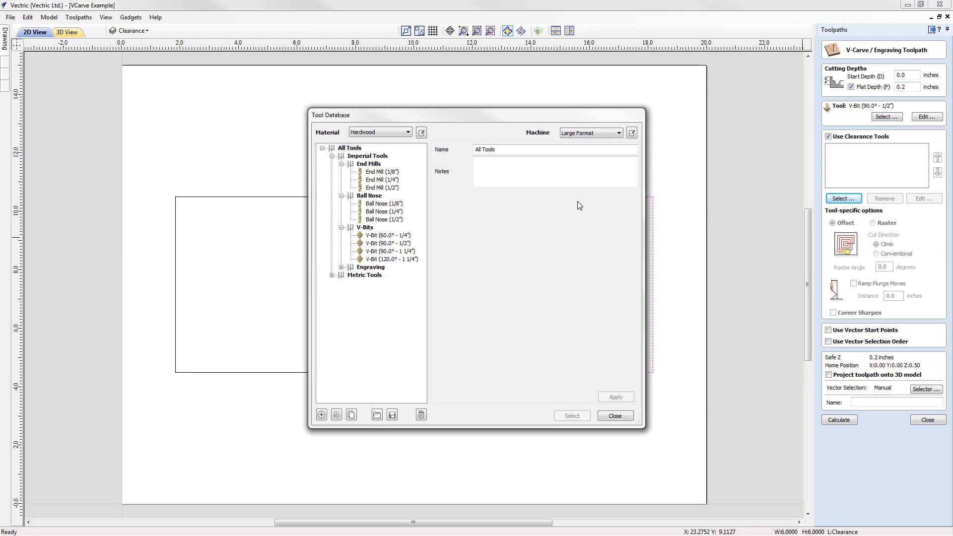
left_click(376, 181)
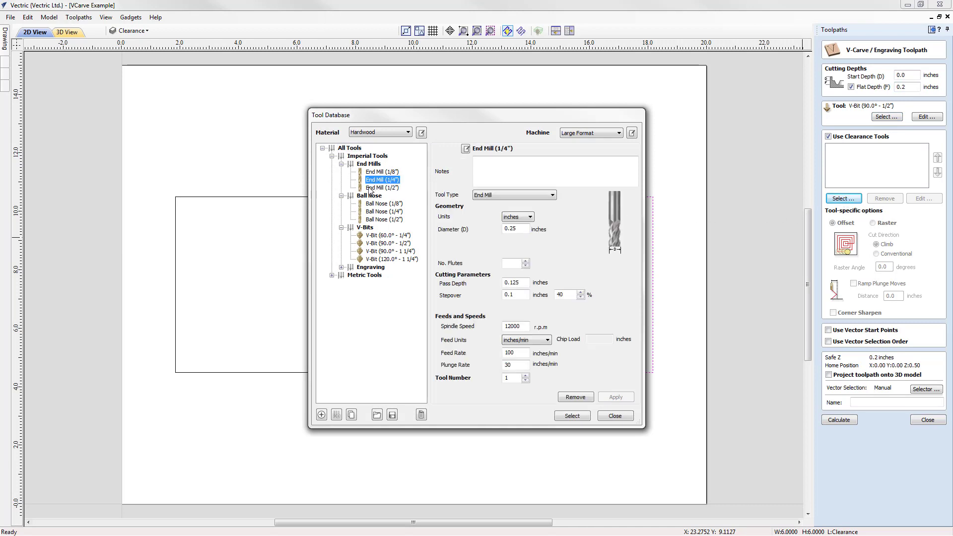
left_click(570, 416)
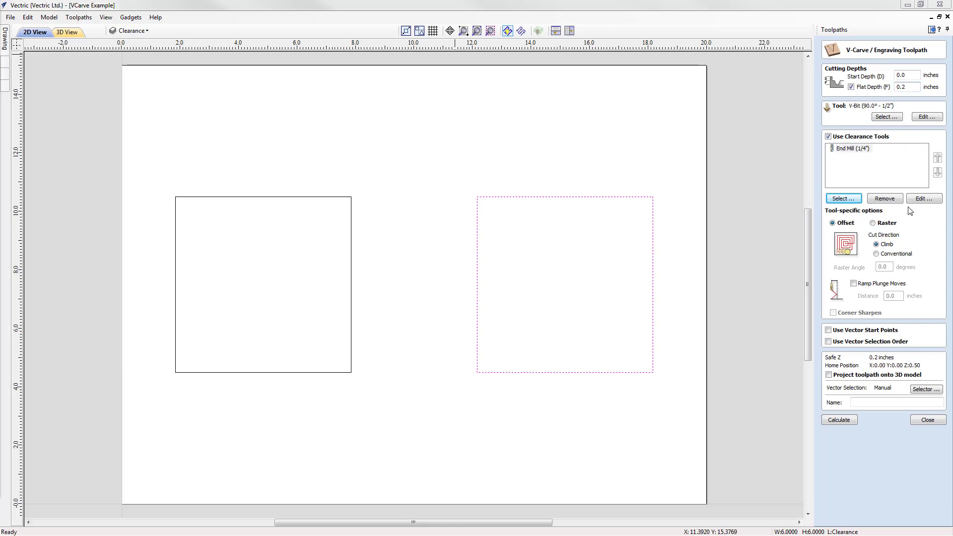
Step: Check the clearance end mill's cutting parameters, and remove and re-add End Mill (1/4") in the clearance tool list
left_click(938, 200)
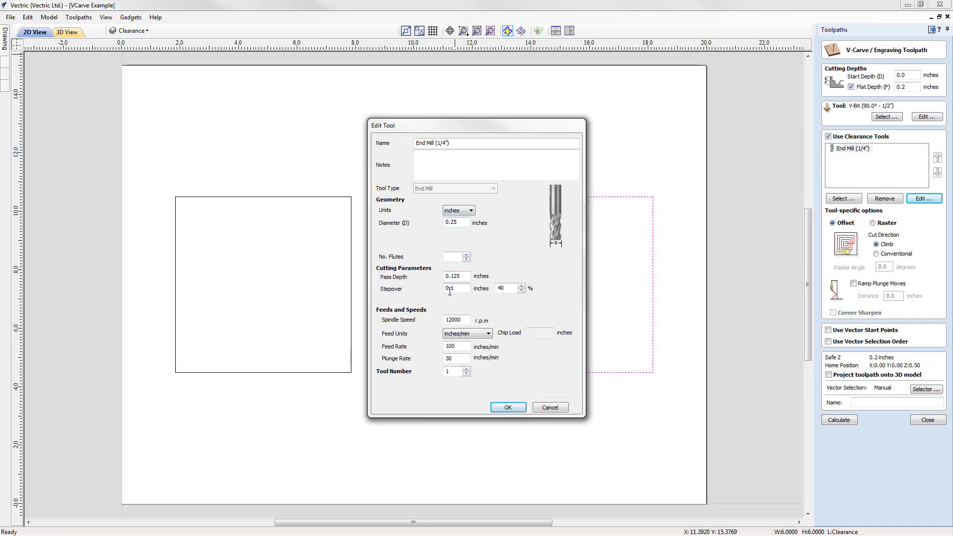
left_click(510, 410)
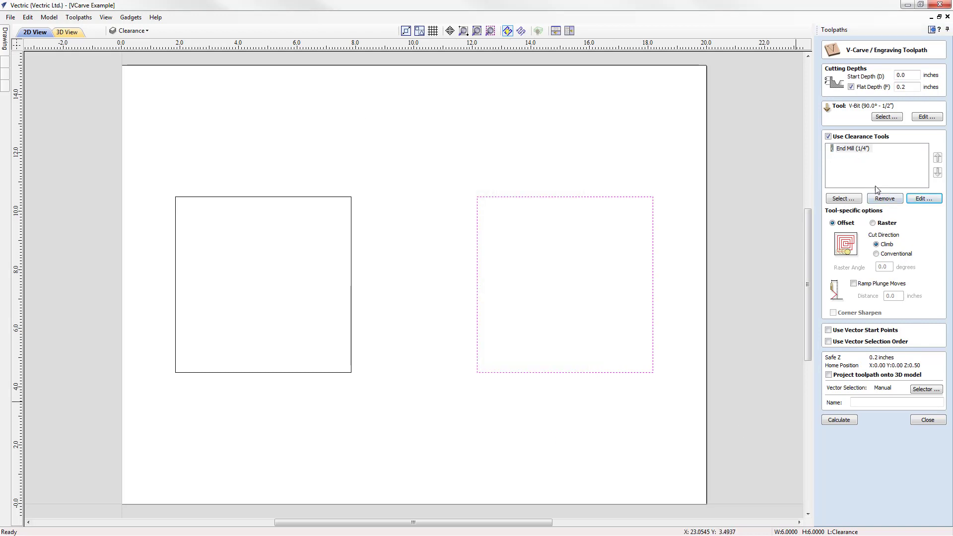
left_click(887, 200)
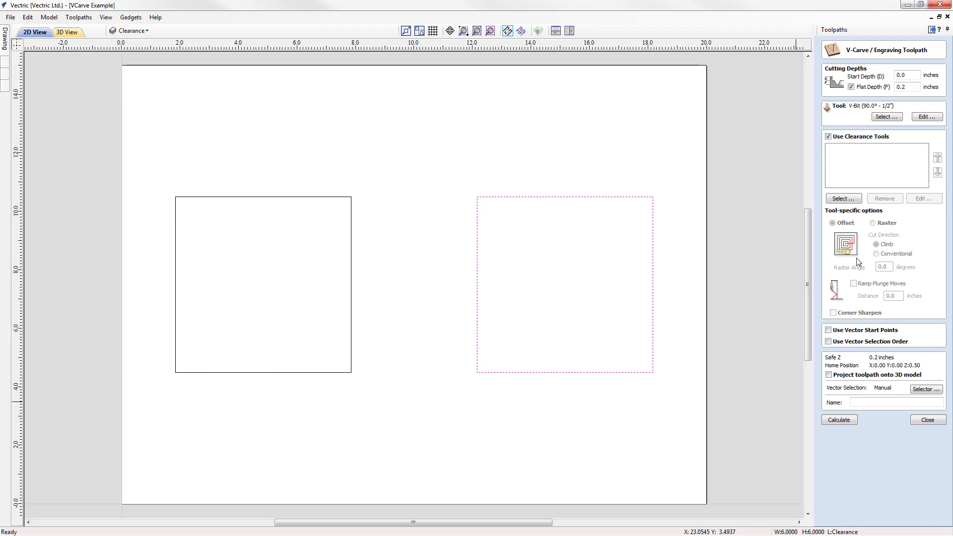
left_click(843, 199)
left_click(380, 180)
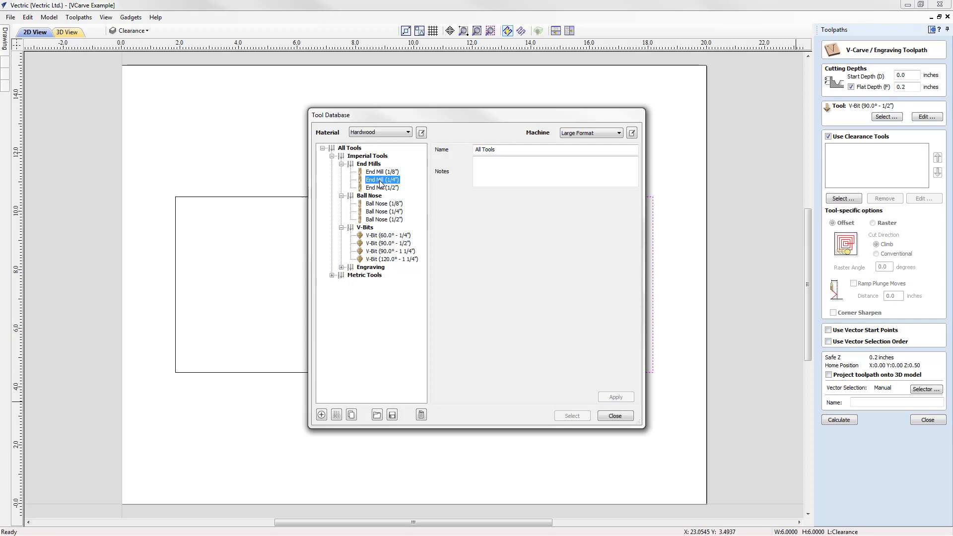
left_click(571, 416)
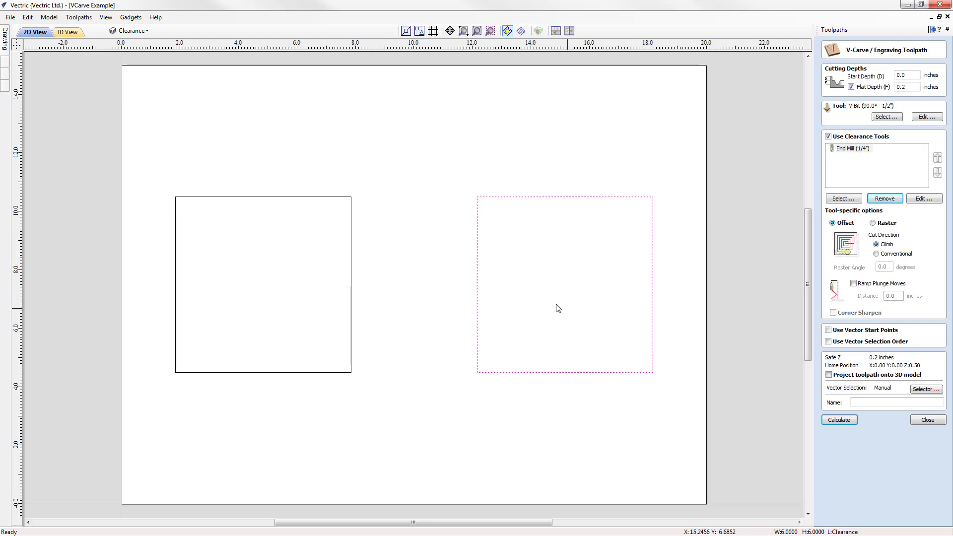
Step: With the second square selected, set the clearance strategy to Raster and add ramp plunge moves over a distance of 0.25 inches
left_click(570, 298)
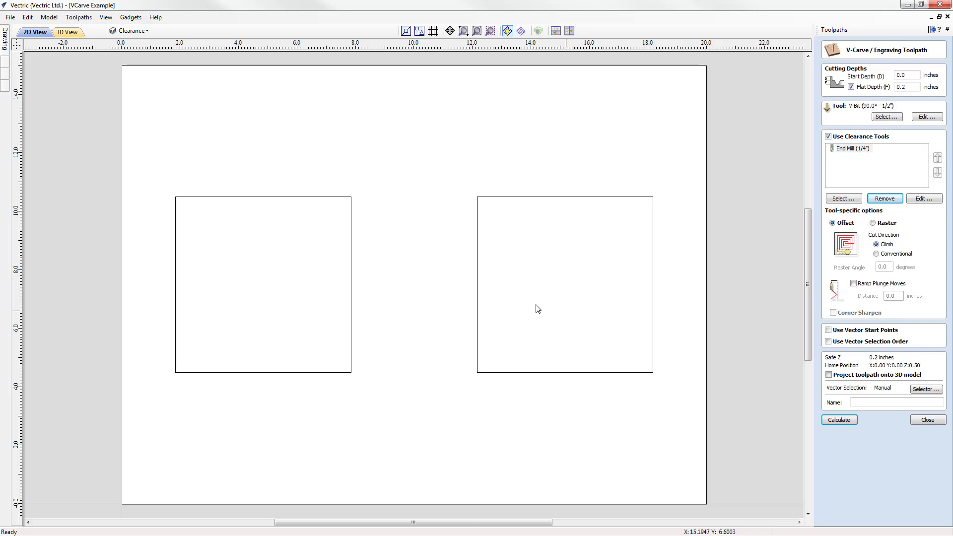
left_click(653, 277)
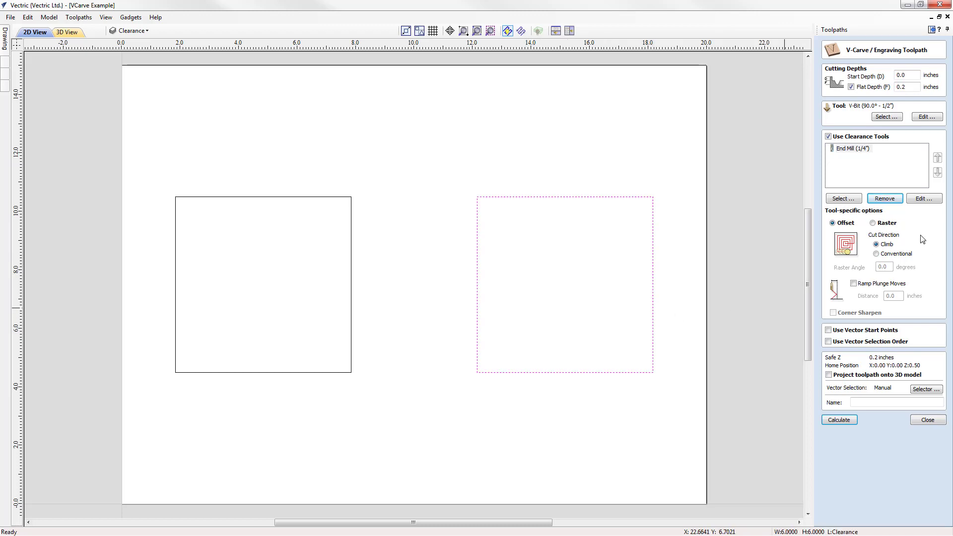
left_click(891, 224)
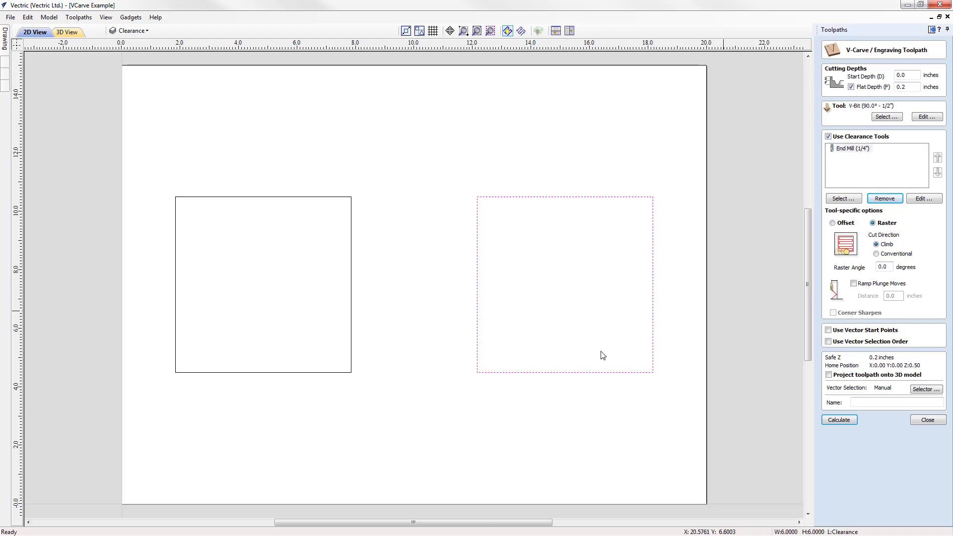
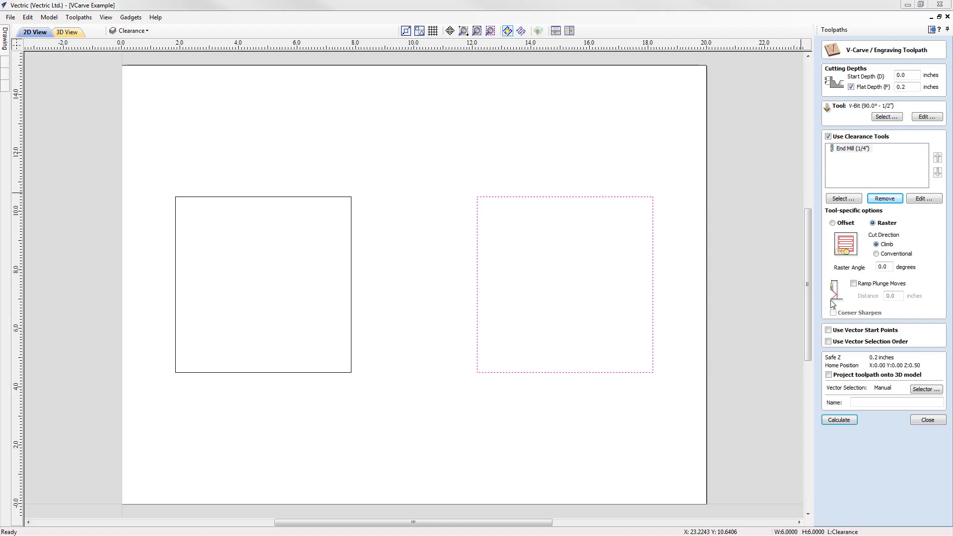
left_click(855, 284)
left_click_drag(891, 297, 902, 298)
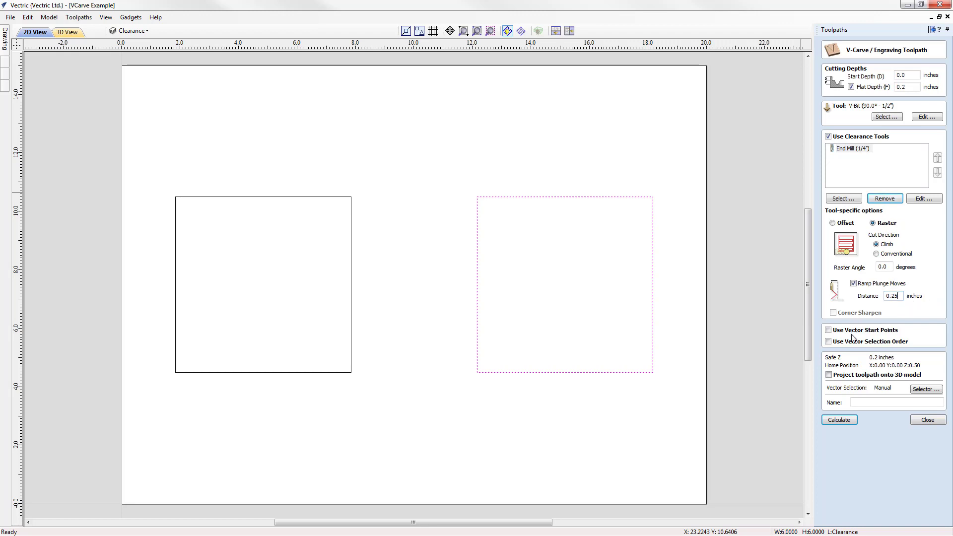
Step: Name the toolpath "Square 2 90" and calculate it
left_click(861, 400)
type("Square 2 90")
left_click(840, 420)
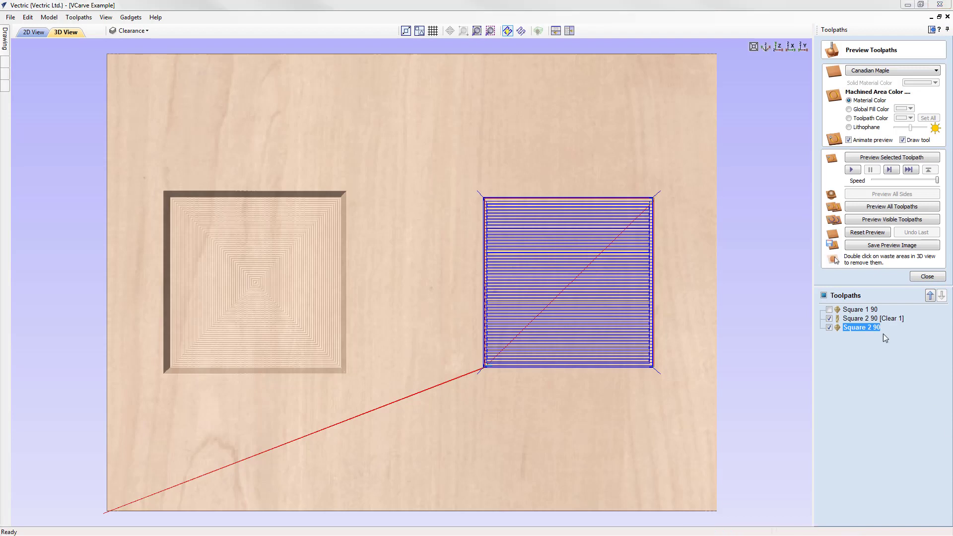
Step: Hide the Square 2 90 V-bit toolpath and select the Square 2 90 [Clear 1] clearance toolpath
left_click(856, 319)
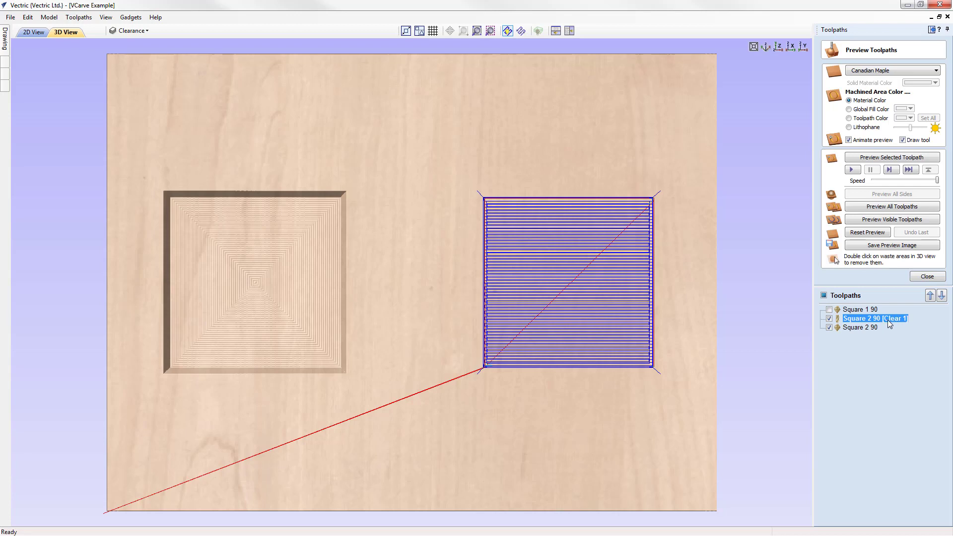
left_click(855, 329)
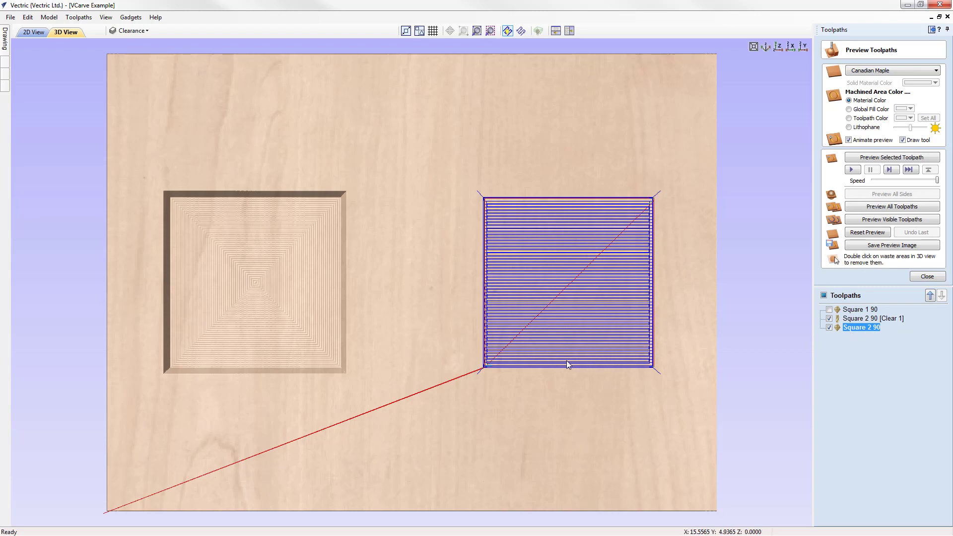
left_click(829, 328)
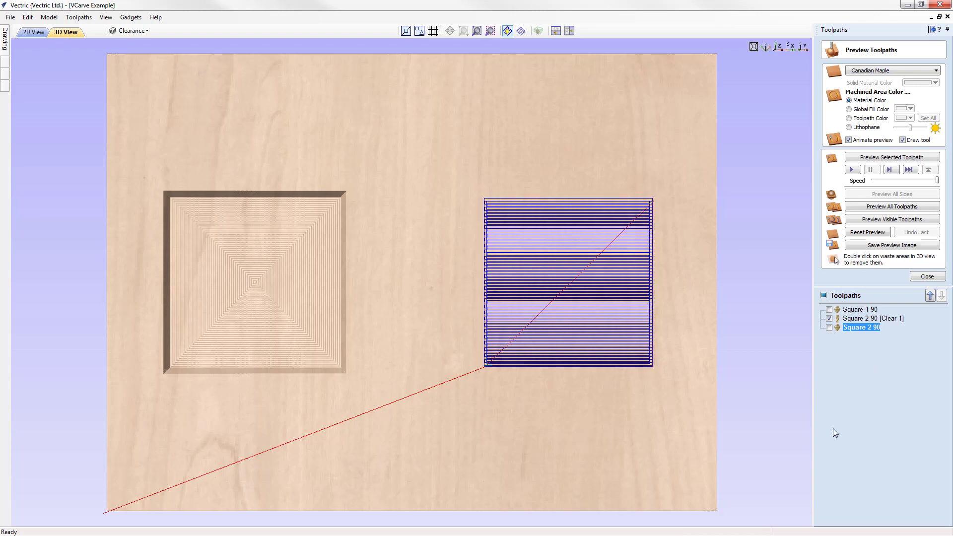
mouse_move(849, 331)
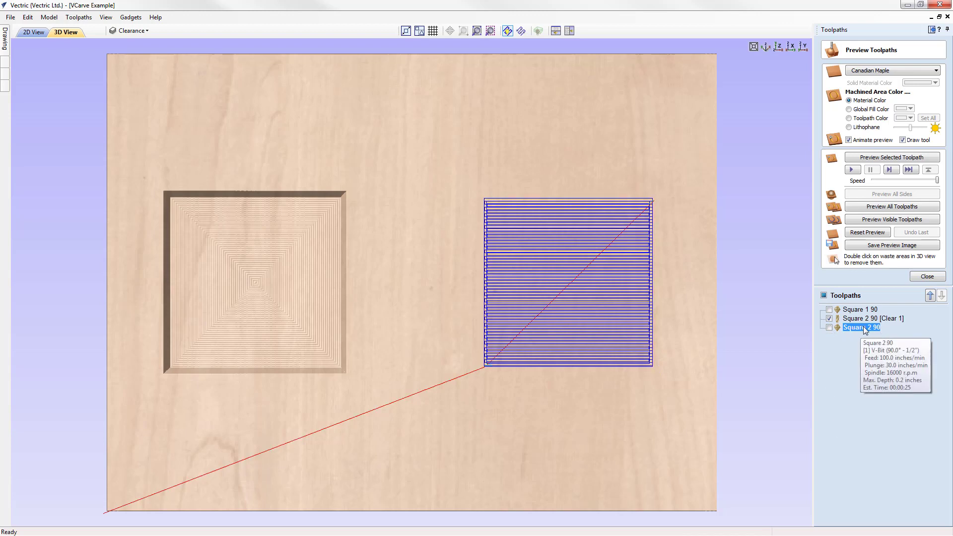
left_click(861, 319)
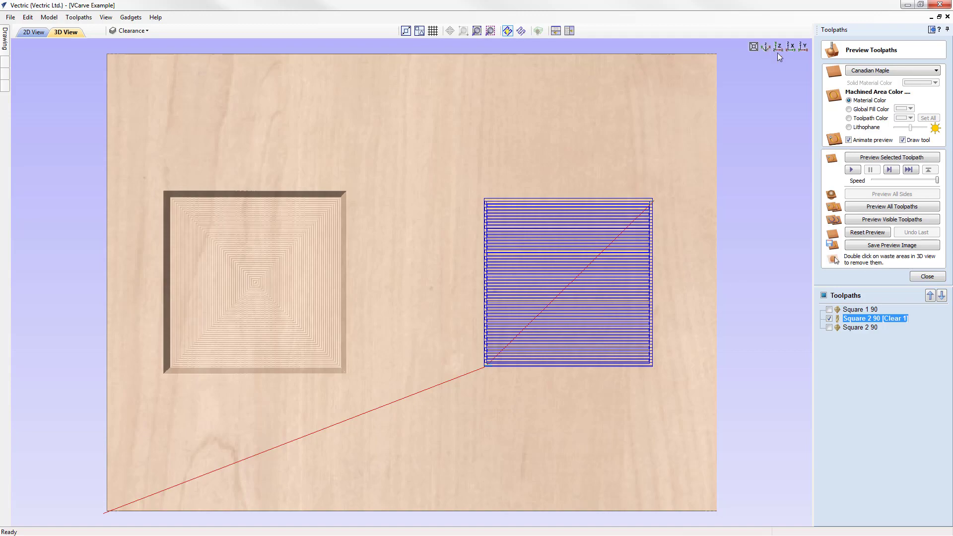
Step: Examine the ramp plunge moves and raster passes of the Square 2 90 [Clear 1] toolpath up close in 3D
left_click_drag(591, 355, 319, 305)
scroll(506, 329, "up", 6)
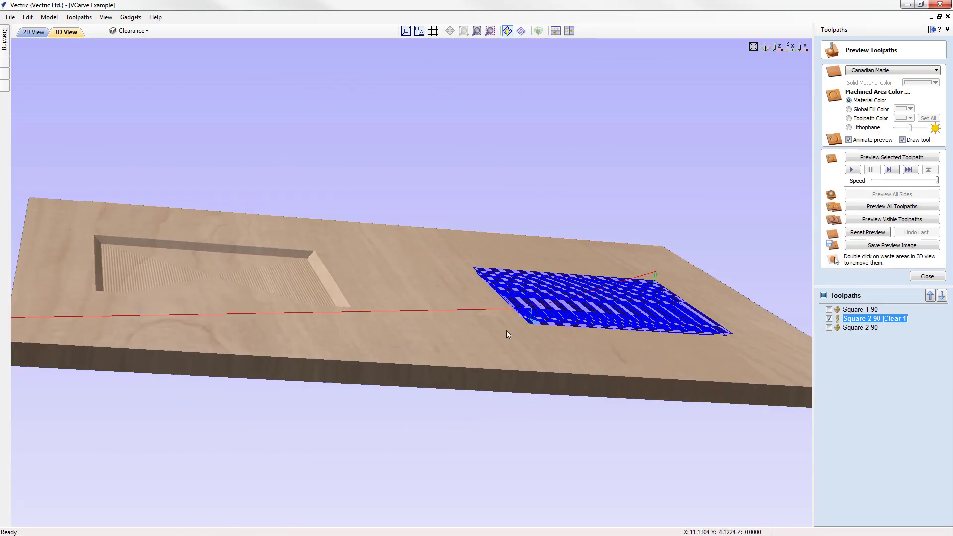
scroll(654, 360, "up", 3)
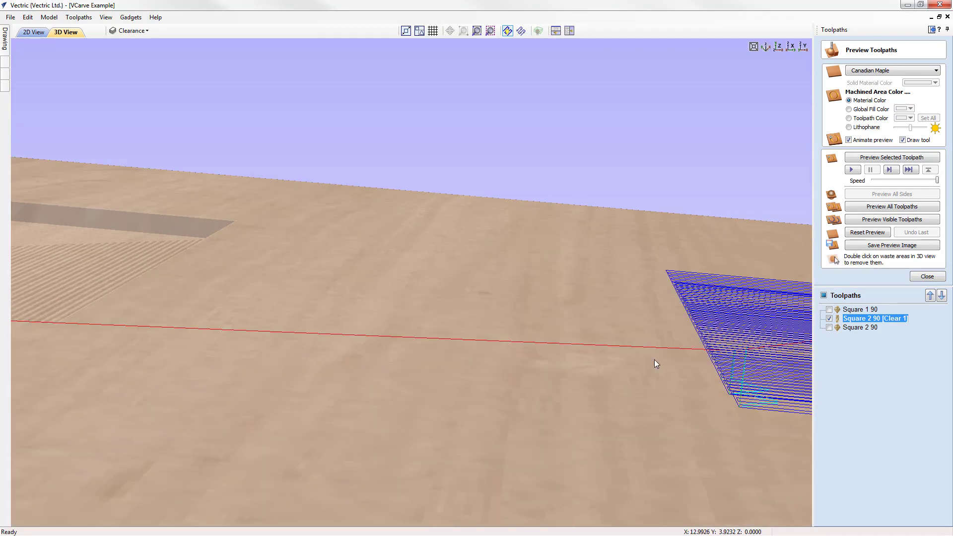
middle_click_drag(642, 347, 341, 290)
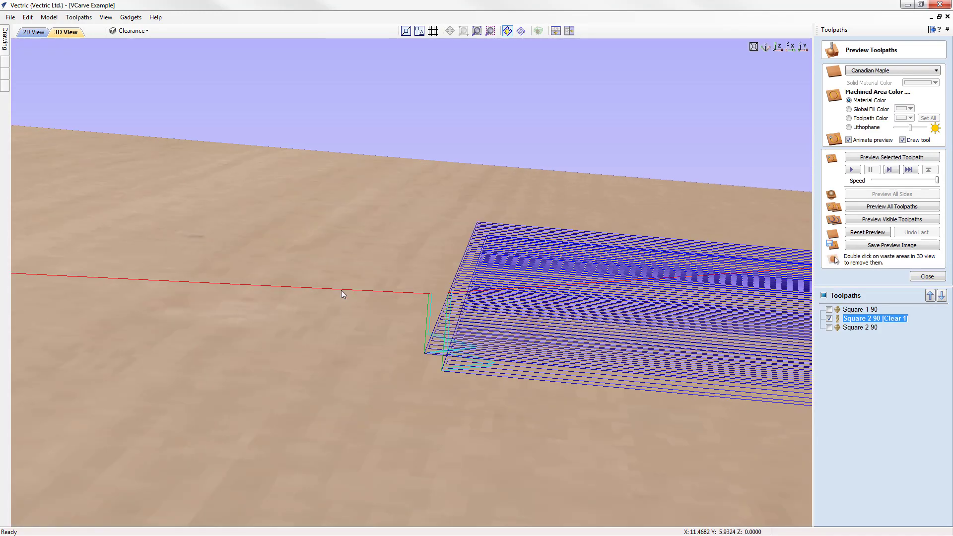
middle_click_drag(584, 341, 554, 291)
scroll(553, 291, "up", 2)
mouse_move(553, 291)
left_mouse_down()
mouse_move(547, 297)
mouse_move(564, 288)
mouse_move(555, 307)
left_mouse_up()
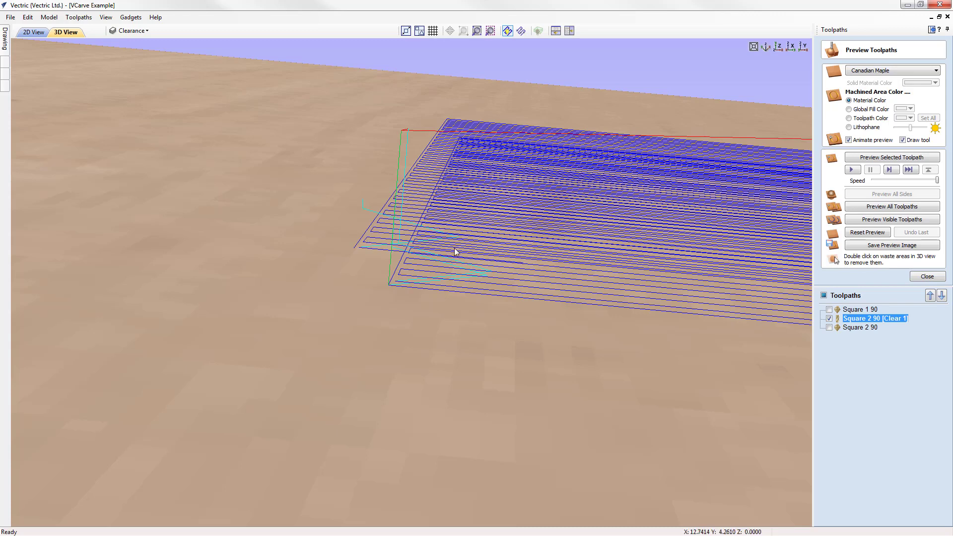
Step: Preview the Square 2 90 [Clear 1] toolpath from above and inspect the cleared pocket from several angles
left_click(777, 47)
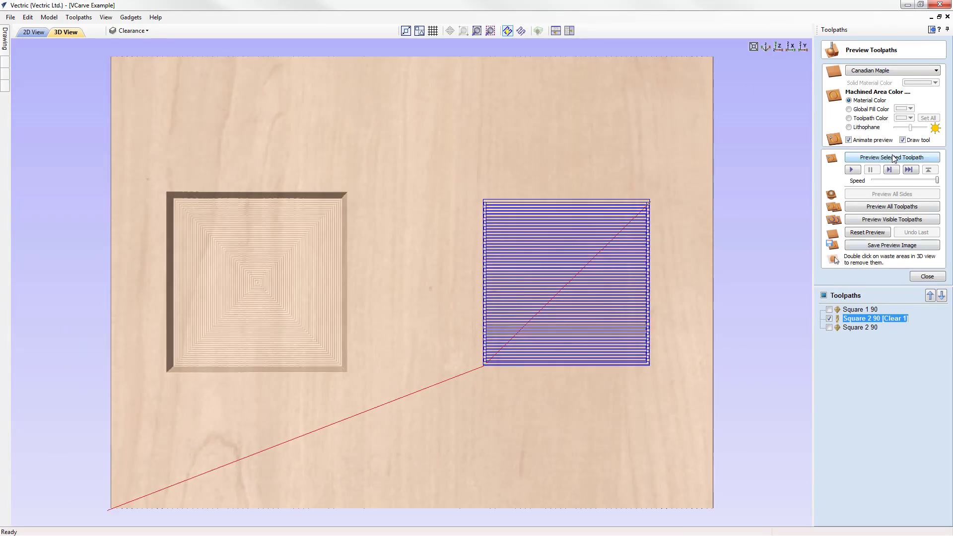
left_click(886, 158)
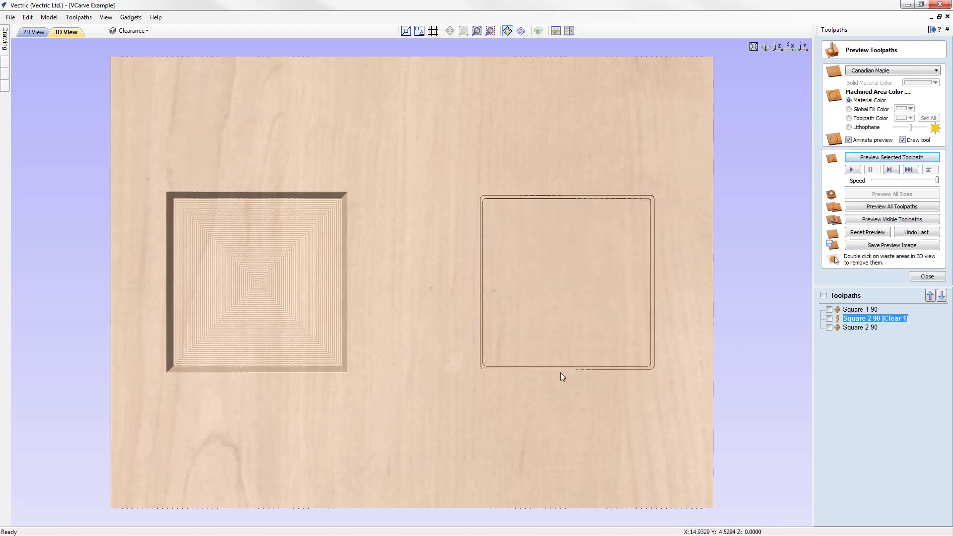
left_click_drag(540, 312, 557, 279)
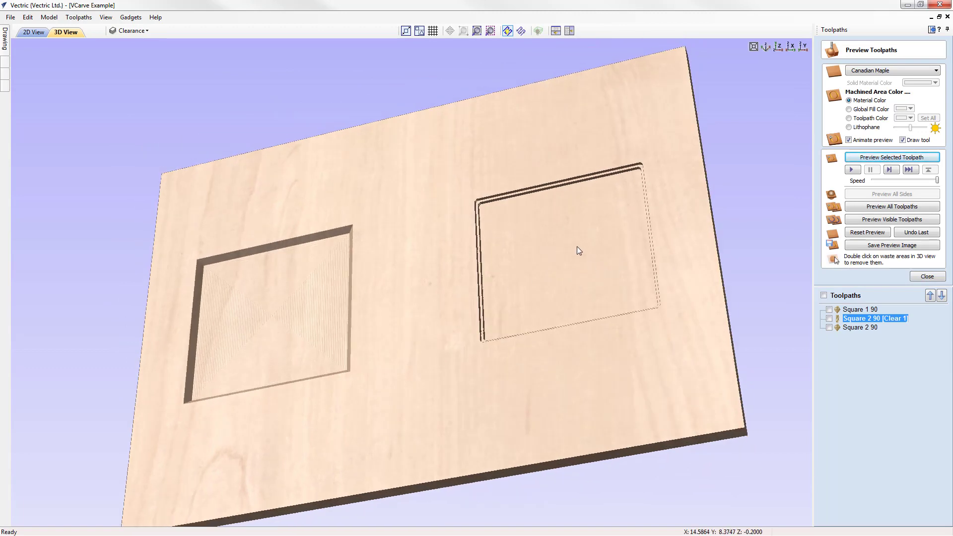
left_click_drag(577, 246, 526, 244)
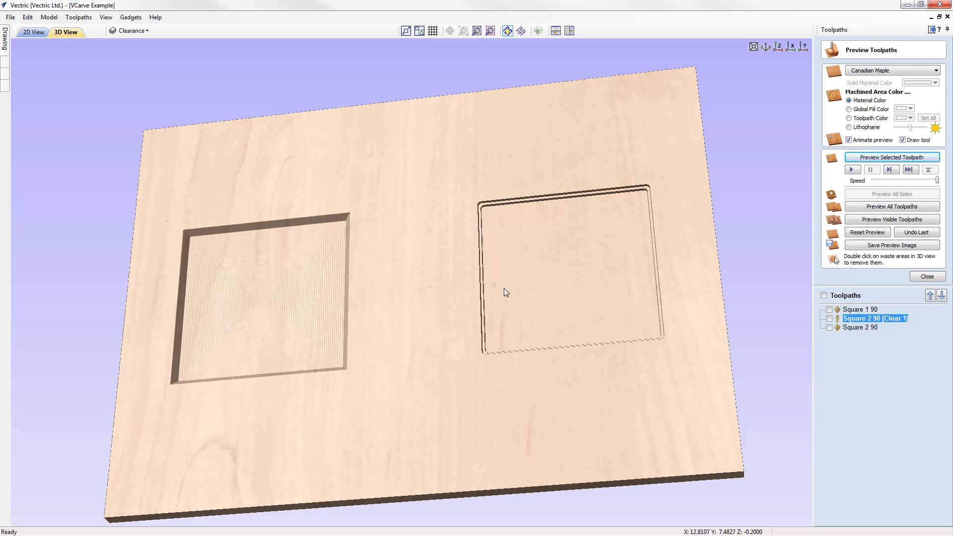
left_click_drag(504, 288, 293, 281)
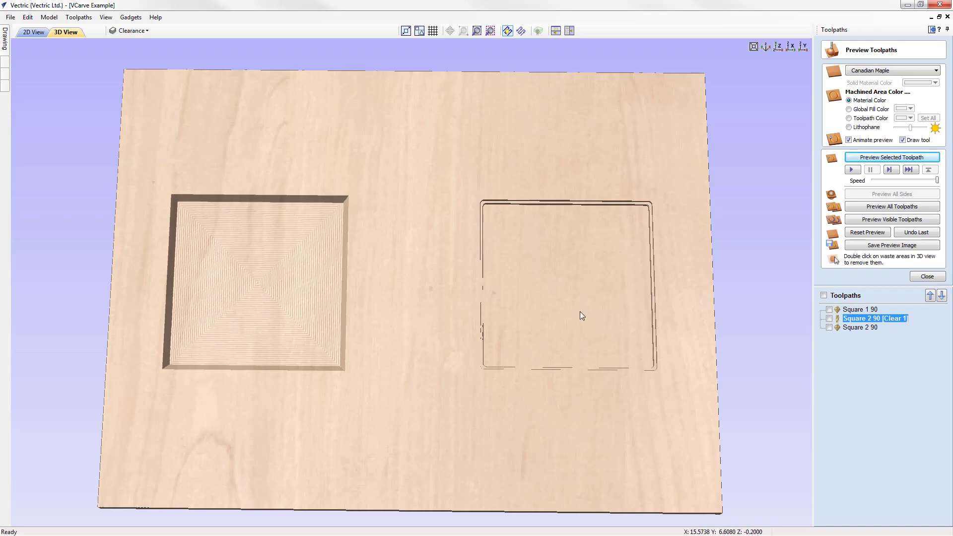
Step: Preview the Square 2 90 V-bit toolpath and compare both finished pockets in a straight-down view
left_click_drag(579, 314, 549, 326)
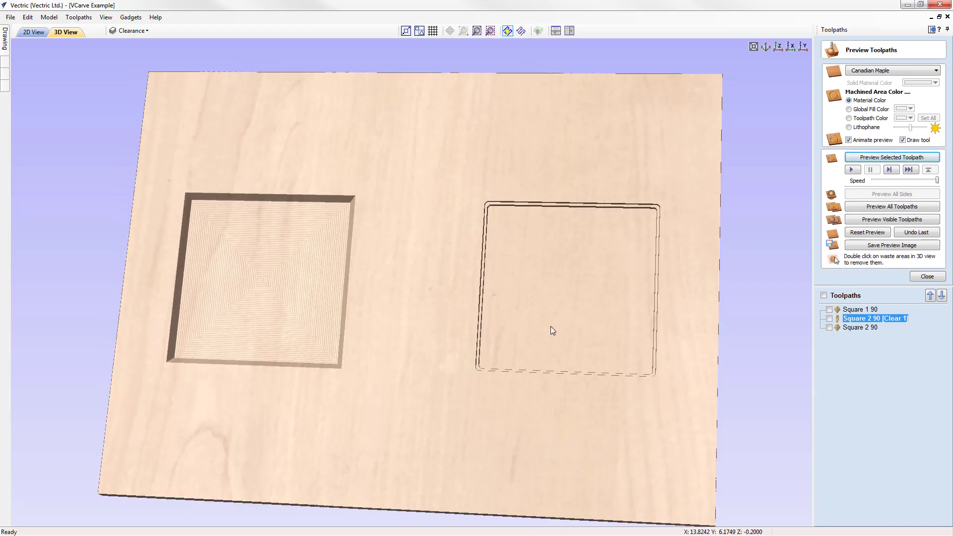
left_click(866, 328)
left_click(829, 328)
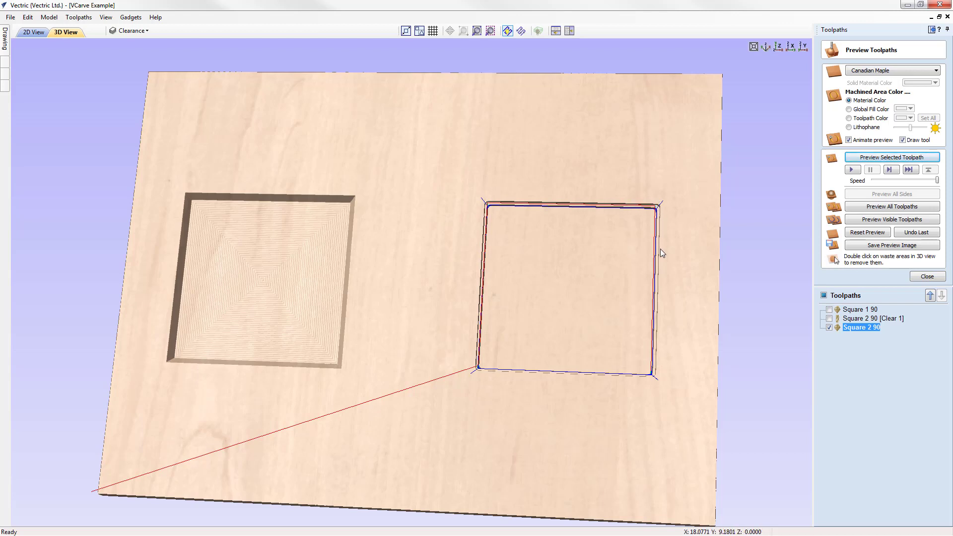
left_click(894, 159)
left_click_drag(559, 376, 628, 389)
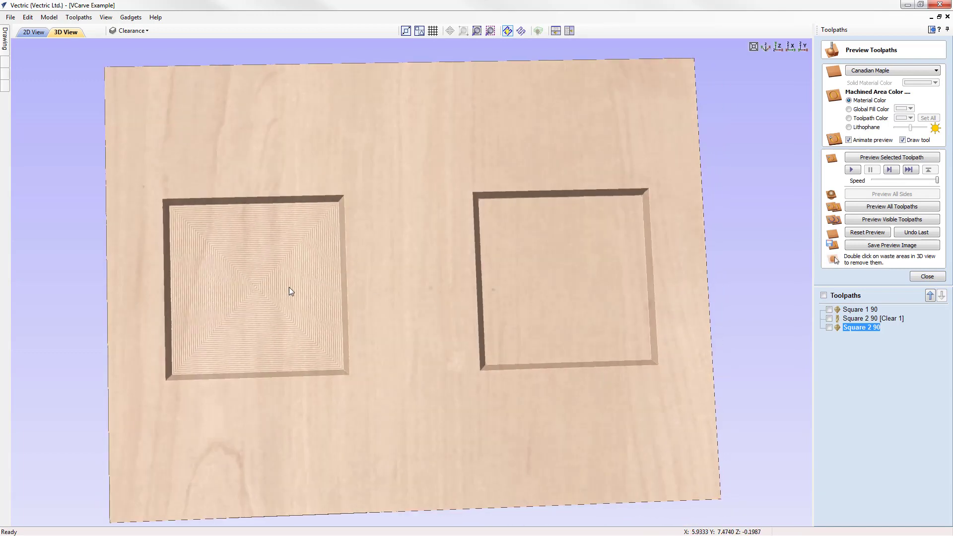
left_click(777, 48)
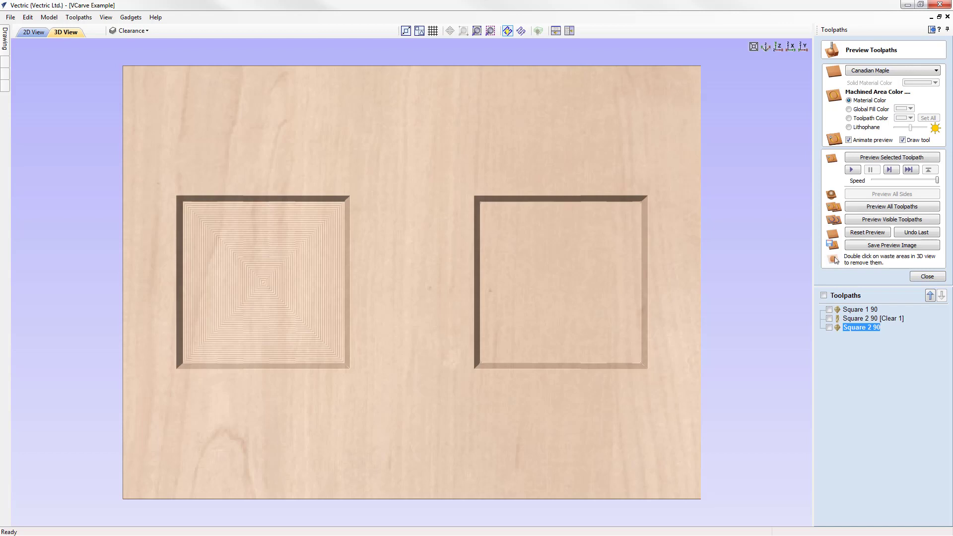
Step: Close the current project without saving and open "Flying Scotsman - VCarve Example.crv" from the VCarve_Toolpath_Guide folder
left_click(9, 17)
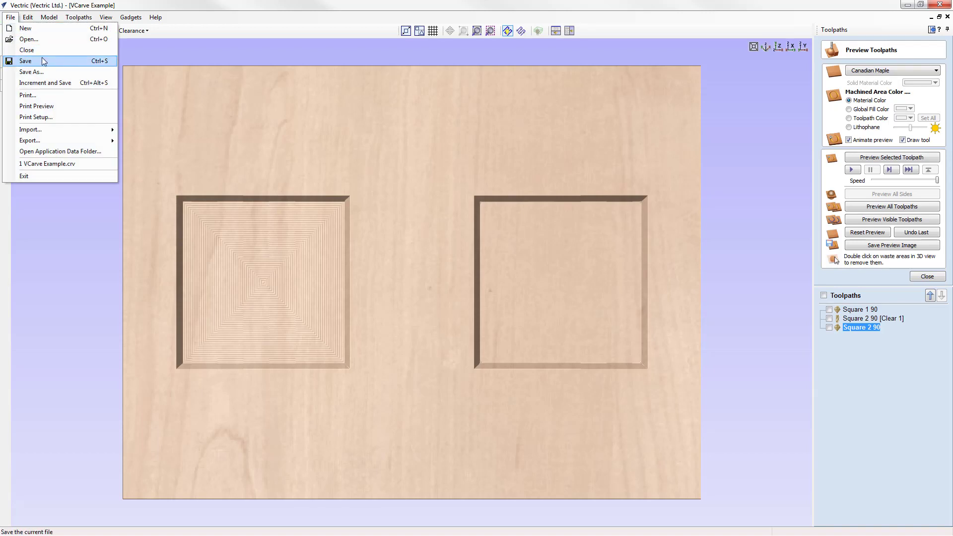
left_click(45, 54)
left_click(481, 296)
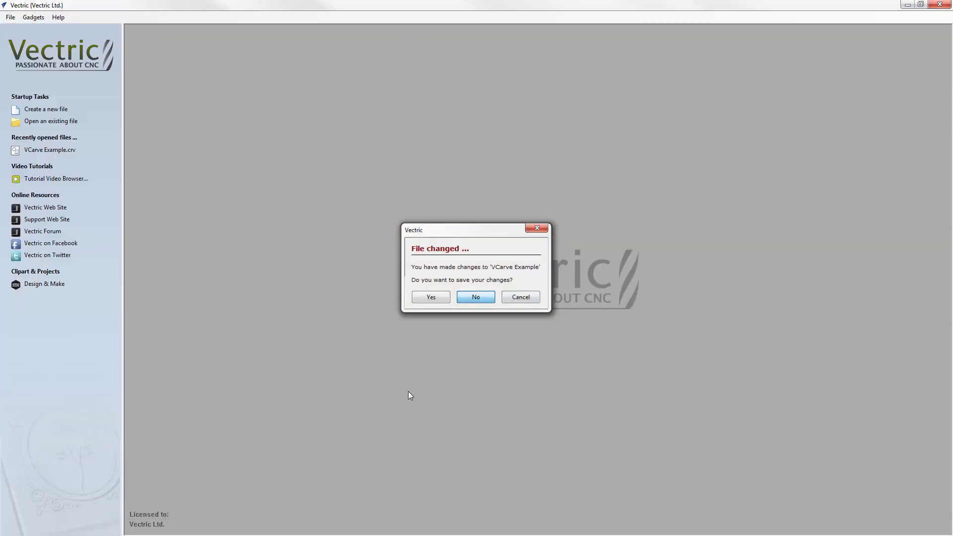
left_click(64, 122)
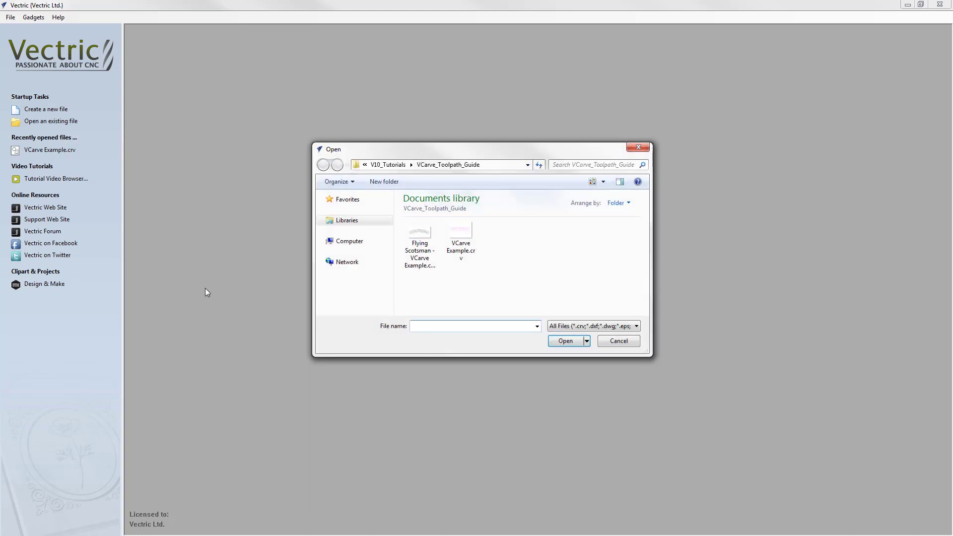
left_click(421, 244)
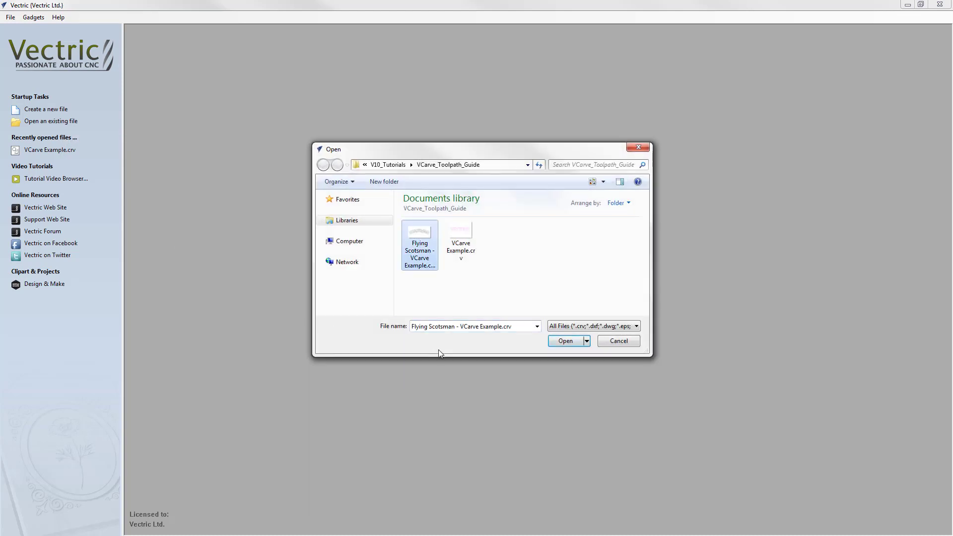
left_click(568, 342)
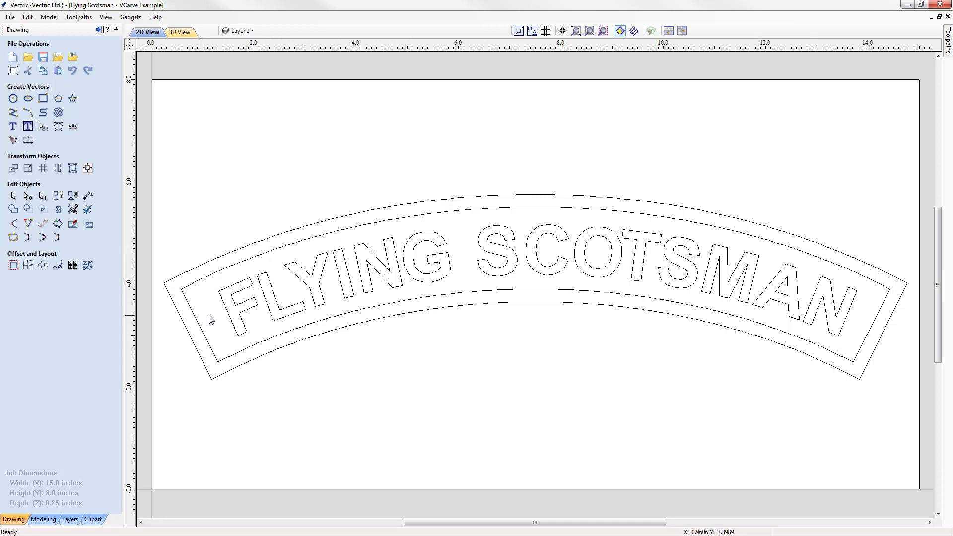
Step: Examine the curved FLYING SCOTSMAN lettering and its surrounding border vectors by selecting them in turn
left_click(204, 340)
left_click(234, 325)
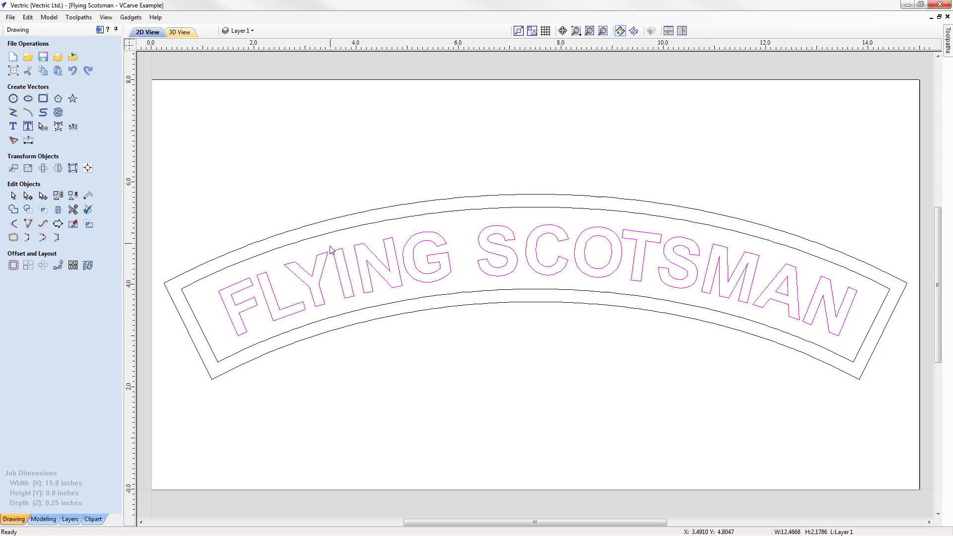
left_click(243, 248)
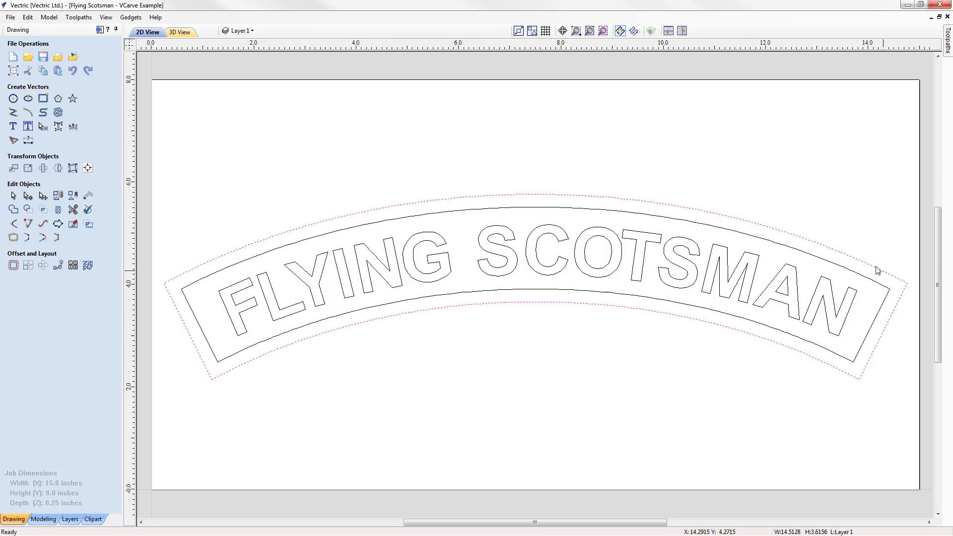
left_click(172, 358)
Step: Set the home position's Z gap above material to 0.25 inches in the material setup, keeping the lower-left XY datum
left_click(99, 30)
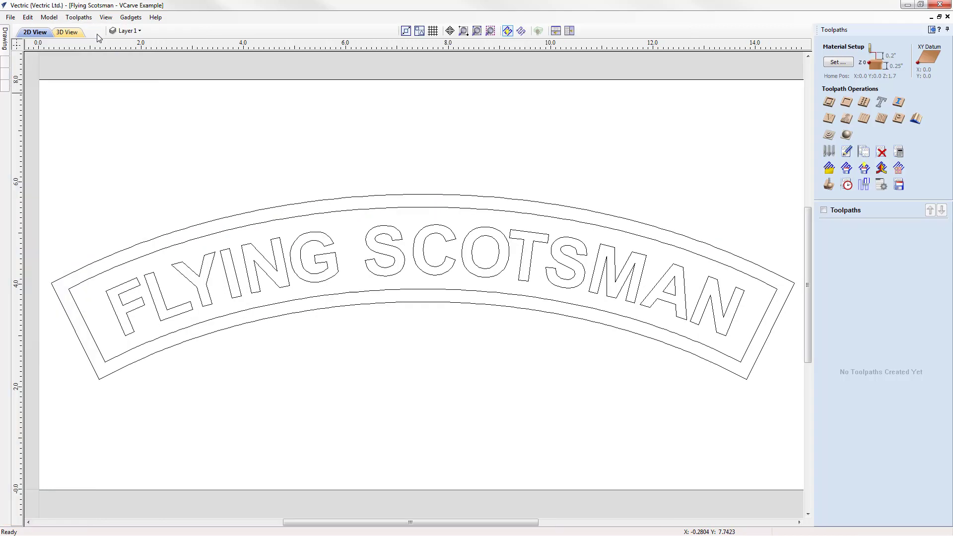
left_click(838, 63)
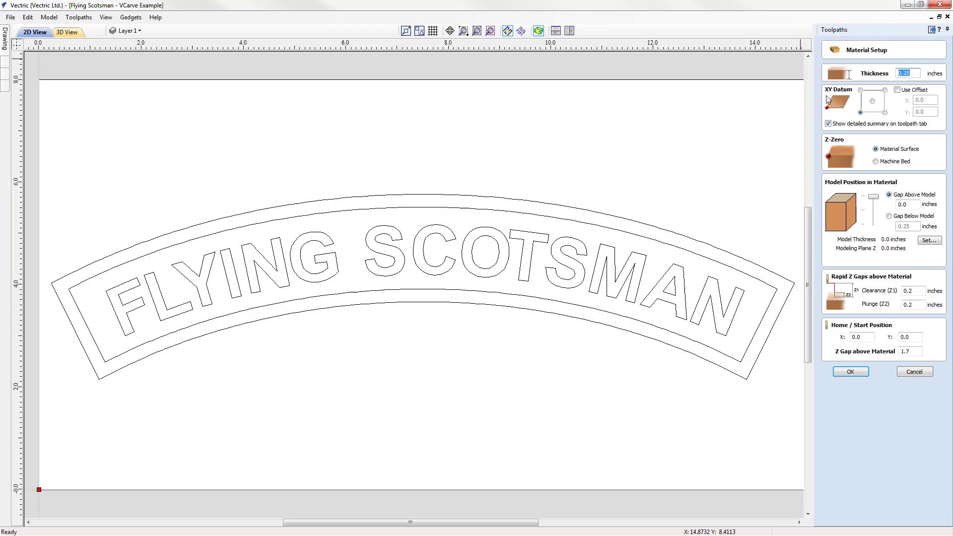
left_click(860, 113)
left_click(906, 352)
double_click(906, 351)
left_click(850, 372)
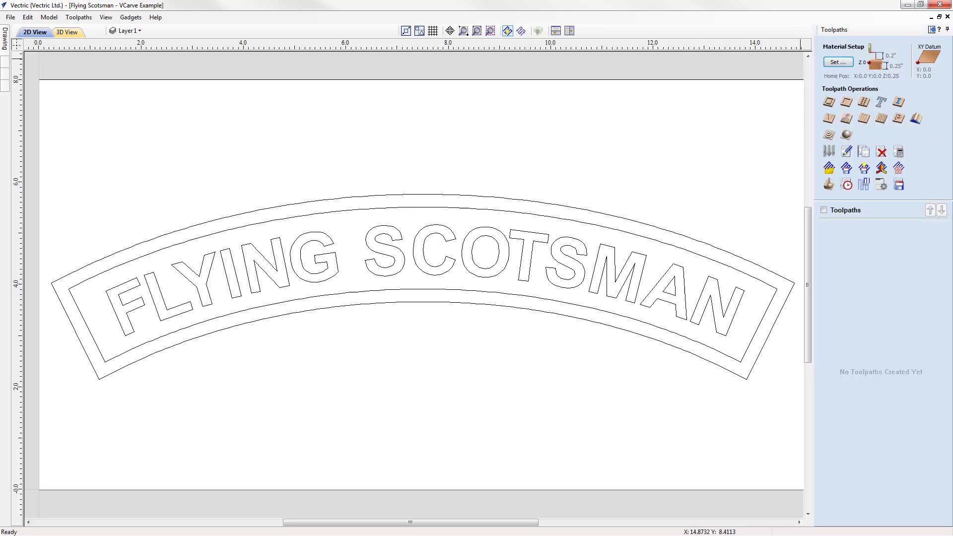
Step: Start a V-Carve / Engraving toolpath for the inner border and FLYING SCOTSMAN lettering with a 0.1-inch flat depth
left_click(829, 118)
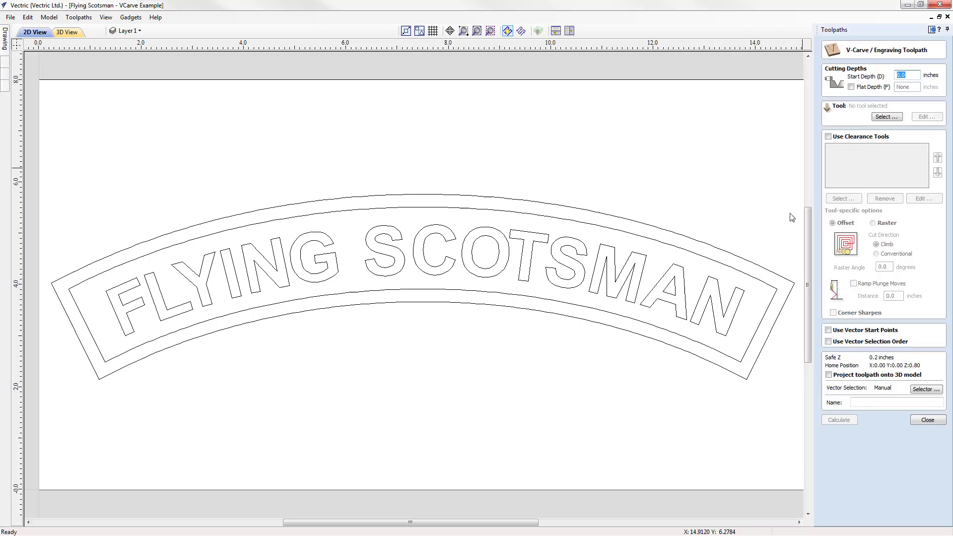
left_click(577, 238)
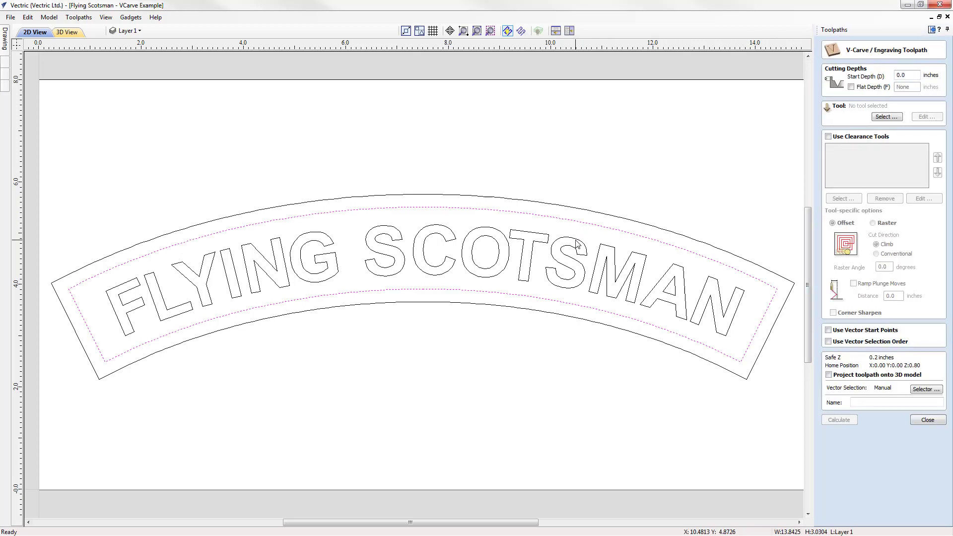
left_click(577, 242, "shift")
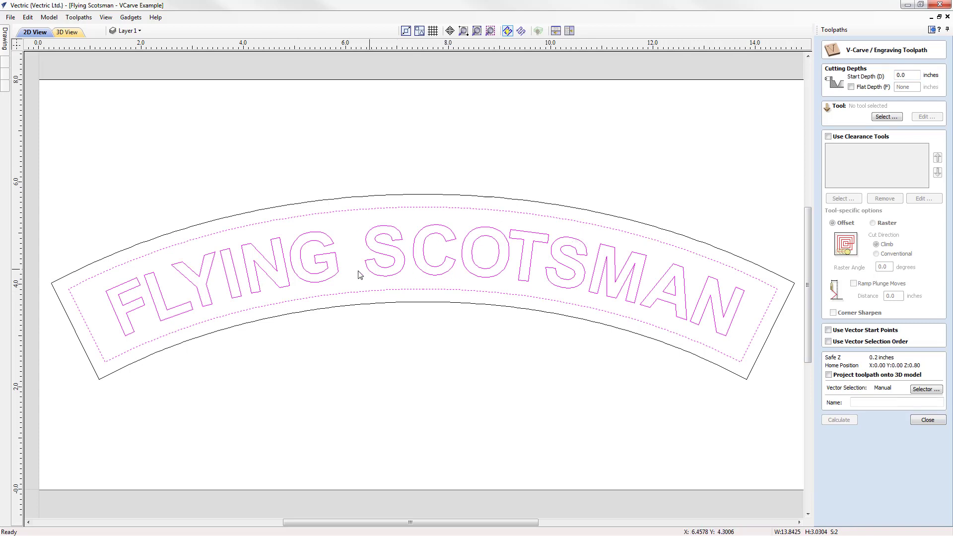
left_click(856, 86)
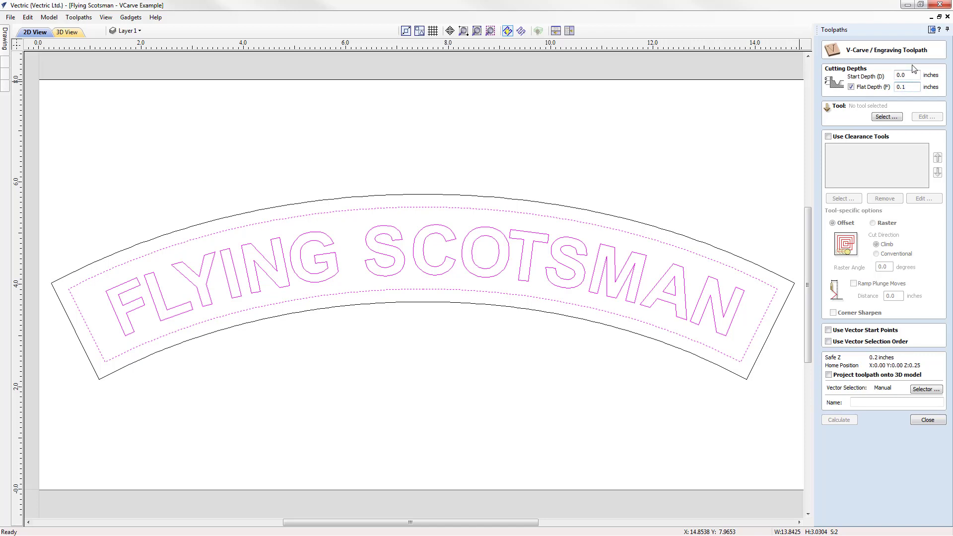
Step: Assign the V-Bit (60.0° - 1/4") as the carving tool and add the End Mill (1/8") as the clearance tool
left_click(882, 118)
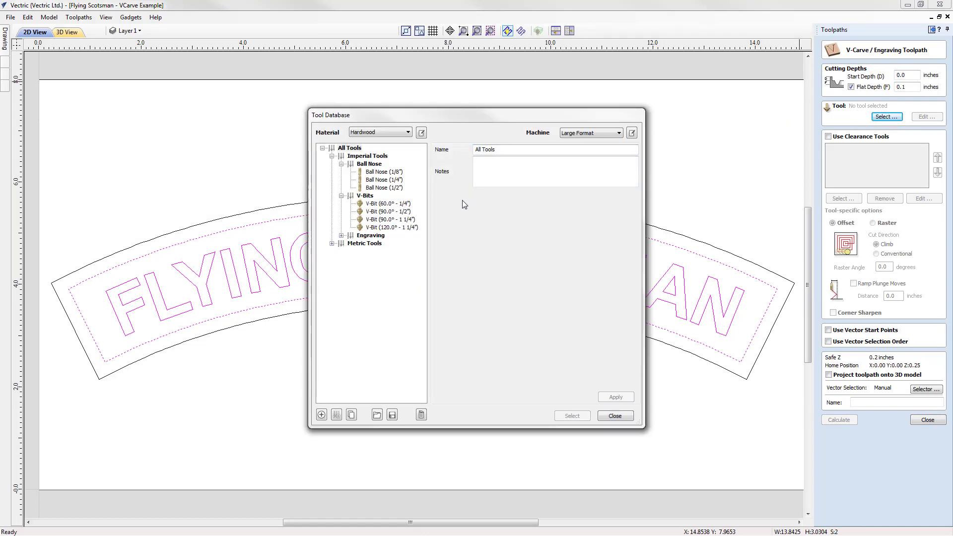
left_click(388, 205)
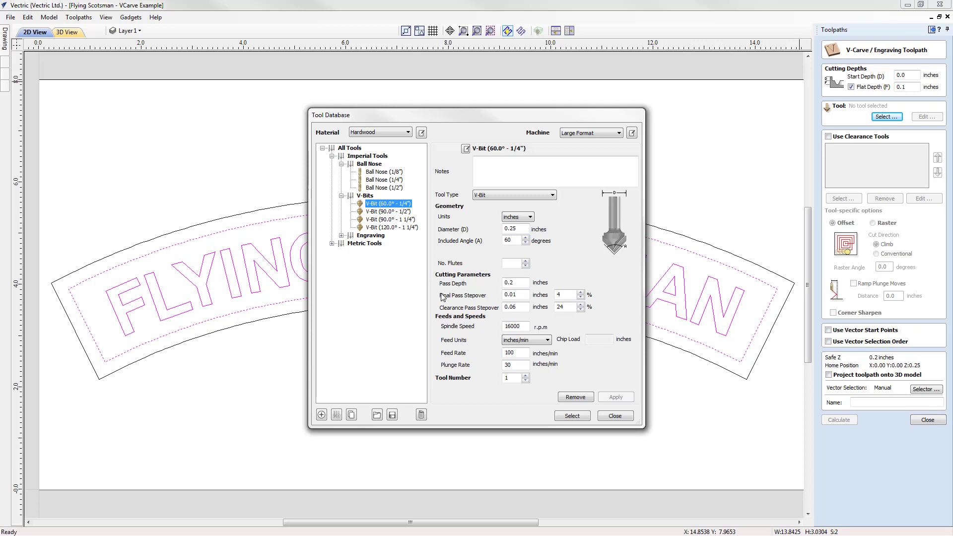
left_click(572, 416)
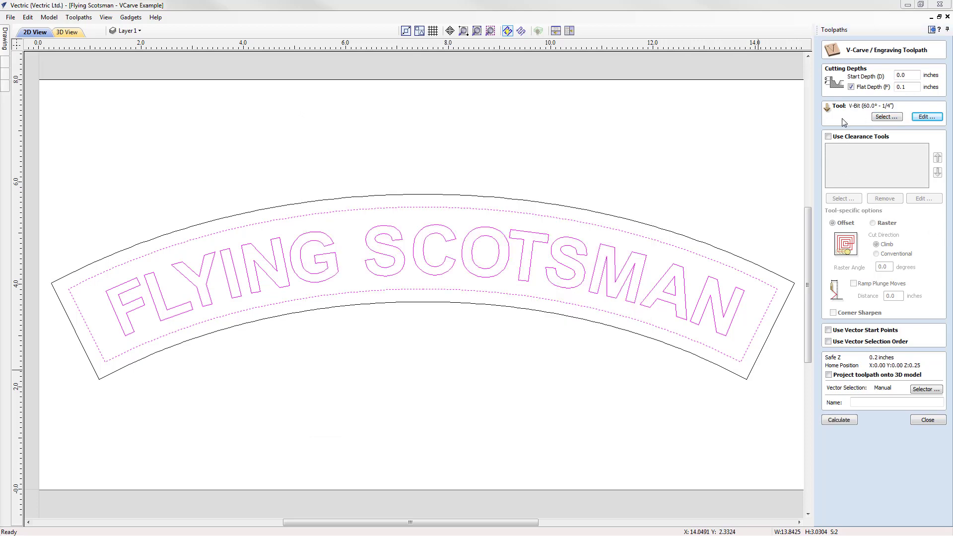
left_click(845, 138)
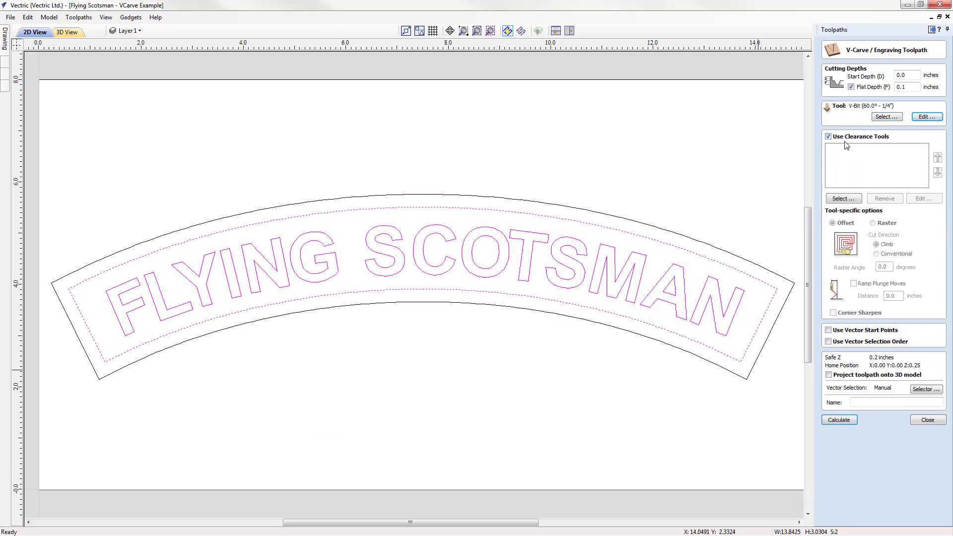
left_click(844, 199)
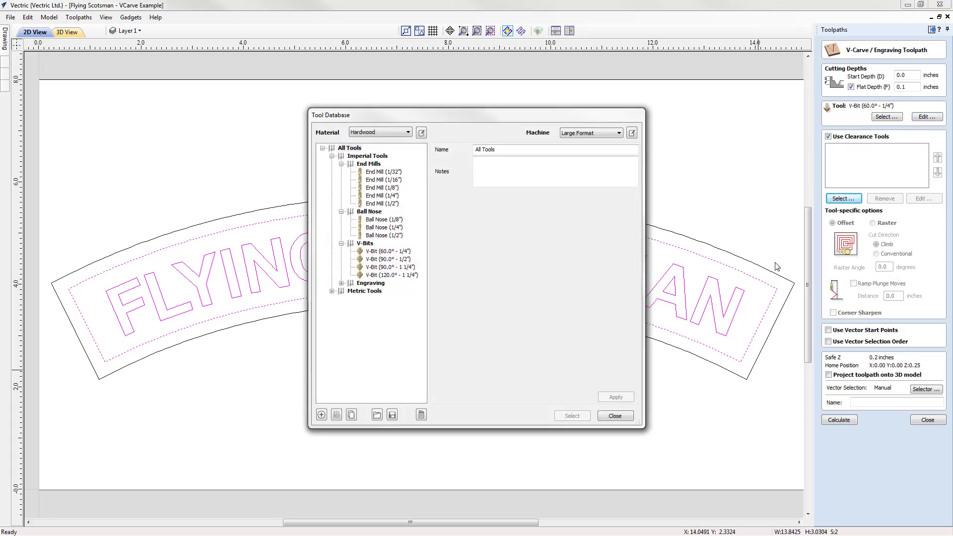
left_click(386, 190)
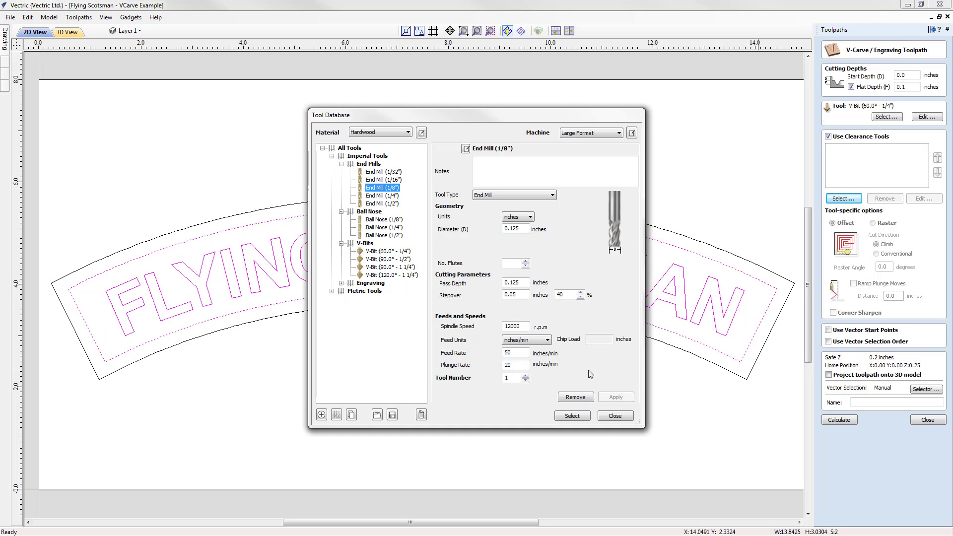
left_click(572, 416)
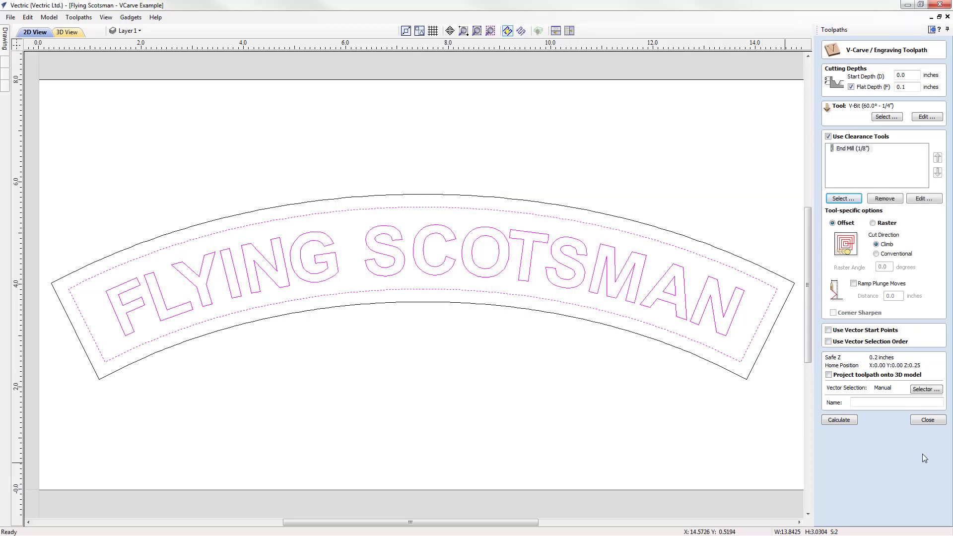
Step: Name the toolpath "VCarve" and calculate it
left_click(866, 402)
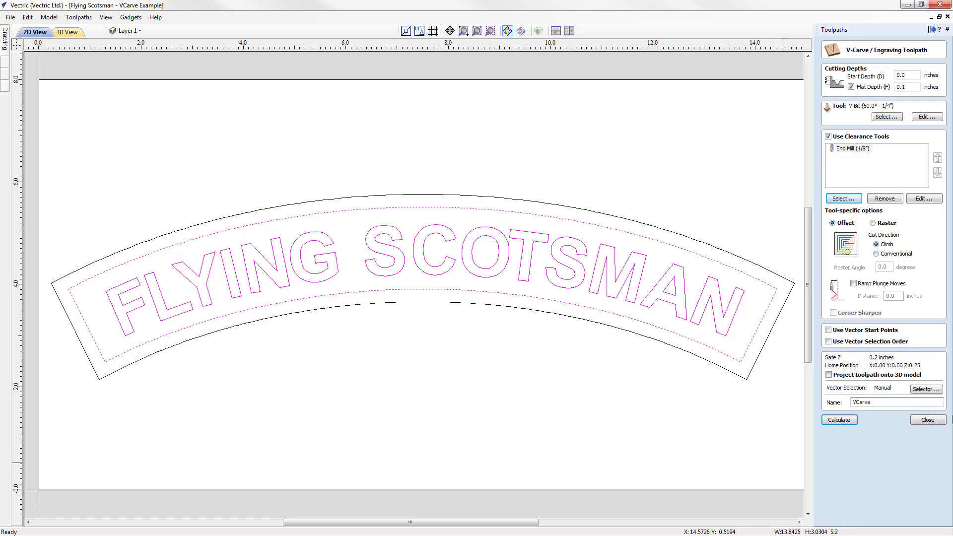
left_click(839, 420)
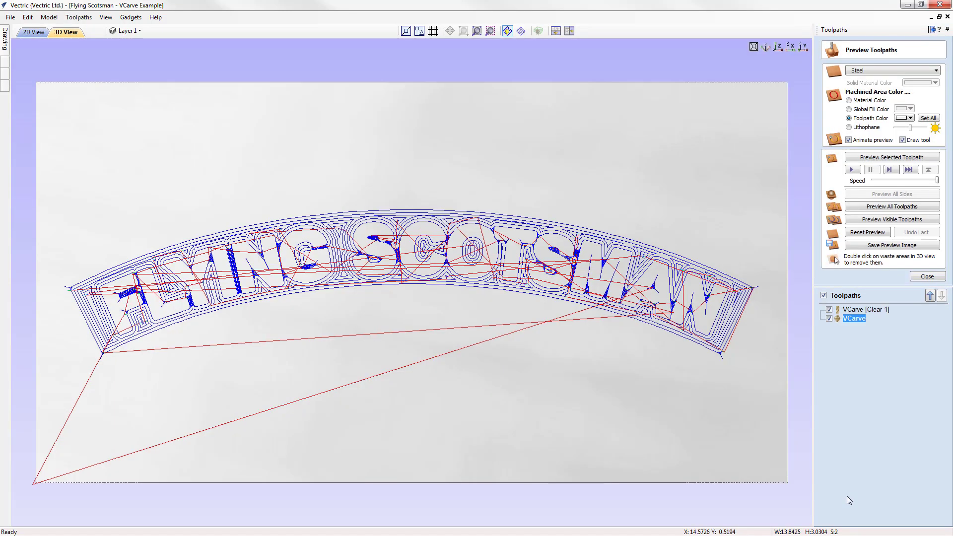
Step: Preview the VCarve V-bit toolpath on its own and undo that preview
left_click(888, 158)
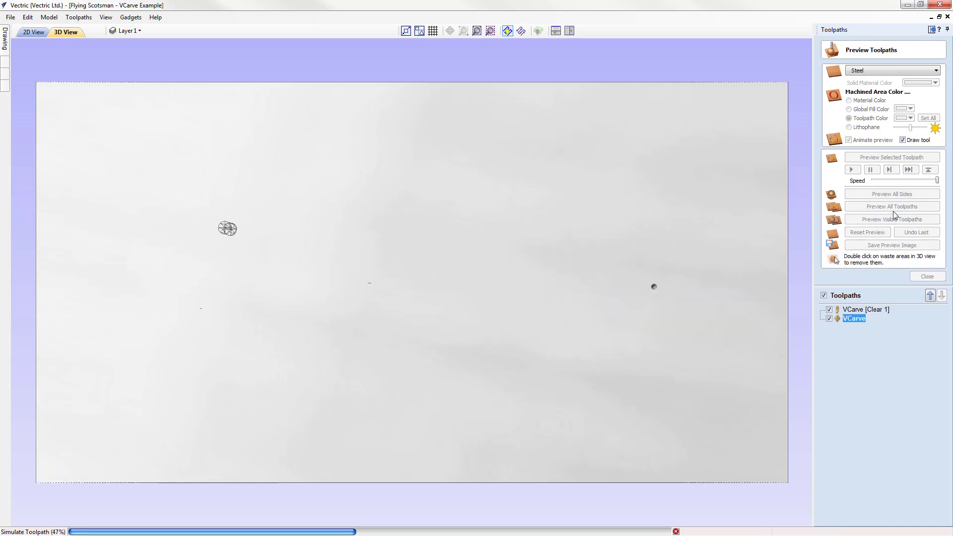
mouse_move(855, 318)
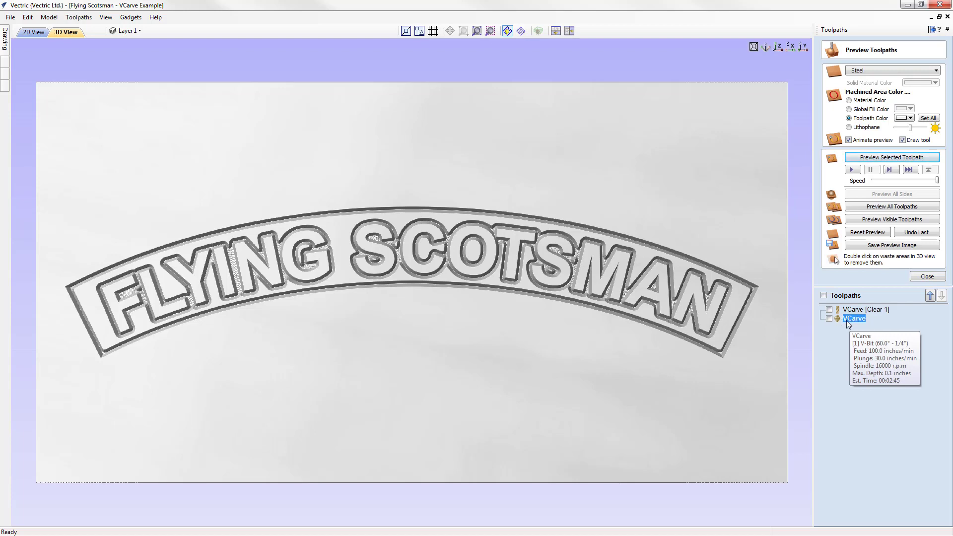
left_click(903, 233)
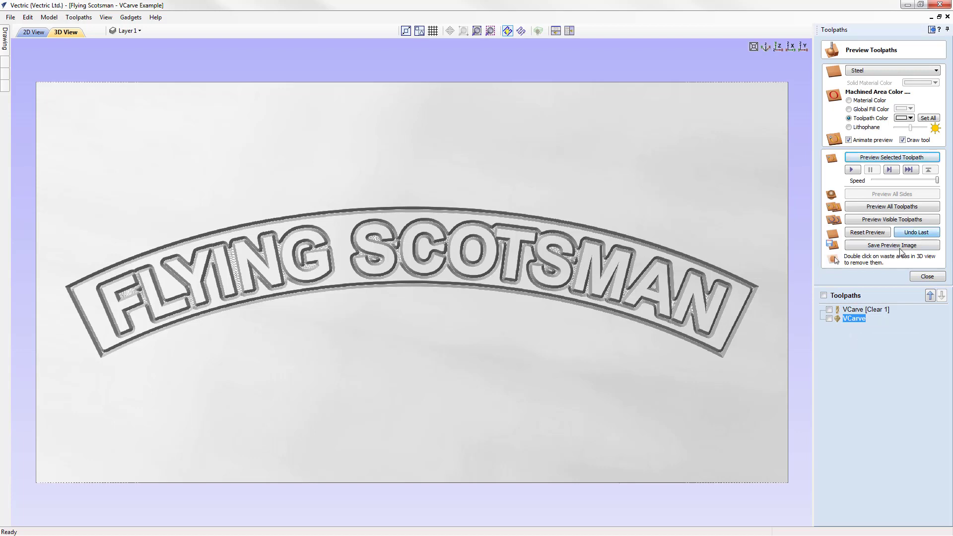
Step: Preview the VCarve [Clear 1] toolpath followed by the VCarve toolpath, showing machined areas in the material color, and inspect the lettering closely
left_click(855, 310)
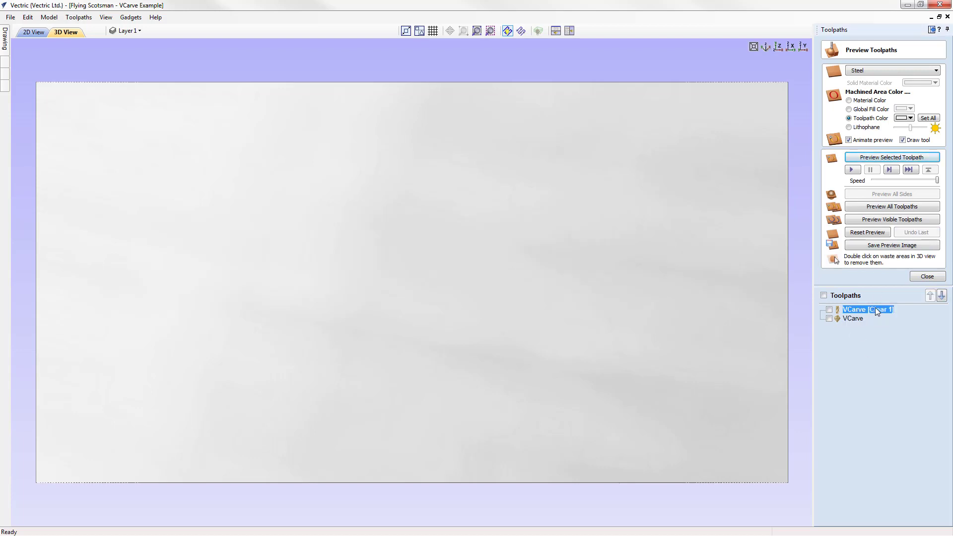
left_click(892, 157)
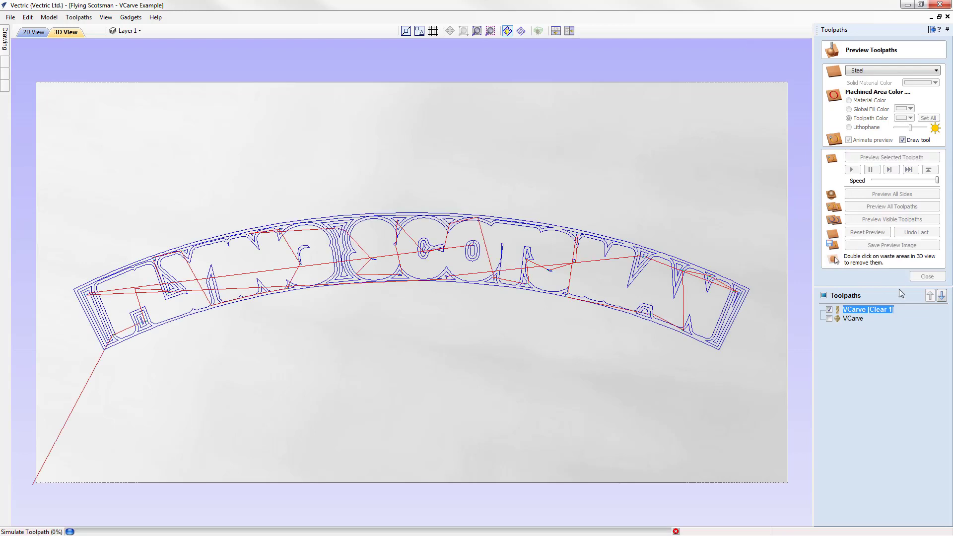
left_click(852, 319)
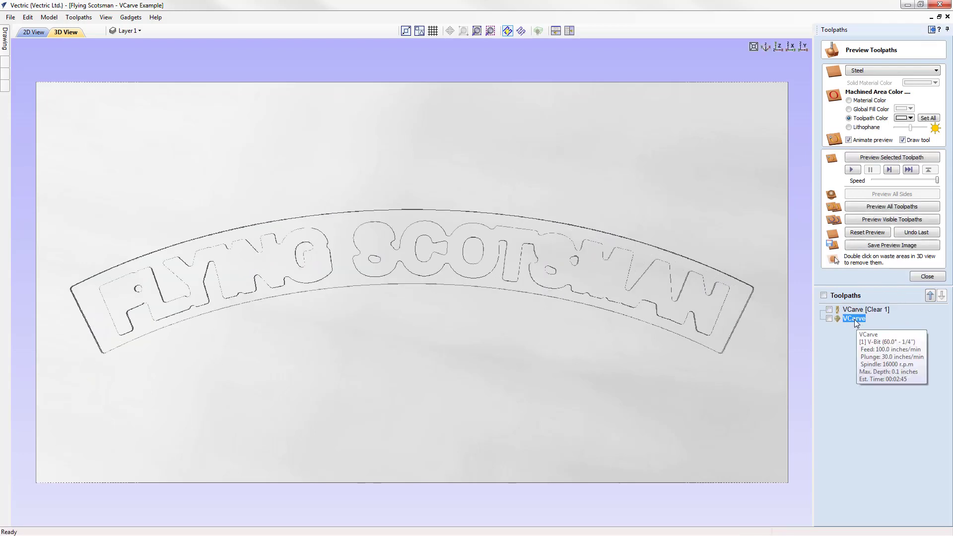
left_click(884, 158)
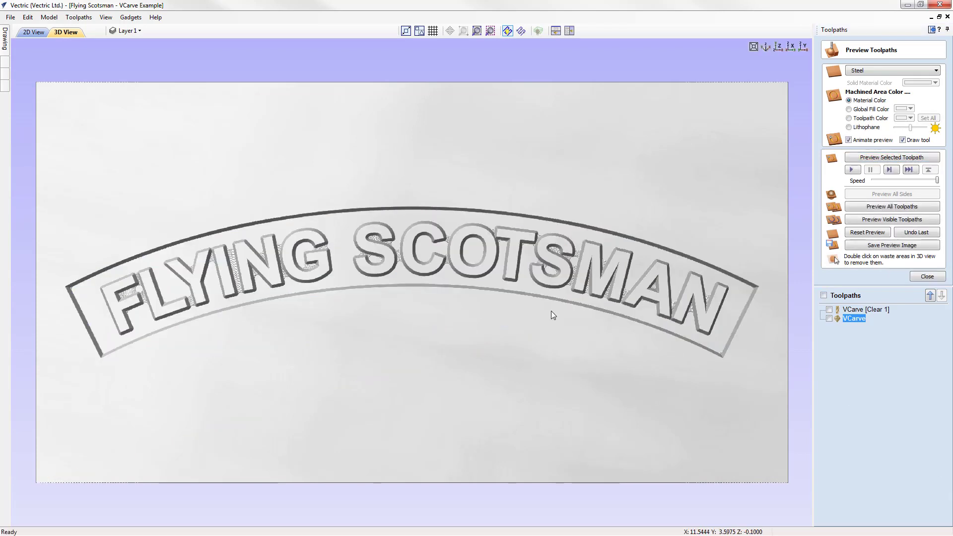
scroll(575, 306, "up", 3)
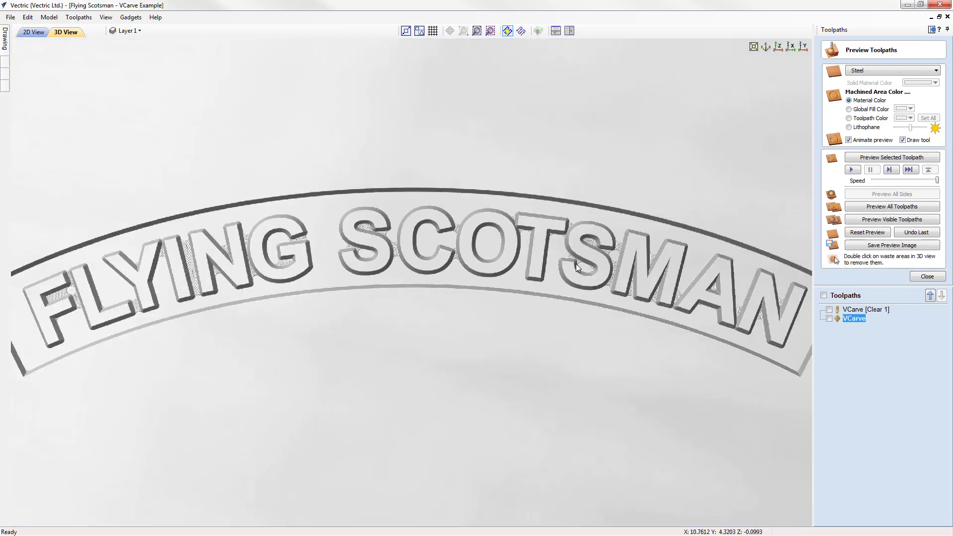
Step: Add the End Mill (1/16") as a second clearance tool to the VCarve toolpath and recalculate it
middle_click_drag(615, 256, 529, 254)
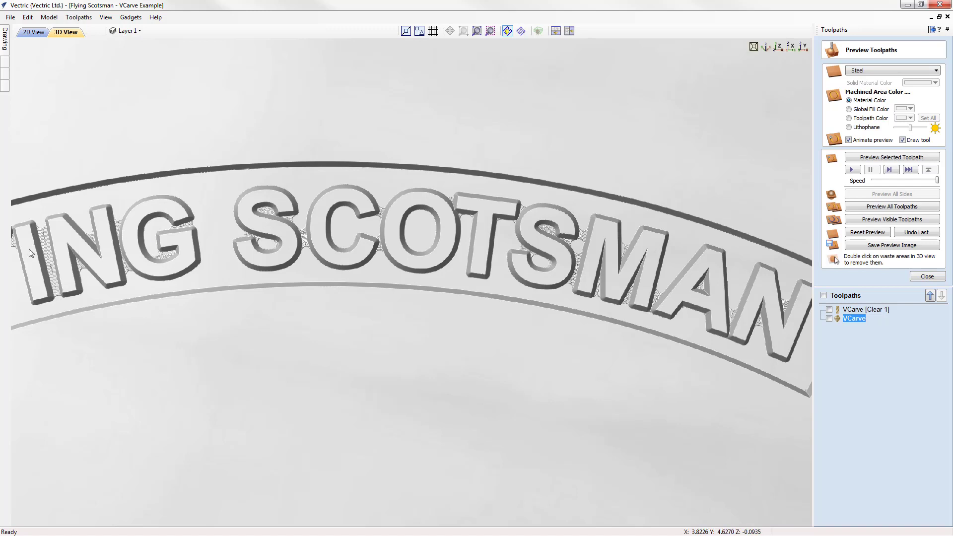
scroll(420, 270, "down", 6)
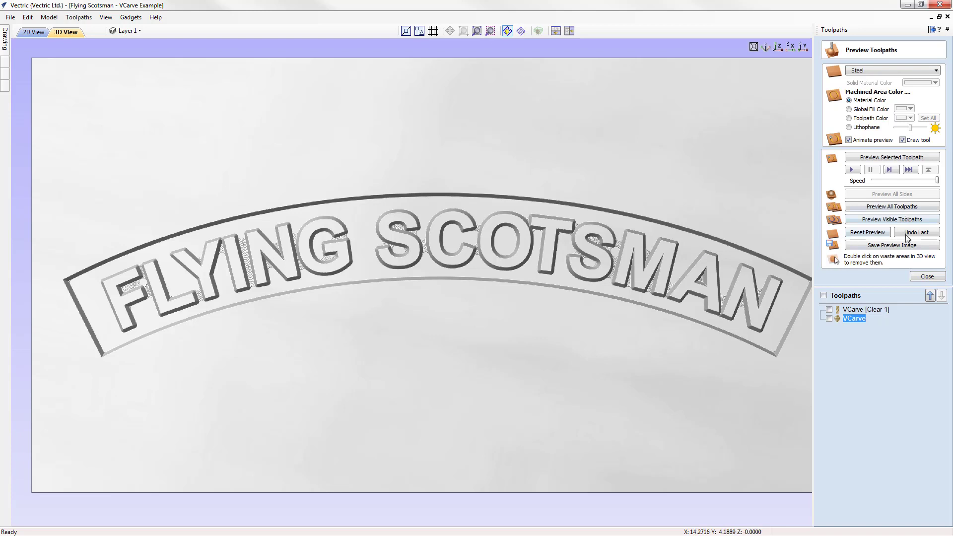
double_click(862, 310)
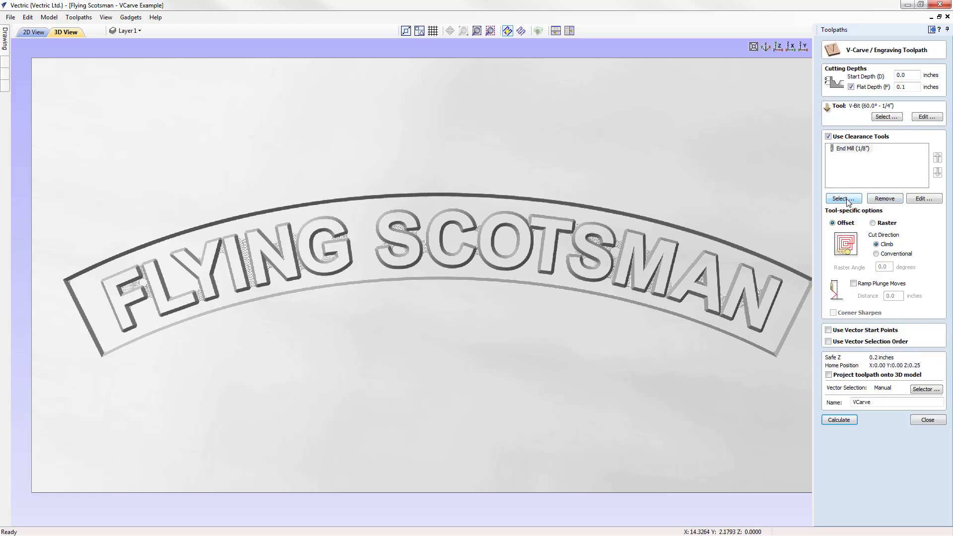
left_click(848, 200)
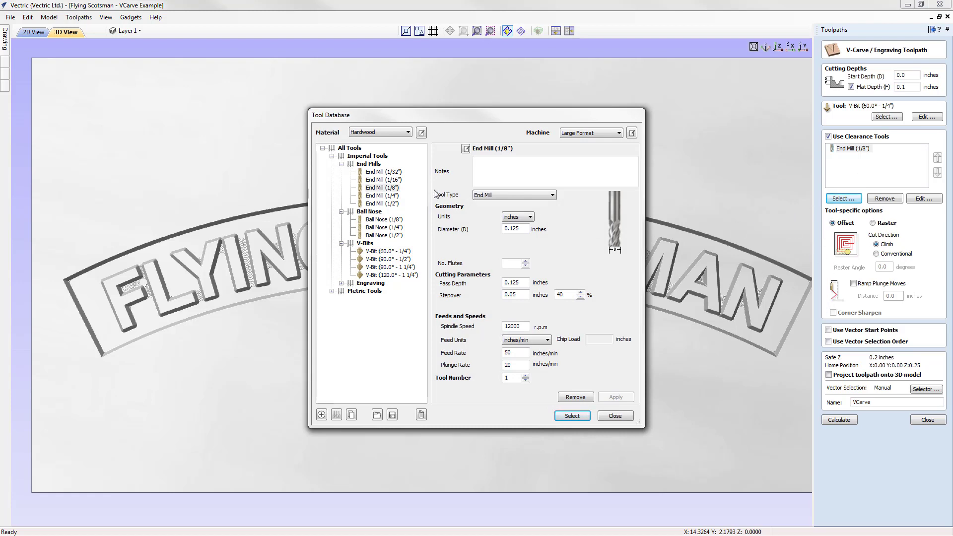
left_click(380, 180)
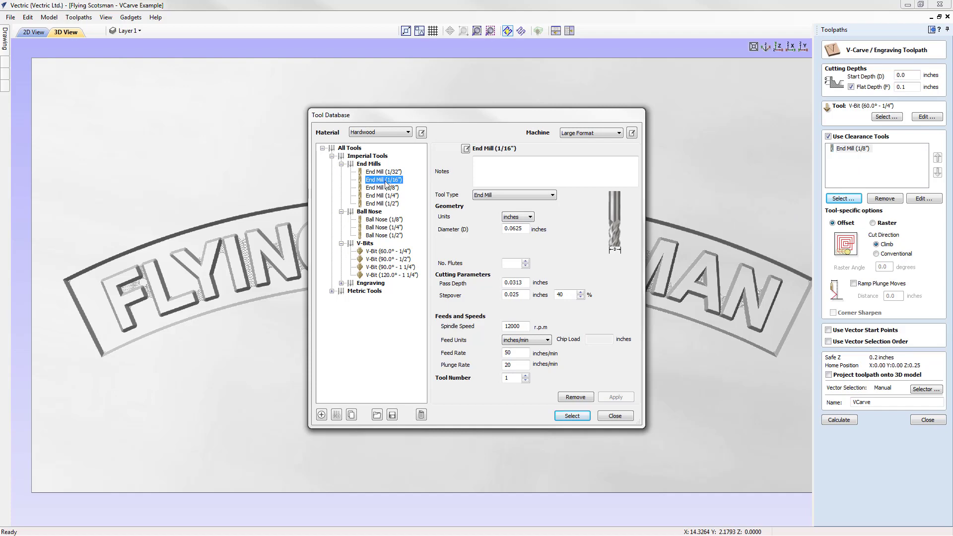
left_click(556, 420)
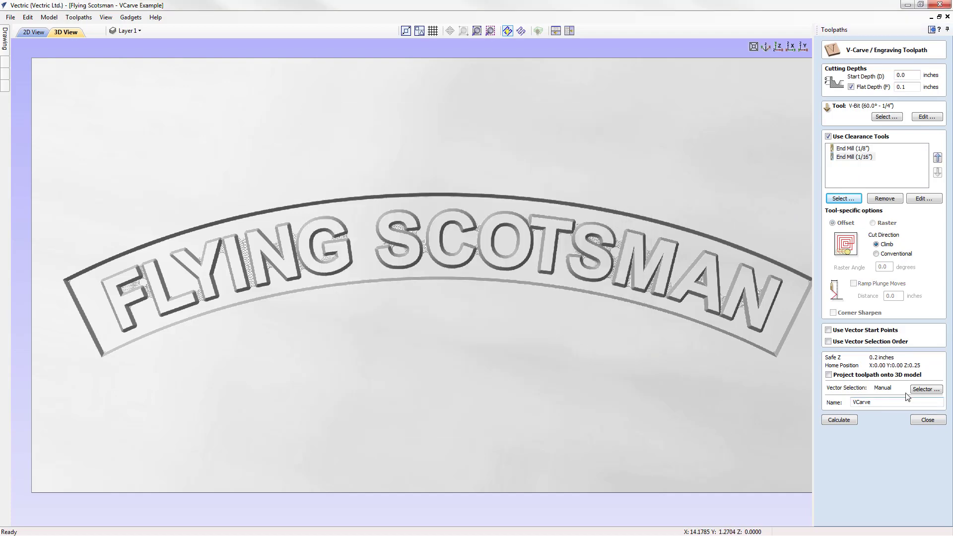
left_click(838, 420)
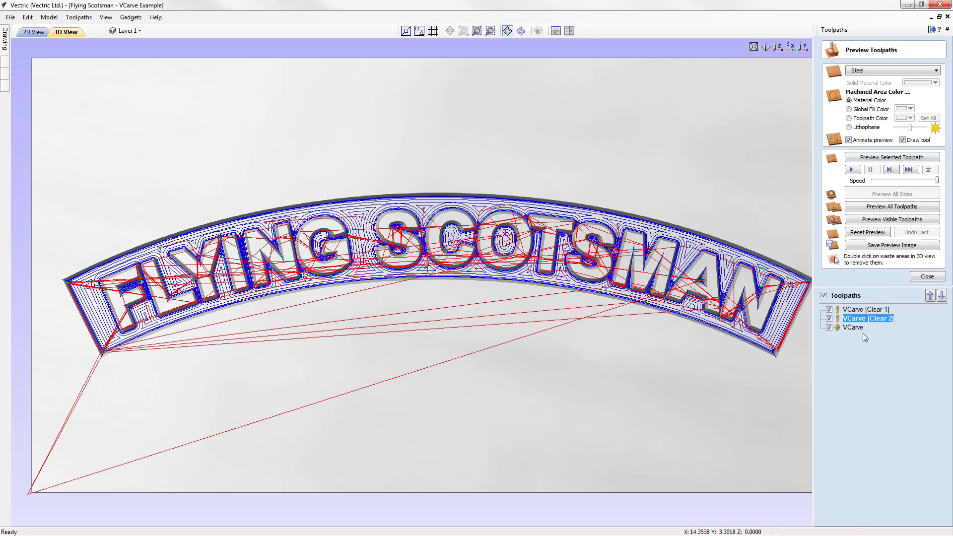
Step: Reset the preview, leave only the VCarve [Clear 1] toolpath displayed, and preview that toolpath alone
mouse_move(859, 313)
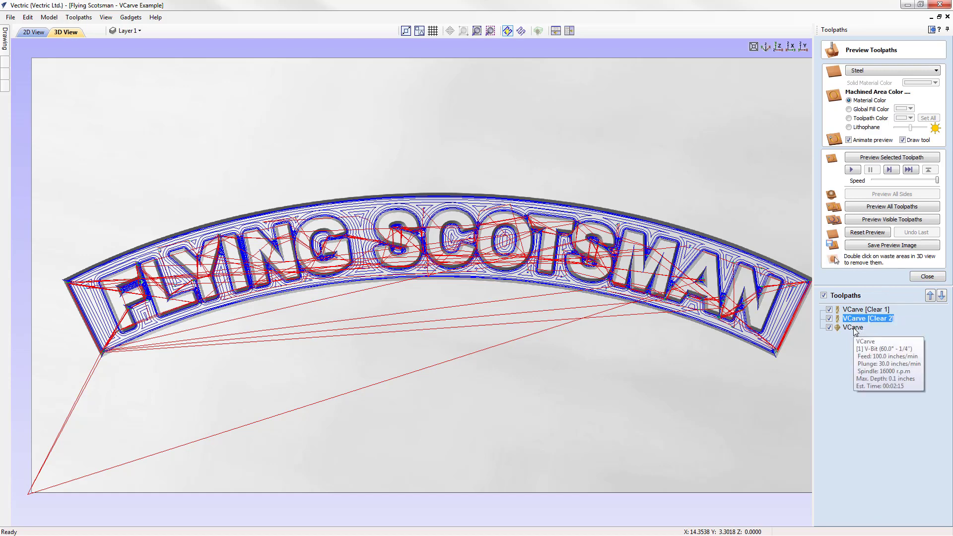
left_click(829, 328)
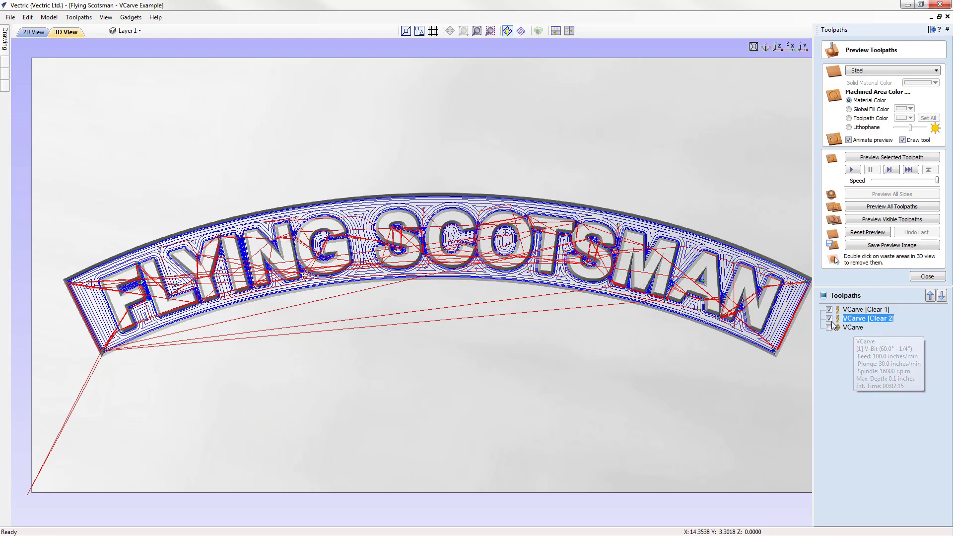
left_click(829, 319)
left_click(867, 233)
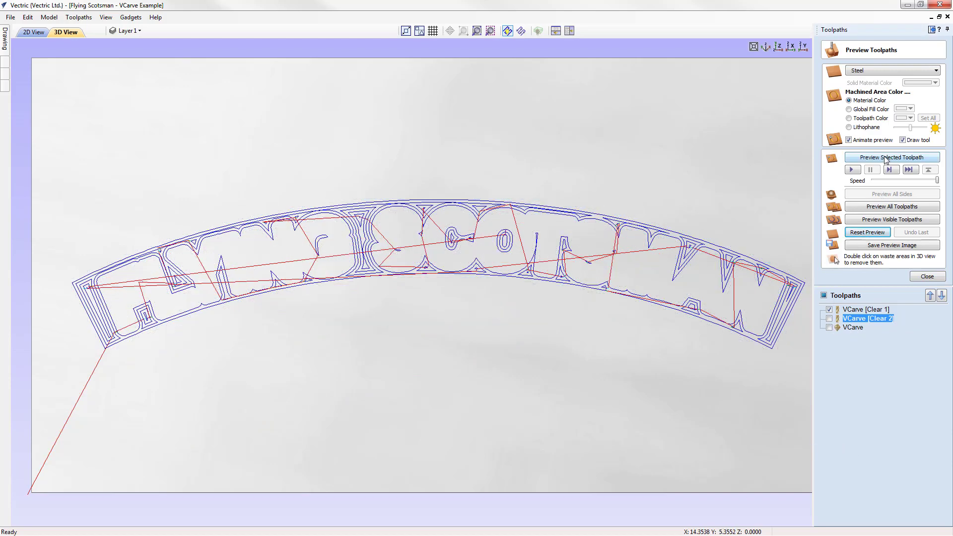
left_click(875, 310)
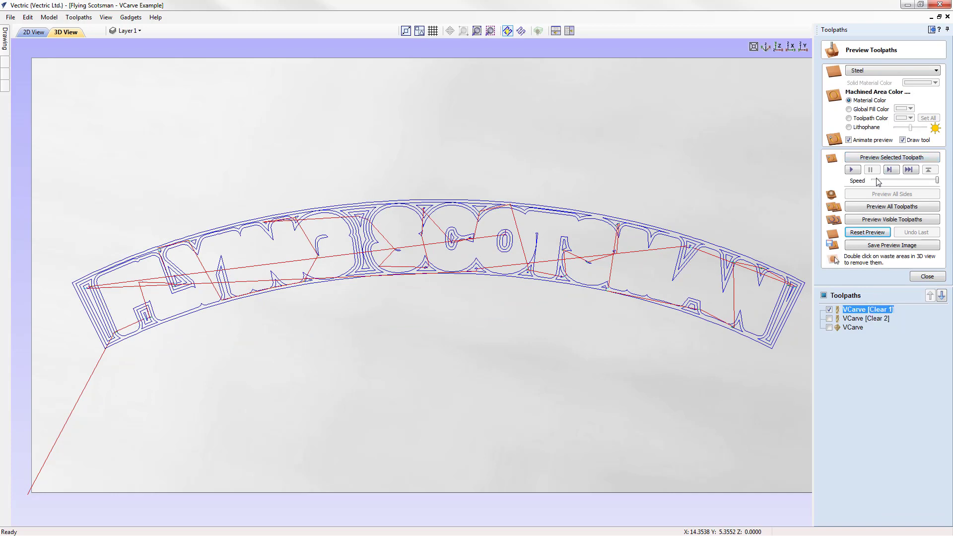
left_click(888, 158)
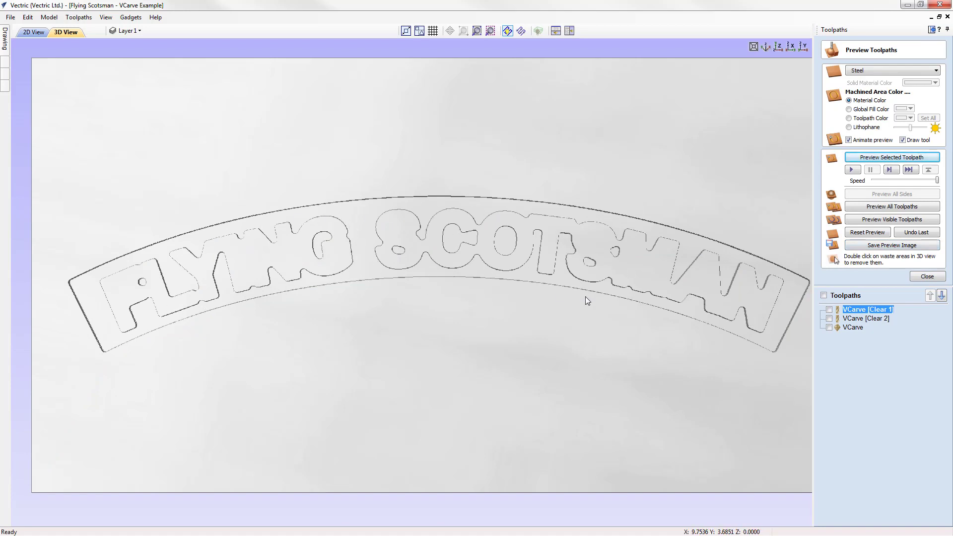
Step: Display and preview the VCarve [Clear 2] toolpath, inspect the lettering closely, and return to the top-down view
mouse_move(850, 323)
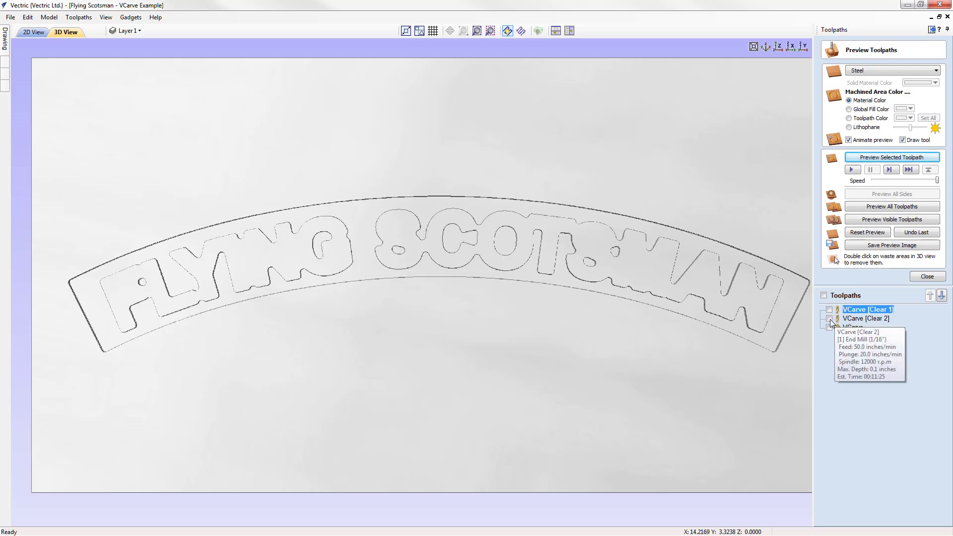
left_click(829, 319)
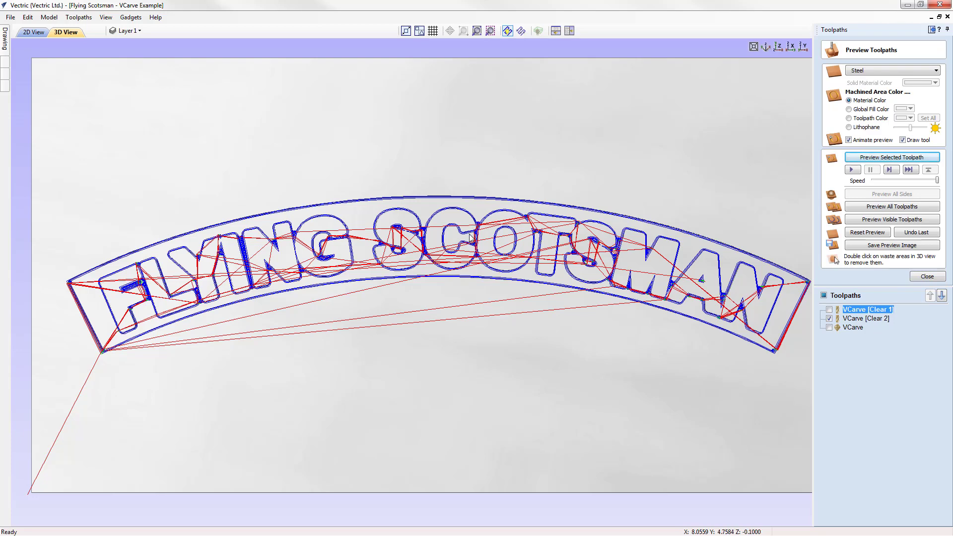
left_click(892, 158)
left_click(888, 318)
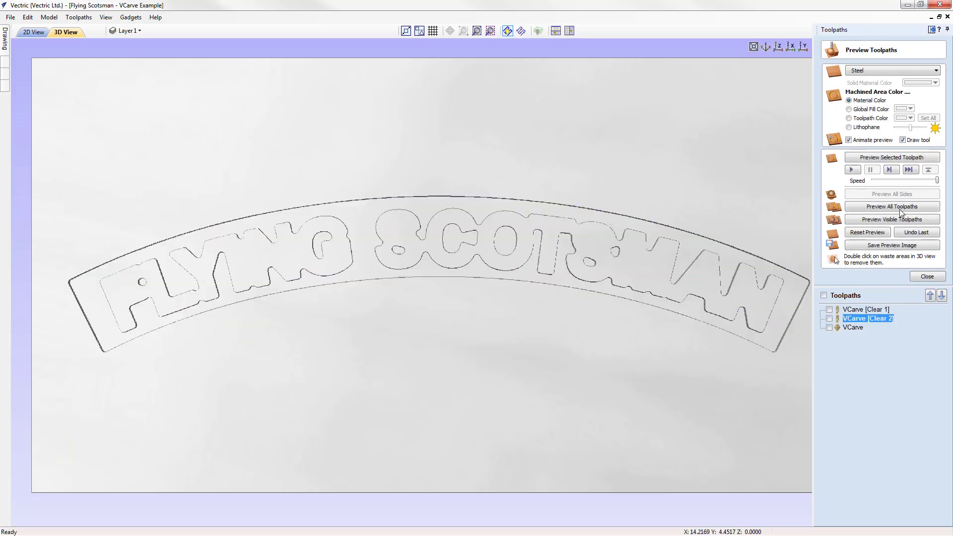
left_click(897, 159)
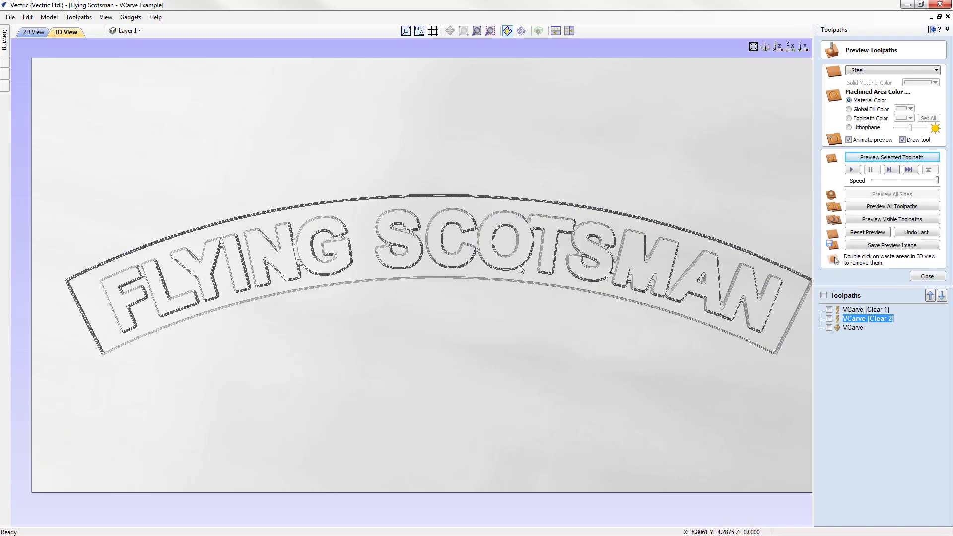
scroll(545, 274, "up", 5)
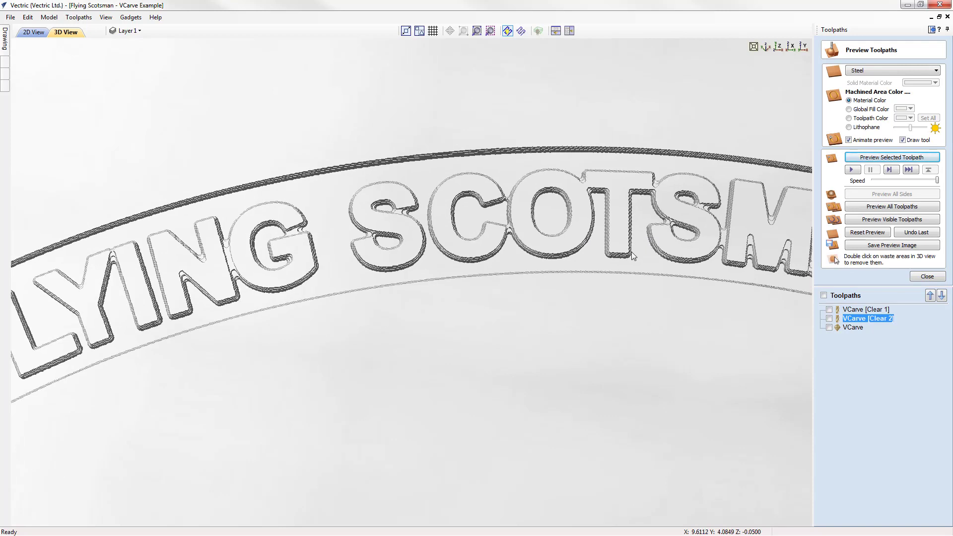
middle_click_drag(615, 288, 527, 291)
scroll(557, 261, "up", 3)
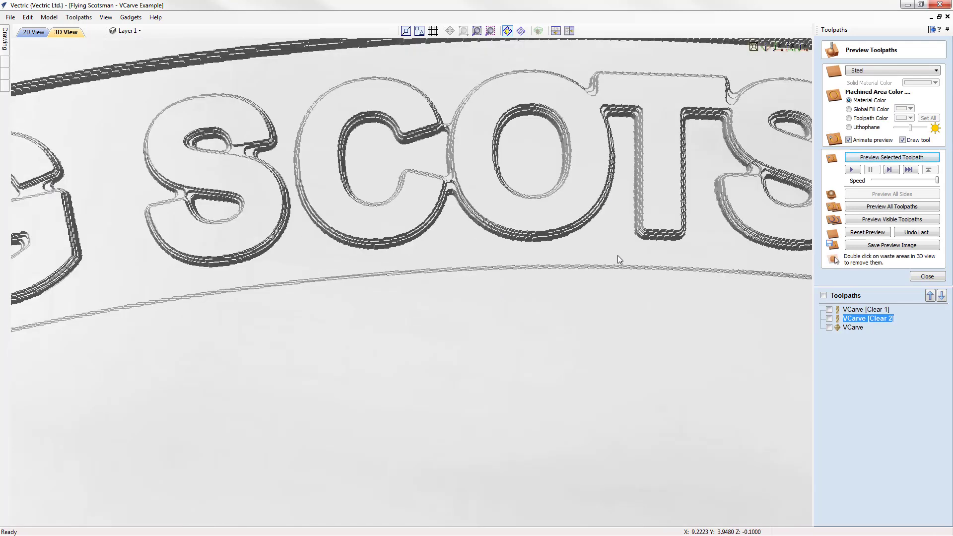
middle_click_drag(603, 266, 418, 289)
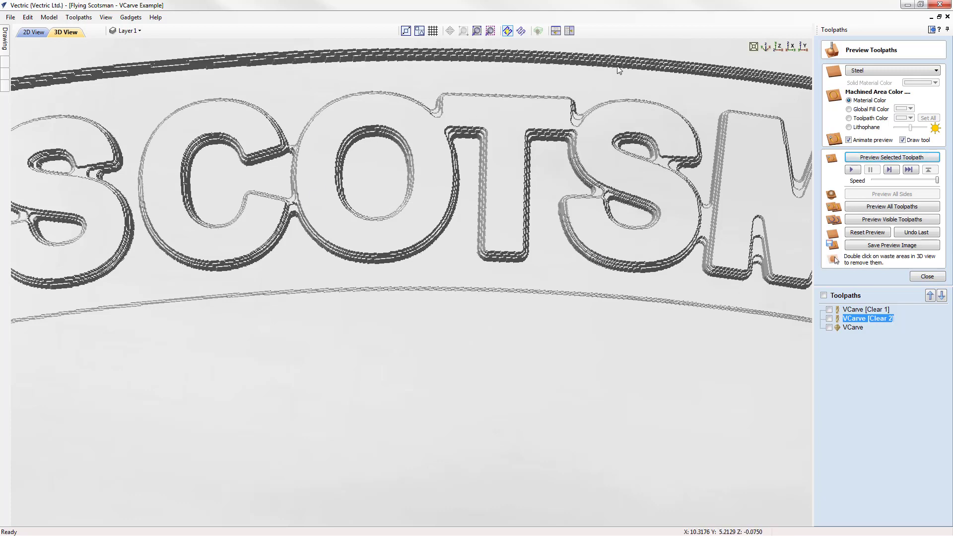
left_click(778, 47)
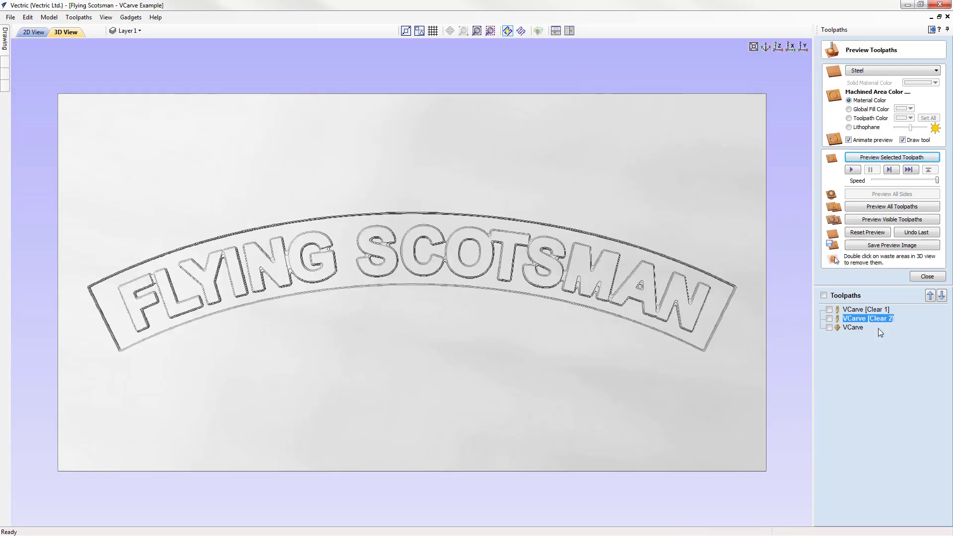
Step: Preview the VCarve V-bit toolpath over the cleared areas, inspect the gaps between the letters, and finish previewing
left_click(855, 327)
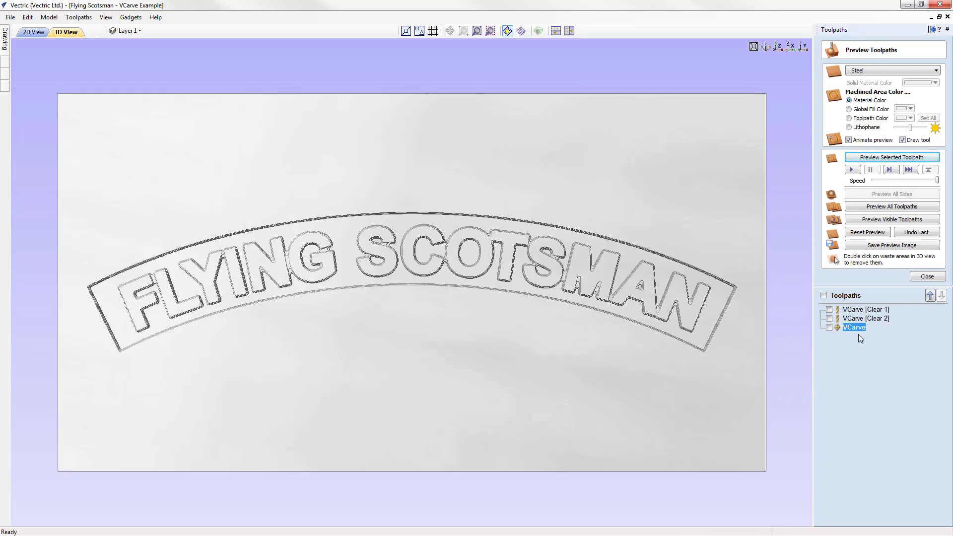
left_click(829, 328)
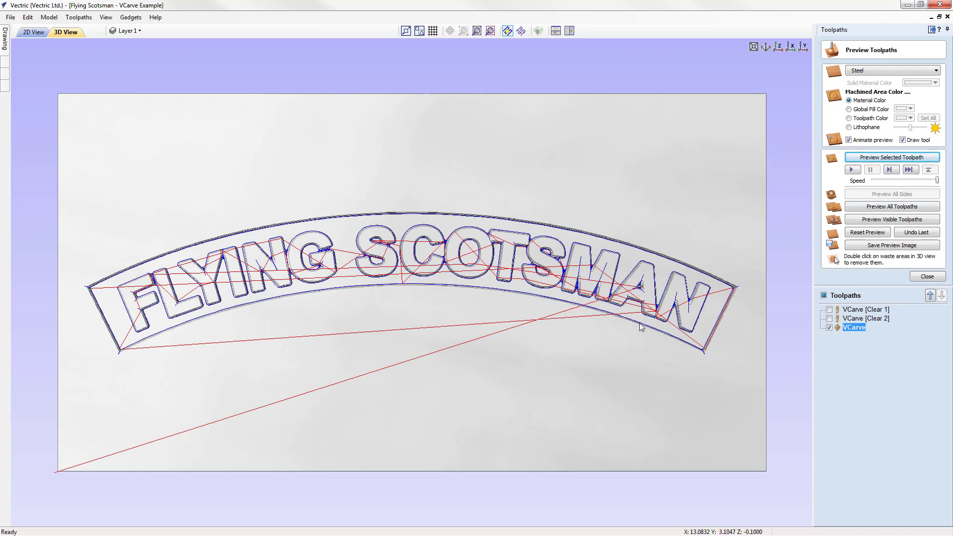
left_click(890, 158)
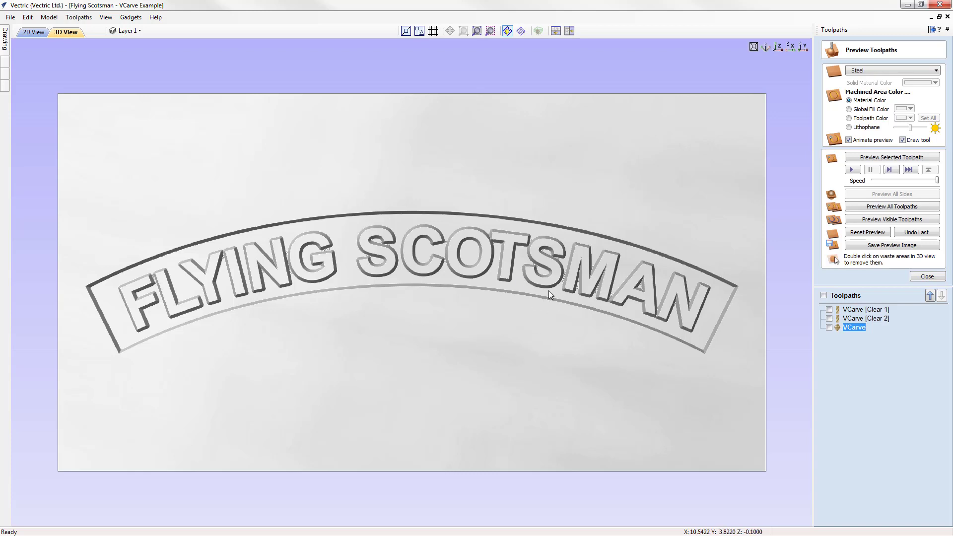
middle_click_drag(549, 291, 511, 290)
scroll(533, 288, "up", 3)
middle_click_drag(573, 280, 599, 279)
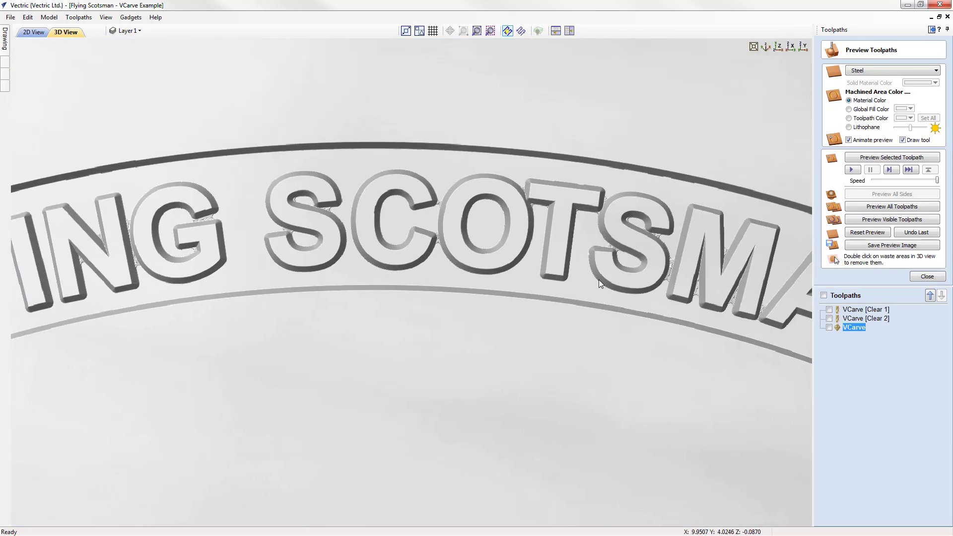
left_click_drag(598, 279, 386, 219)
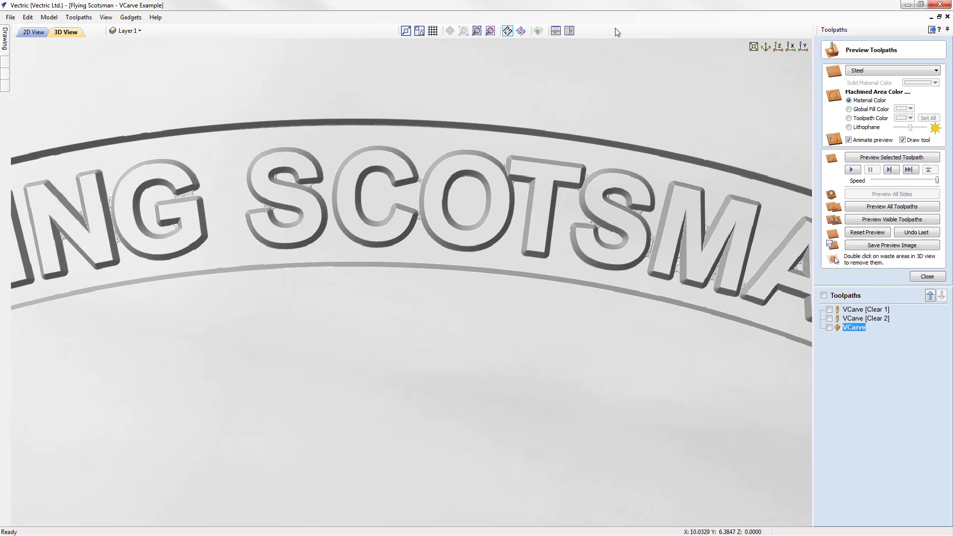
left_click(778, 48)
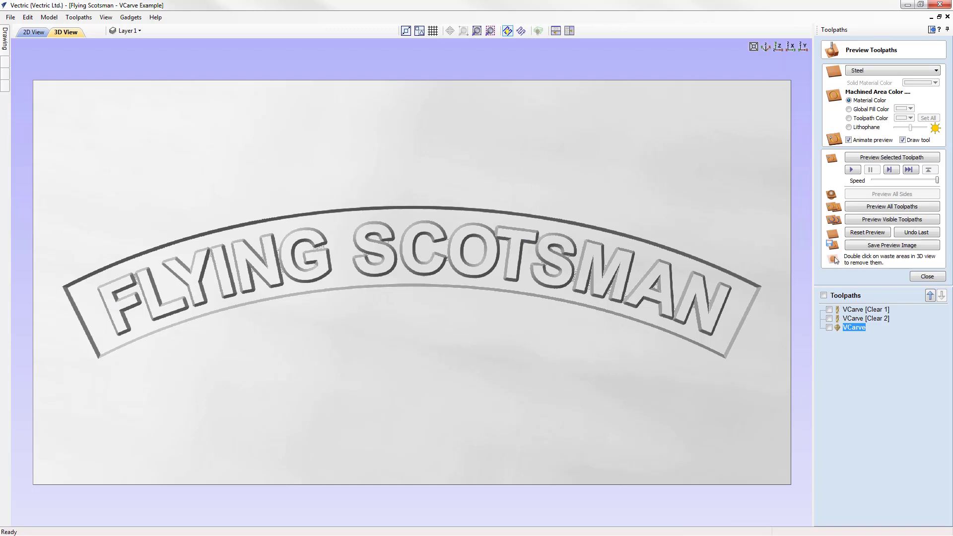
left_click(927, 277)
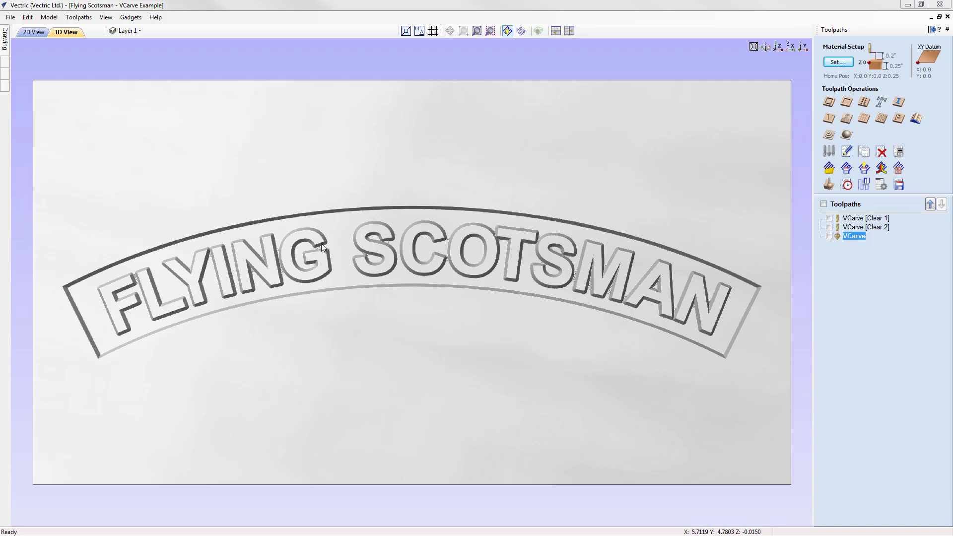
Step: Add the End Mill (1/32") as a third clearance tool to the VCarve toolpath and recalculate it
double_click(853, 236)
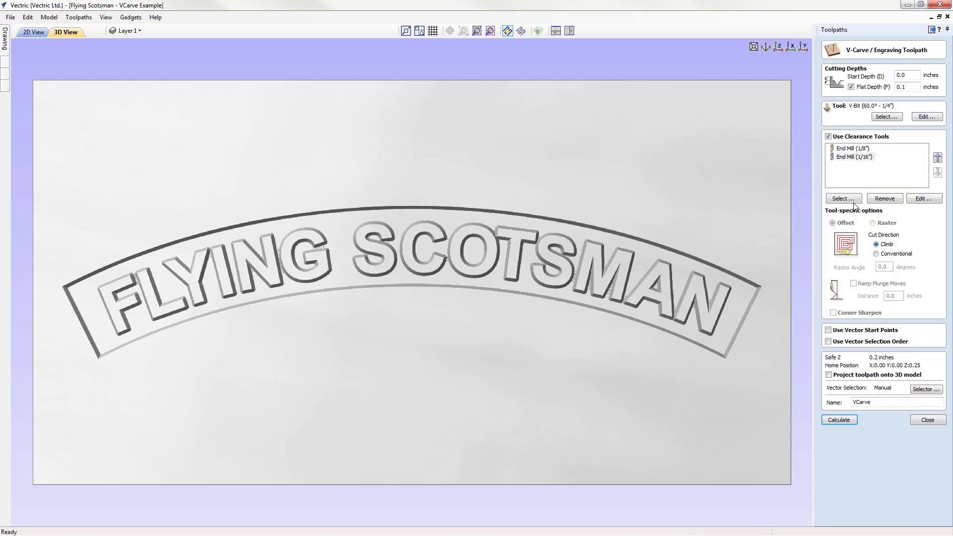
left_click(843, 198)
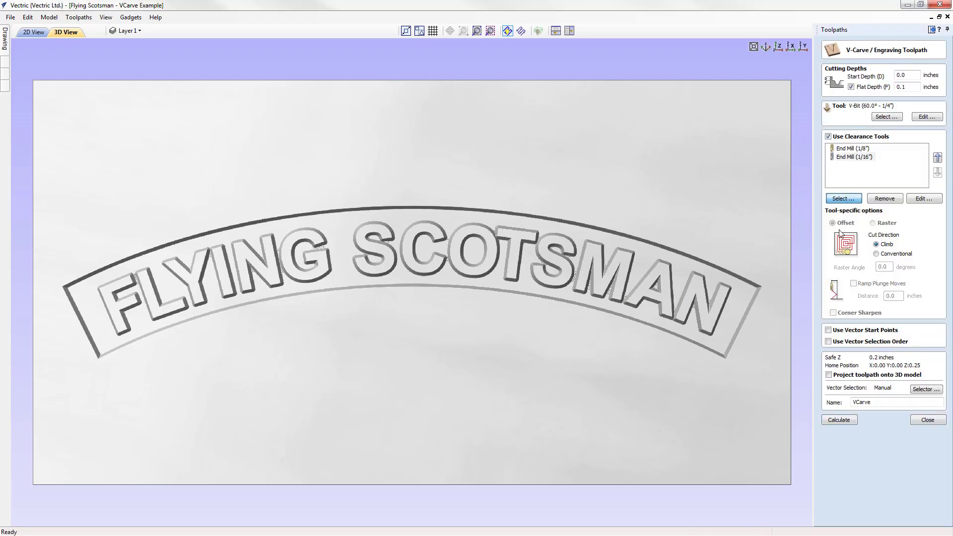
left_click(395, 173)
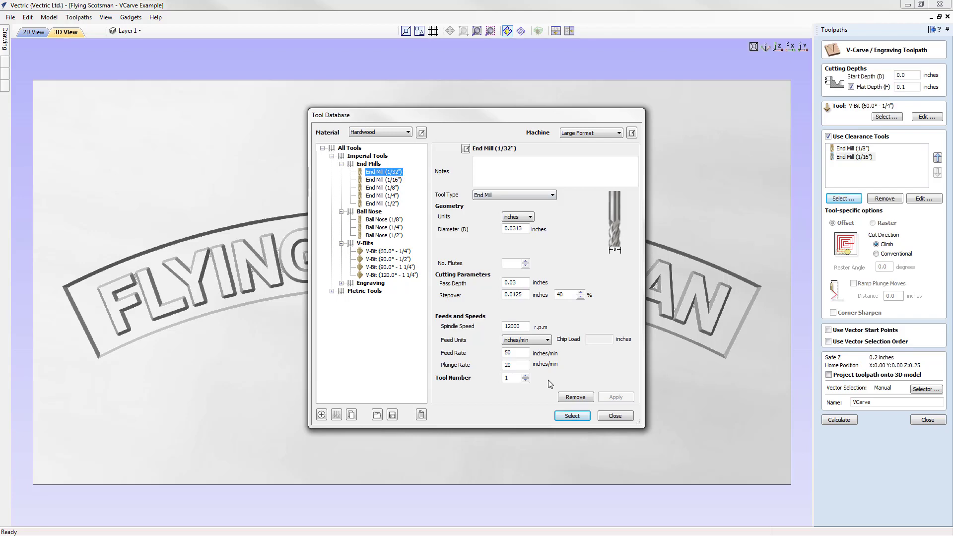
left_click(572, 416)
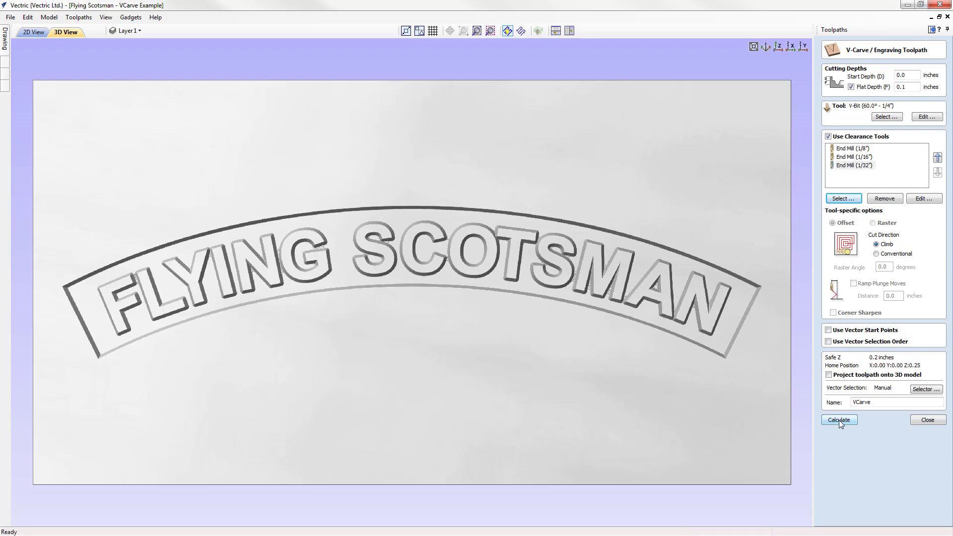
left_click(839, 420)
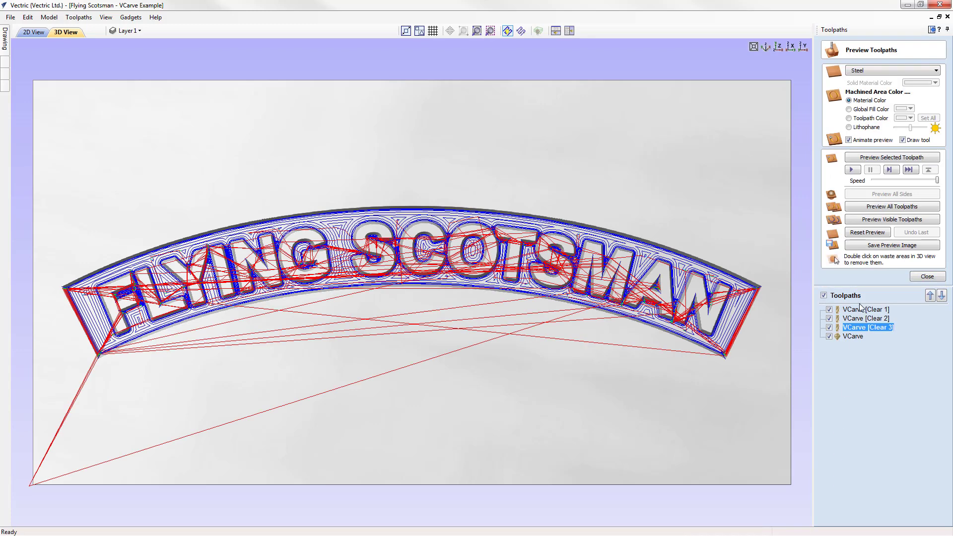
Step: Hide all the other toolpaths so that only VCarve [Clear 3] is displayed over the sign
left_click(829, 310)
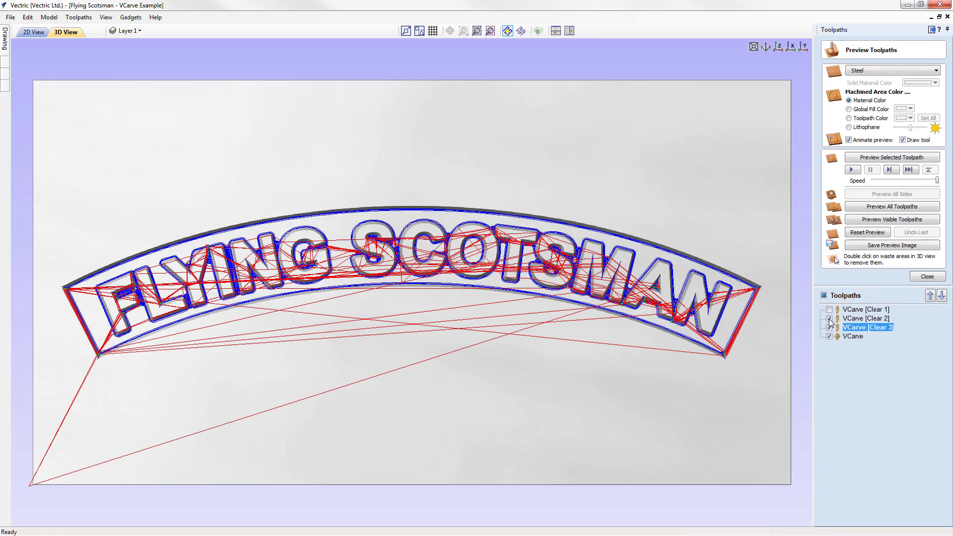
left_click(830, 318)
left_click(829, 327)
left_click(830, 337)
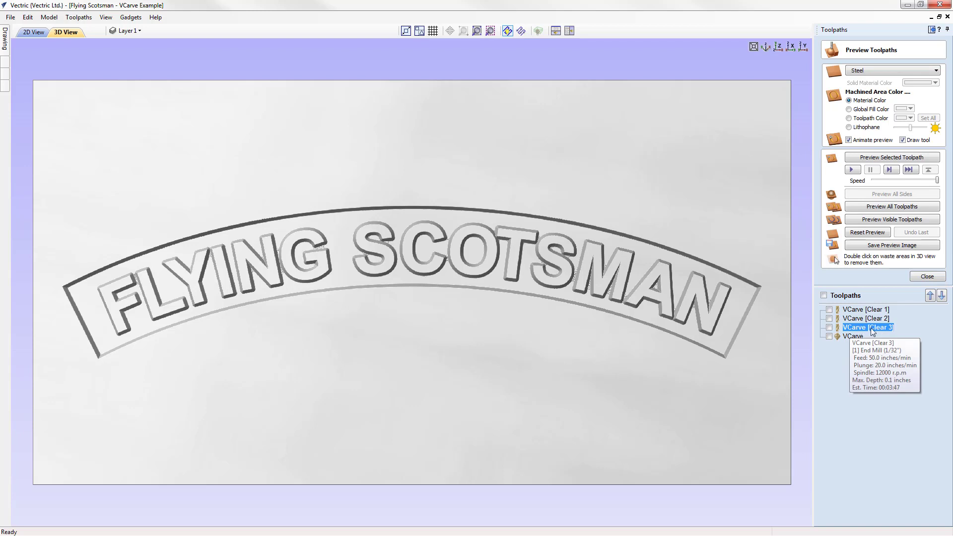
left_click(829, 328)
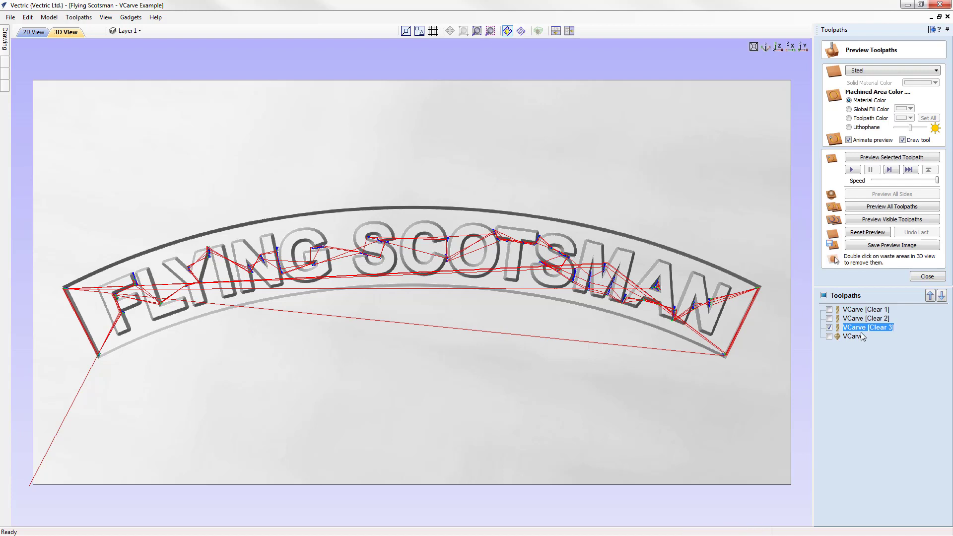
Step: Preview the VCarve [Clear 3] toolpath and the final VCarve toolpath on the sign, and reset the preview
mouse_move(856, 324)
left_click(888, 158)
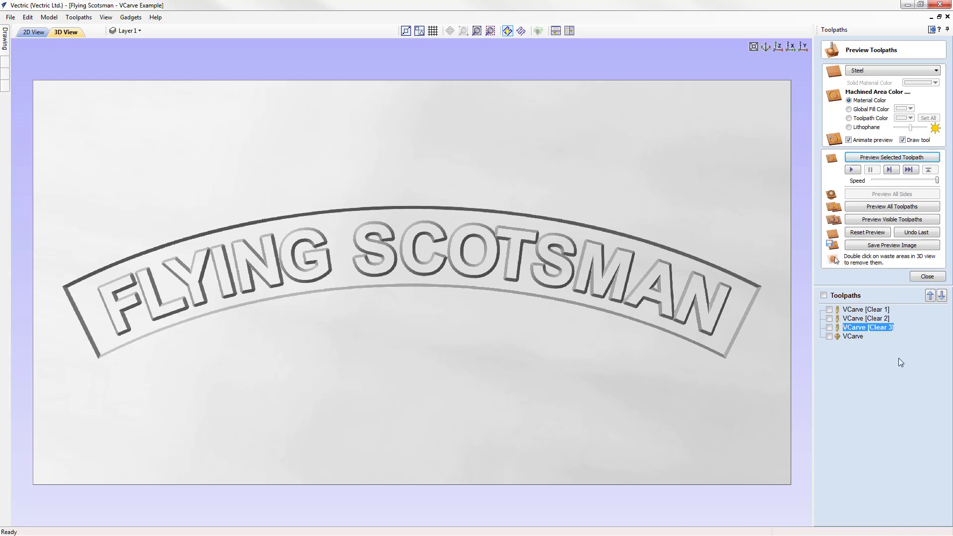
key("Return")
left_click(902, 156)
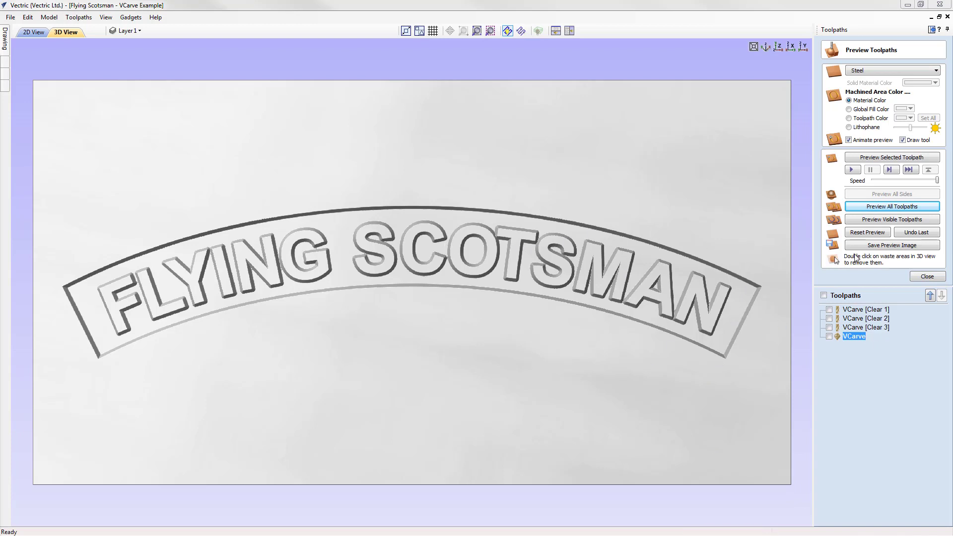
left_click(867, 232)
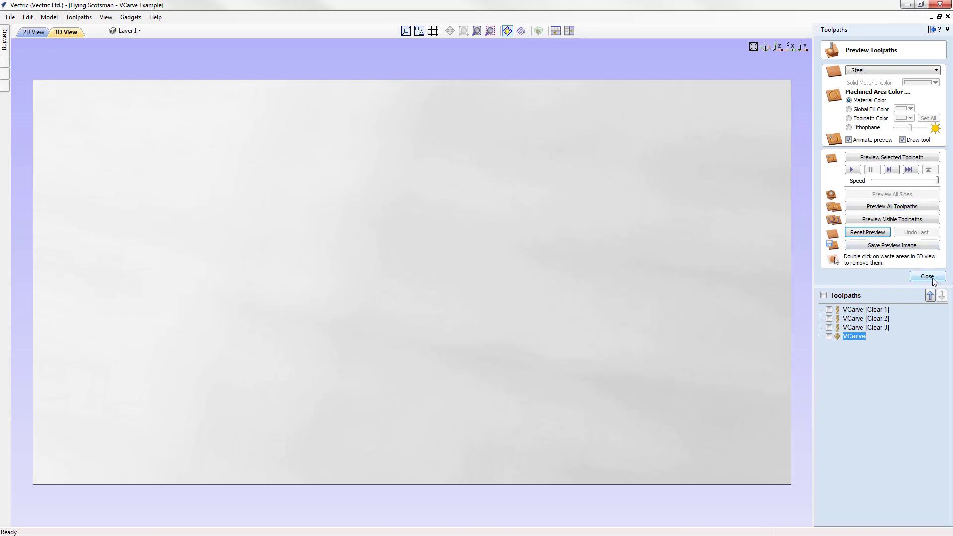
Step: Add the V-Bit (60.0° - 1/8") as a fourth clearance tool to the VCarve toolpath and recalculate it
double_click(863, 311)
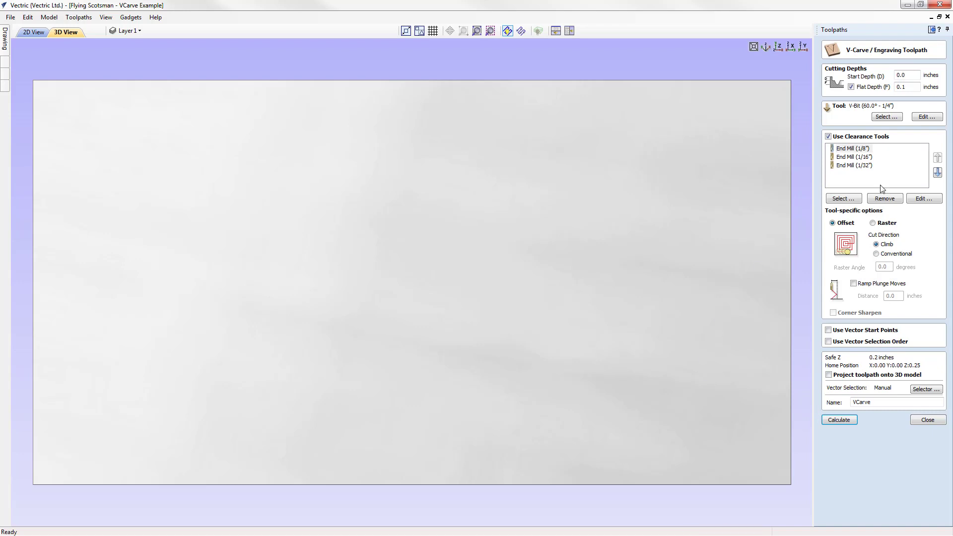
left_click(842, 200)
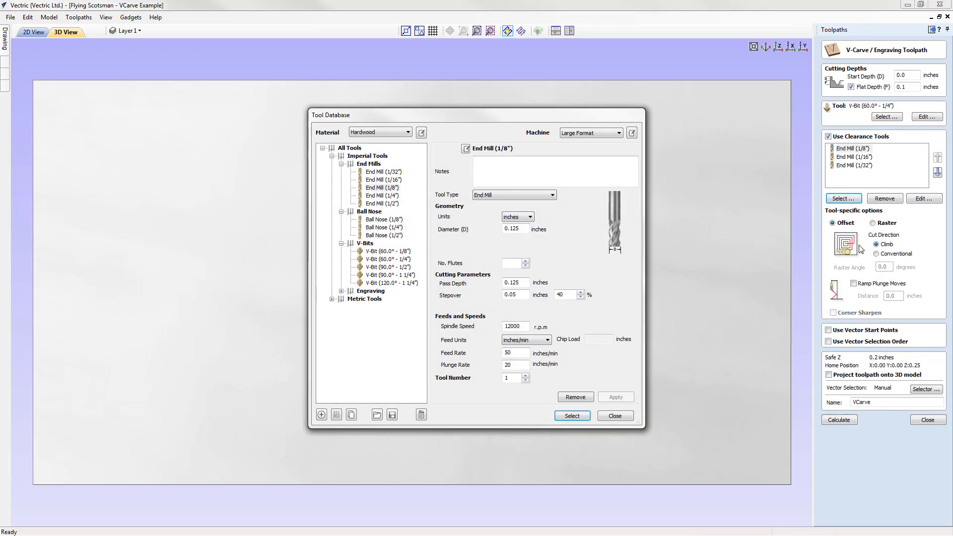
left_click(385, 252)
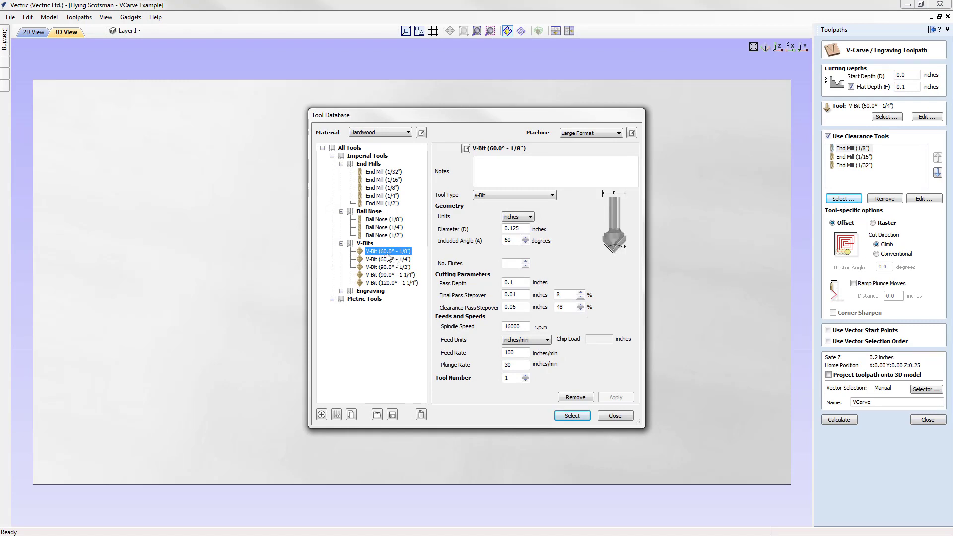
left_click(574, 417)
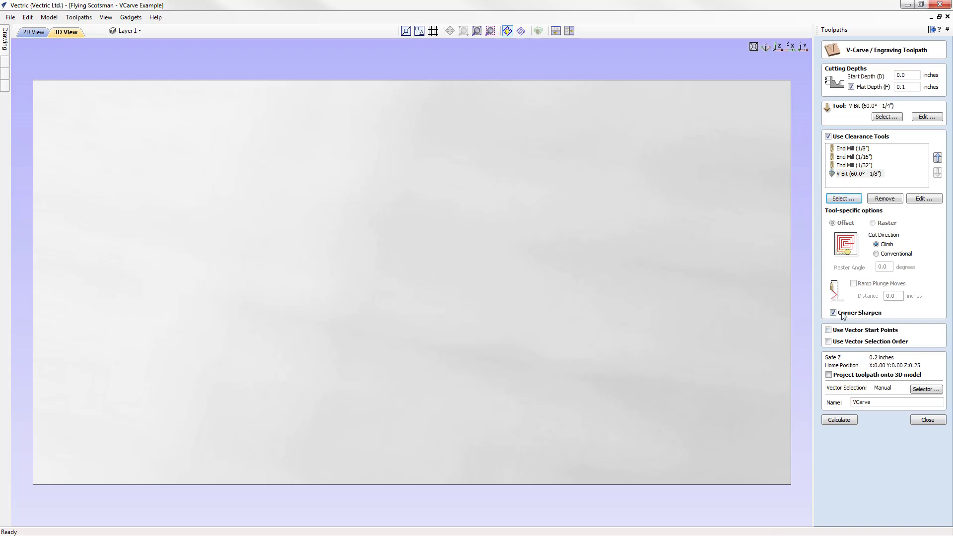
left_click(840, 420)
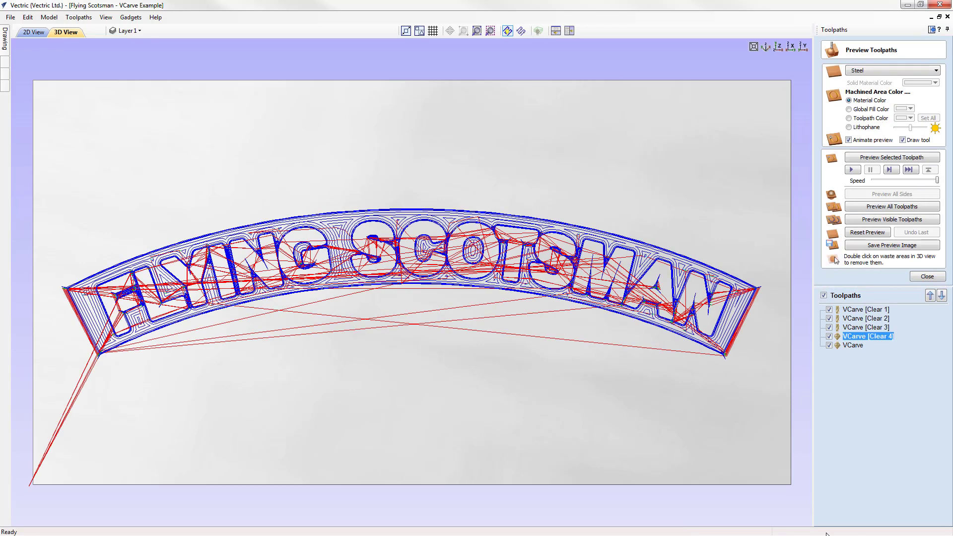
Step: Hide the other toolpaths and preview VCarve [Clear 1], [Clear 2] and [Clear 3] one after another
left_click(823, 296)
left_click(828, 310)
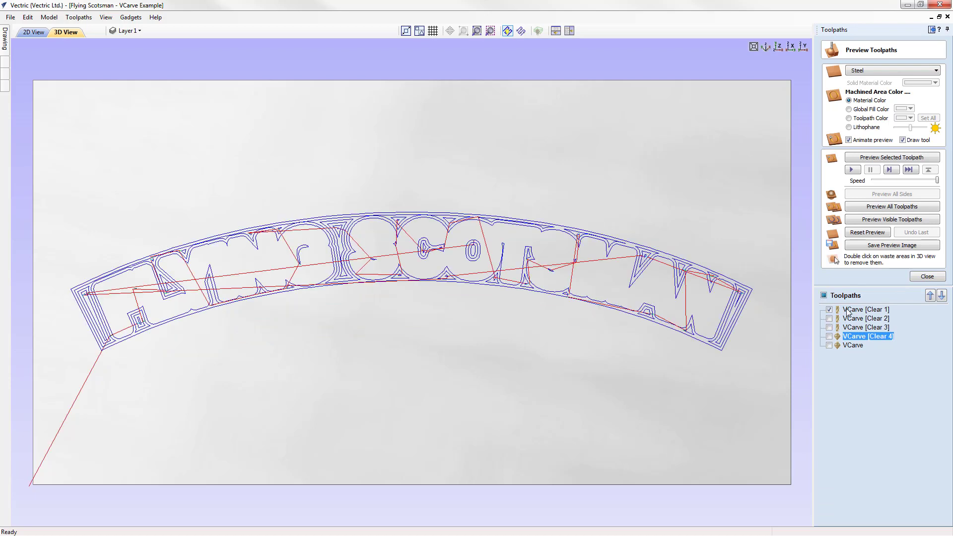
left_click(856, 311)
left_click(899, 158)
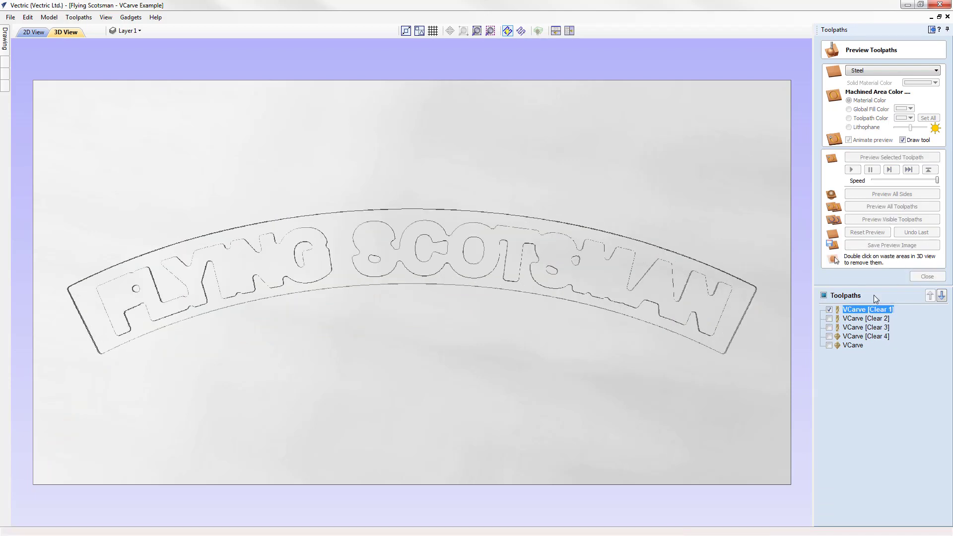
left_click(861, 318)
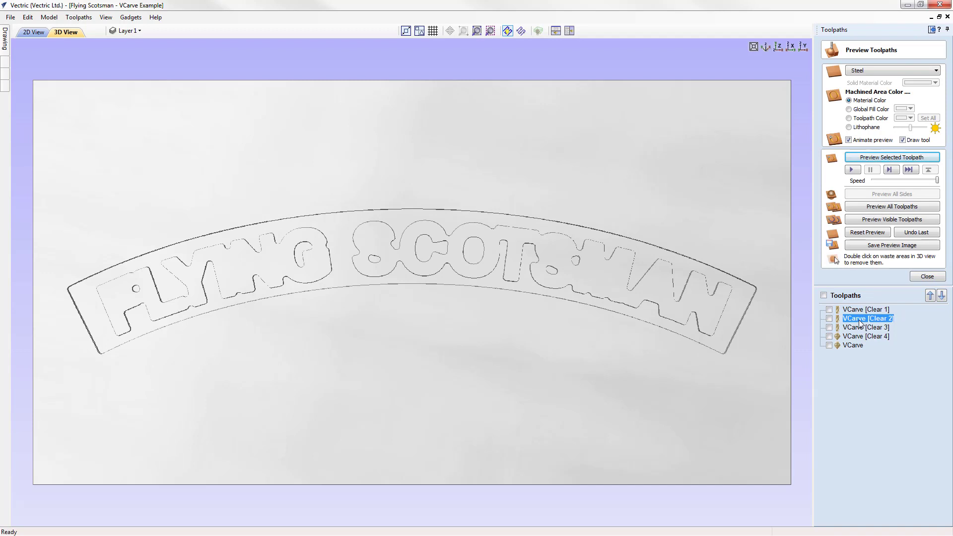
left_click(916, 157)
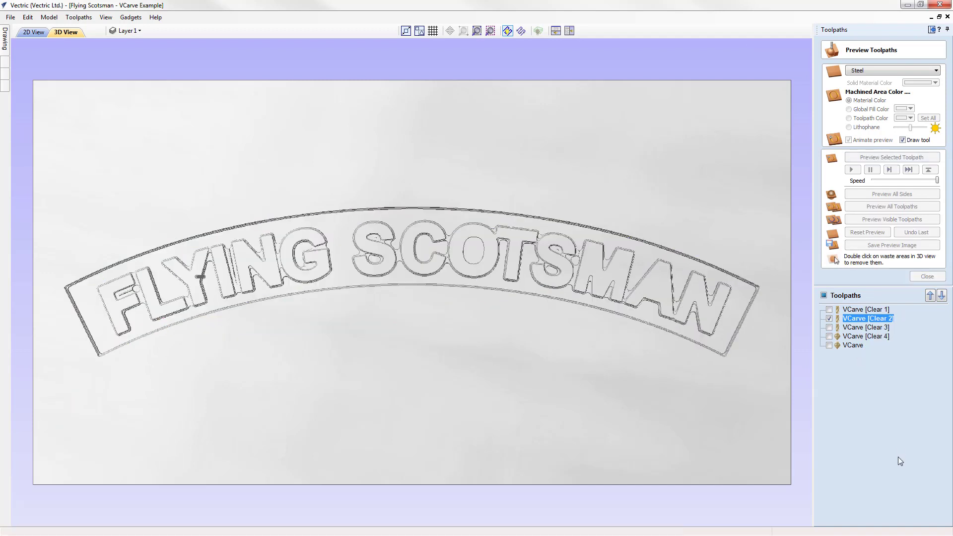
left_click(866, 327)
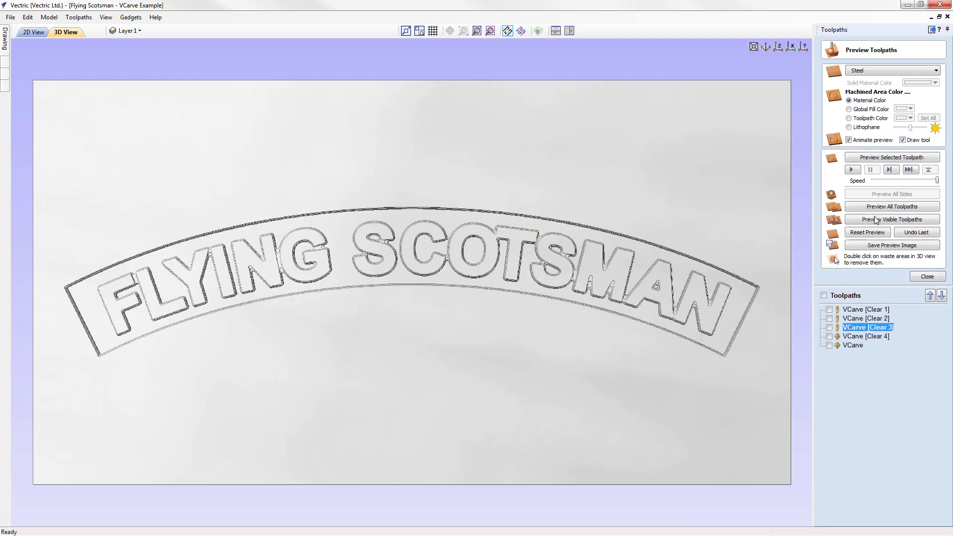
left_click(887, 158)
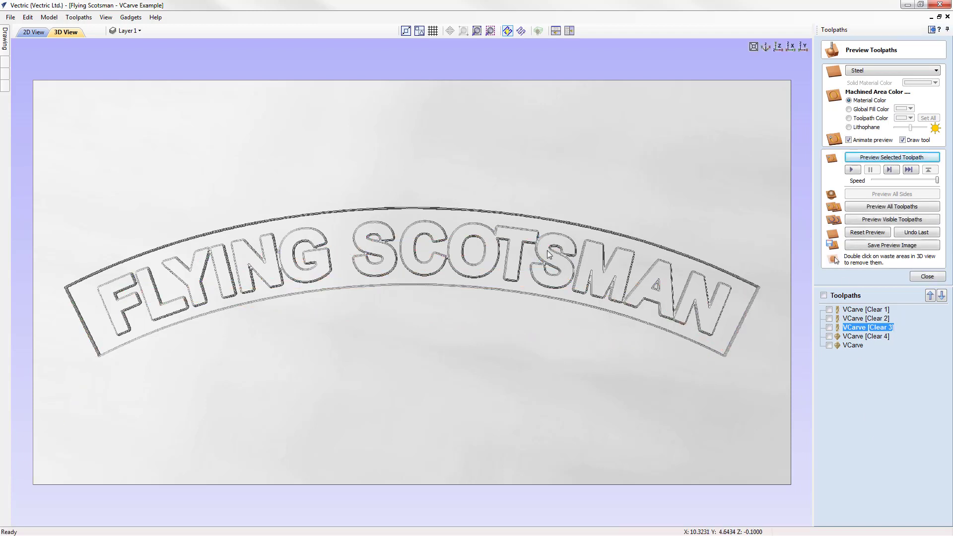
Step: Display the VCarve [Clear 4] toolpath and examine its path closely around the corners of the letters MAN
left_click(829, 336)
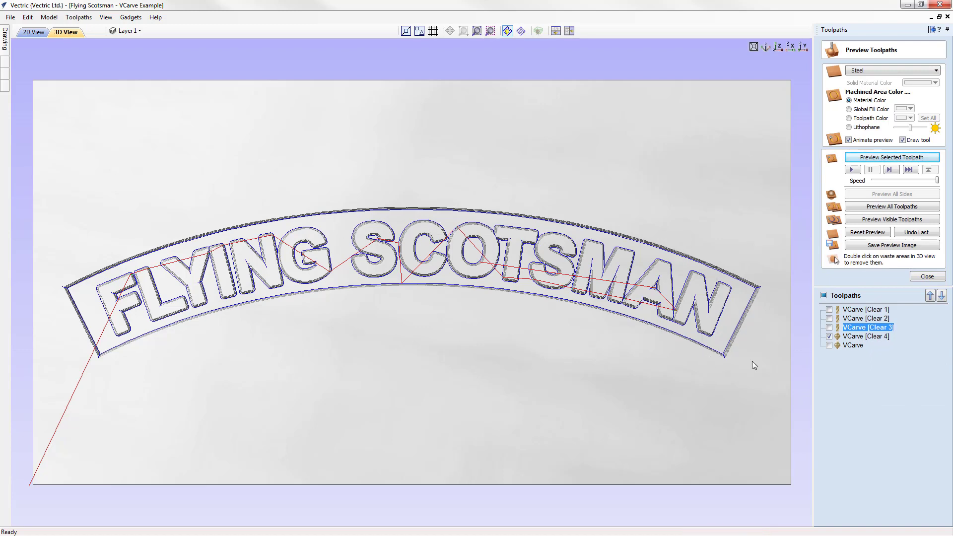
middle_click_drag(722, 359, 640, 337)
scroll(654, 344, "up", 6)
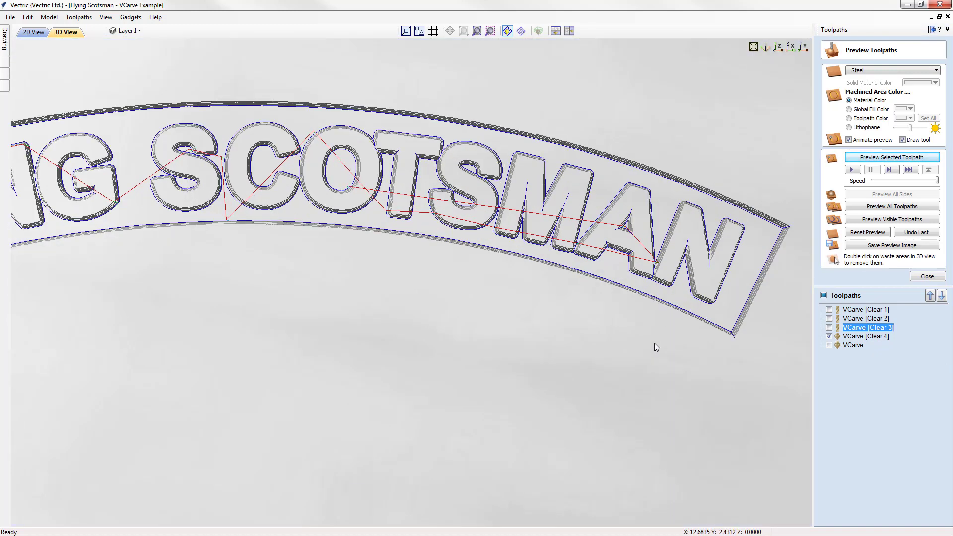
middle_click_drag(515, 310, 440, 293)
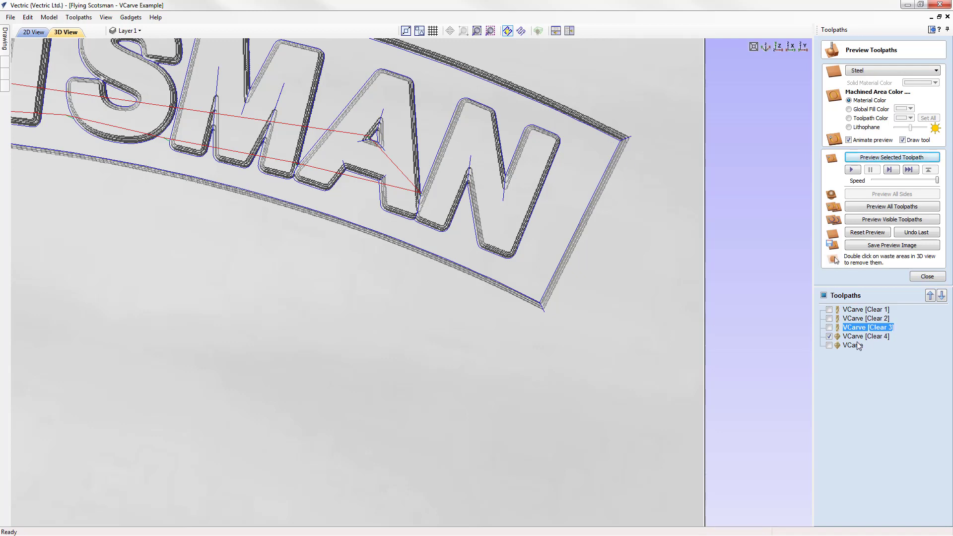
Step: Check the tool details of VCarve [Clear 4] and preview that toolpath over the lettering and border corners
mouse_move(863, 341)
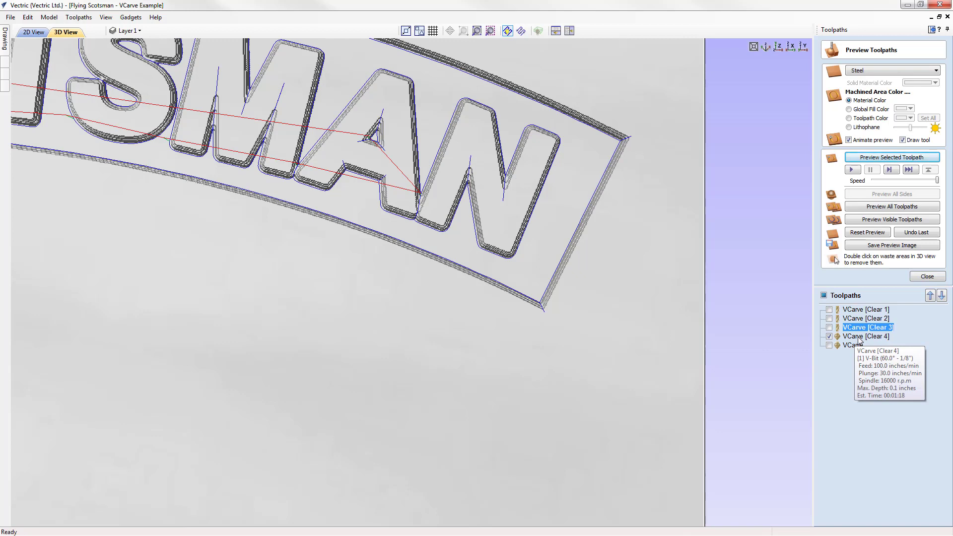
left_click(861, 337)
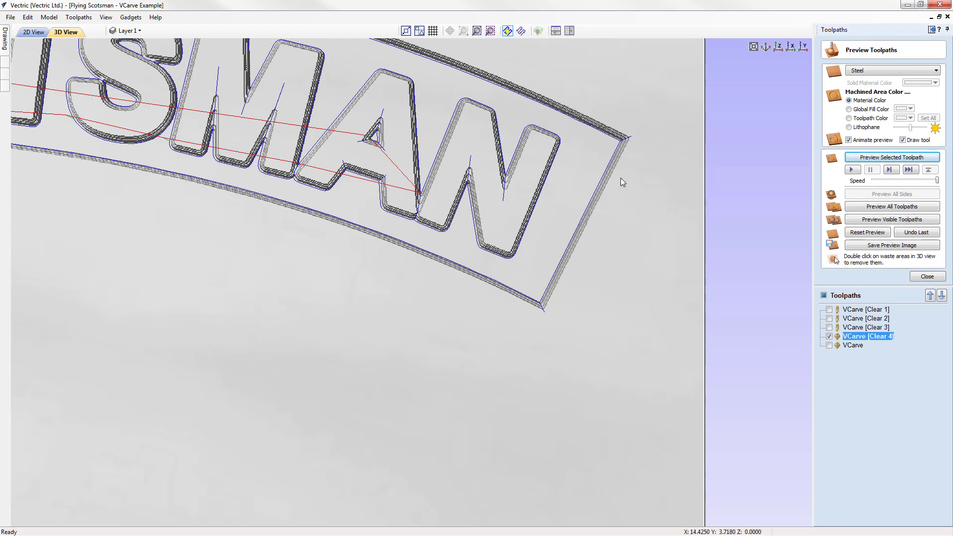
middle_click_drag(529, 243, 665, 352)
left_click(932, 230)
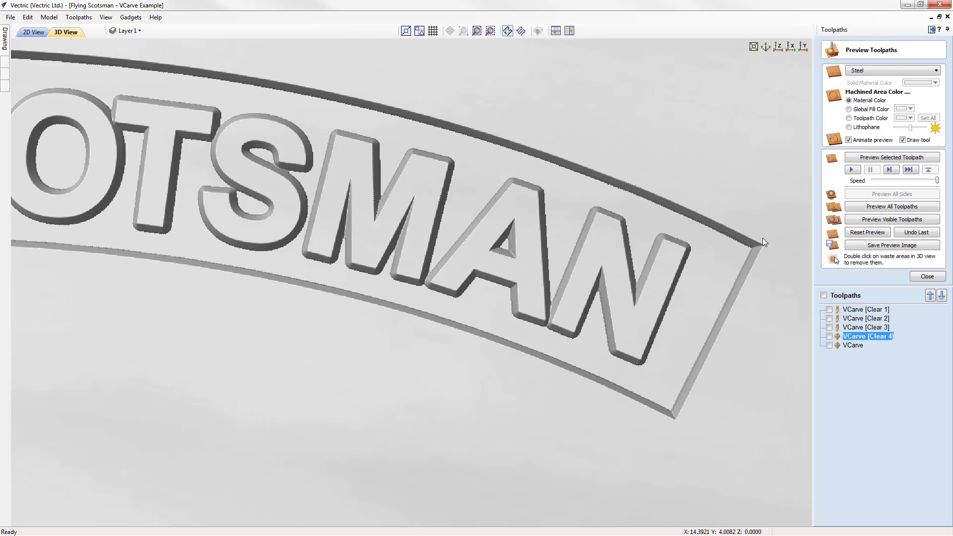
Step: Turn off Corner Sharpen for the V-Bit (60.0° - 1/8") clearance tool and recalculate the VCarve toolpath
double_click(873, 338)
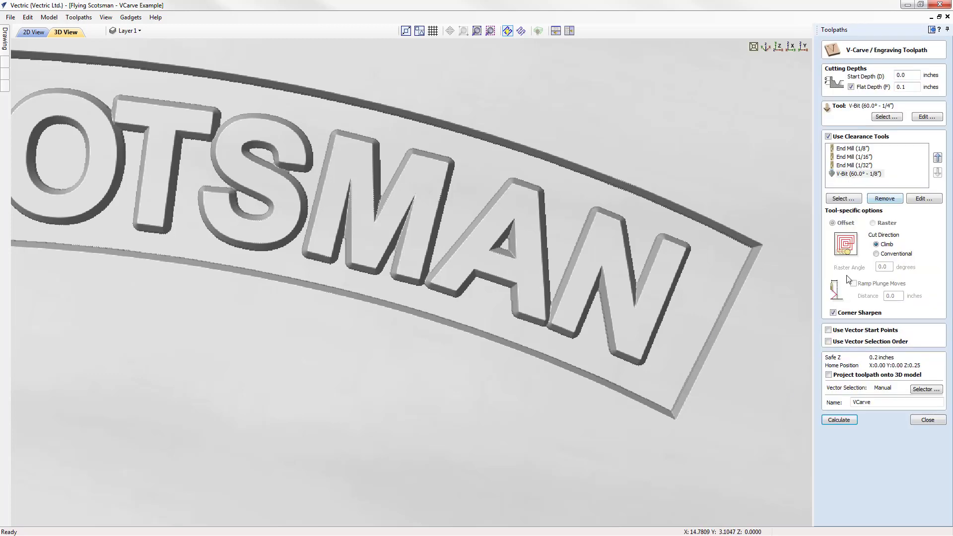
left_click(843, 315)
left_click(840, 421)
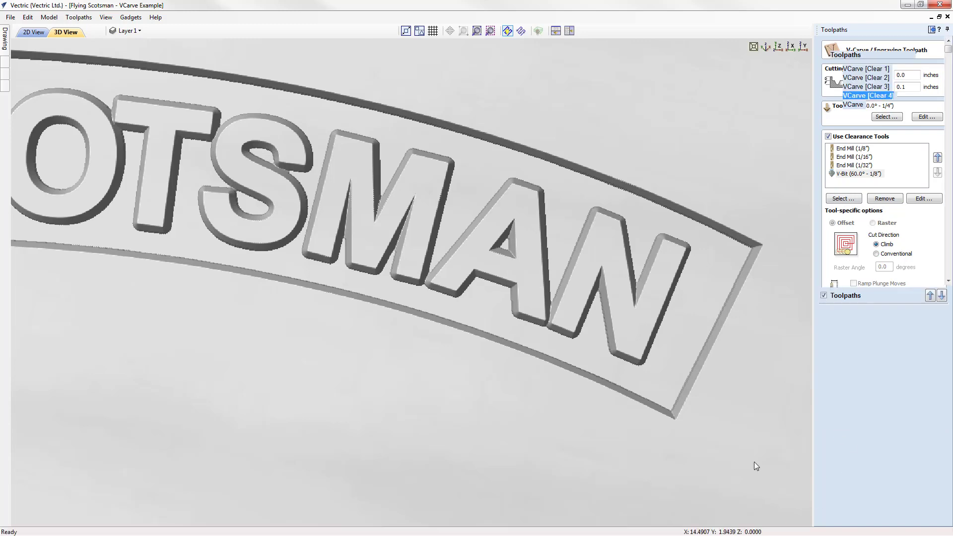
Step: Reset the preview, simulate all toolpaths except the final VCarve, and inspect the border and letter corners closely
left_click(877, 236)
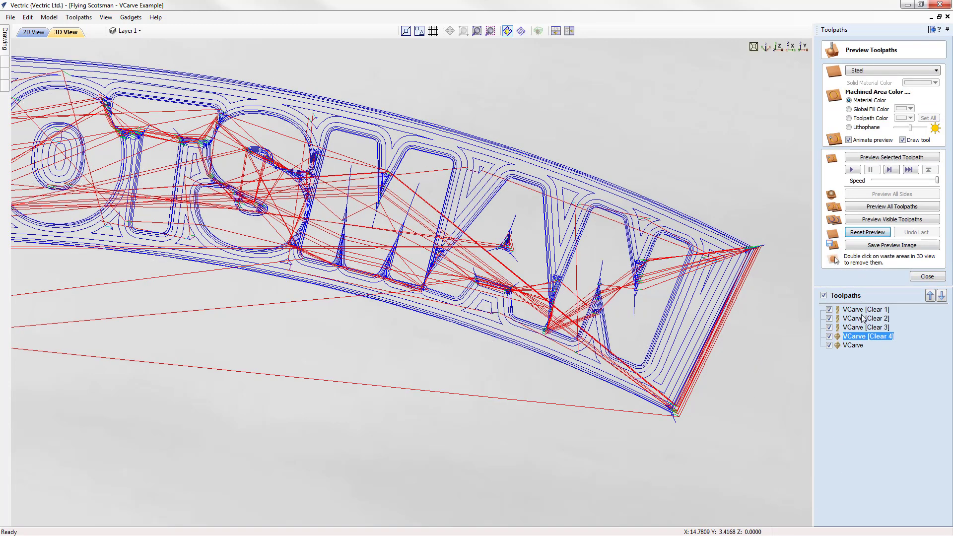
left_click(829, 346)
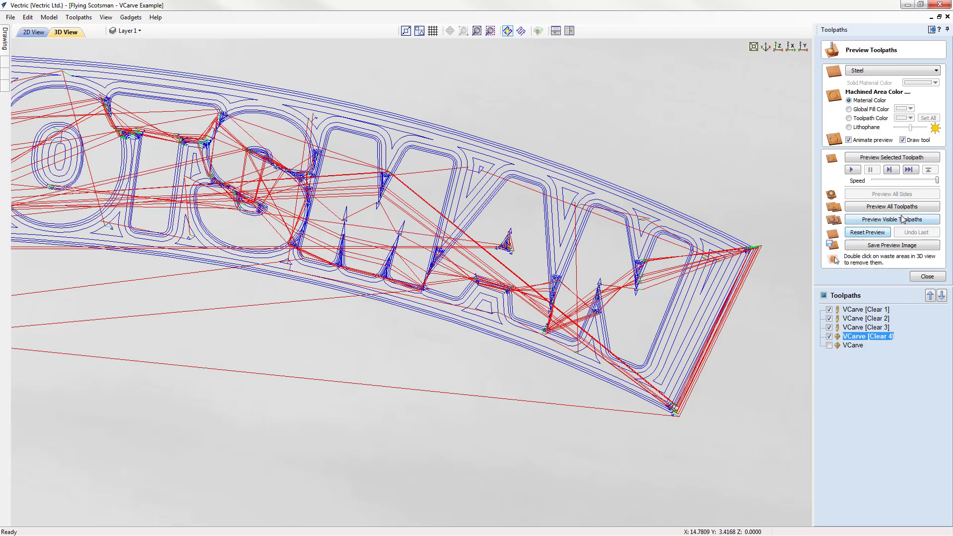
left_click(887, 222)
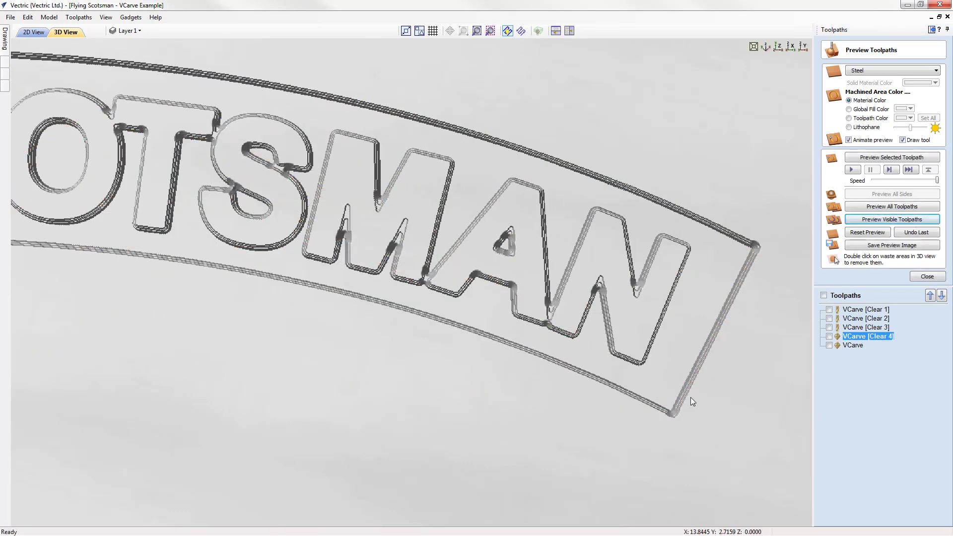
scroll(645, 292, "up", 3)
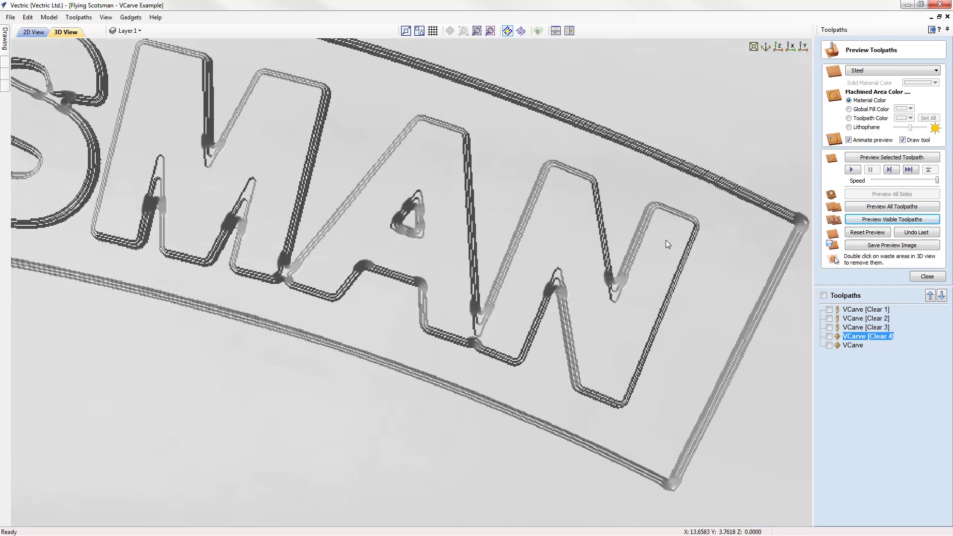
middle_click_drag(665, 240, 520, 238)
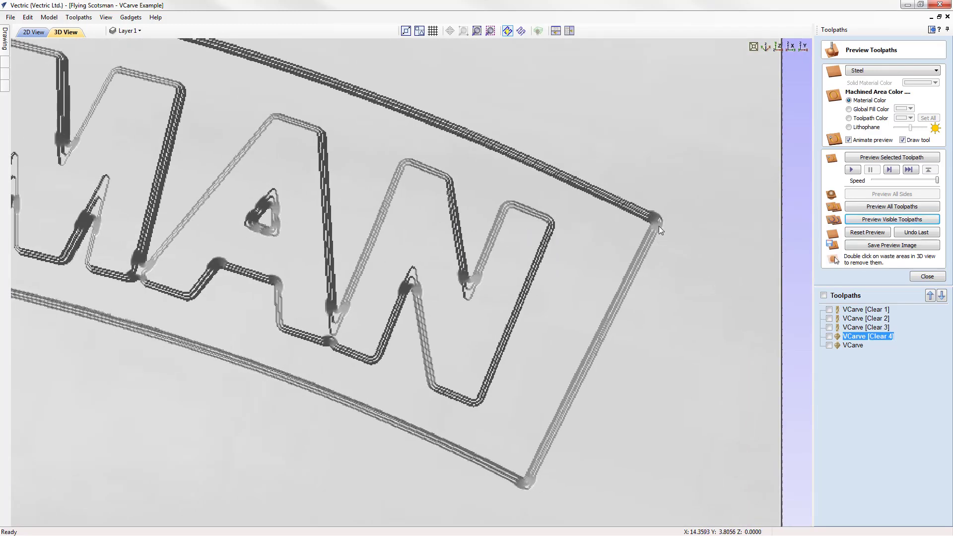
Step: Turn Corner Sharpen back on for the V-Bit (60.0° - 1/8") clearance tool and recalculate the VCarve toolpath
double_click(859, 344)
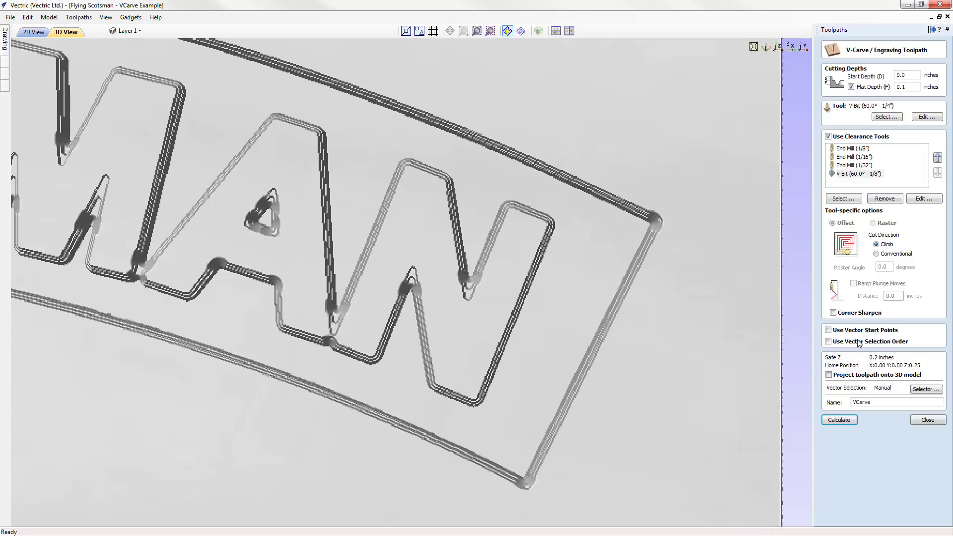
left_click(838, 419)
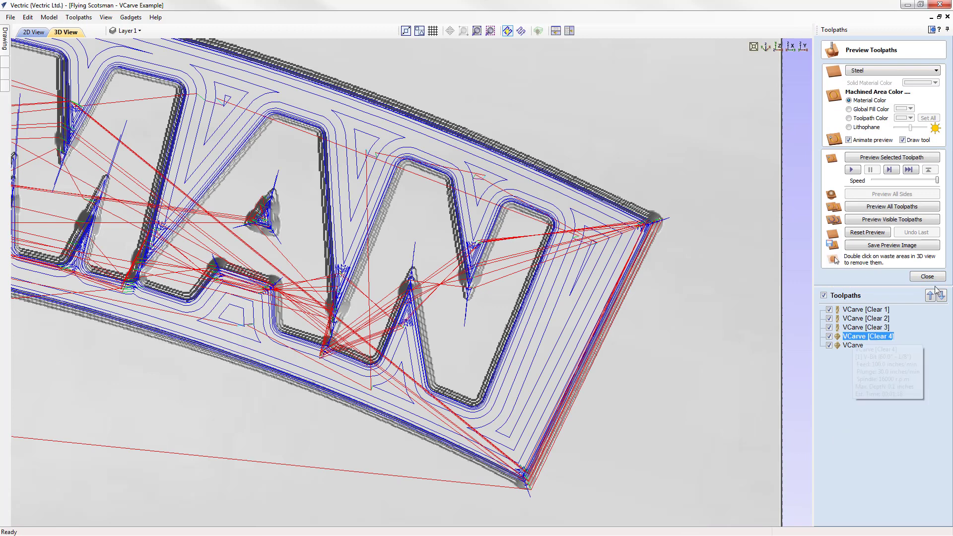
Step: Preview VCarve [Clear 4], undo that preview, and repeat it with only this toolpath displayed to examine the border corners
left_click(914, 157)
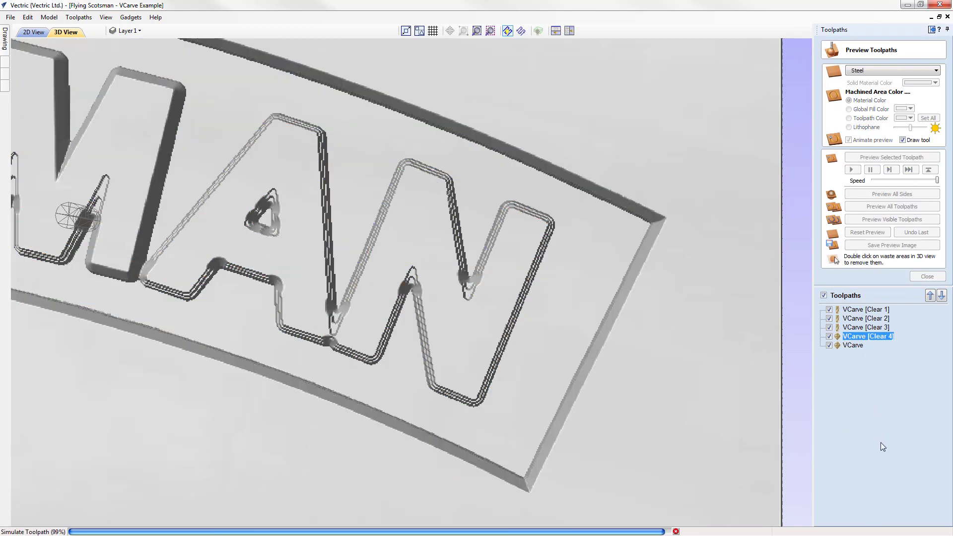
left_click(913, 233)
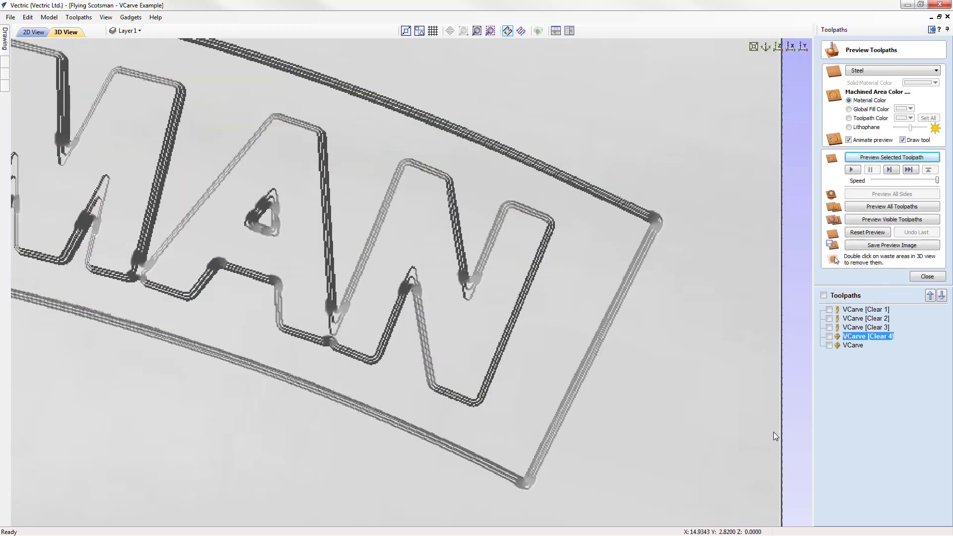
left_click(830, 337)
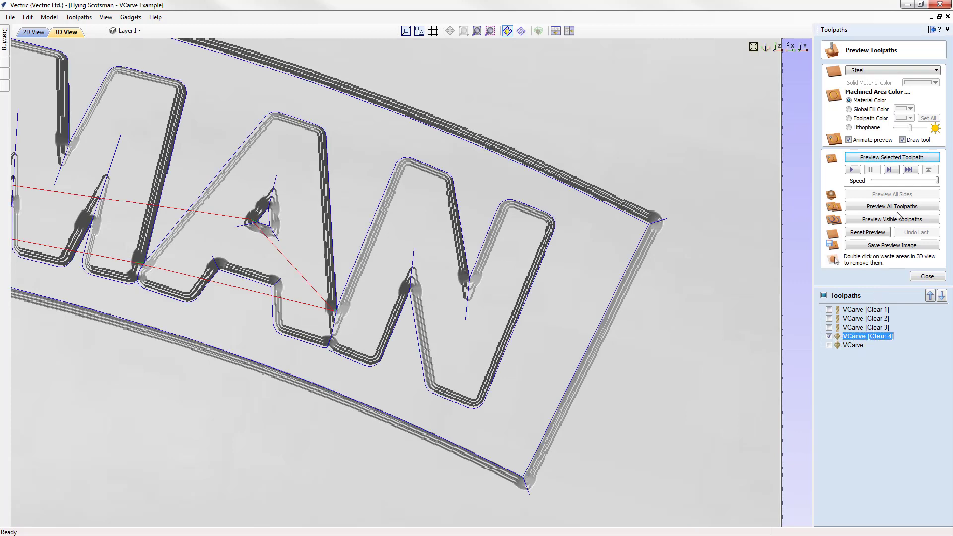
left_click(899, 158)
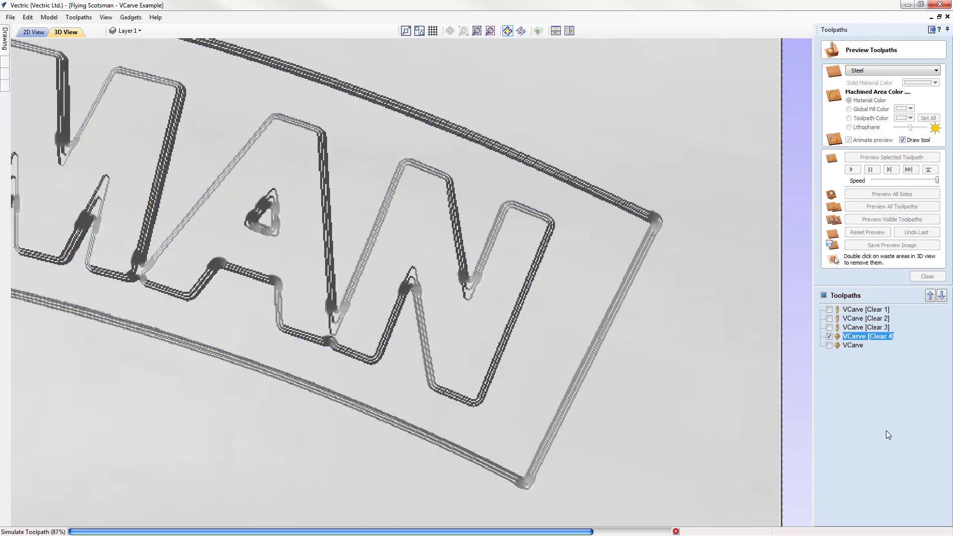
left_click_drag(670, 300, 677, 297)
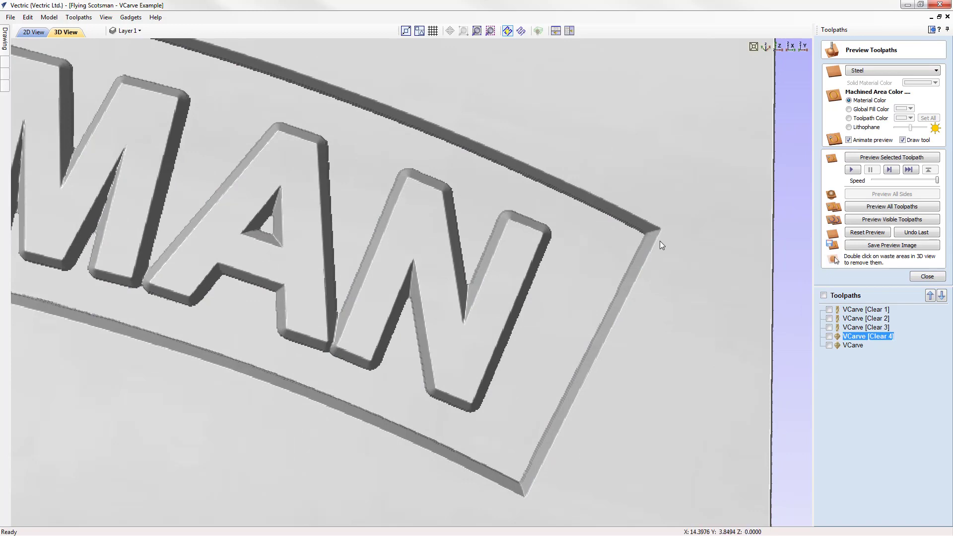
left_click_drag(642, 254, 642, 255)
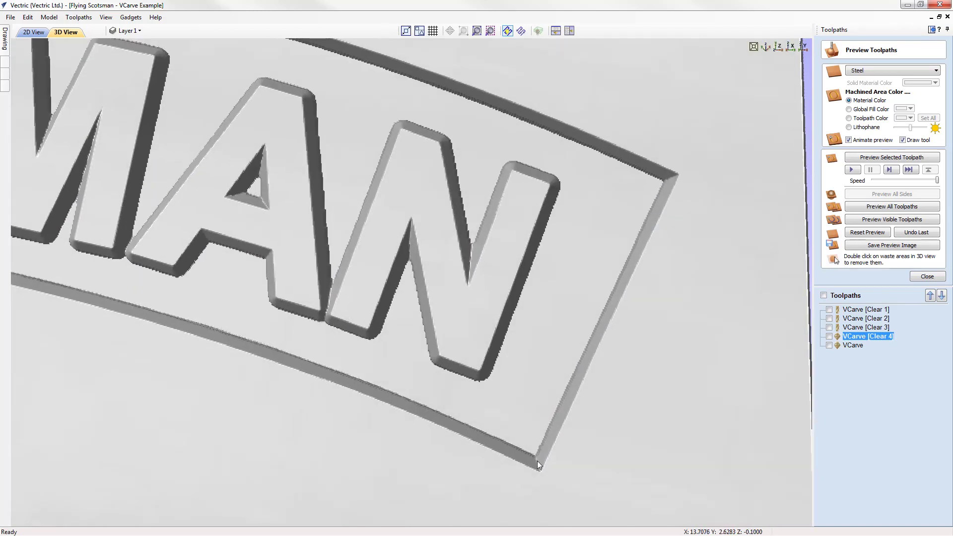
Step: Simulate the final VCarve toolpath on the whole sign viewed from above, and close the preview settings
left_click(781, 49)
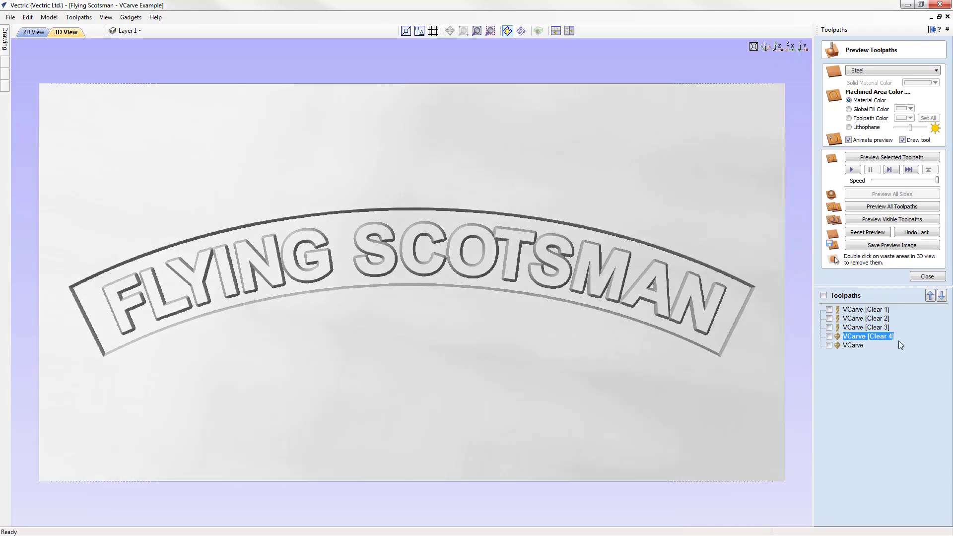
left_click(852, 346)
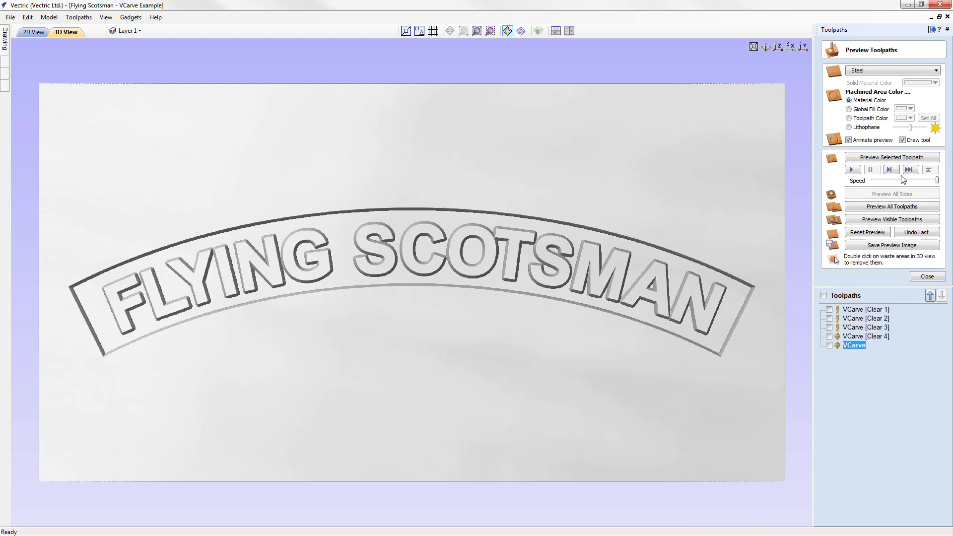
left_click(893, 158)
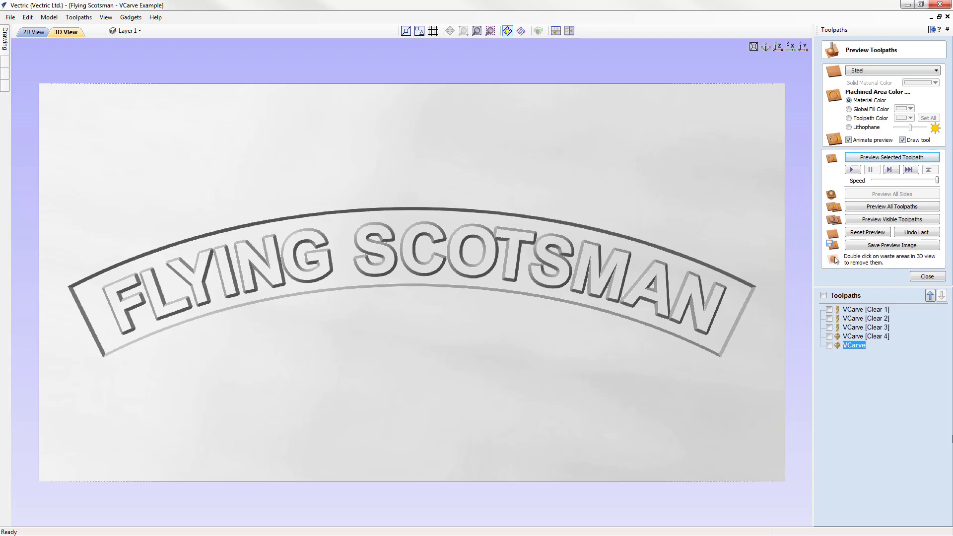
left_click(927, 276)
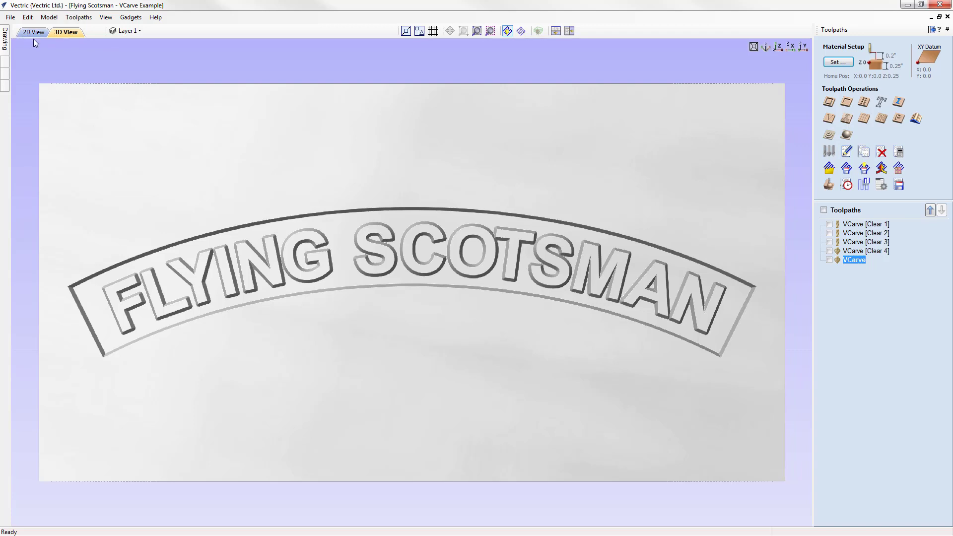
Step: Tile the 2D and 3D views and calculate an outside profile toolpath 0.25 inches deep on the outer border using End Mill (1/4")
left_click(556, 31)
left_click(563, 167)
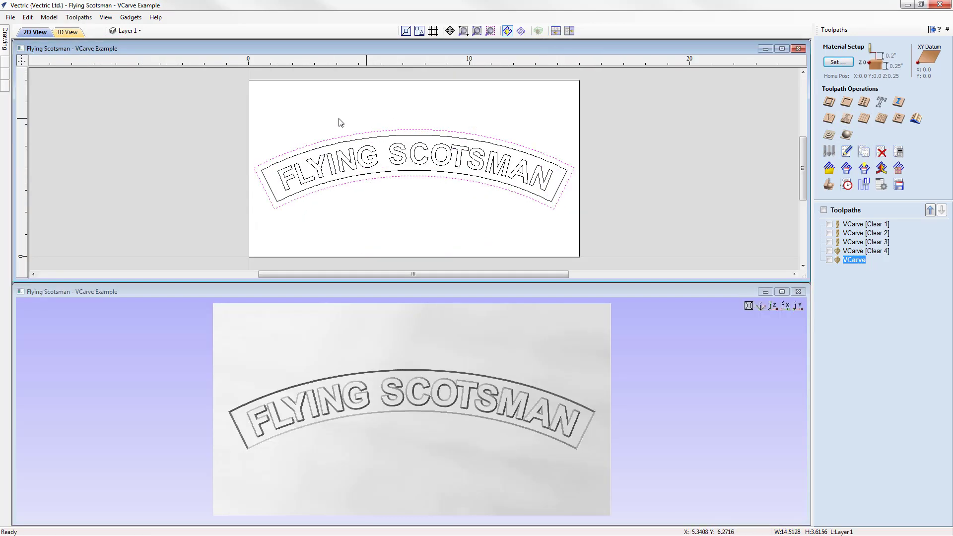
left_click(828, 102)
key("Tab")
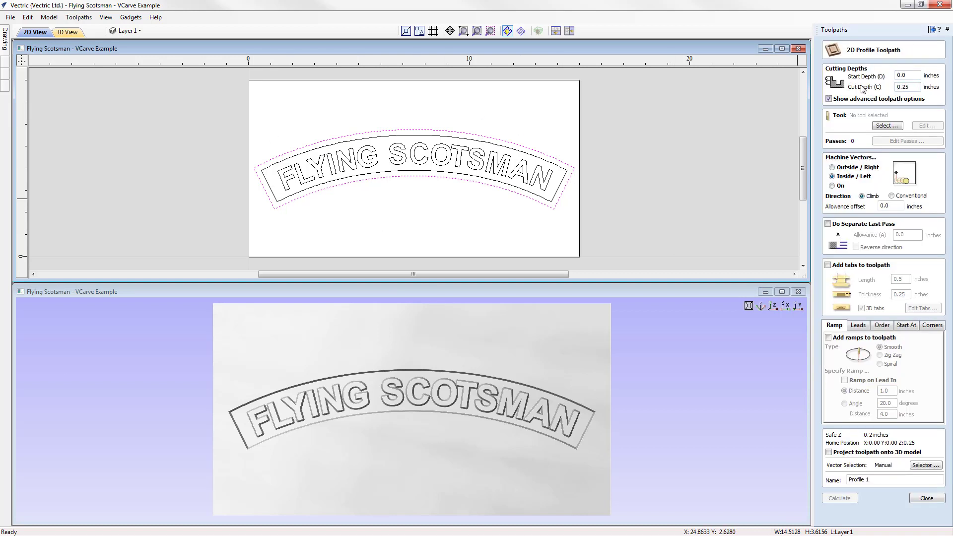
left_click(900, 126)
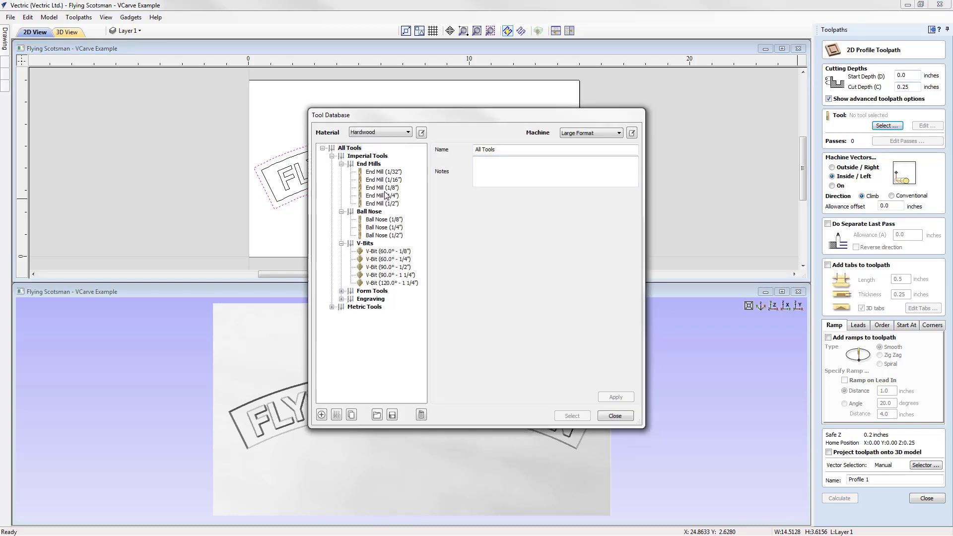
left_click(393, 196)
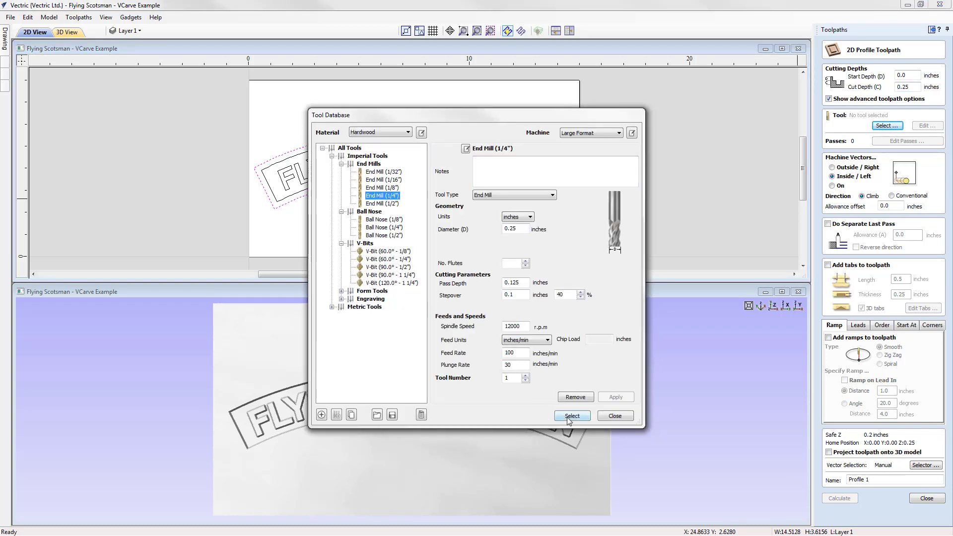
left_click(571, 415)
left_click(833, 167)
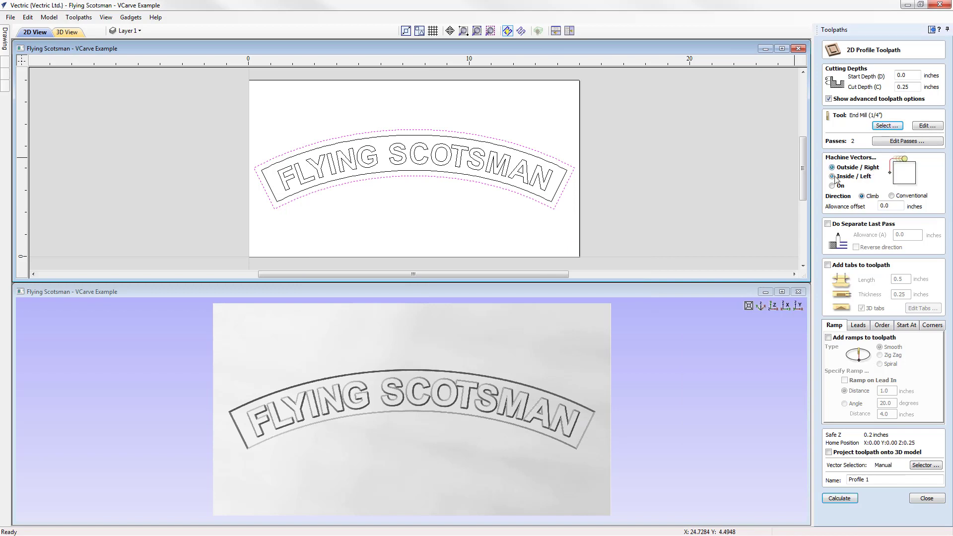
left_click(856, 497)
Step: Preview the Profile 1 cut-out, remove the surrounding waste material, and show the machined areas with a black global fill color
left_click(891, 157)
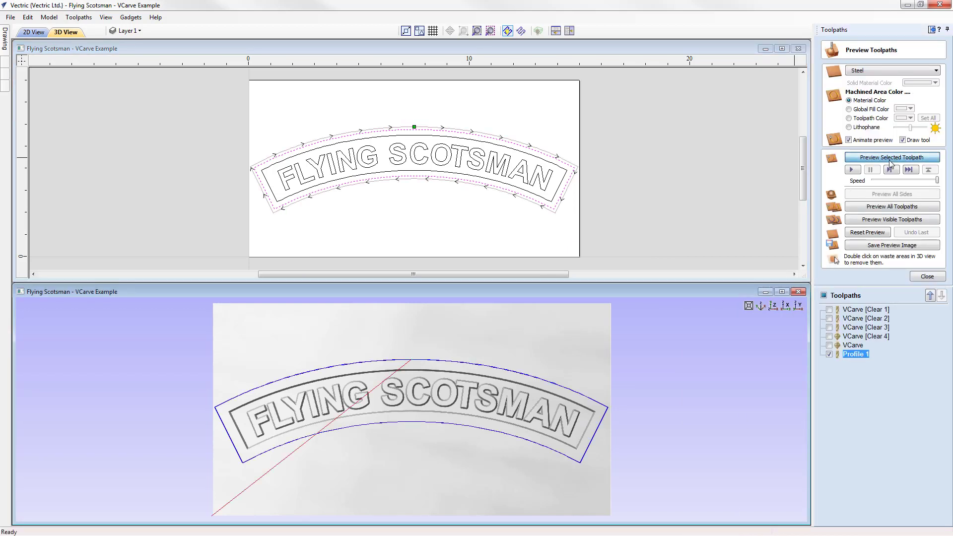
double_click(468, 337)
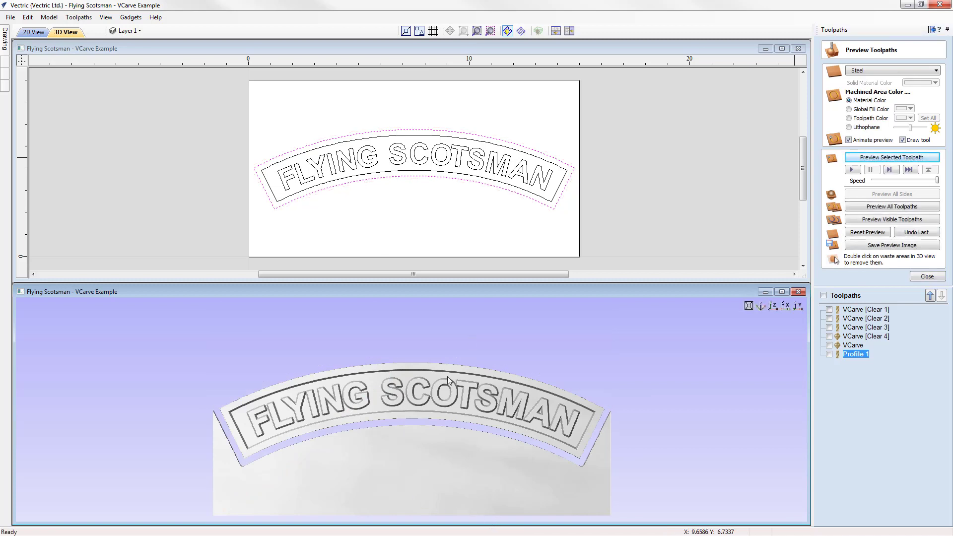
double_click(367, 476)
left_click(783, 293)
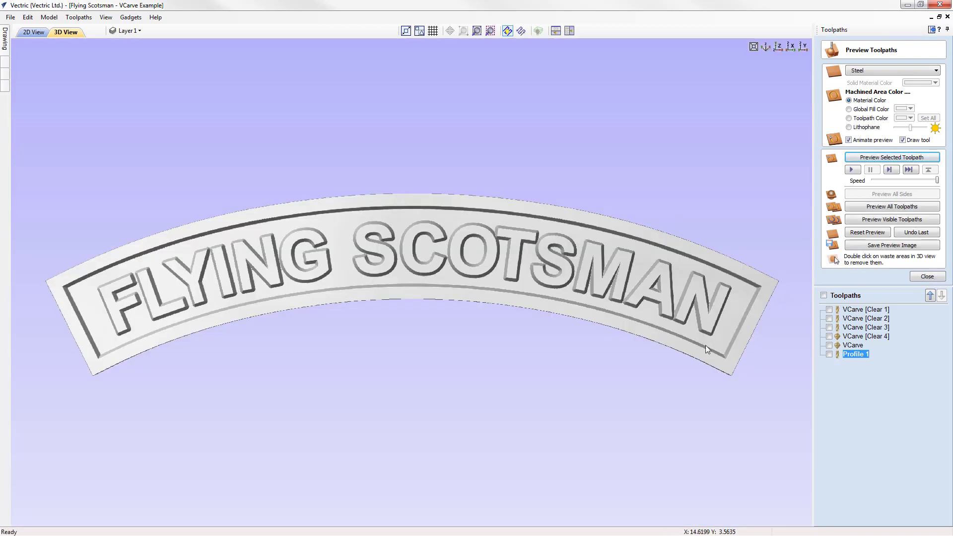
scroll(663, 273, "up", 3)
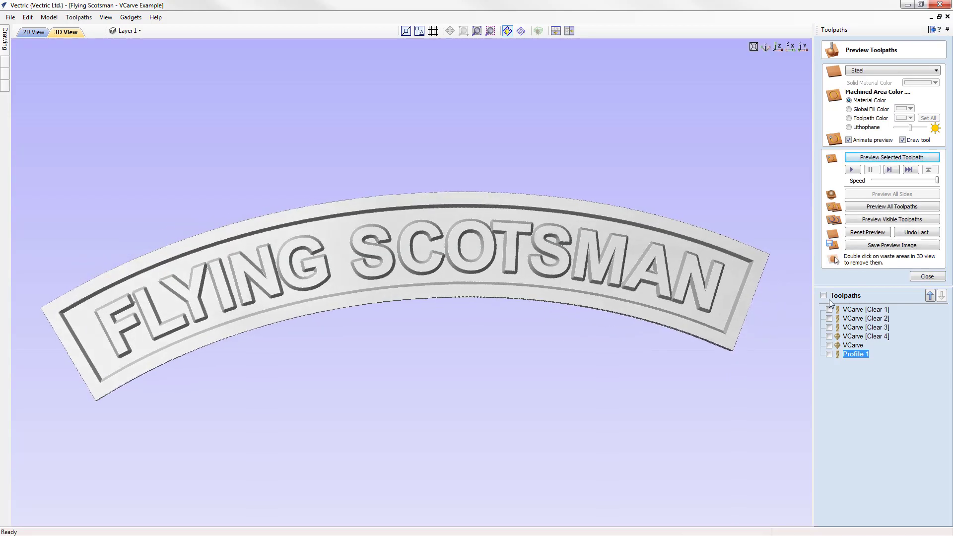
left_click(855, 110)
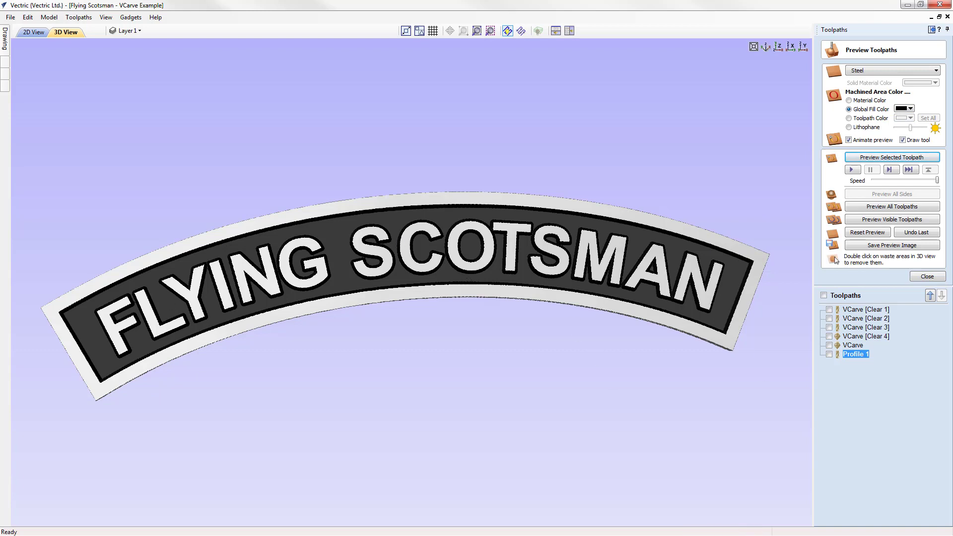
Step: Save and close the Flying Scotsman file, and open VCarve Example.crv from the VCarve_Toolpath_Guide folder
left_click(11, 18)
left_click(33, 64)
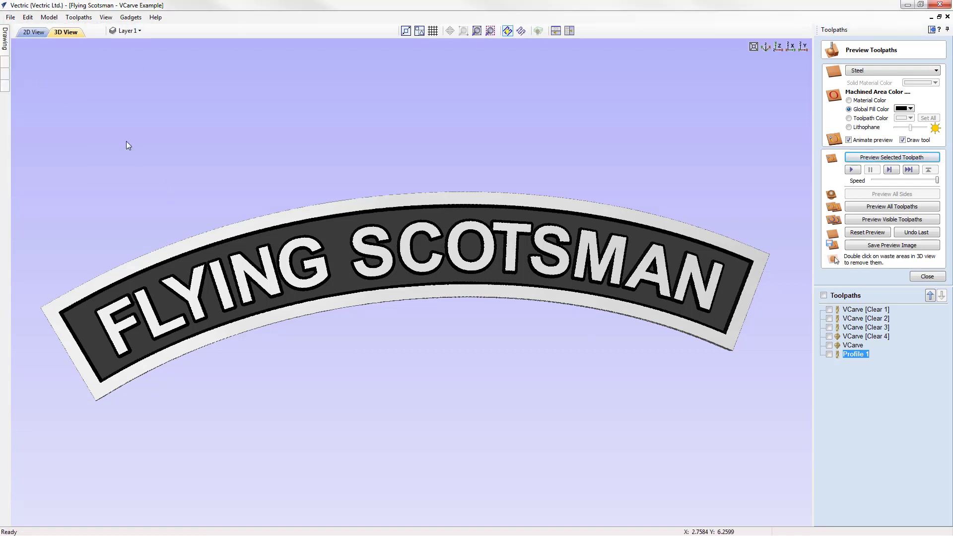
left_click(11, 18)
left_click(20, 53)
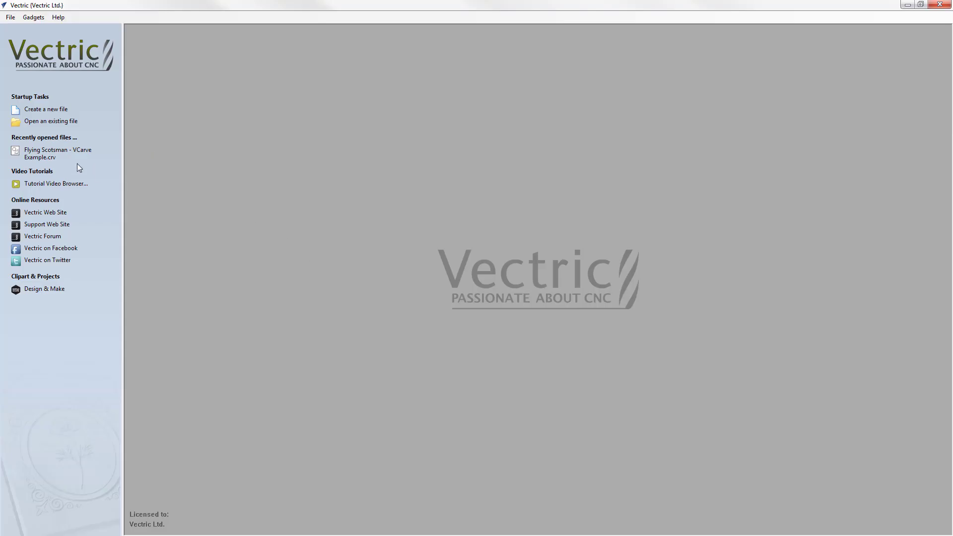
left_click(52, 122)
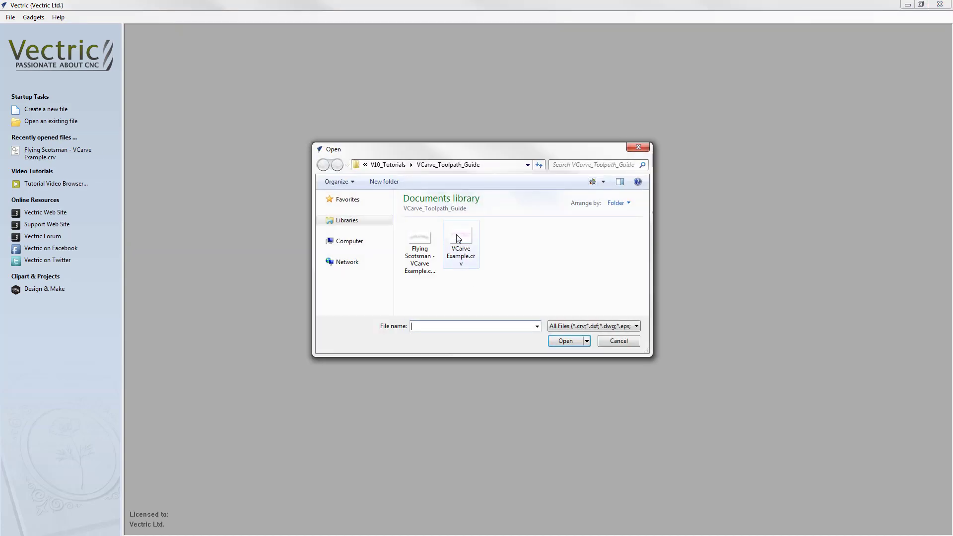
double_click(468, 238)
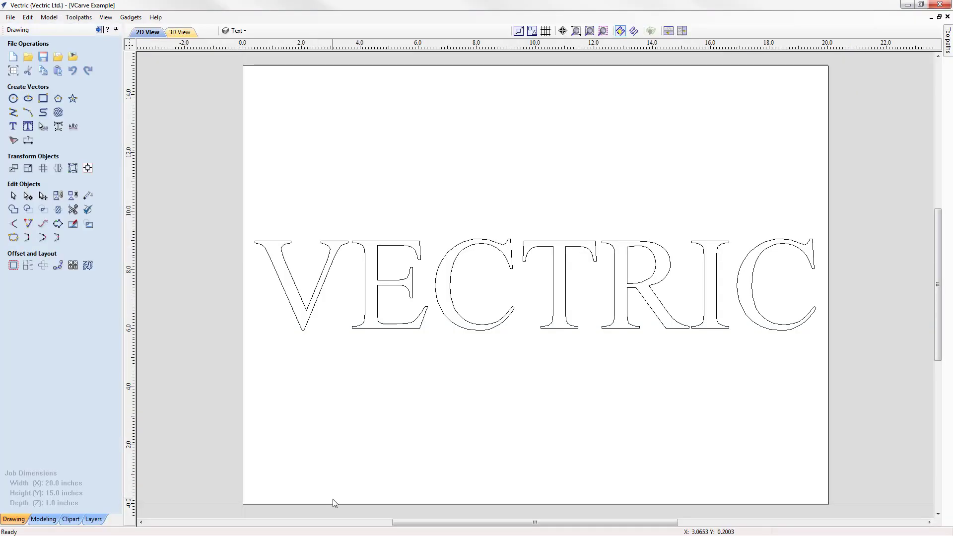
Step: Hide the Text layer, and make the Start Points and Selection layer visible and active
left_click(237, 30)
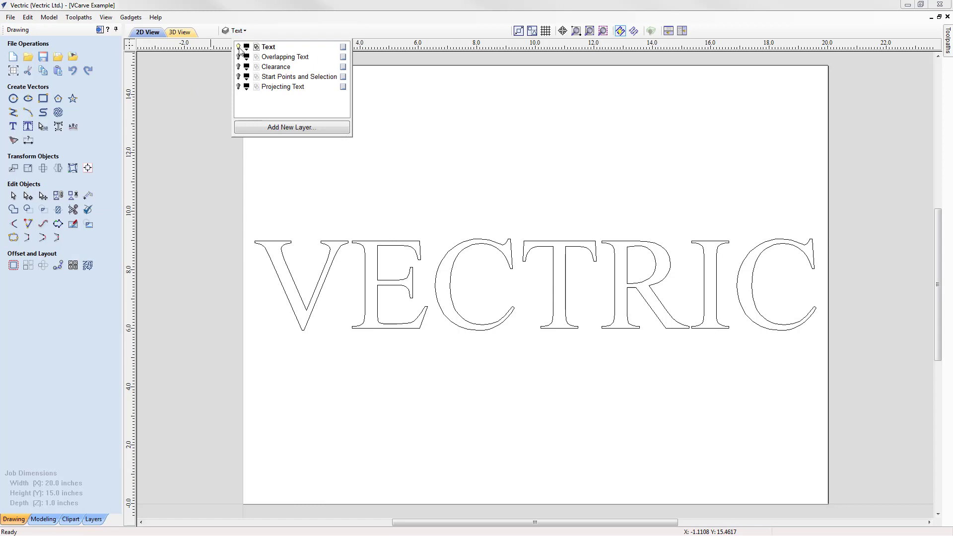
left_click(238, 48)
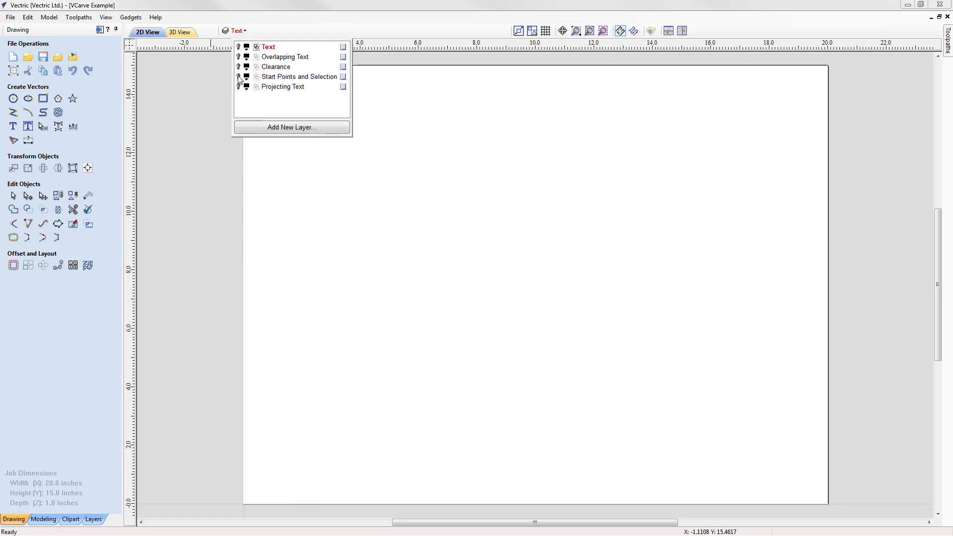
left_click(238, 76)
left_click(283, 78)
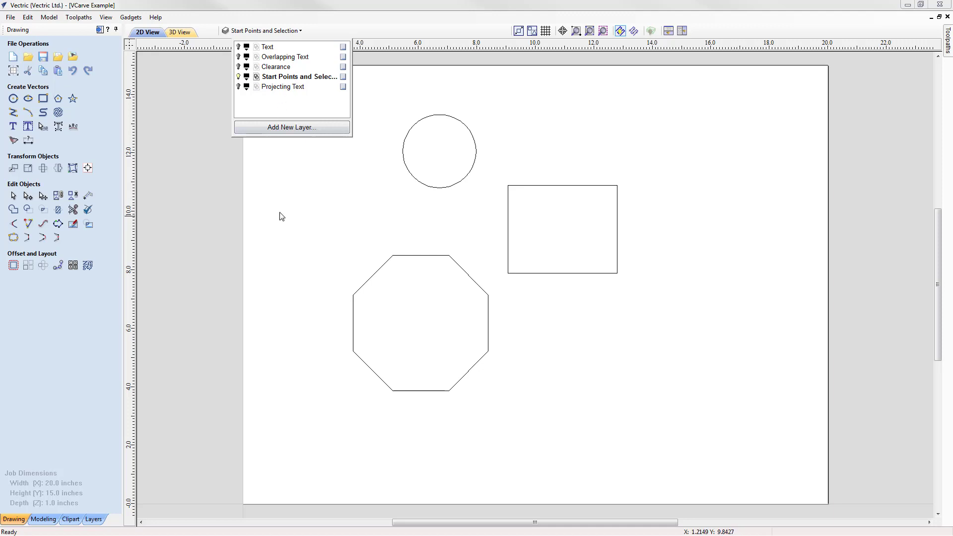
left_click(301, 240)
Step: Set up a V-Carve toolpath for the circle, rectangle and octagon with a 0.1 inch flat depth and V-Bit (90.0° - 1/2")
left_click(99, 29)
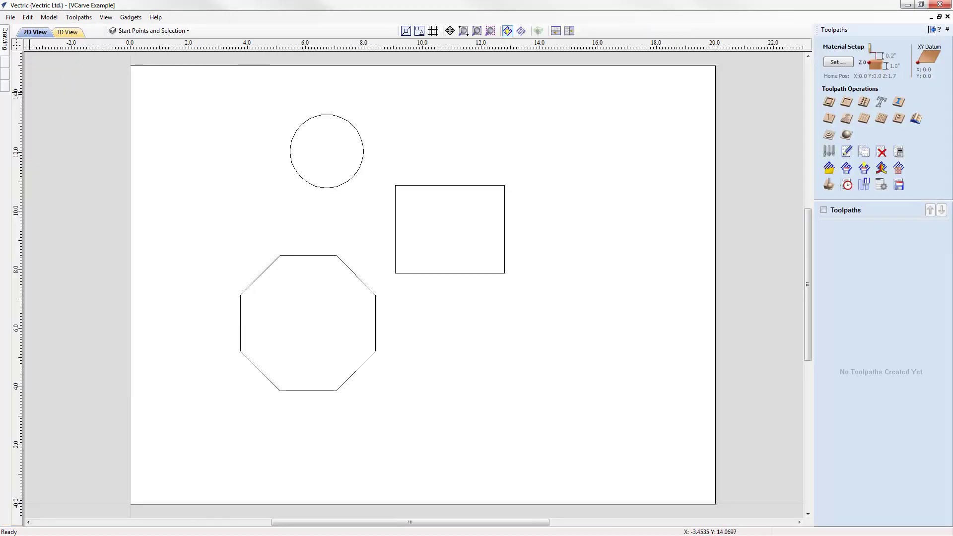
left_click(829, 120)
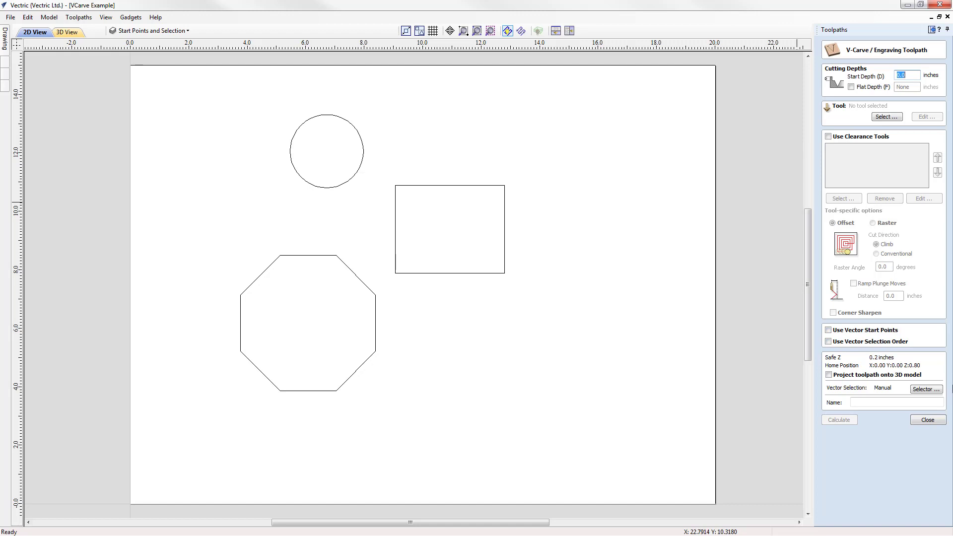
key("Tab")
left_click_drag(310, 210, 569, 444)
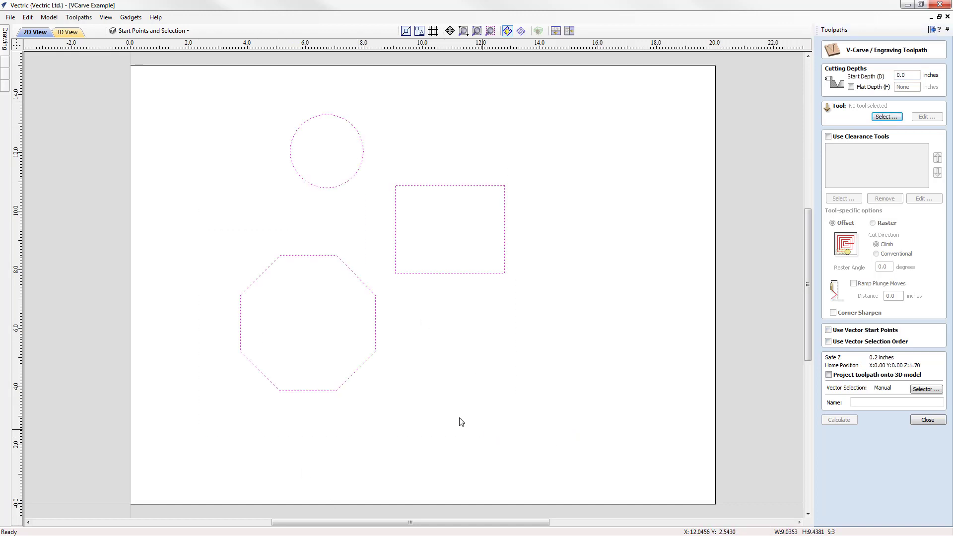
left_click(864, 88)
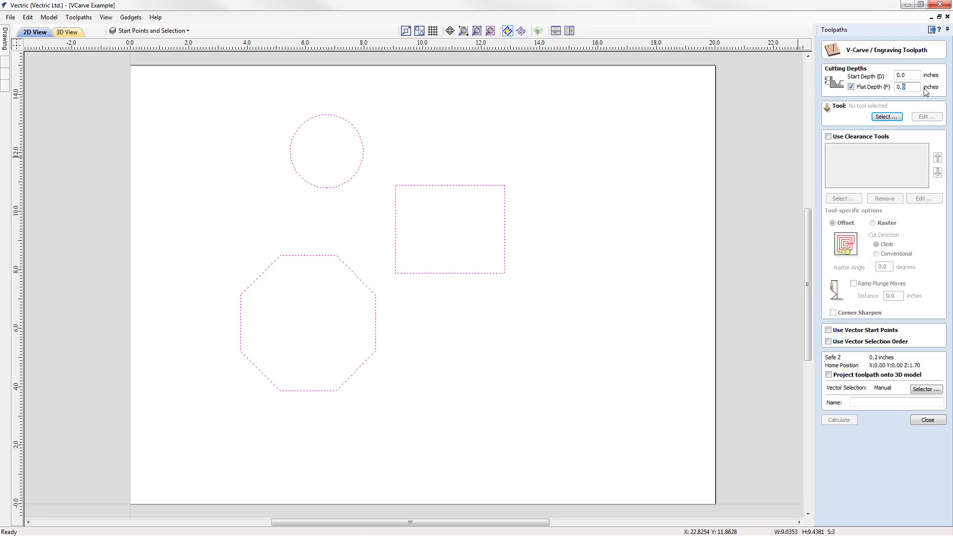
left_click(887, 117)
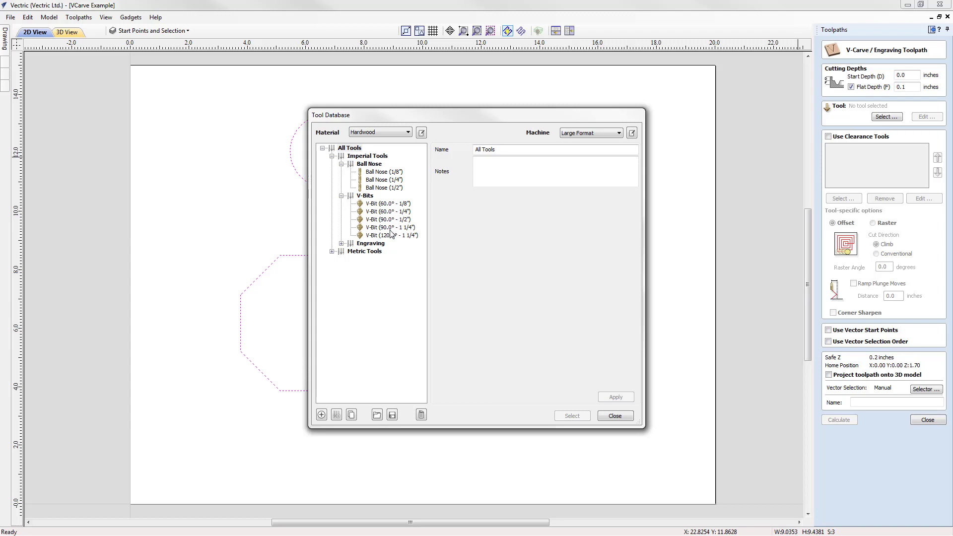
left_click(381, 221)
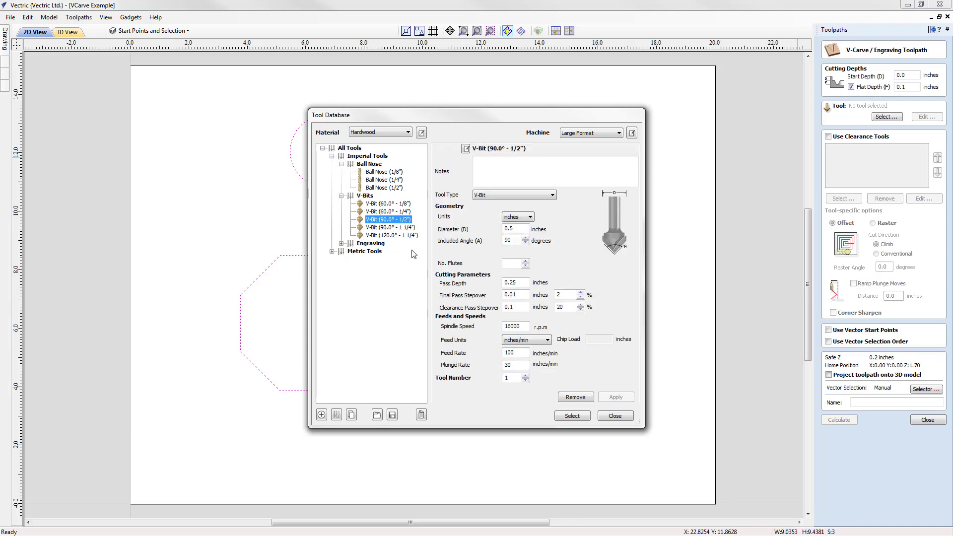
left_click(572, 416)
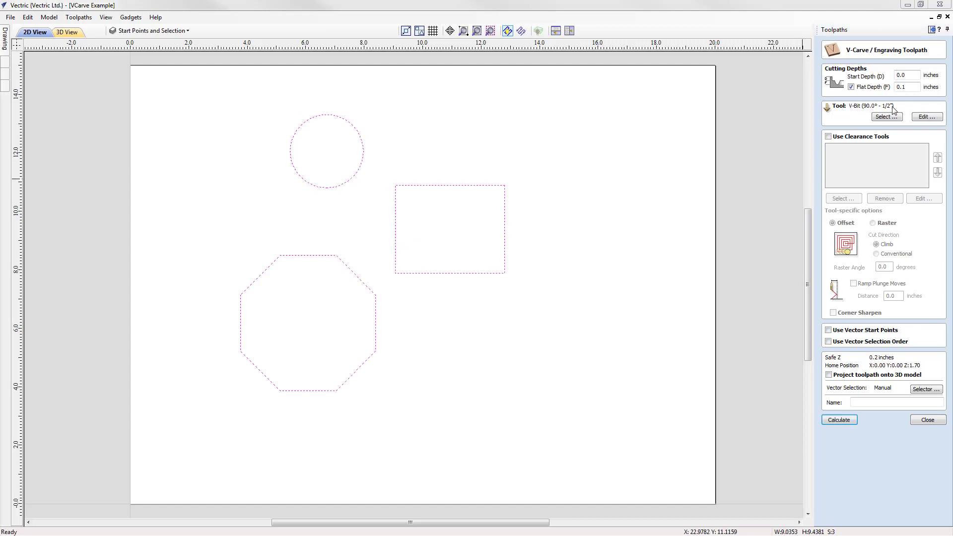
Step: Add End Mill (1/8") as the clearance tool and calculate the toolpath under the name VCarve 1
left_click(856, 140)
left_click(843, 198)
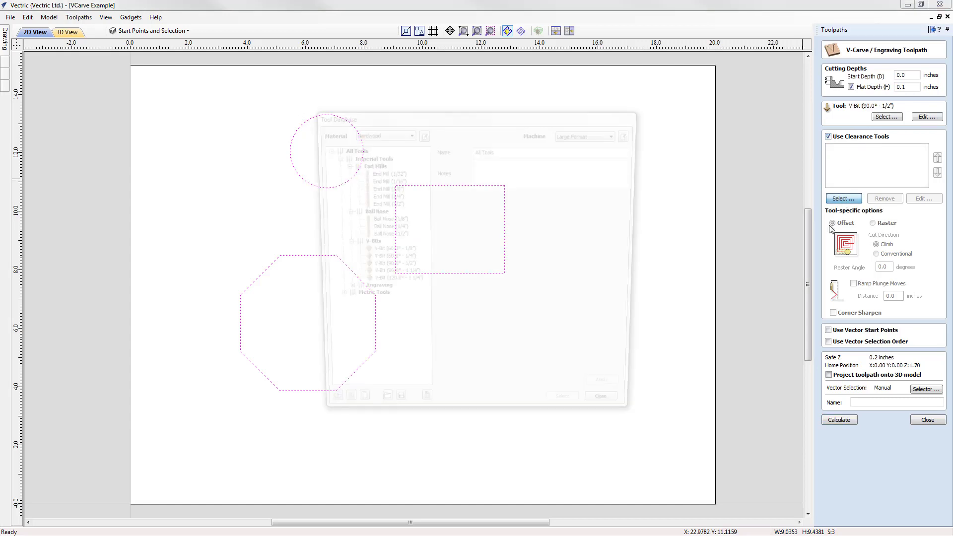
left_click(377, 188)
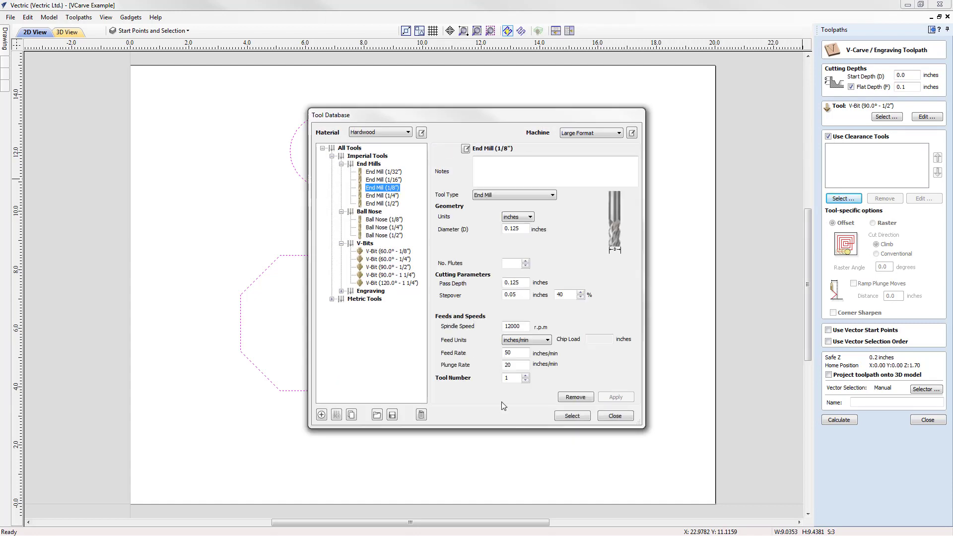
left_click(576, 416)
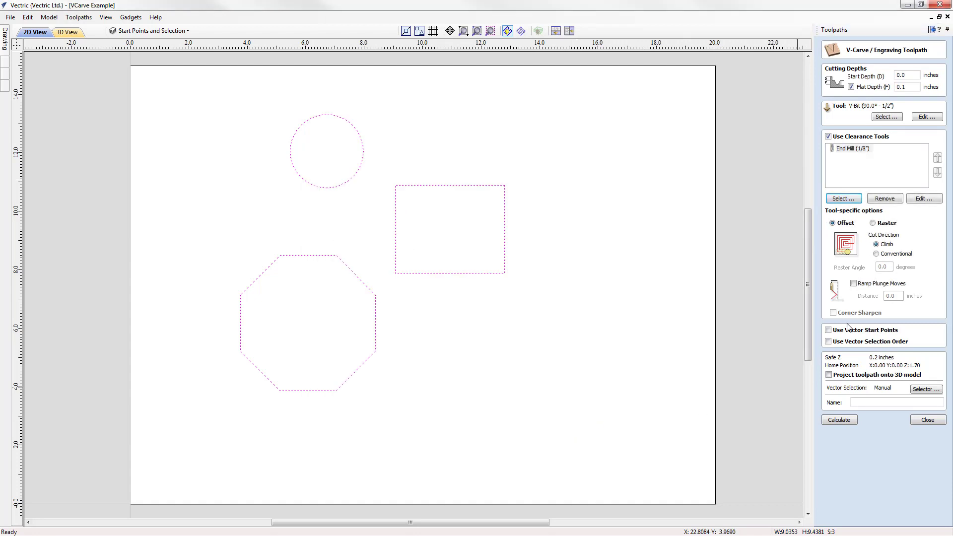
left_click(857, 404)
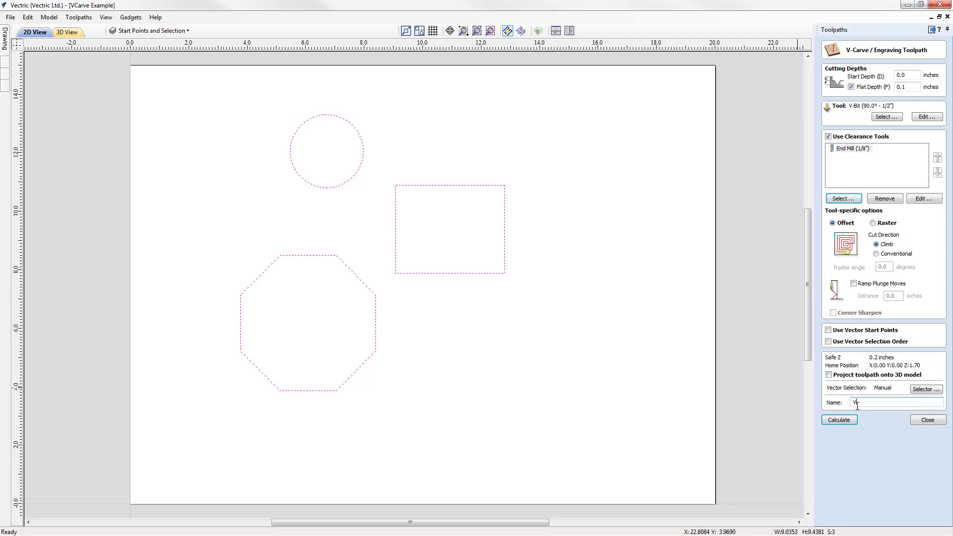
type("VCarve 1")
left_click(849, 422)
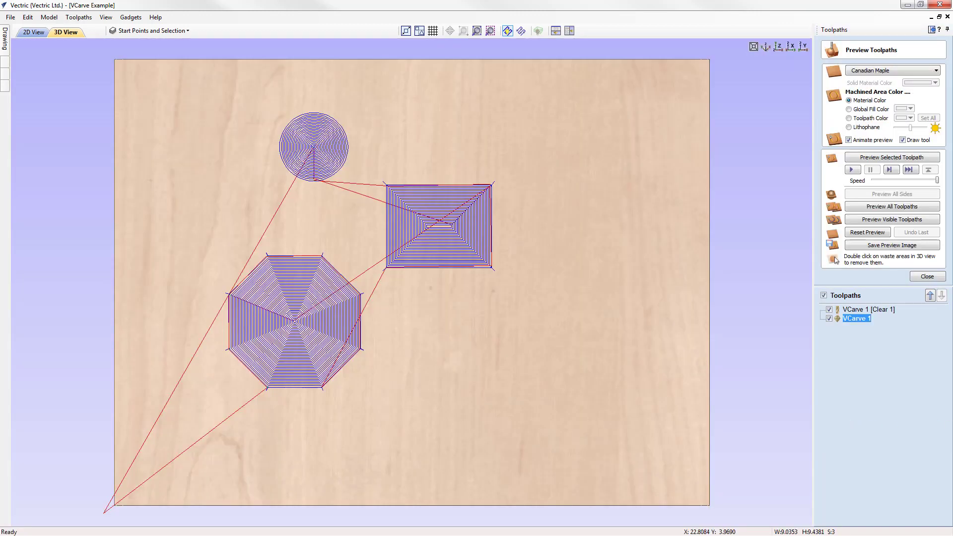
Step: Reset the preview and simulate the VCarve 1 [Clear 1] toolpath followed by VCarve 1 at a reduced animation speed
left_click(868, 232)
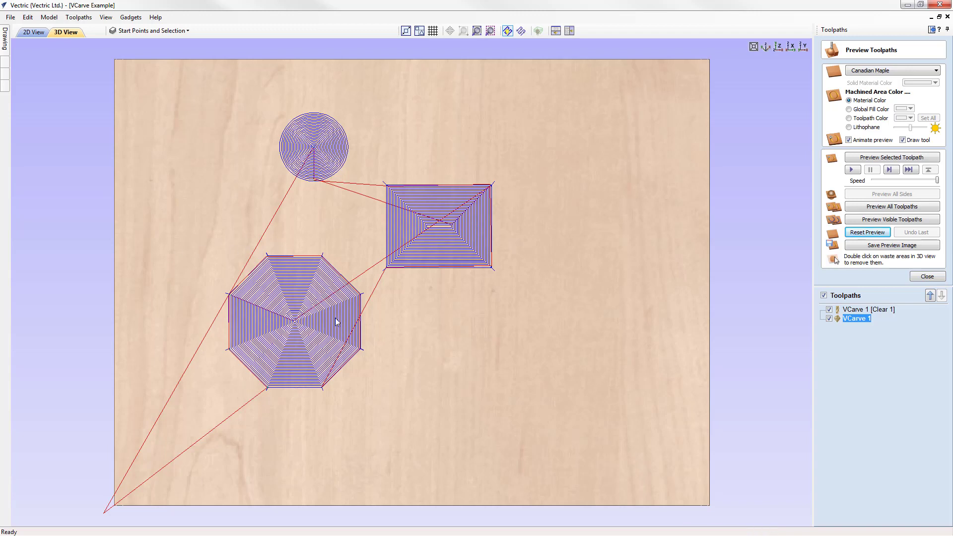
left_click(908, 180)
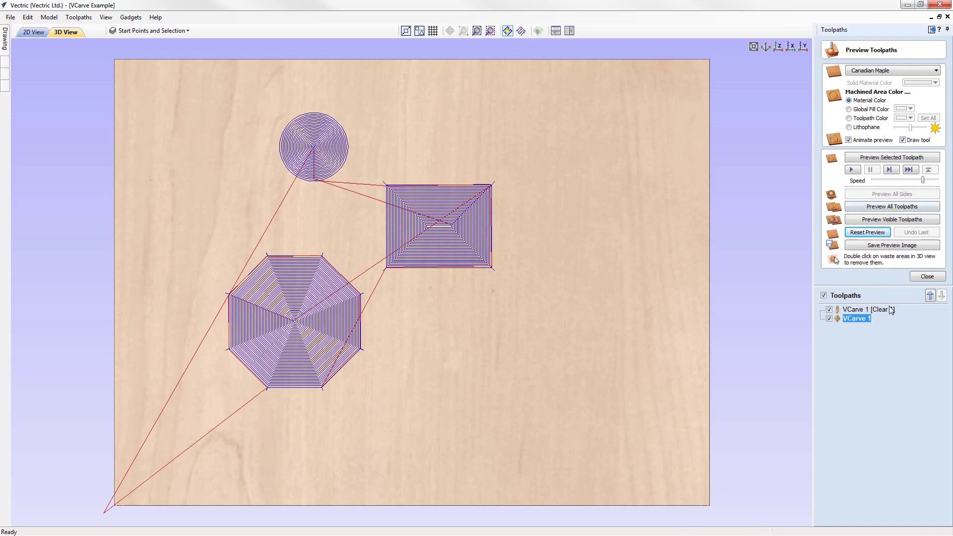
left_click(889, 310)
left_click(895, 158)
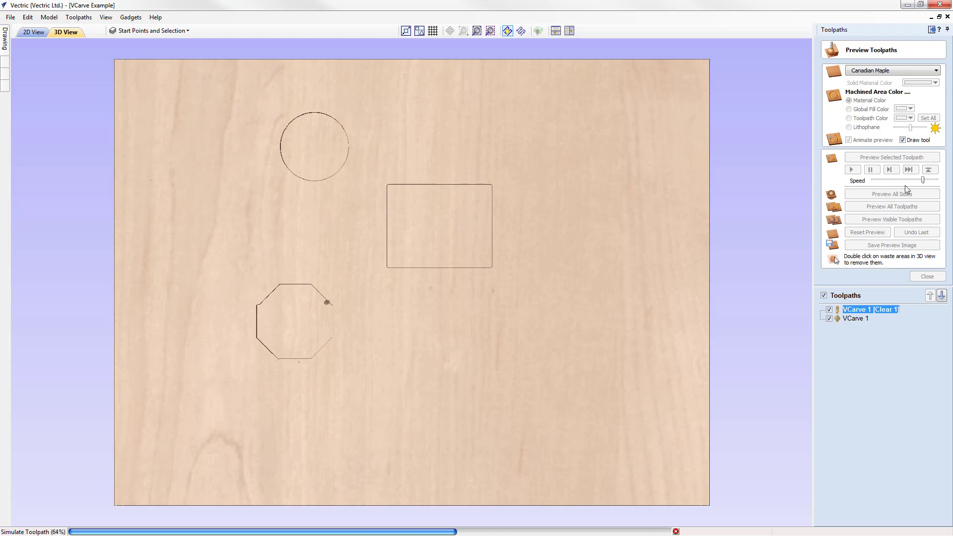
mouse_move(923, 181)
left_mouse_down()
mouse_move(937, 182)
mouse_move(915, 181)
left_mouse_up()
left_click(855, 318)
left_click(903, 158)
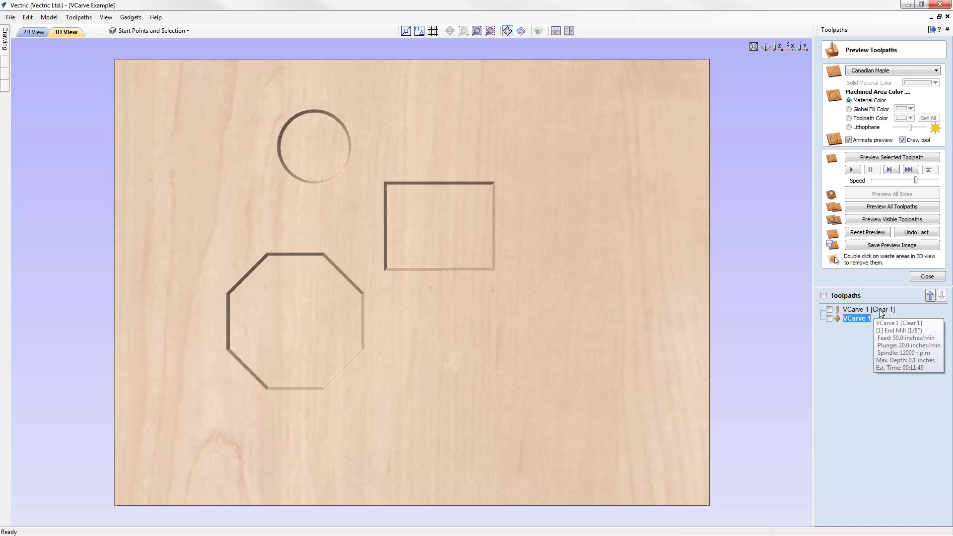
Step: Reopen the VCarve 1 toolpath for editing and tile the 2D and 3D views side by side
double_click(881, 315)
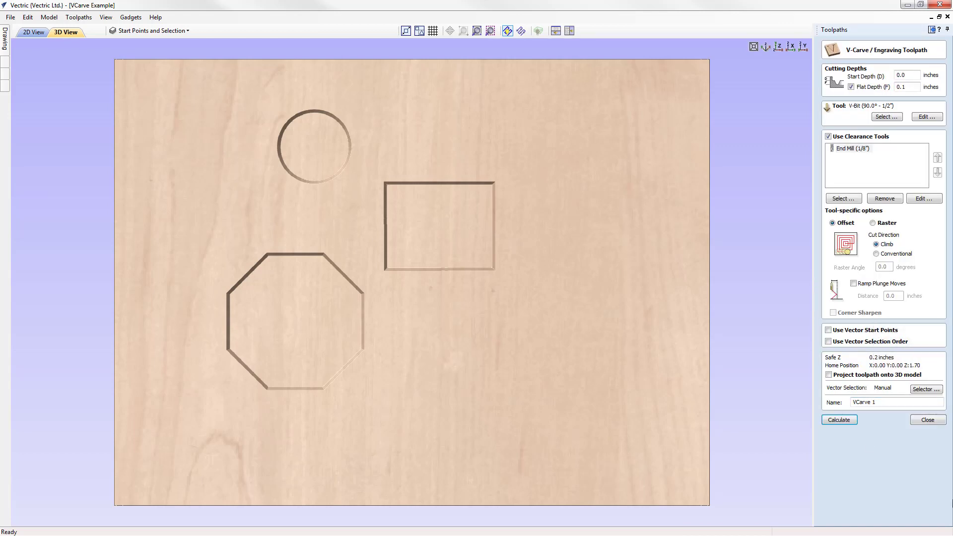
left_click(569, 31)
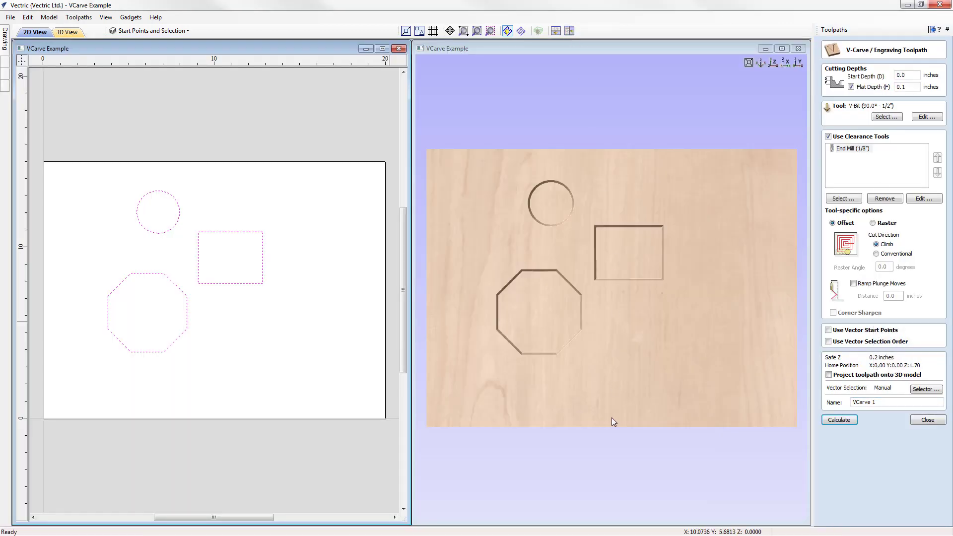
Step: Move the start points to the octagon's bottom-left node, the rectangle's lower-left corner and the circle's right-hand node
left_click_drag(286, 365, 140, 220)
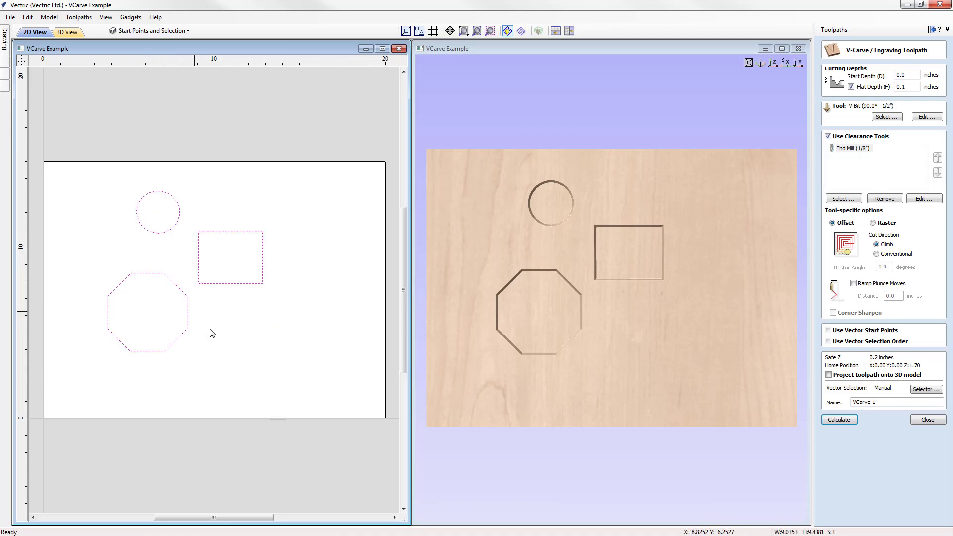
key("n")
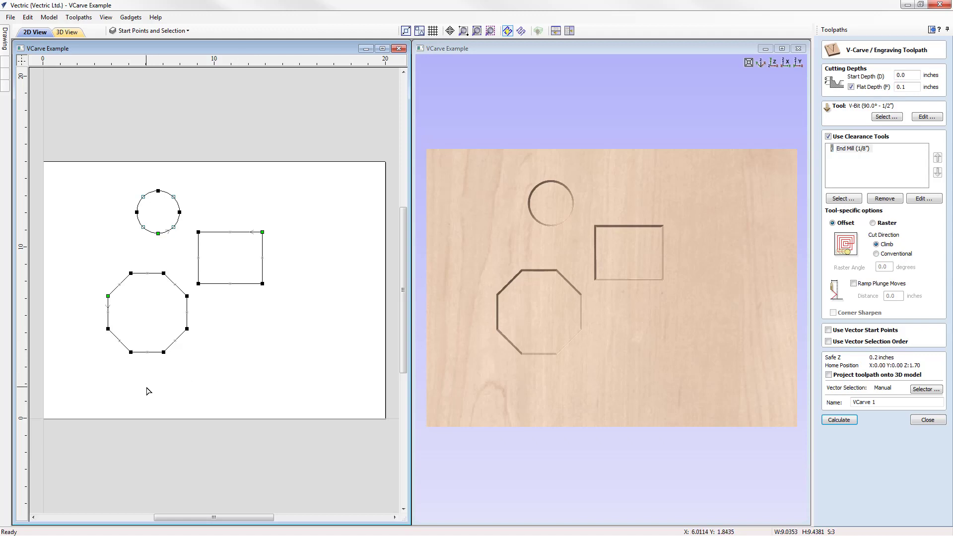
right_click(132, 352)
left_click(171, 406)
right_click(198, 284)
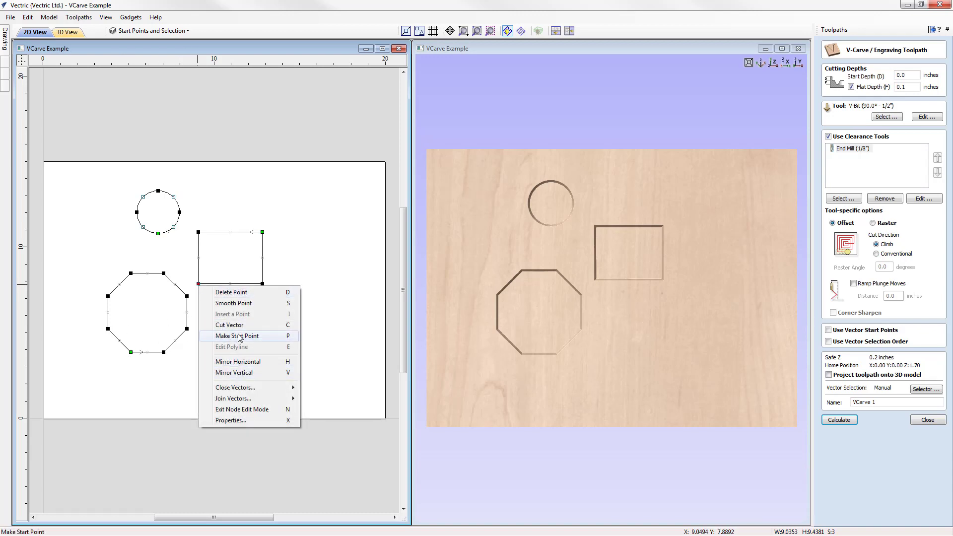
left_click(273, 342)
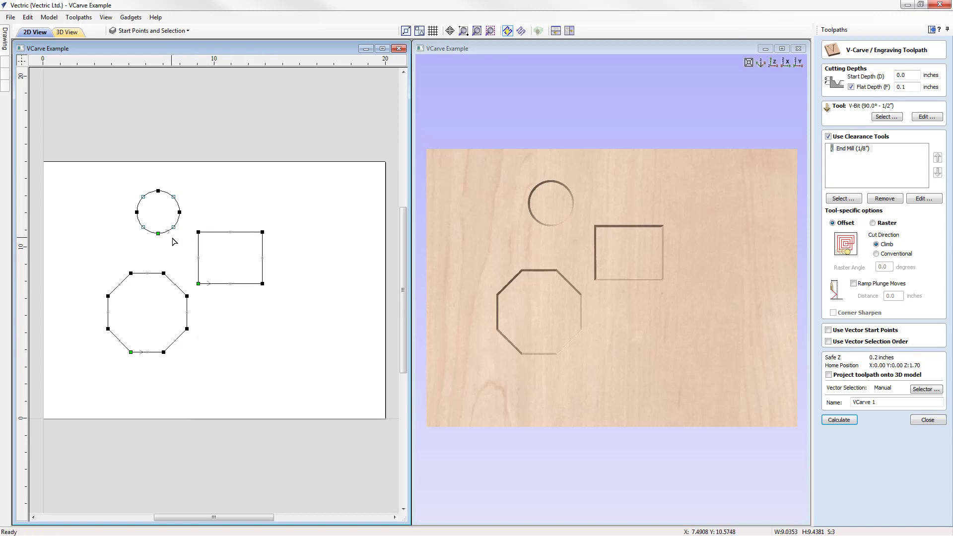
right_click(180, 211)
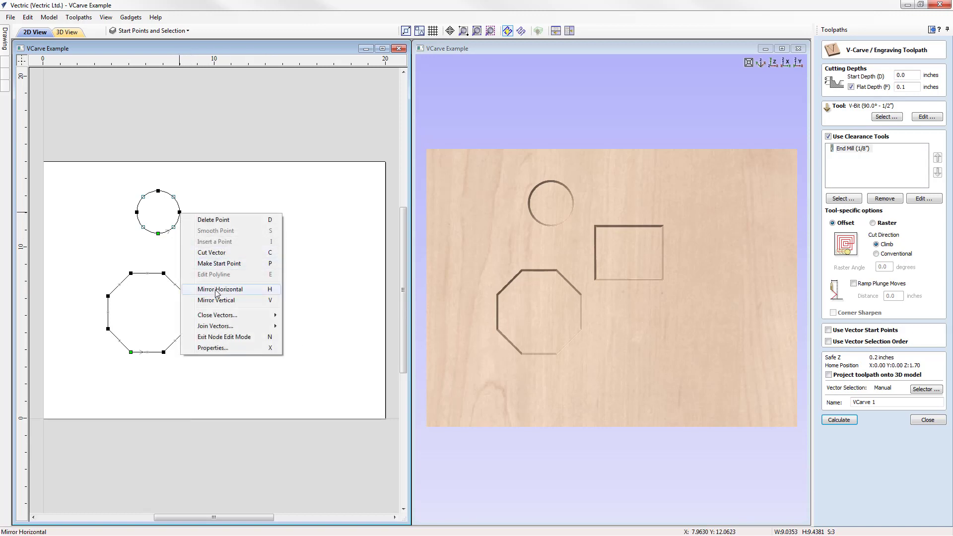
left_click(226, 263)
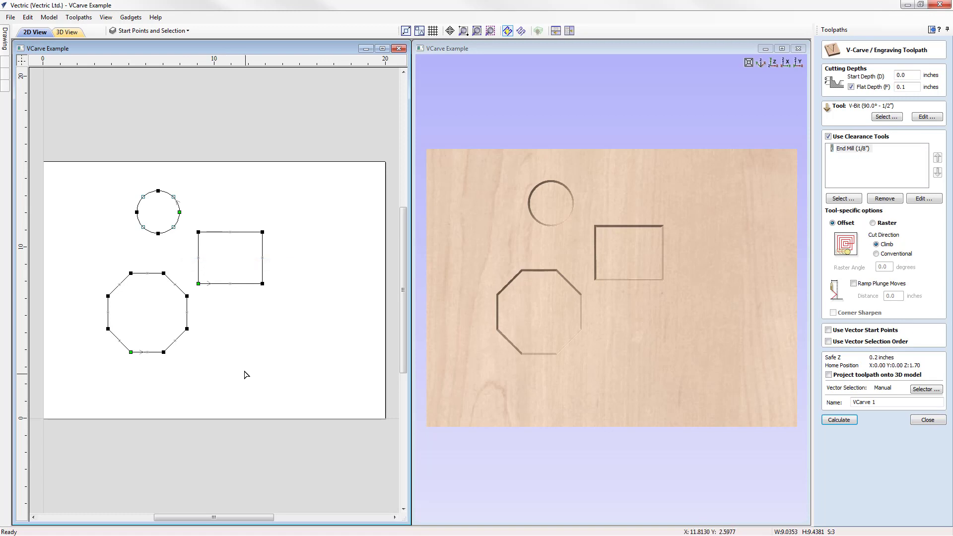
left_click(252, 357)
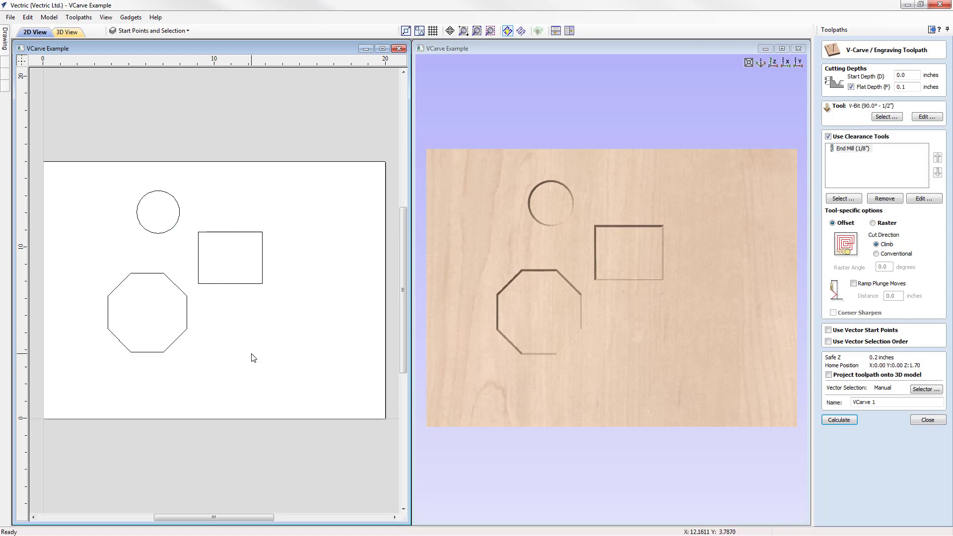
Step: Recalculate VCarve 1 using vector start points and vector selection order, with the octagon selected first, the rectangle second and the circle third
left_click(181, 336)
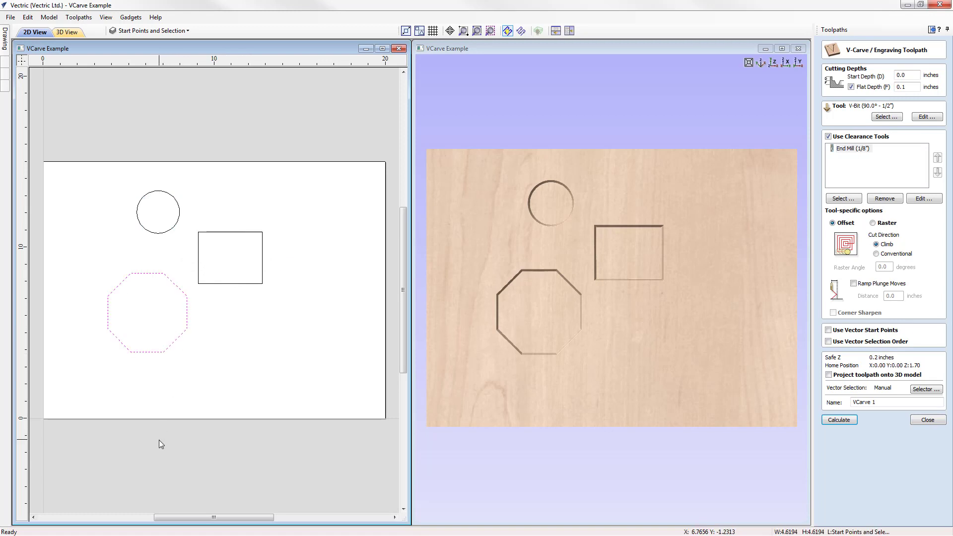
left_click(244, 284, "shift")
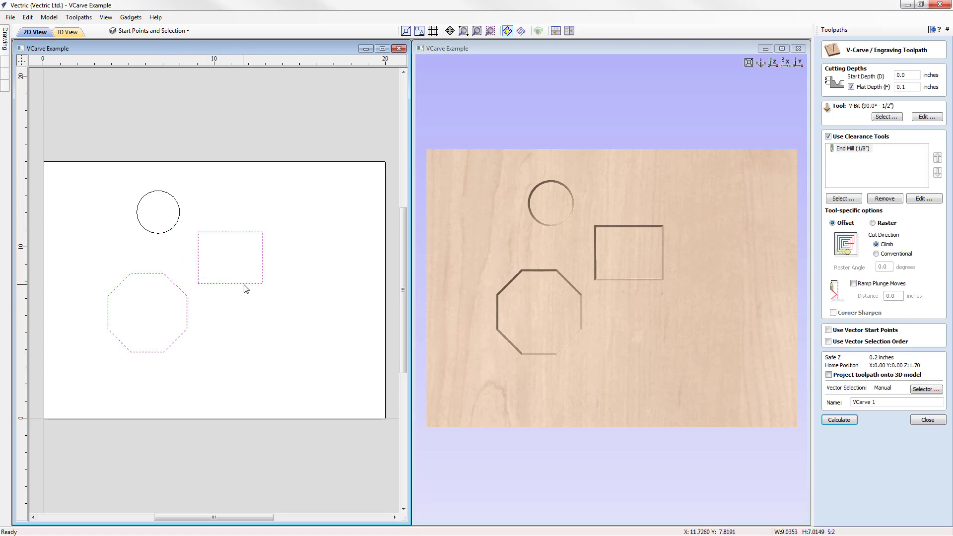
left_click(178, 220, "shift")
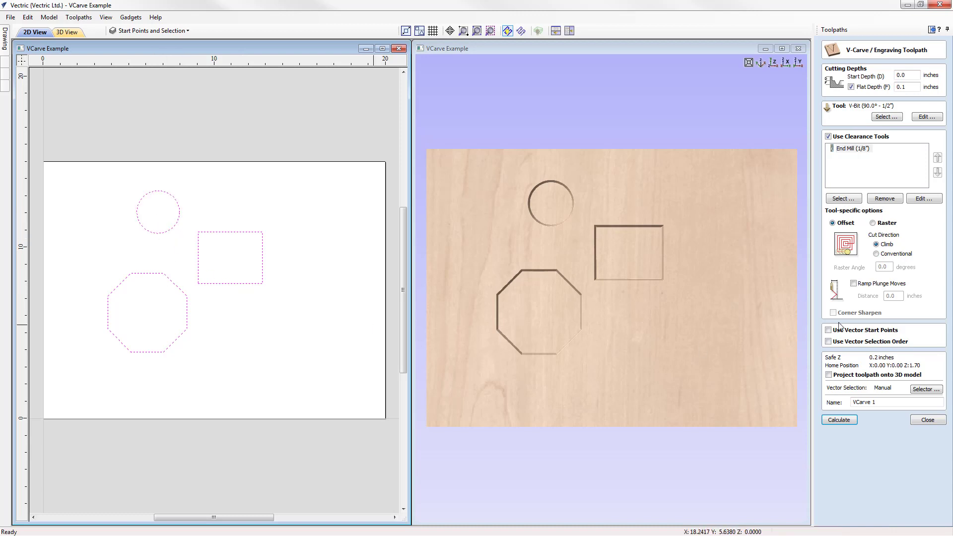
left_click(865, 331)
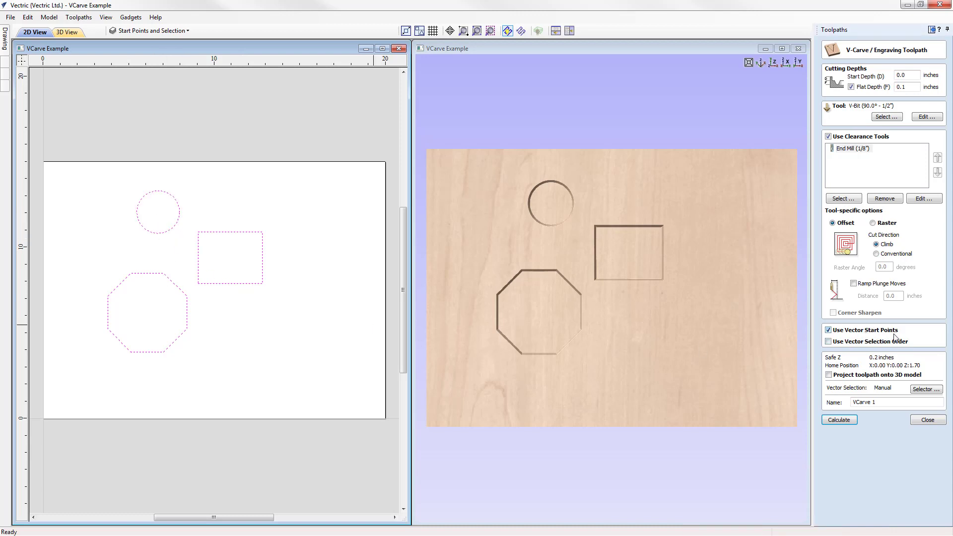
left_click(847, 342)
left_click(838, 420)
Step: Reset the preview, hide the VCarve 1 toolpath and simulate only VCarve 1 [Clear 1], raising the animation speed to maximum
left_click(868, 232)
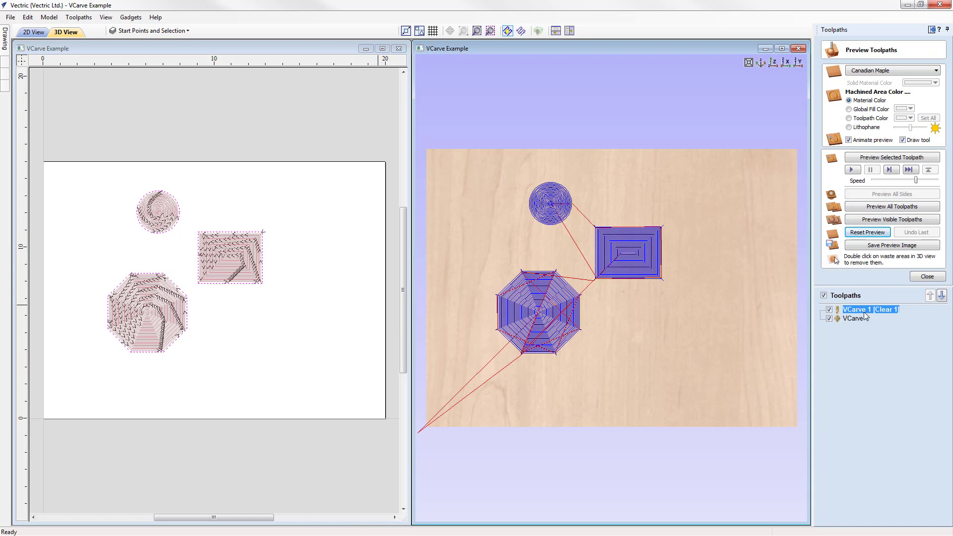
left_click(830, 319)
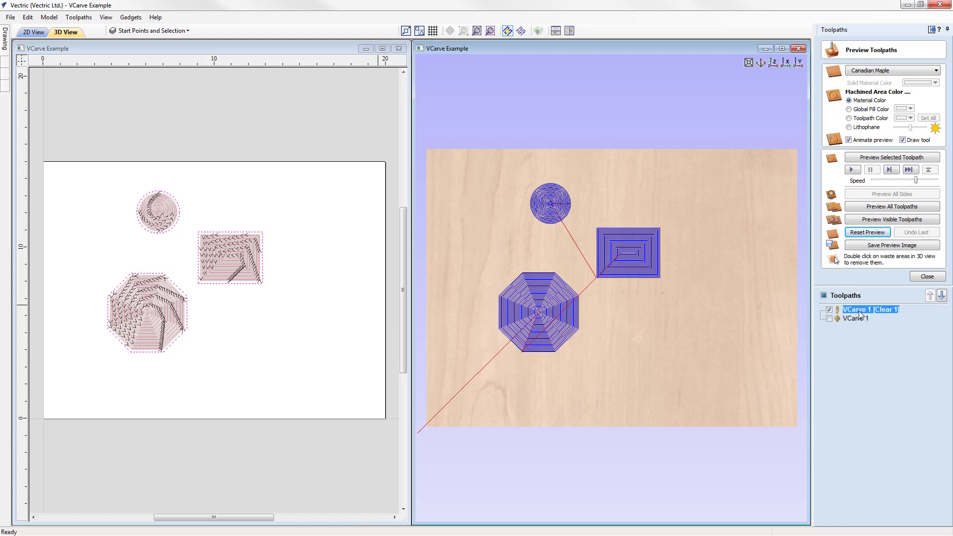
left_click(913, 162)
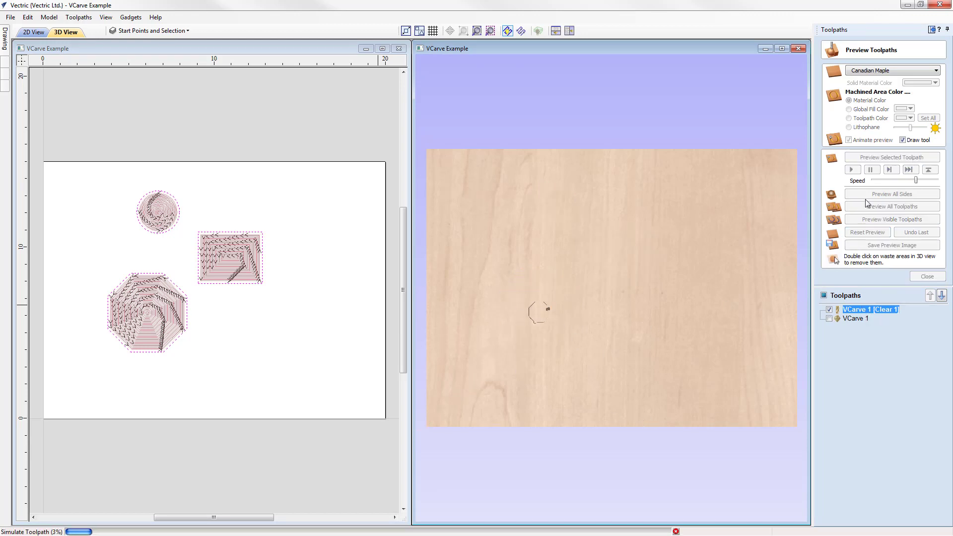
left_click_drag(916, 181, 940, 181)
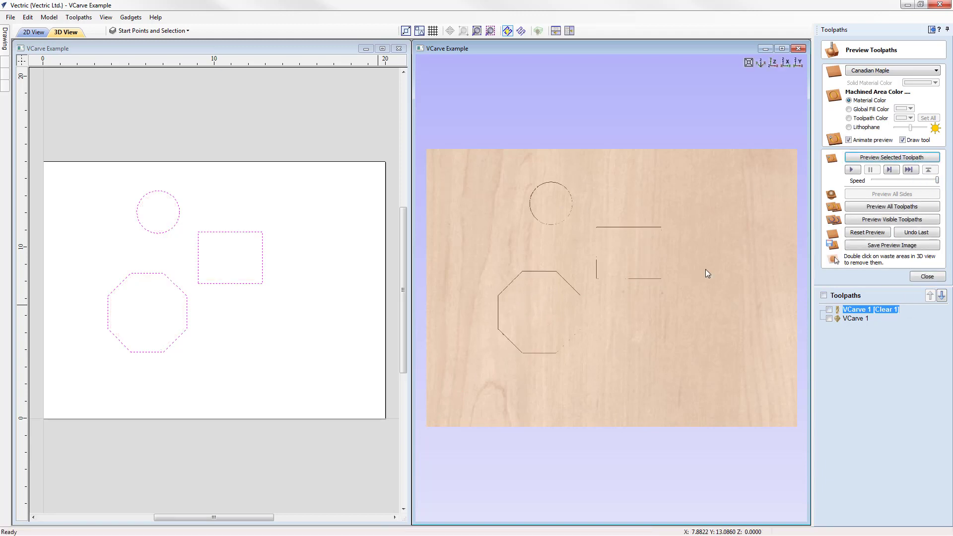
Step: Compare the VCarve 1 toolpath with the nodes of all three shapes, simulate it, and reset and close the preview
left_click(829, 318)
left_click(253, 271)
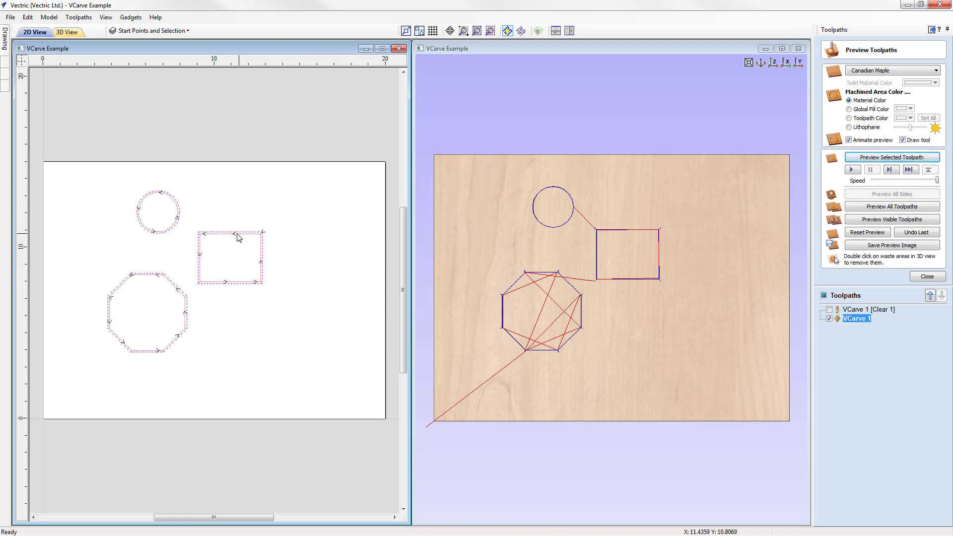
key("ctrl+a")
key("n")
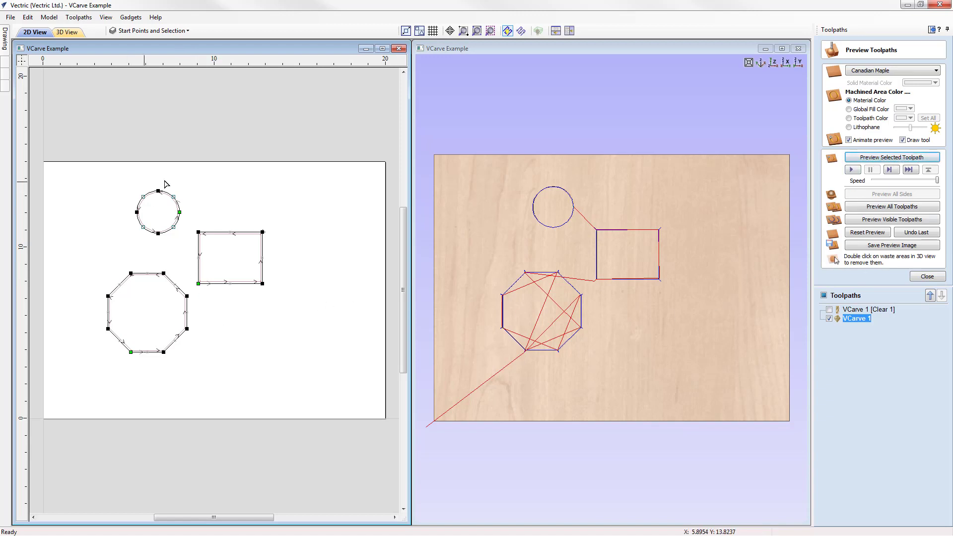
left_click(904, 158)
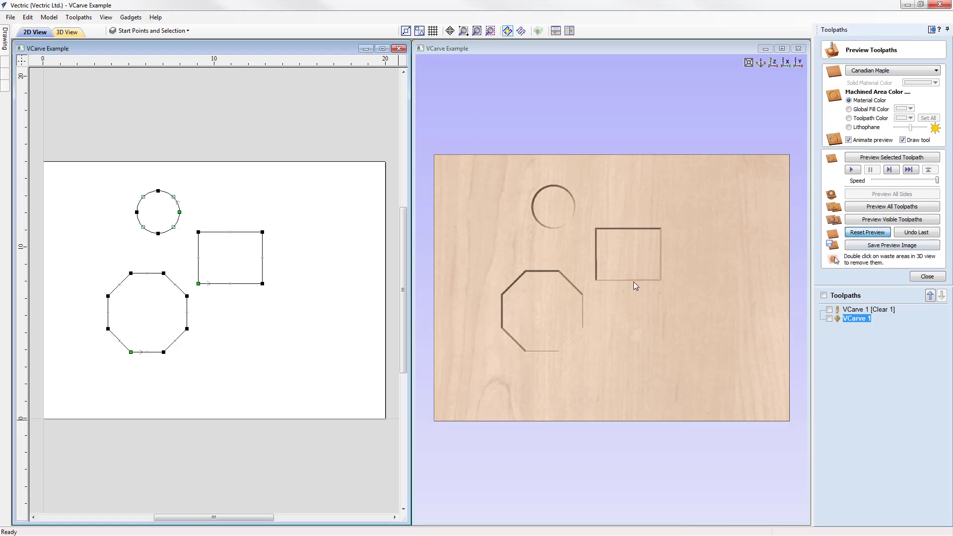
left_click(879, 237)
left_click(927, 276)
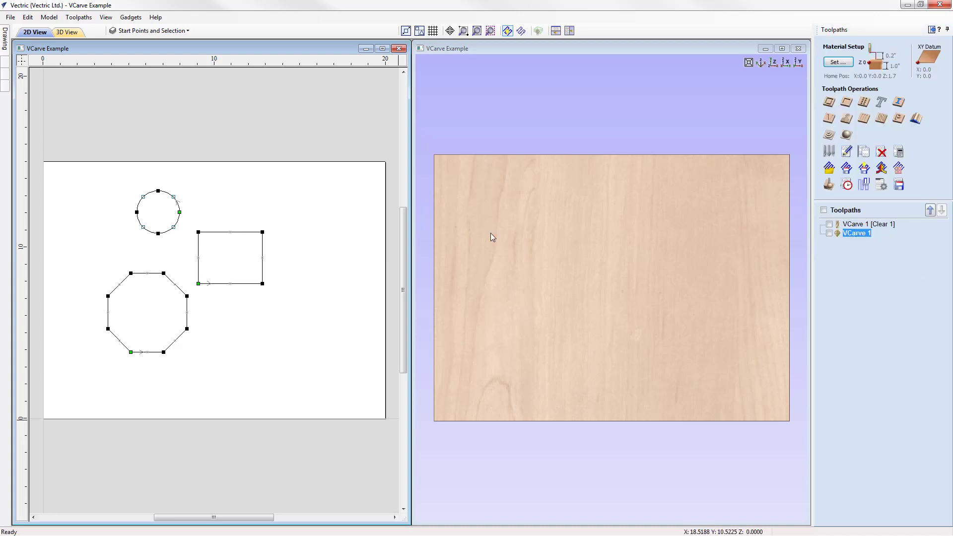
Step: Hide the Start Points and Selection layer, and make the Projecting Text layer visible and active
left_click(245, 161)
left_click(171, 31)
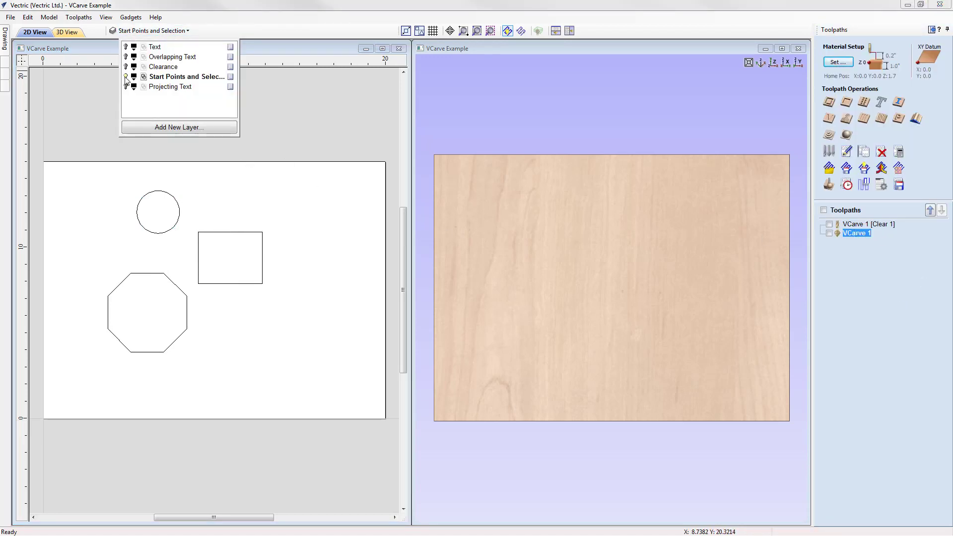
left_click(127, 87)
left_click(126, 87)
left_click(164, 89)
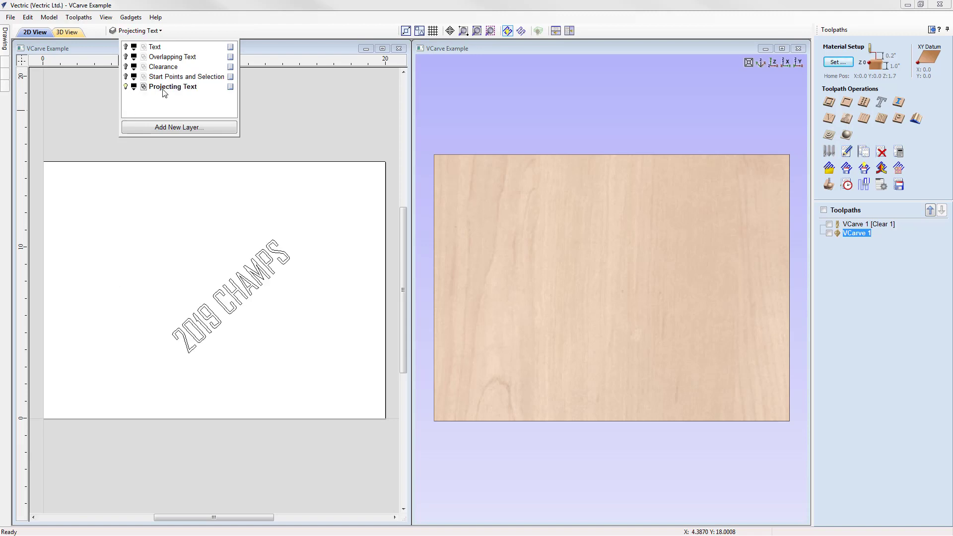
left_click(216, 197)
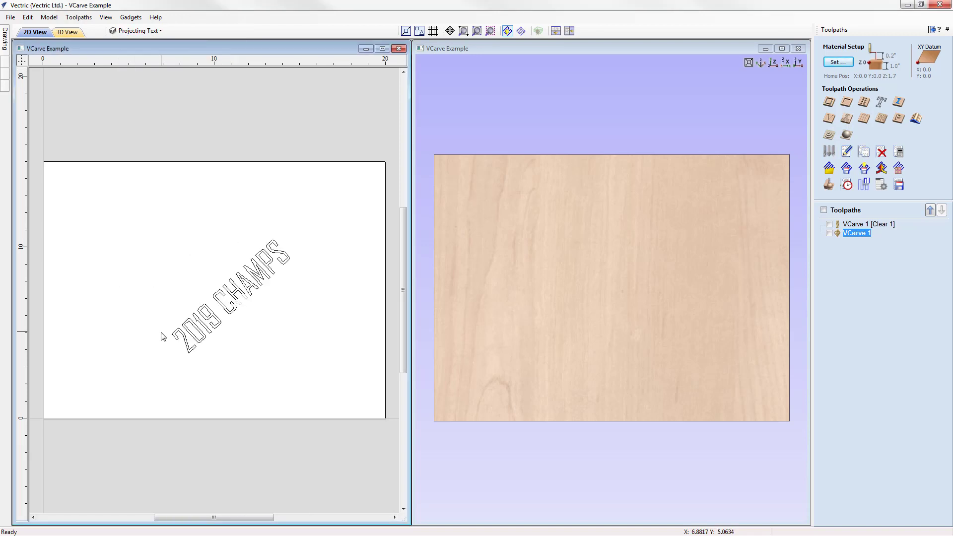
Step: Delete all existing toolpaths from the job
right_click(854, 227)
mouse_move(902, 335)
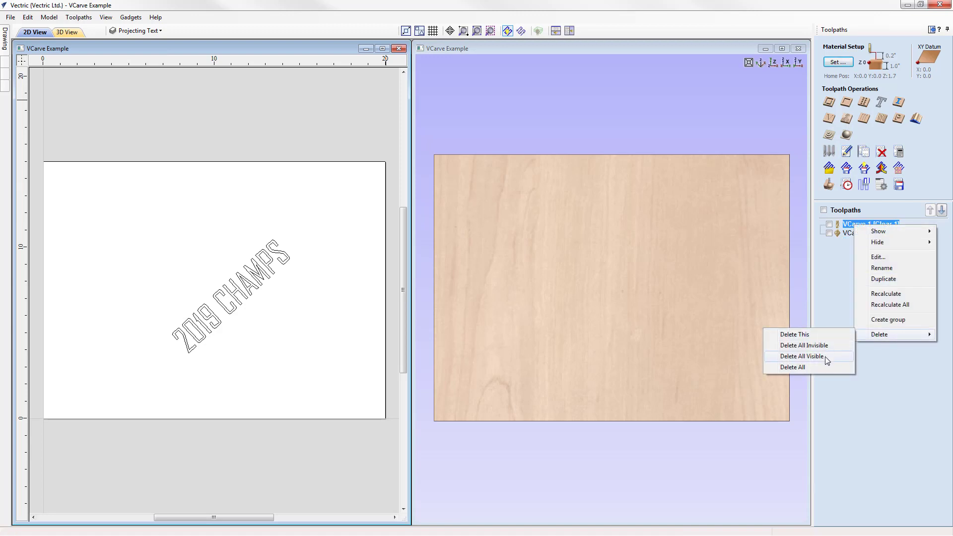
left_click(792, 367)
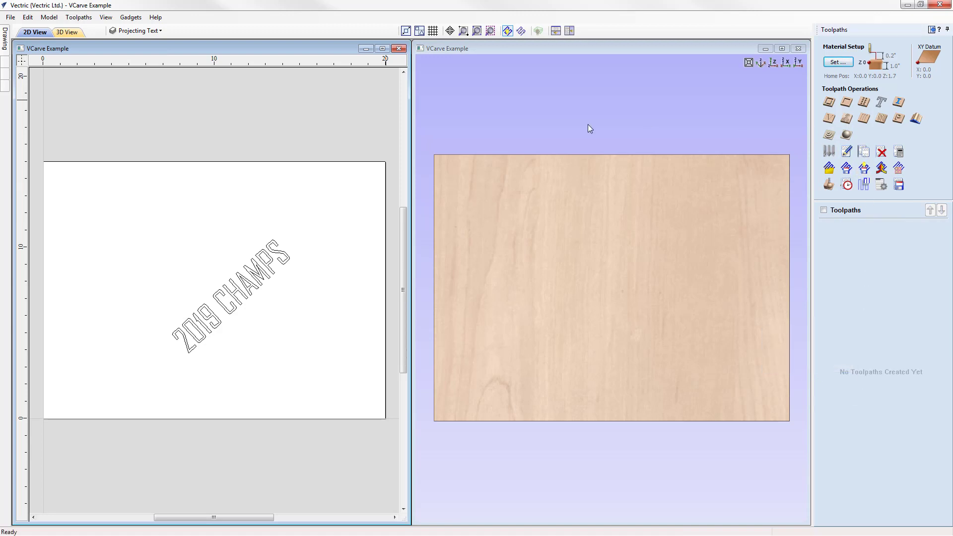
Step: Maximize the 2D view fitted to the job, and make the Football_50352-A component on Level 1 visible
left_click(931, 29)
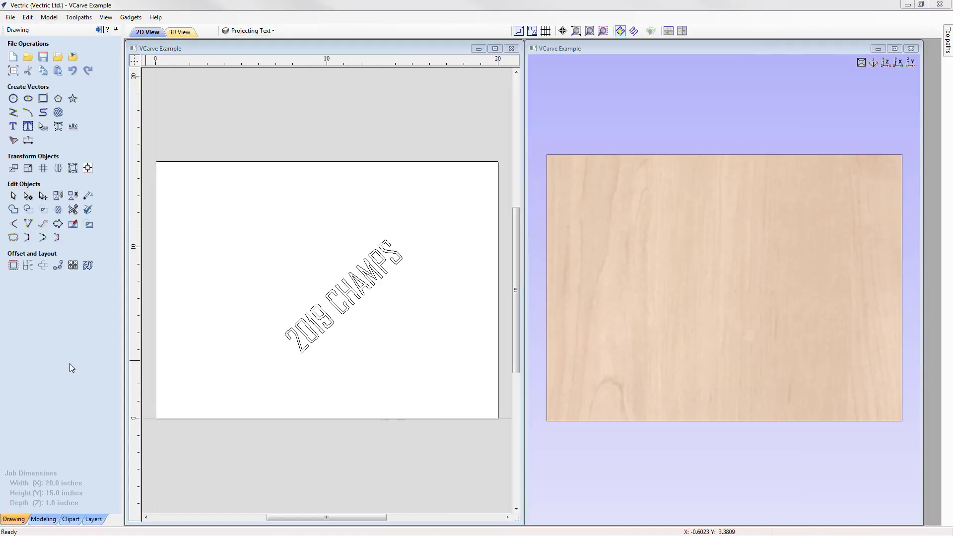
left_click(495, 48)
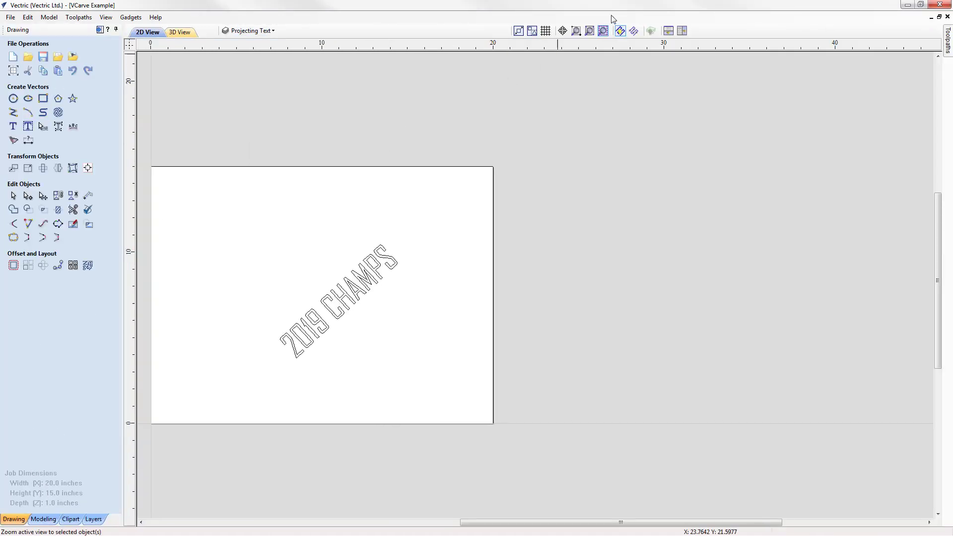
left_click(589, 31)
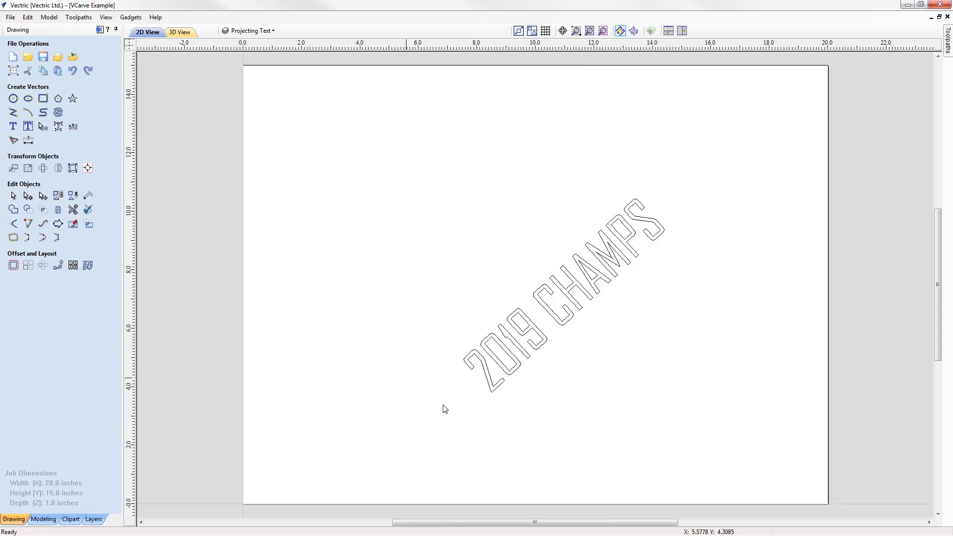
left_click(43, 518)
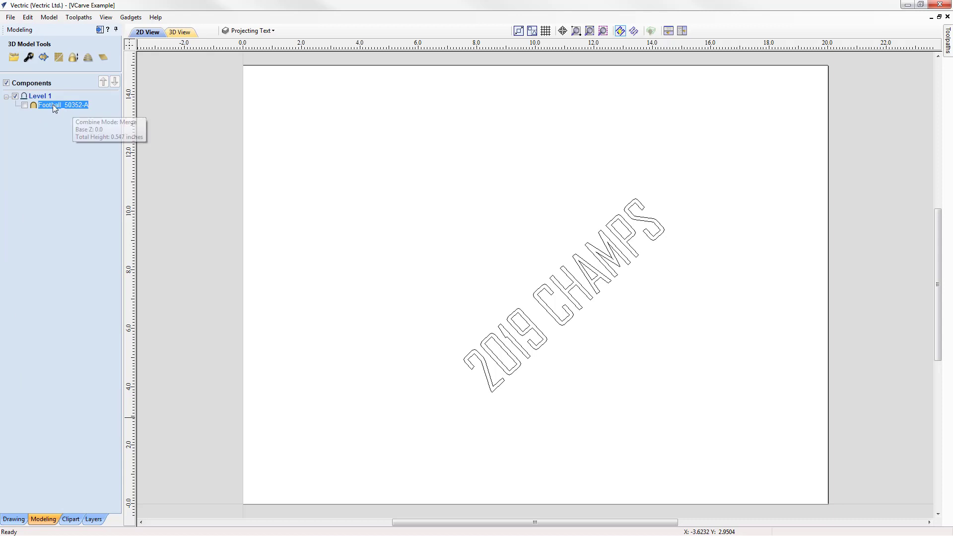
left_click(25, 104)
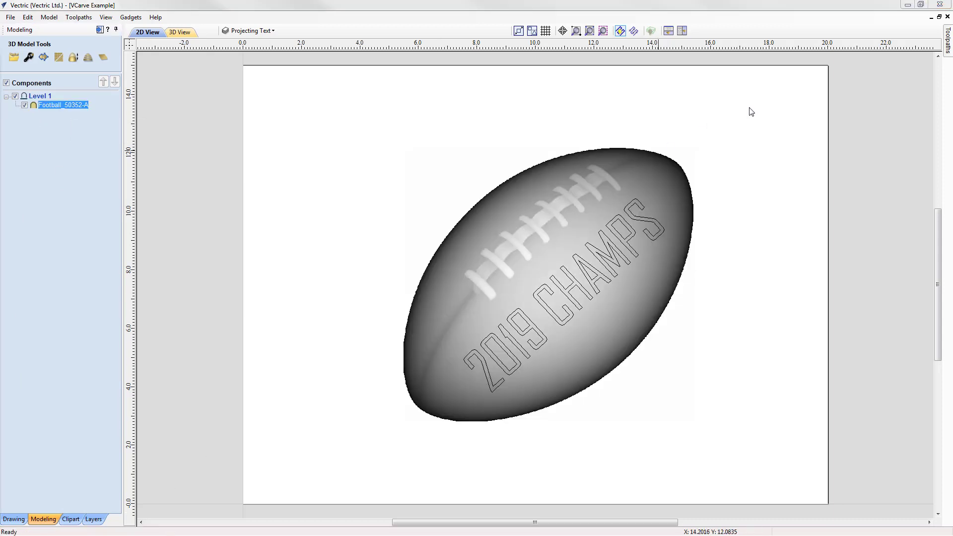
Step: Tile the 2D and 3D views side by side and set the gap above the model to 0.0861 inches in the material setup
left_click(682, 31)
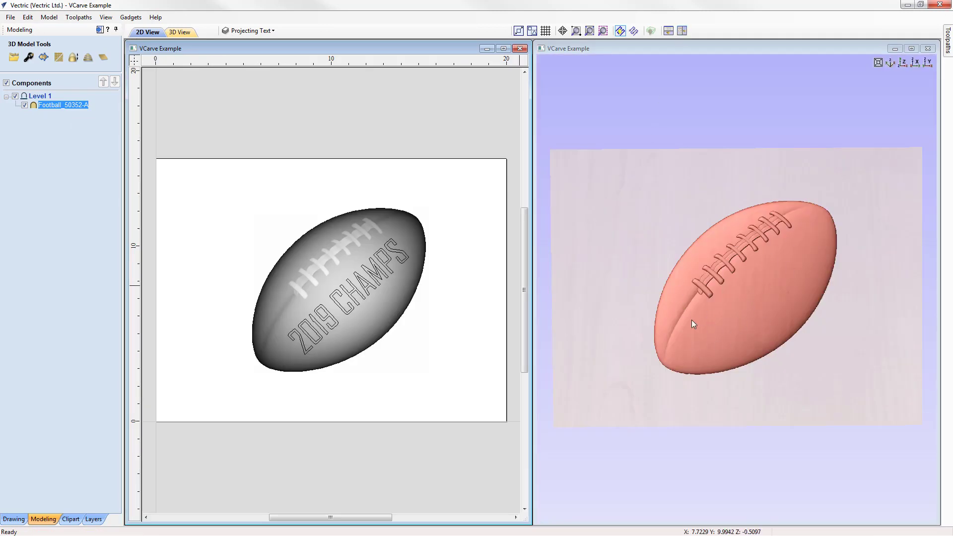
left_click(100, 30)
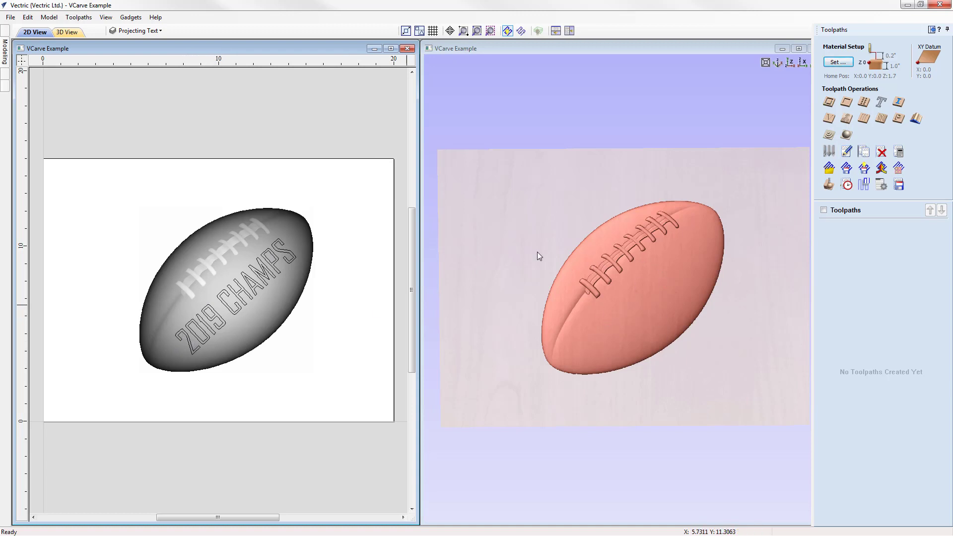
left_click(847, 64)
left_click_drag(874, 198, 875, 202)
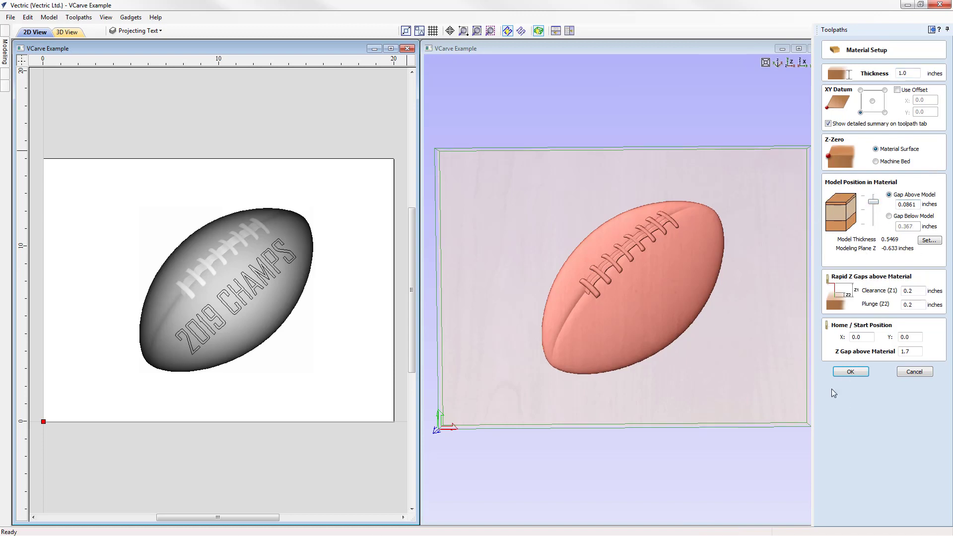
left_click(851, 372)
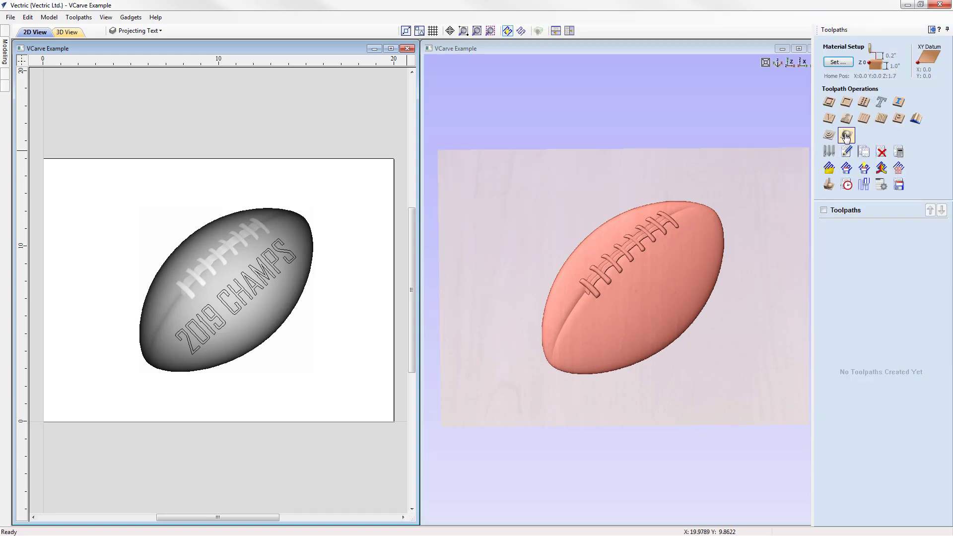
Step: Calculate the 3D Finish 1 toolpath with the 1/8" Ball Nose, Model Boundary limit and Offset strategy, and preview the machined football
left_click(830, 135)
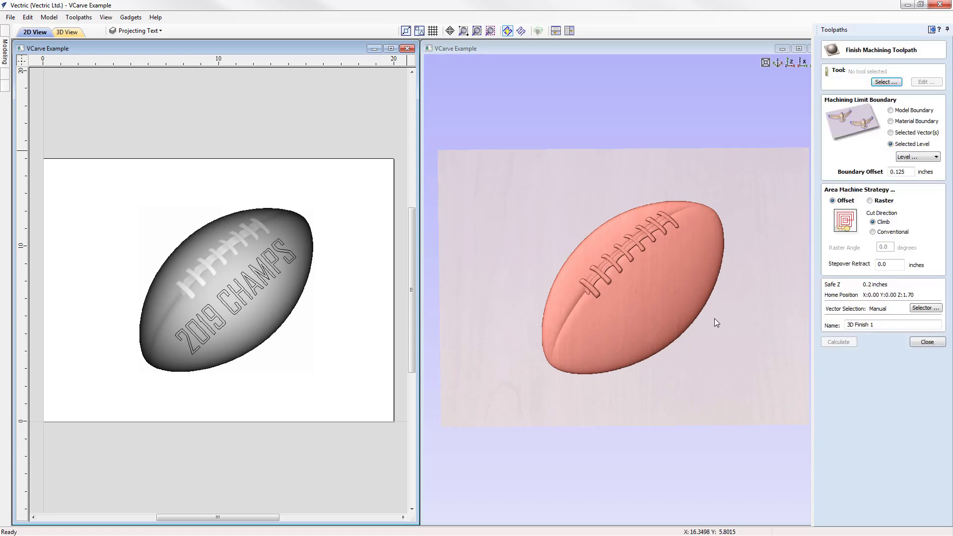
left_click(886, 82)
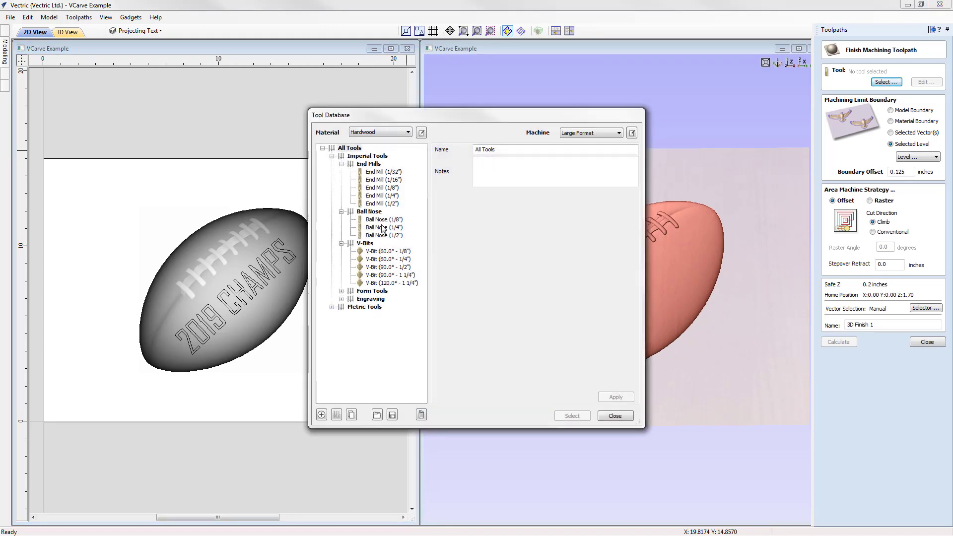
left_click(384, 219)
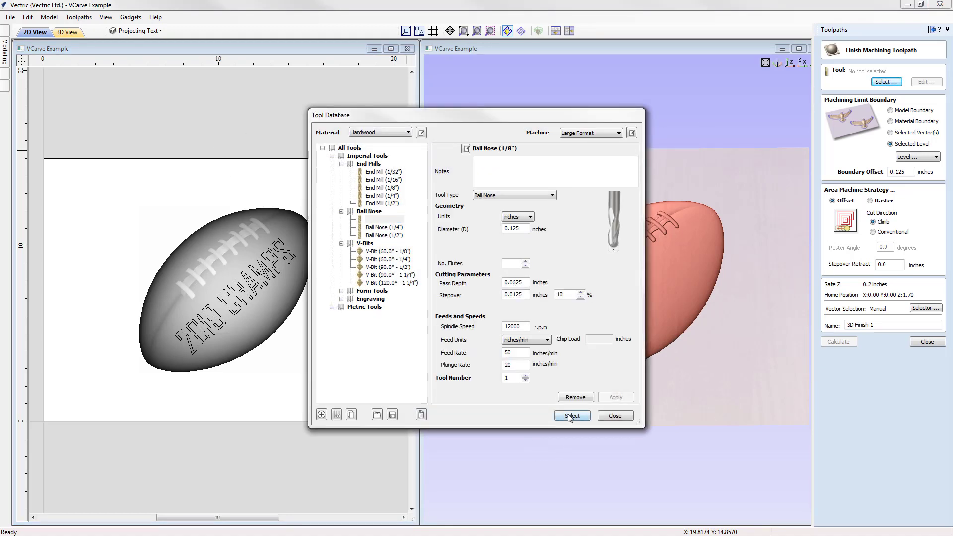
left_click(572, 415)
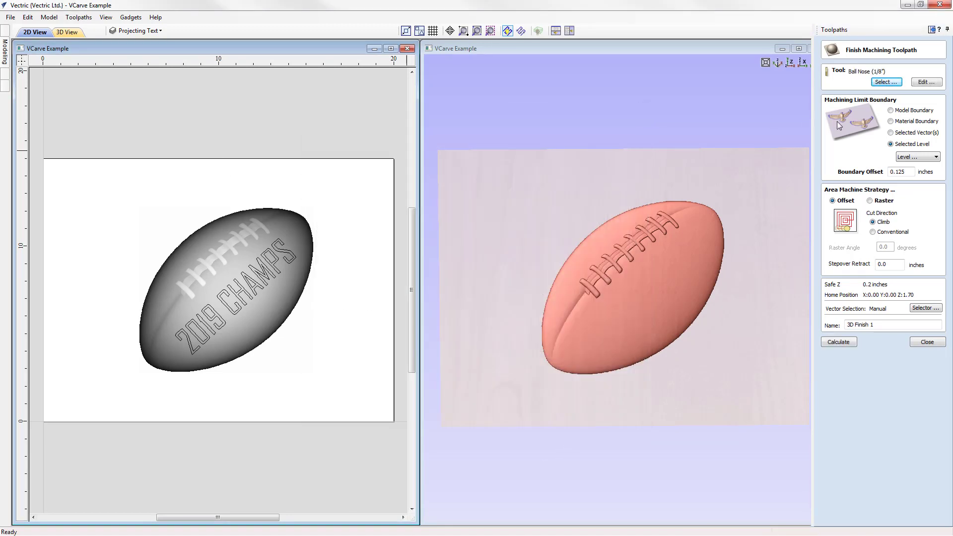
left_click(908, 110)
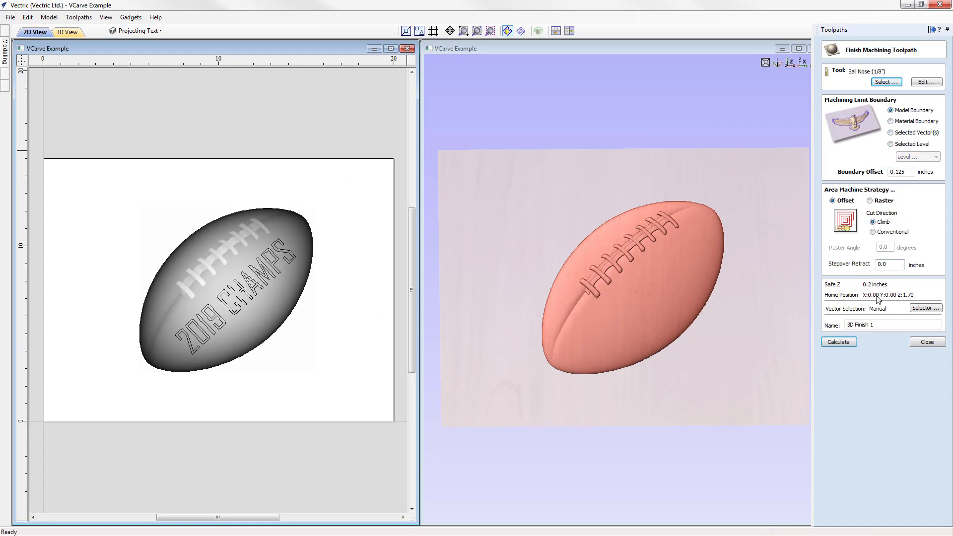
left_click(839, 343)
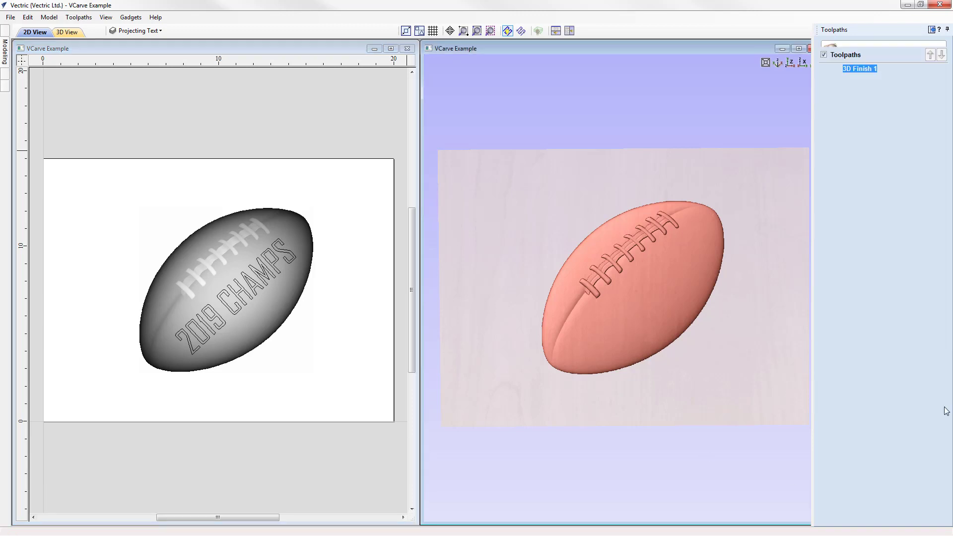
left_click(902, 170)
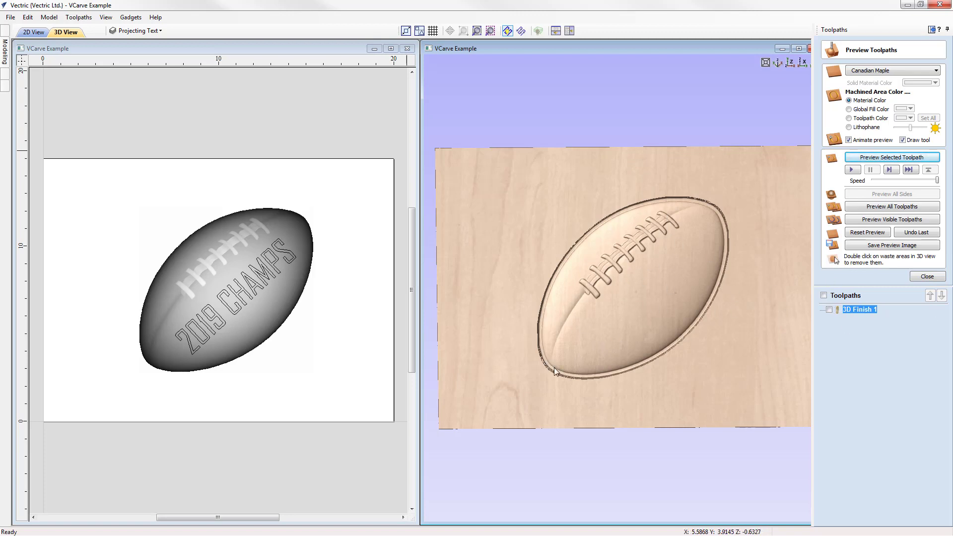
Step: Calculate a V-carve toolpath named Text for the 2019 CHAMPS lettering with the 90° 1/2" V-Bit, projected onto the 3D model
left_click(243, 296)
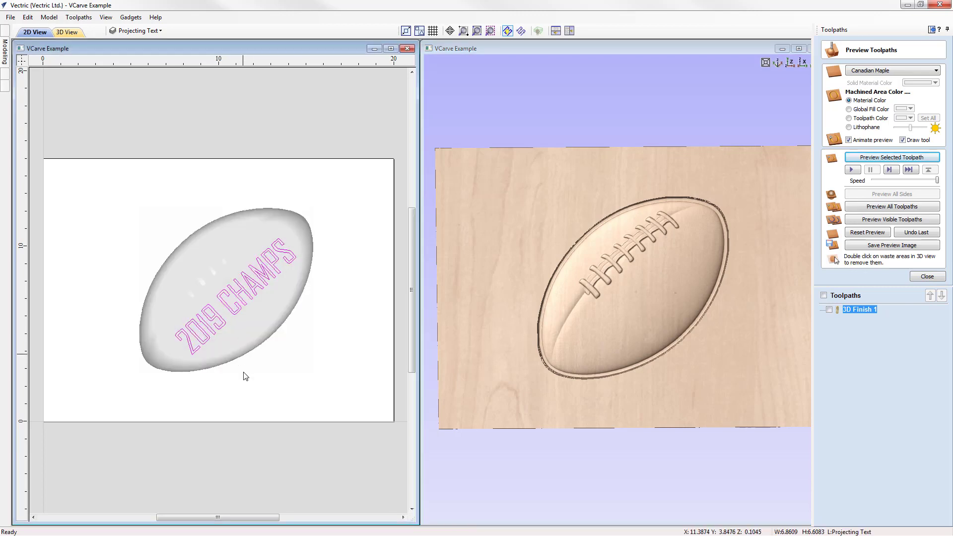
left_click(927, 277)
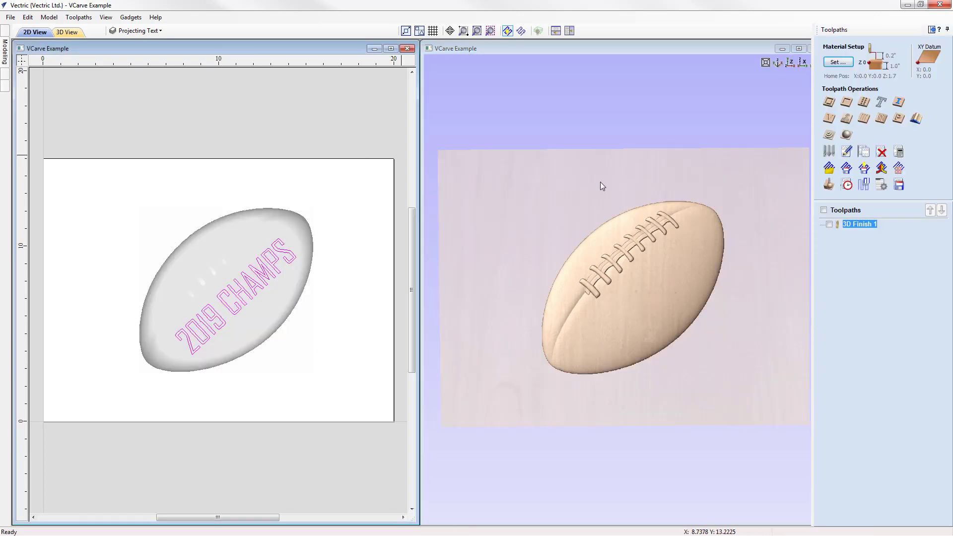
left_click(829, 120)
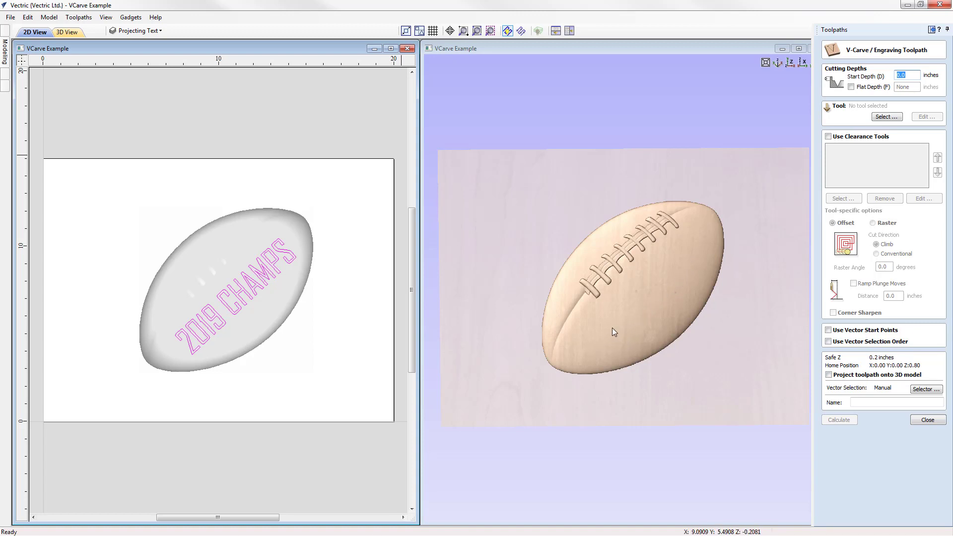
left_click(886, 117)
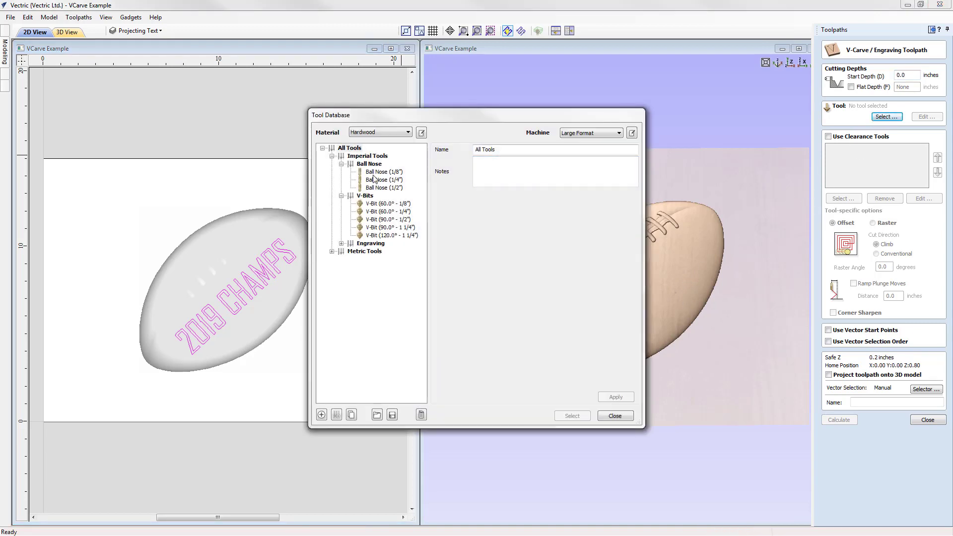
left_click(390, 220)
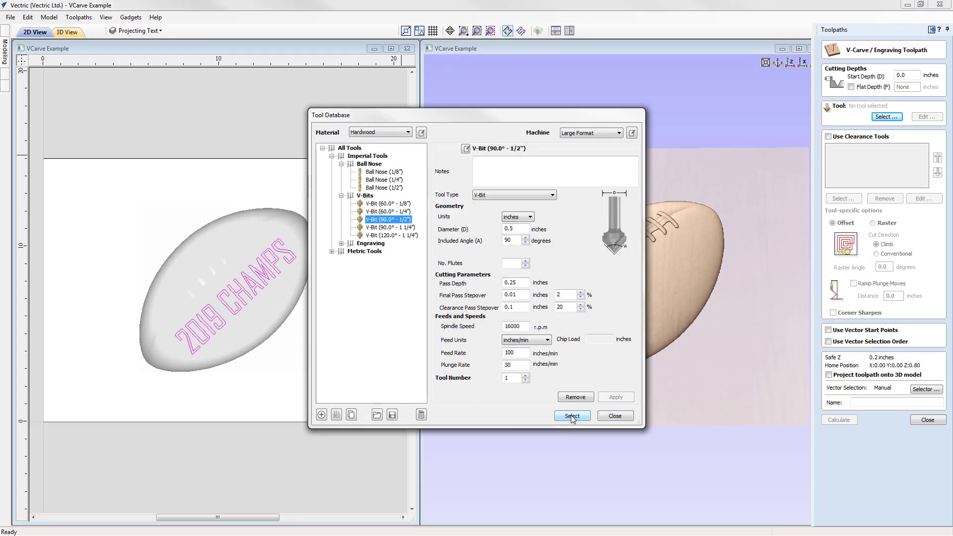
left_click(572, 416)
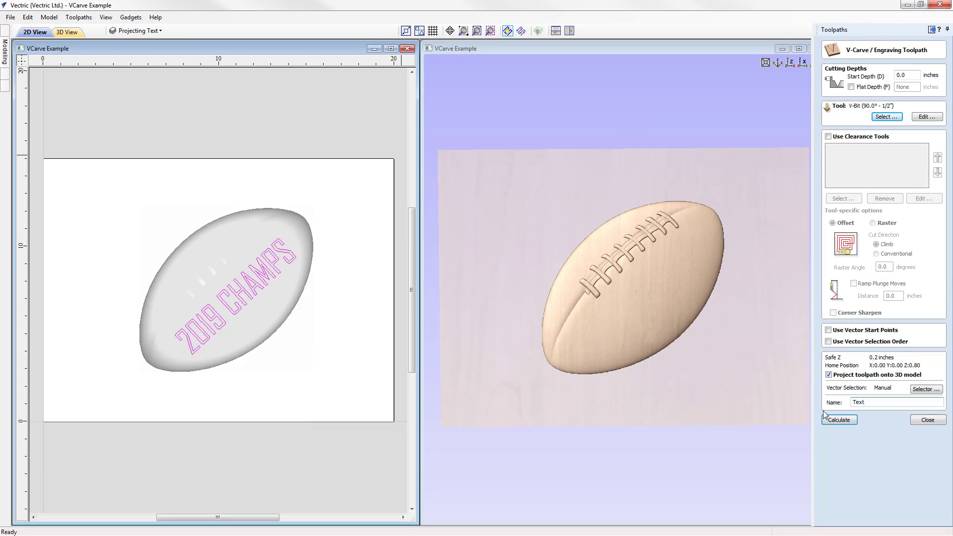
left_click(838, 420)
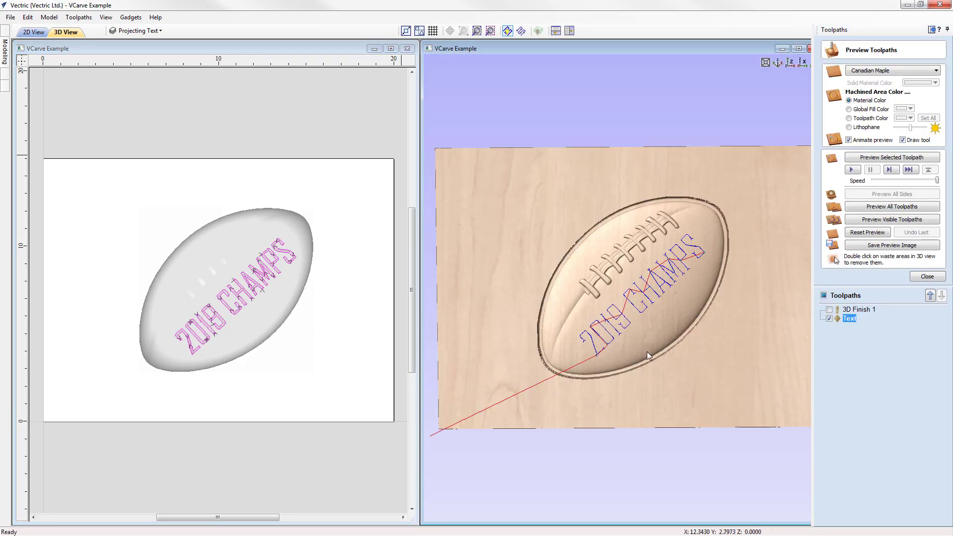
Step: Inspect the projected Text toolpath from a low angle, preview its cut on the football, and return to a straight-down view
left_click_drag(640, 241, 555, 322)
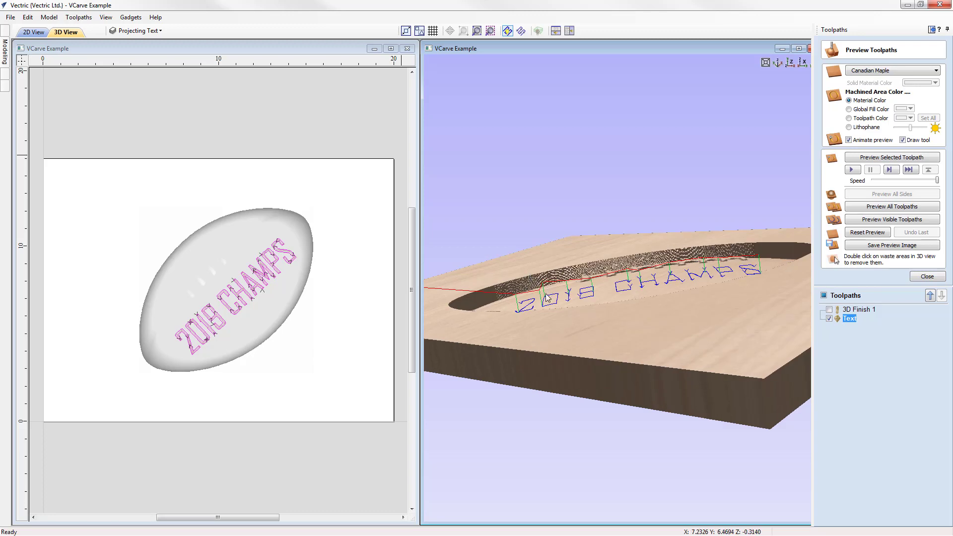
left_click_drag(634, 281, 675, 429)
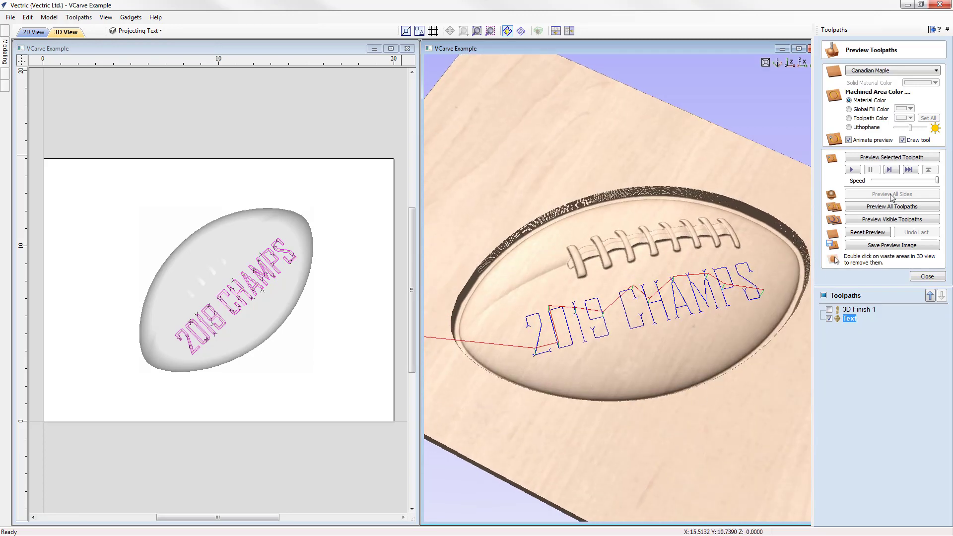
left_click(880, 158)
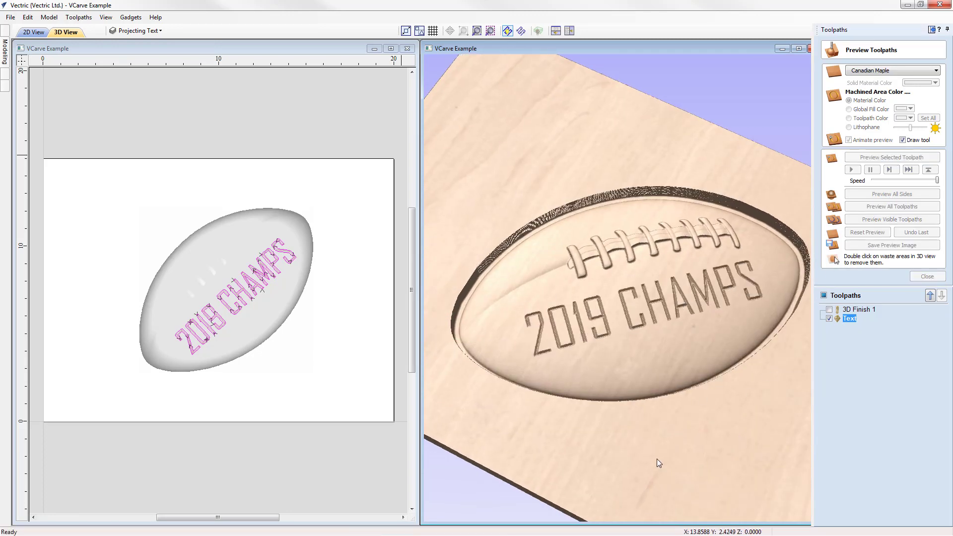
left_click_drag(633, 341, 736, 203)
left_click(790, 63)
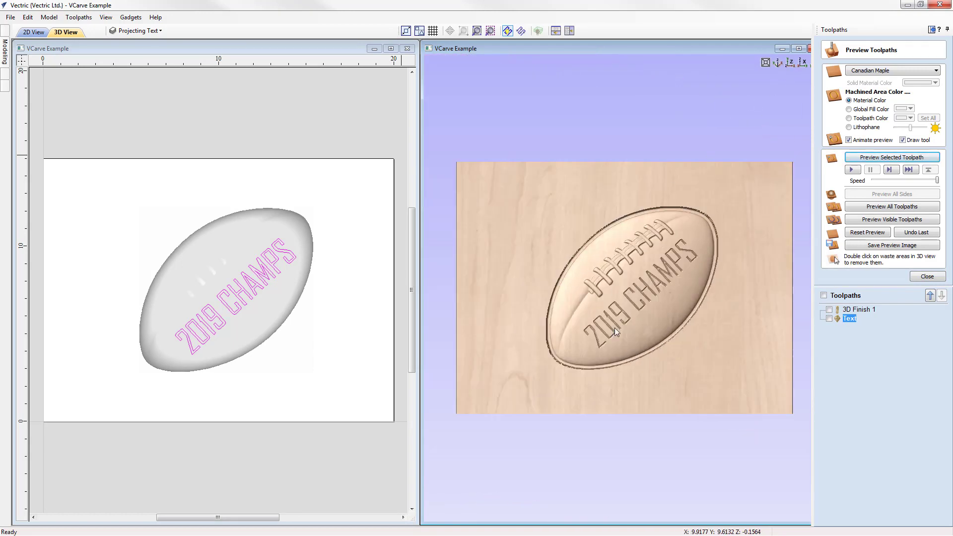
Step: Reopen the Text toolpath for editing and review the filter and layer options of its vector selector
double_click(848, 319)
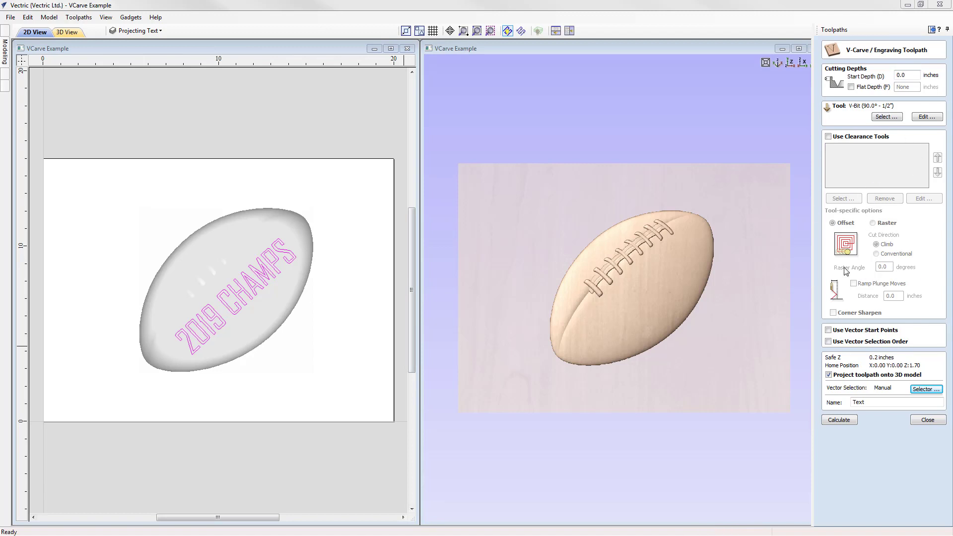
left_click(925, 390)
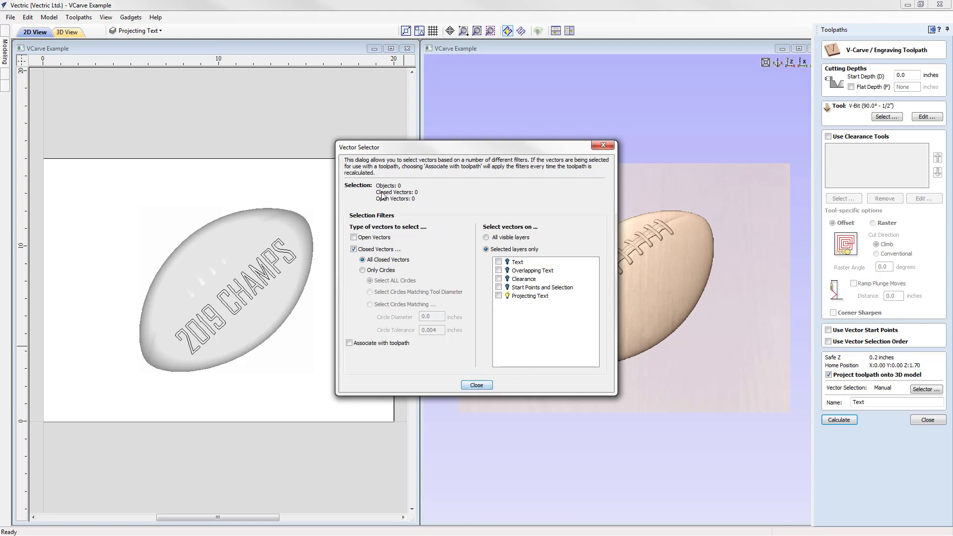
left_click(479, 386)
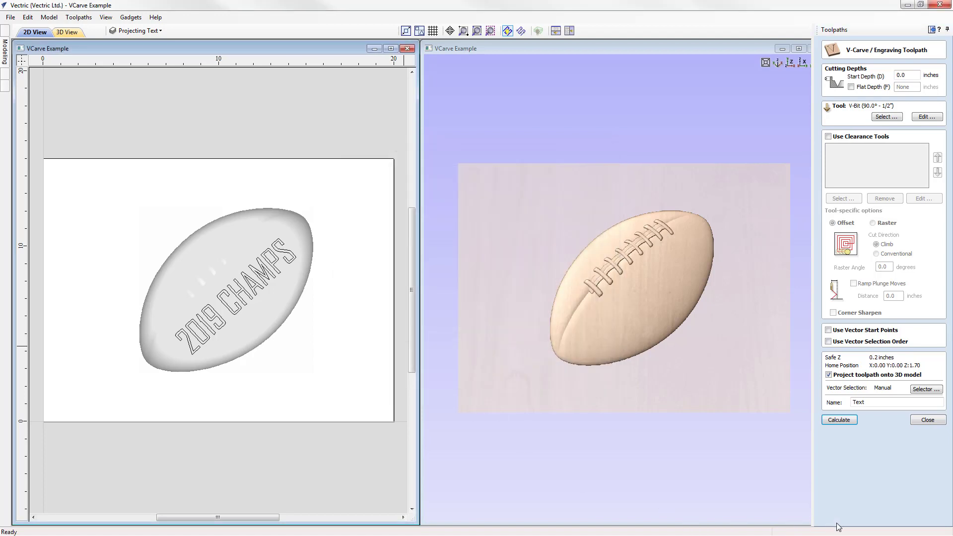